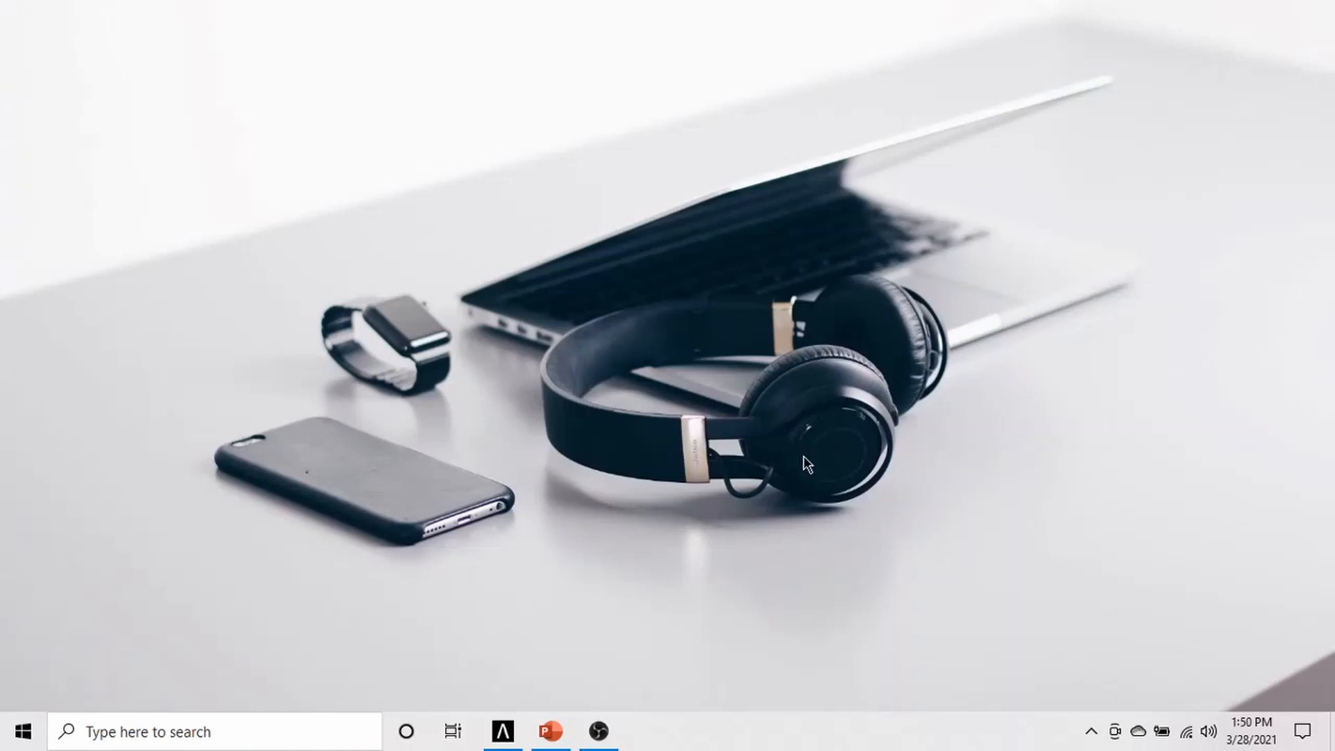
- Switch to PowerPoint and review the tapered beam's dimensions and reinforcement table on the Contoh 3 slide
{"action": "left_click", "coordinate": [556, 736]}
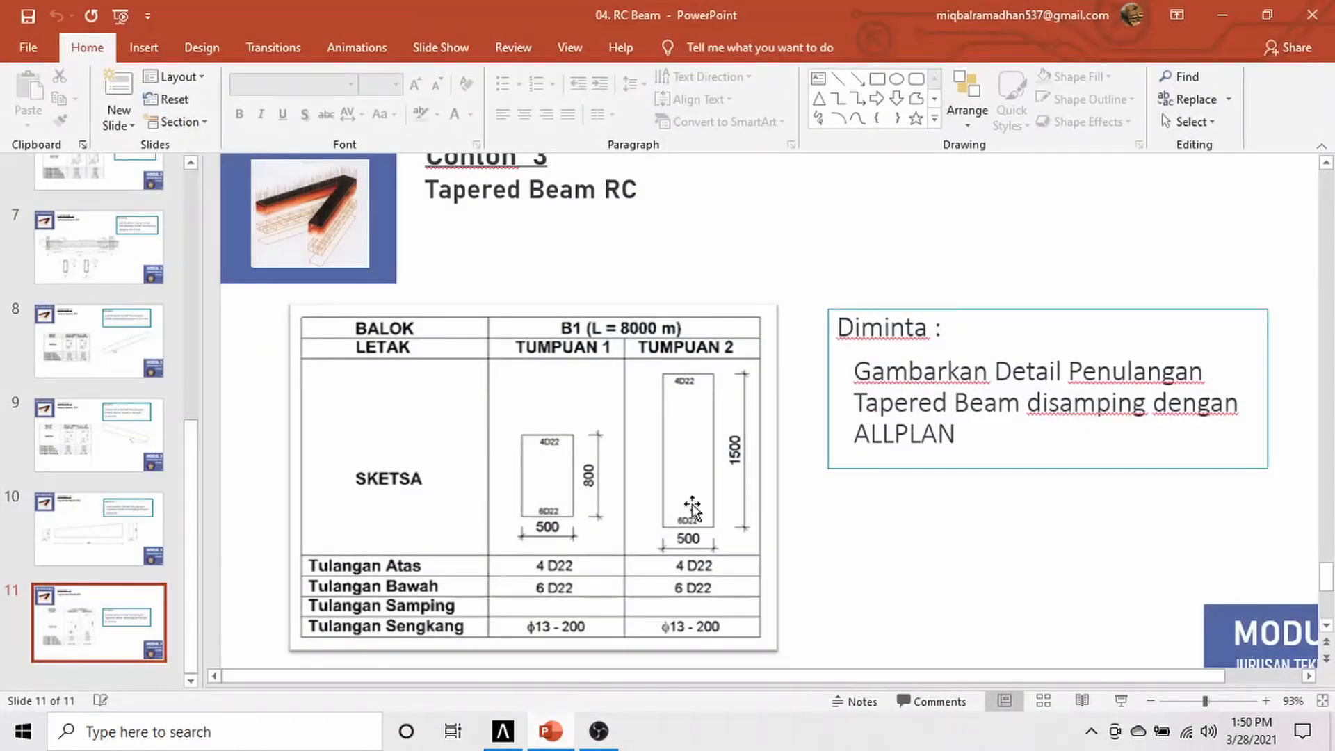
{"action": "scroll", "coordinate": [811, 374], "scroll_direction": "up", "scroll_amount": 1}
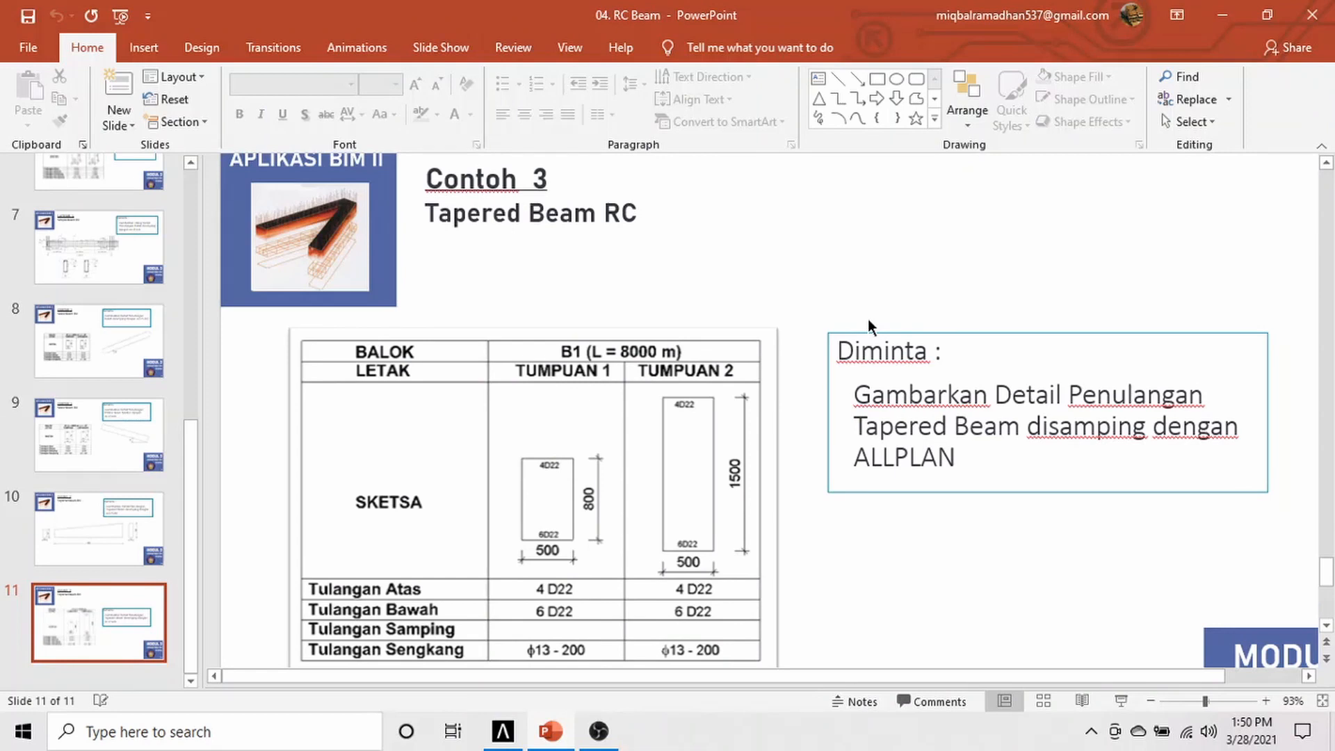
{"action": "scroll", "coordinate": [846, 291], "scroll_direction": "down", "scroll_amount": 1}
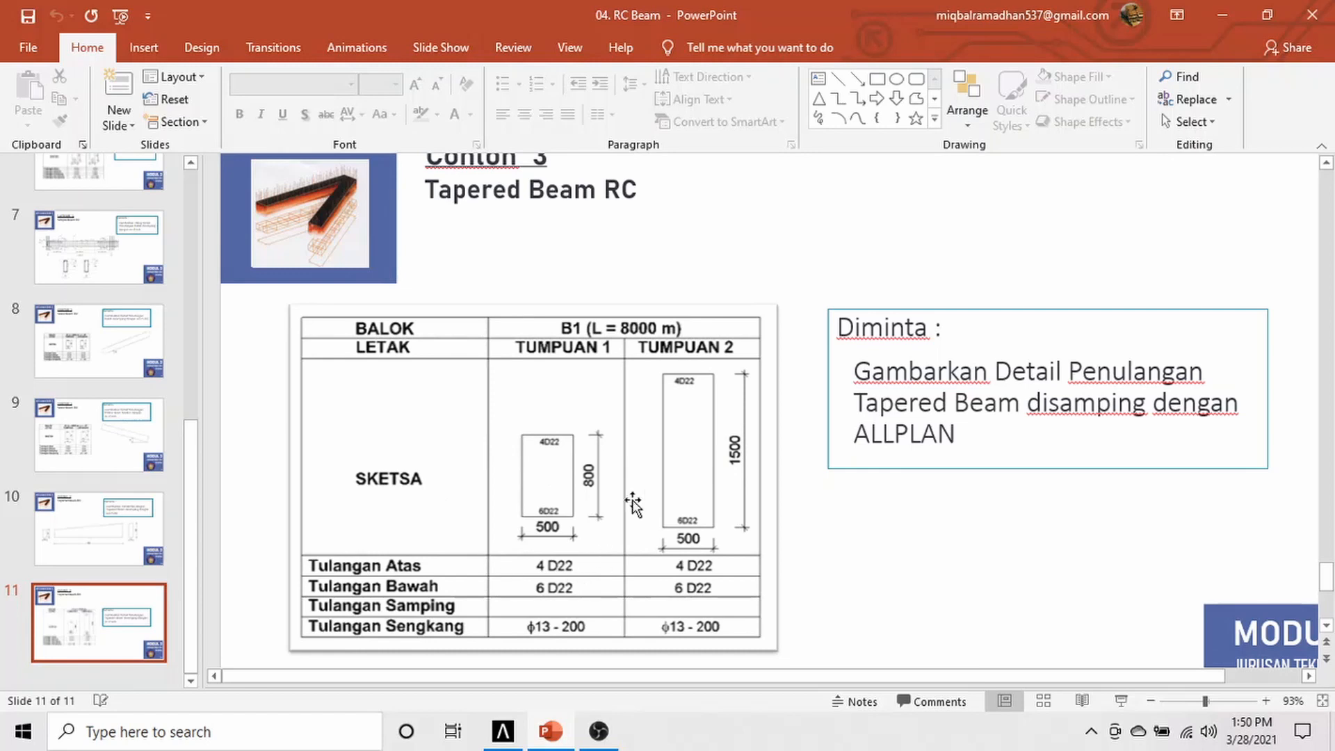
{"action": "left_click", "coordinate": [605, 734]}
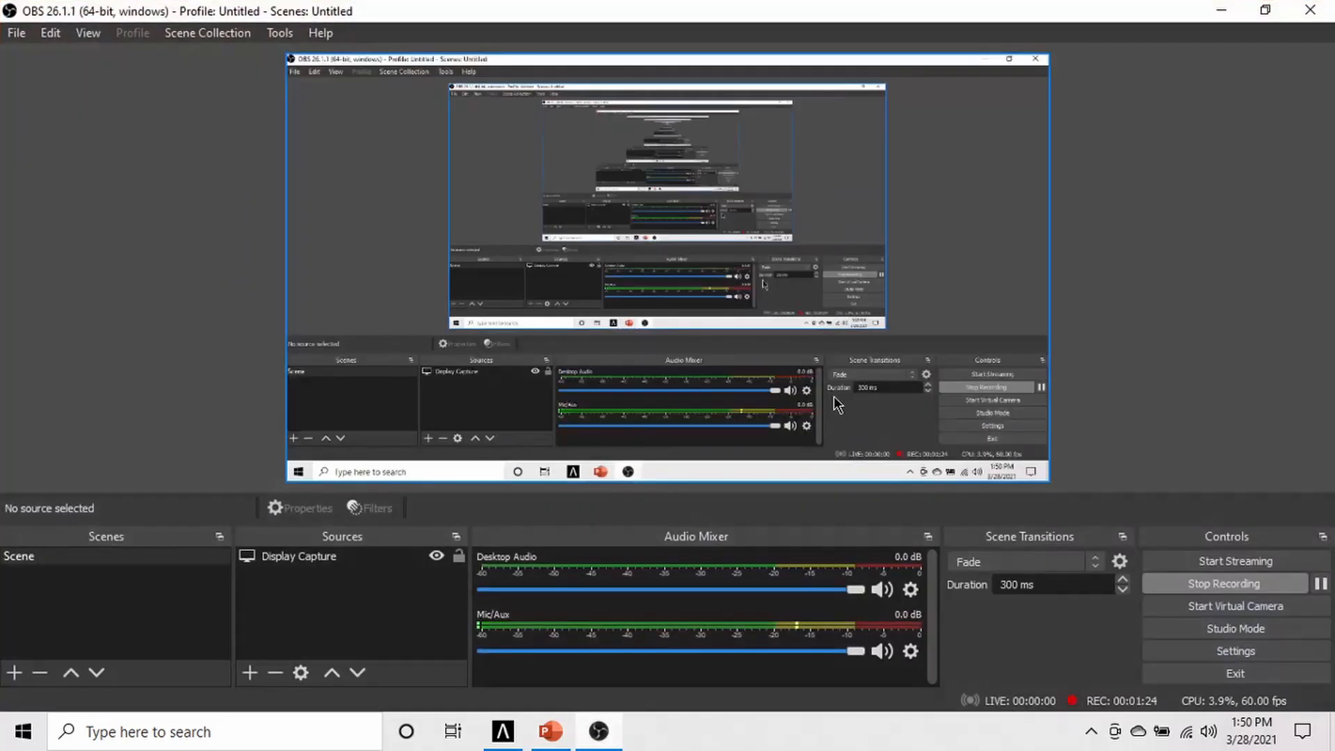
{"action": "left_click", "coordinate": [569, 732]}
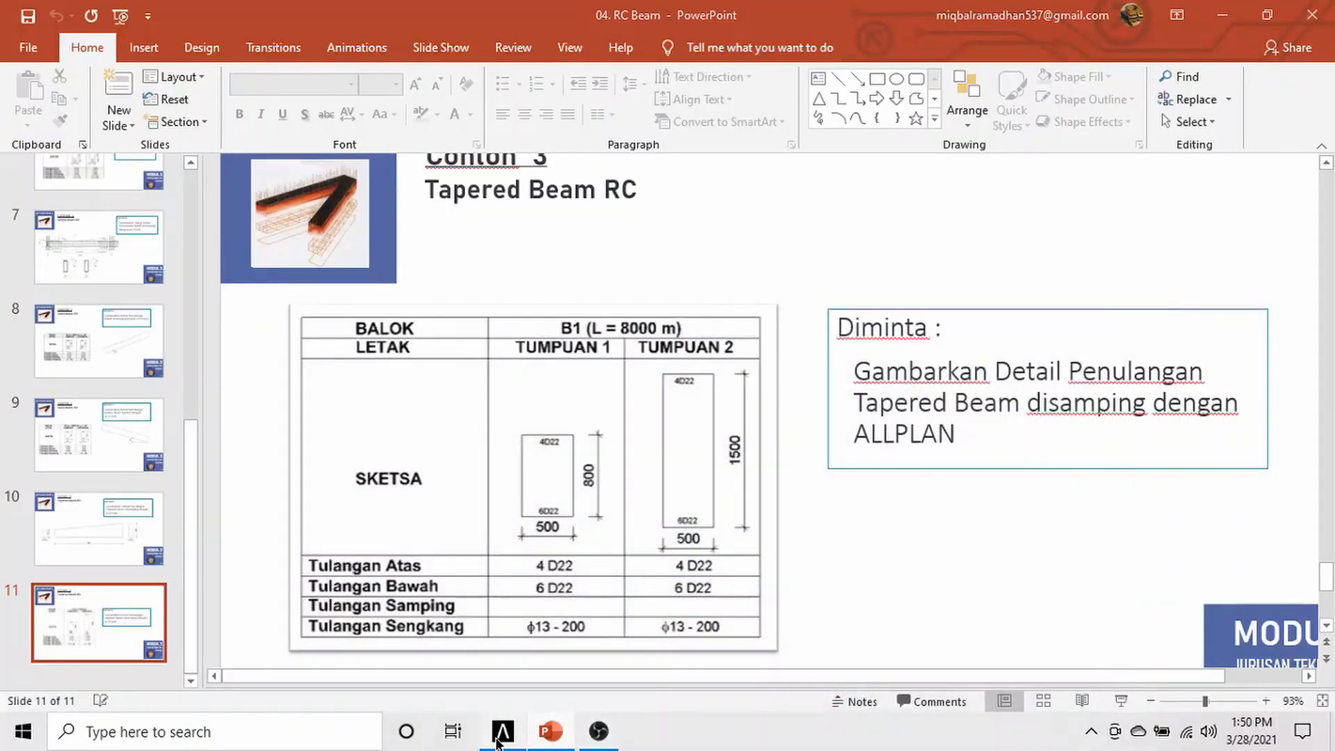
- Switch to Allplan and model a box 8000 mm long, 500 mm wide and 800 mm high in a southwest isometric view
{"action": "left_click", "coordinate": [503, 731]}
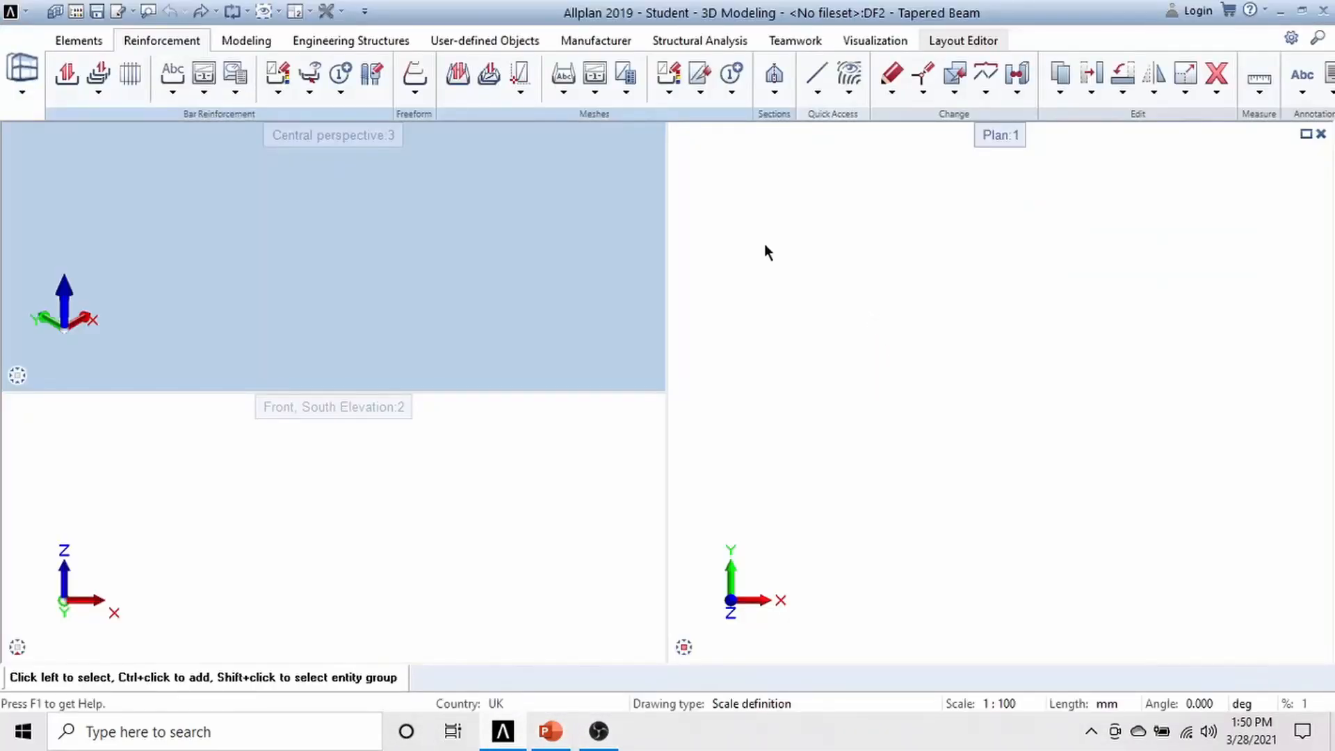
{"action": "left_click", "coordinate": [261, 40]}
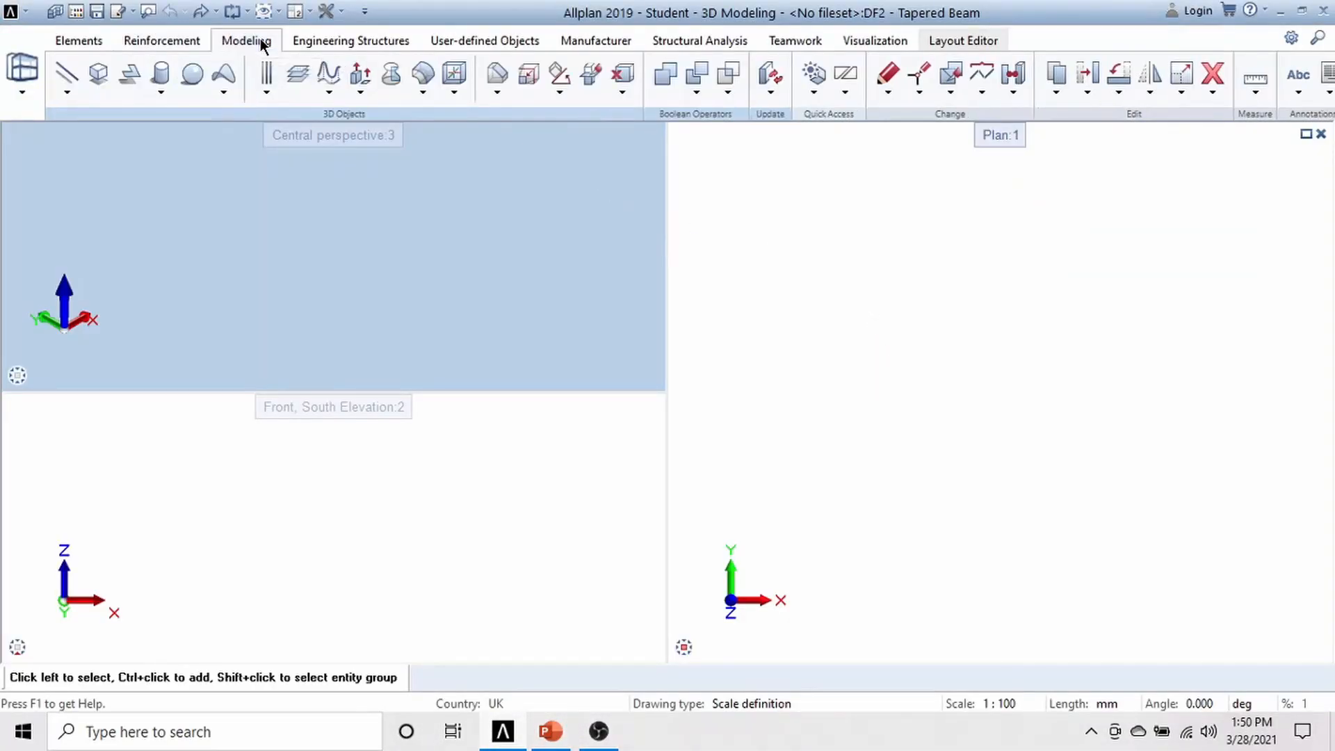
{"action": "left_click", "coordinate": [99, 74]}
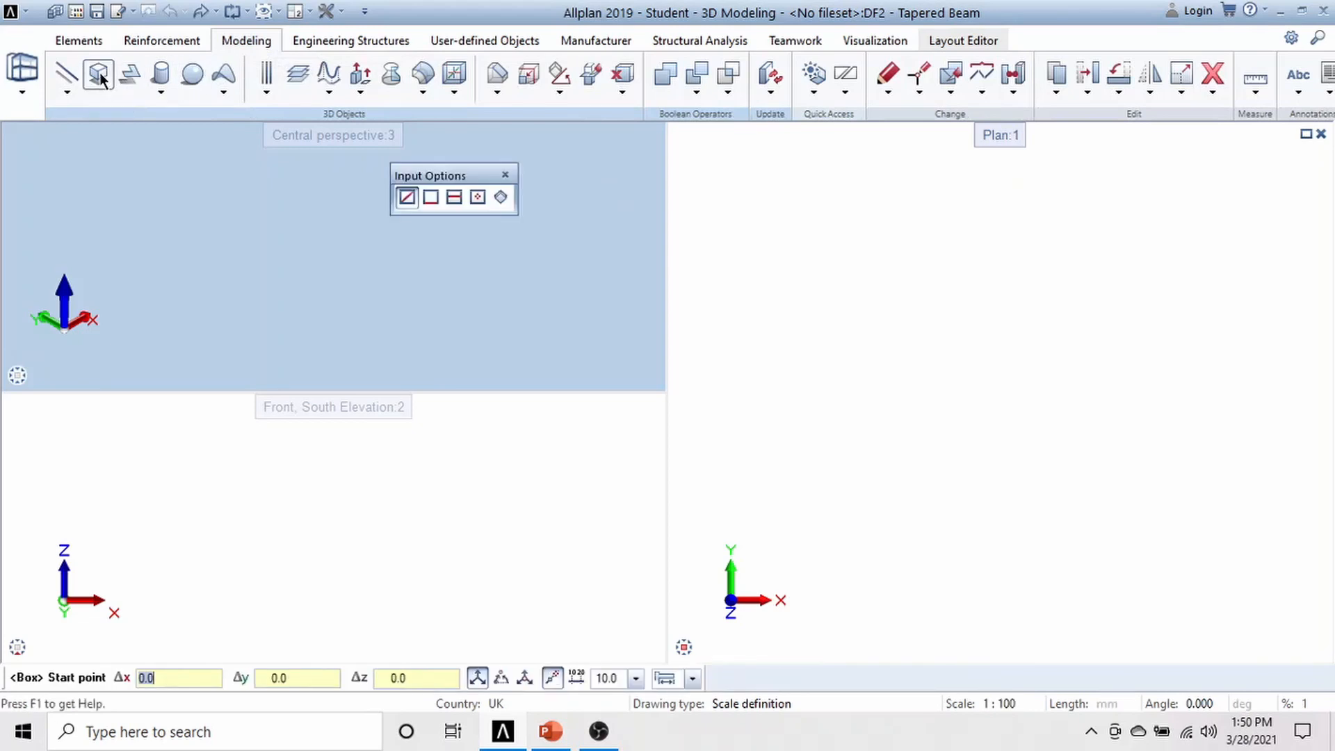
{"action": "mouse_move", "coordinate": [683, 650]}
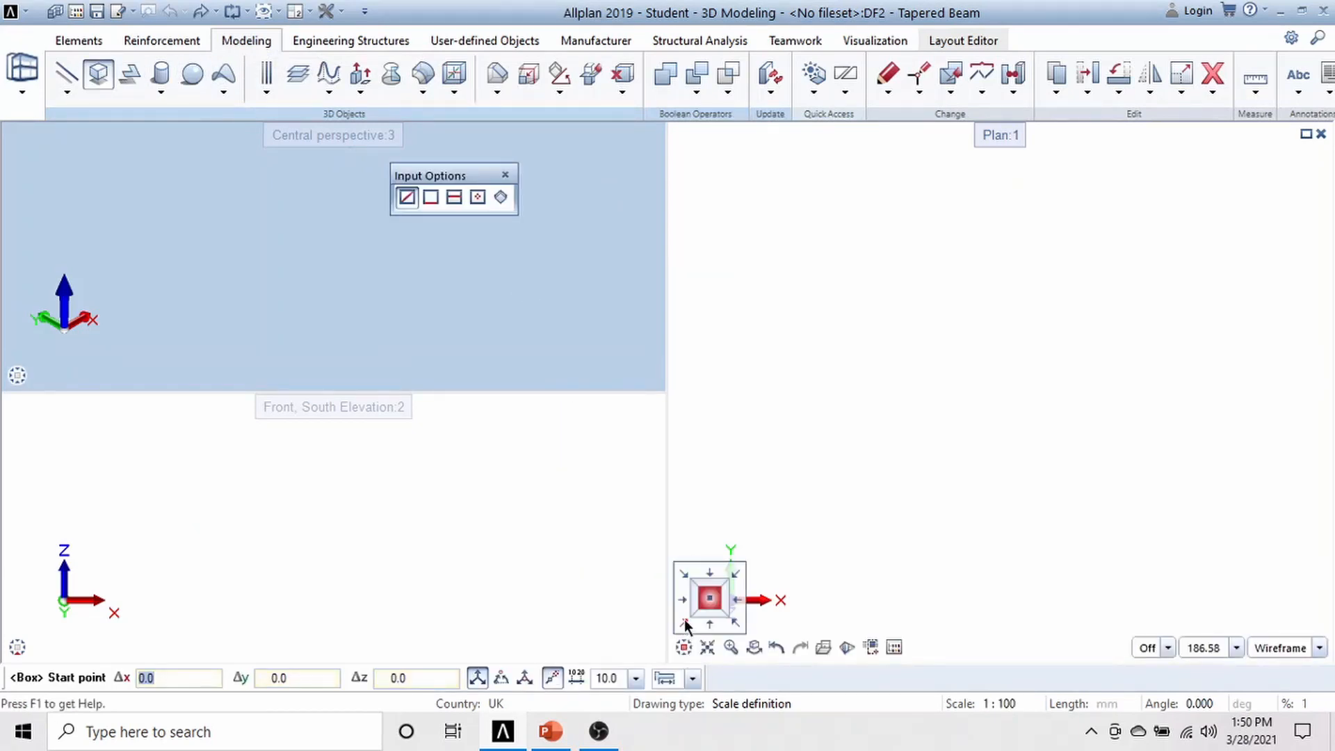
{"action": "left_click", "coordinate": [685, 625]}
{"action": "left_click", "coordinate": [851, 390]}
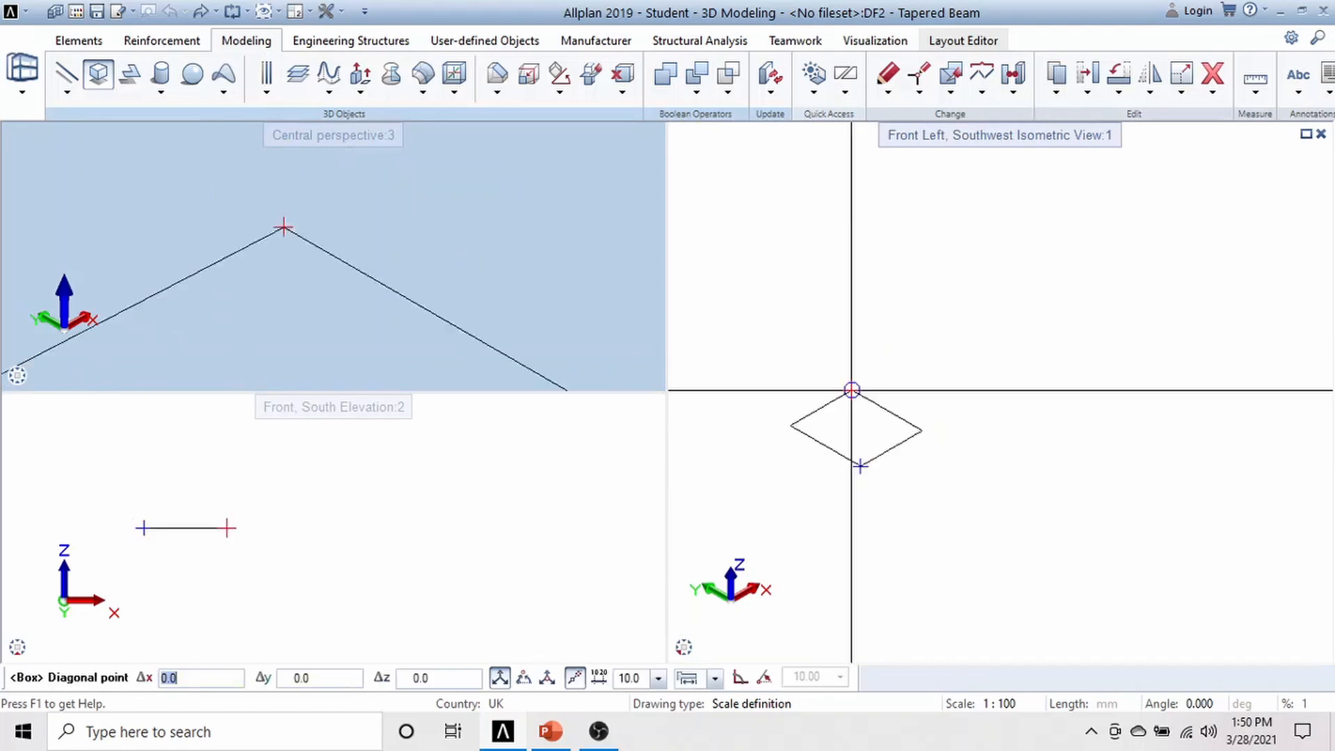
{"action": "left_click", "coordinate": [860, 466]}
{"action": "type", "text": "8000"}
{"action": "key", "text": "Tab"}
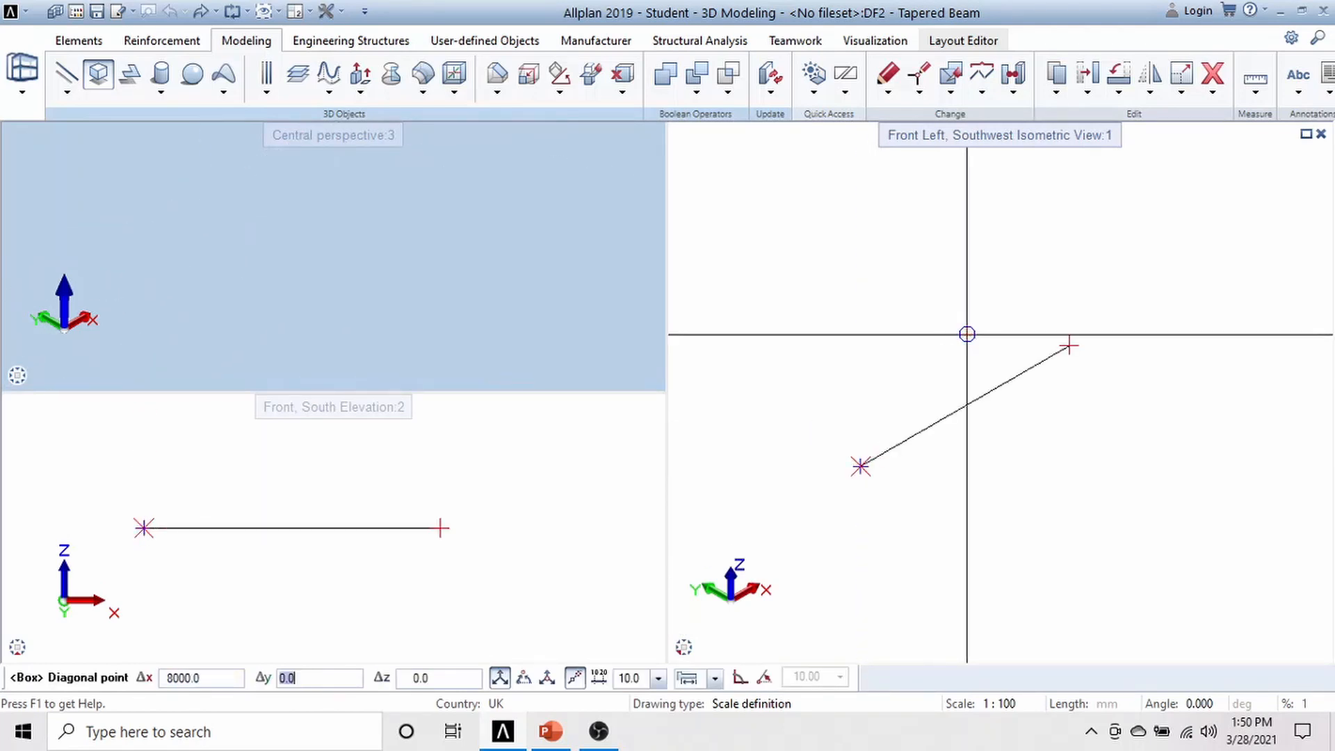
{"action": "type", "text": "500"}
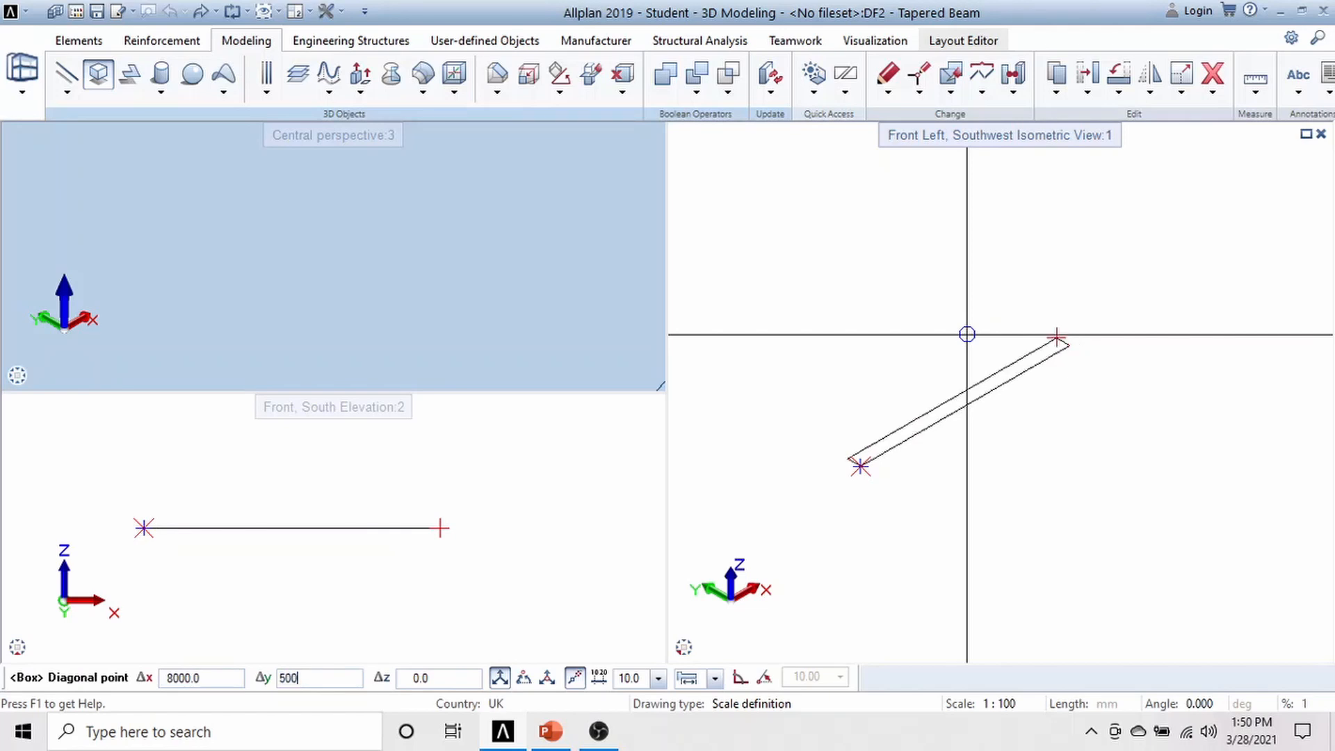
{"action": "key", "text": "Tab"}
{"action": "type", "text": "800"}
{"action": "key", "text": "Return"}
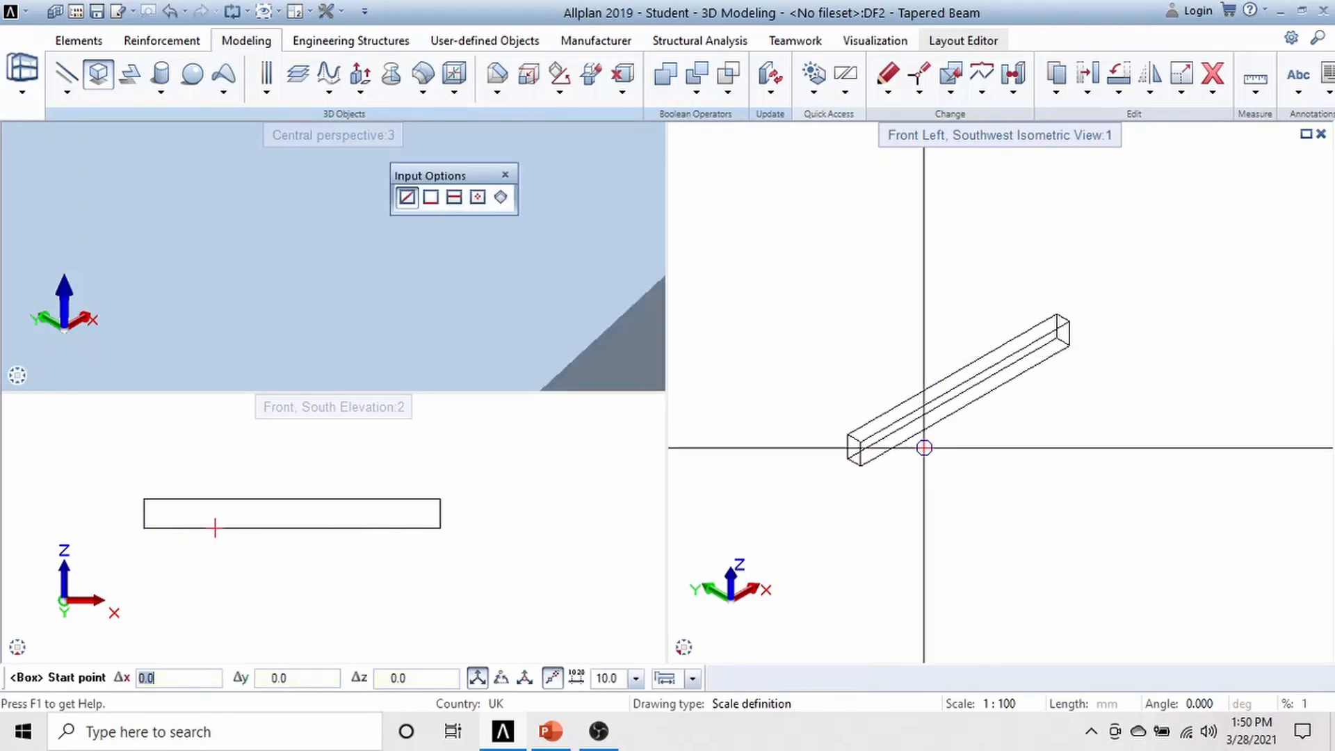
{"action": "scroll", "coordinate": [924, 448], "scroll_direction": "up", "scroll_amount": 3}
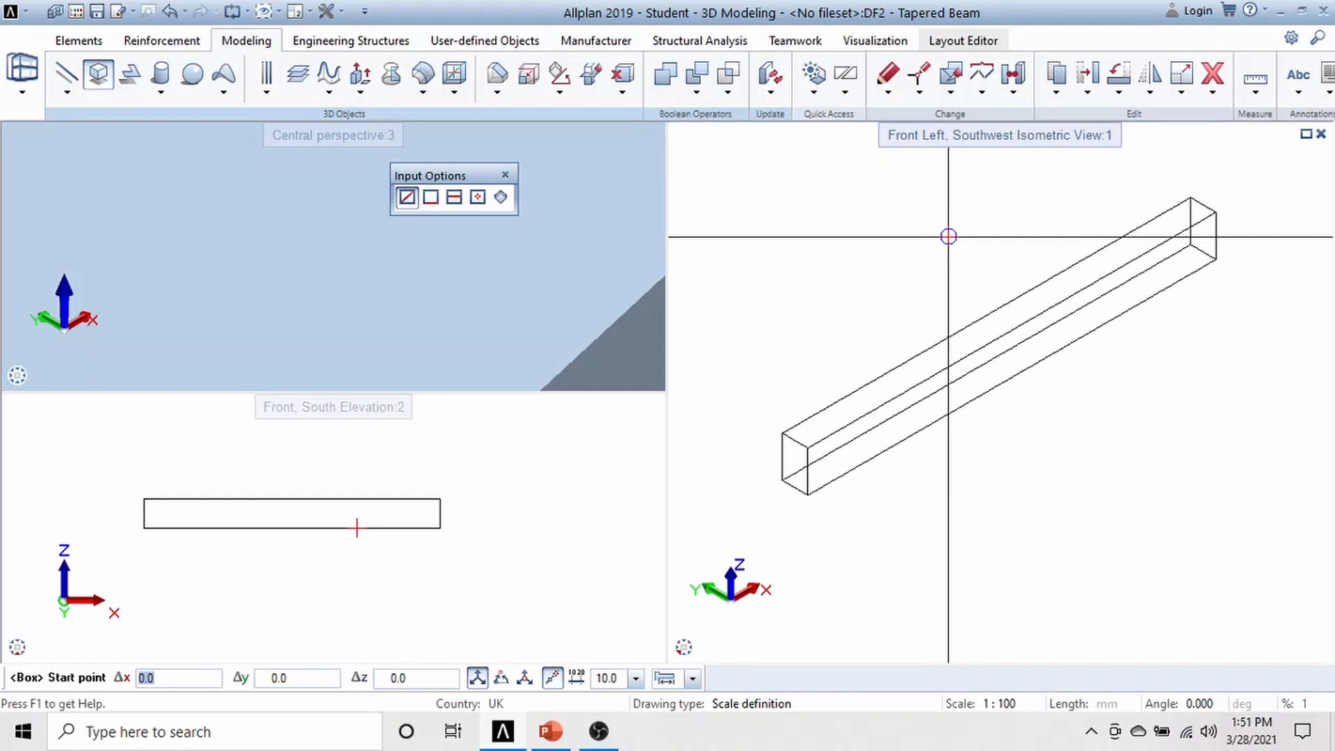
{"action": "key", "text": "Escape"}
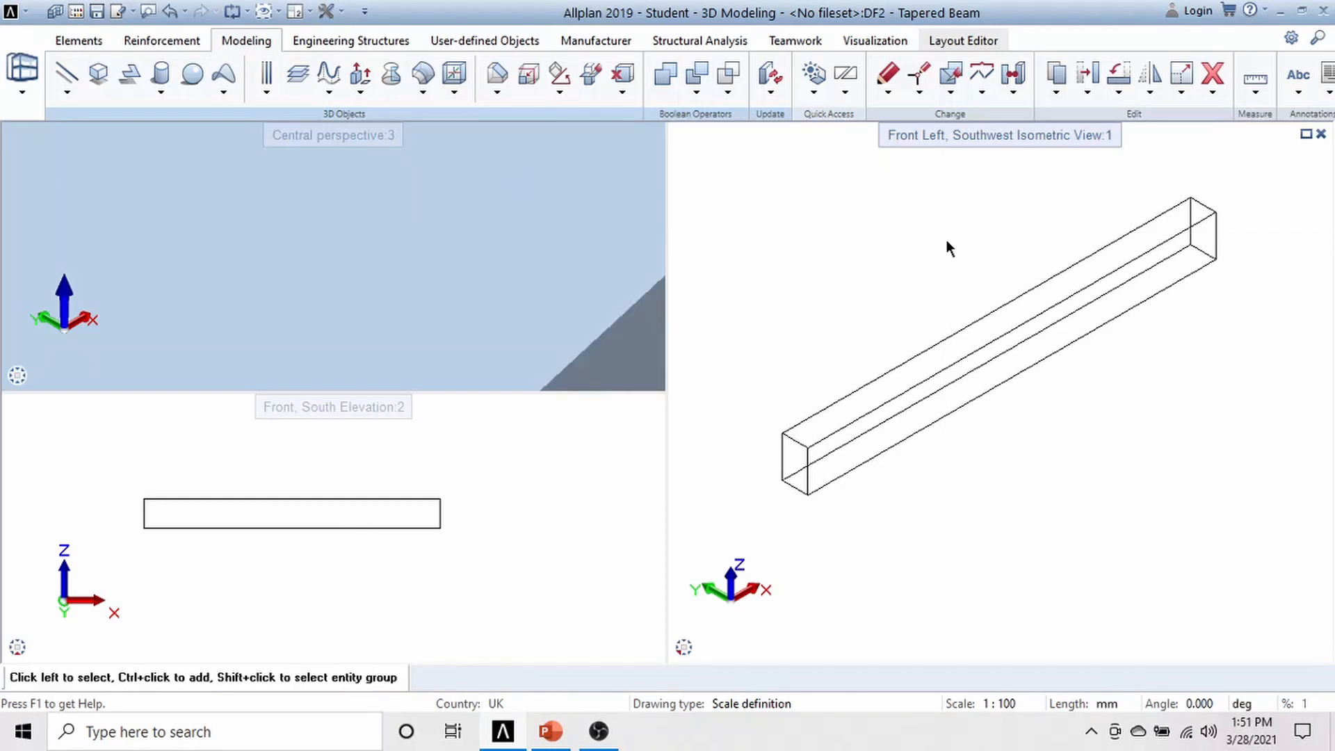
{"action": "scroll", "coordinate": [864, 367], "scroll_direction": "down", "scroll_amount": 1}
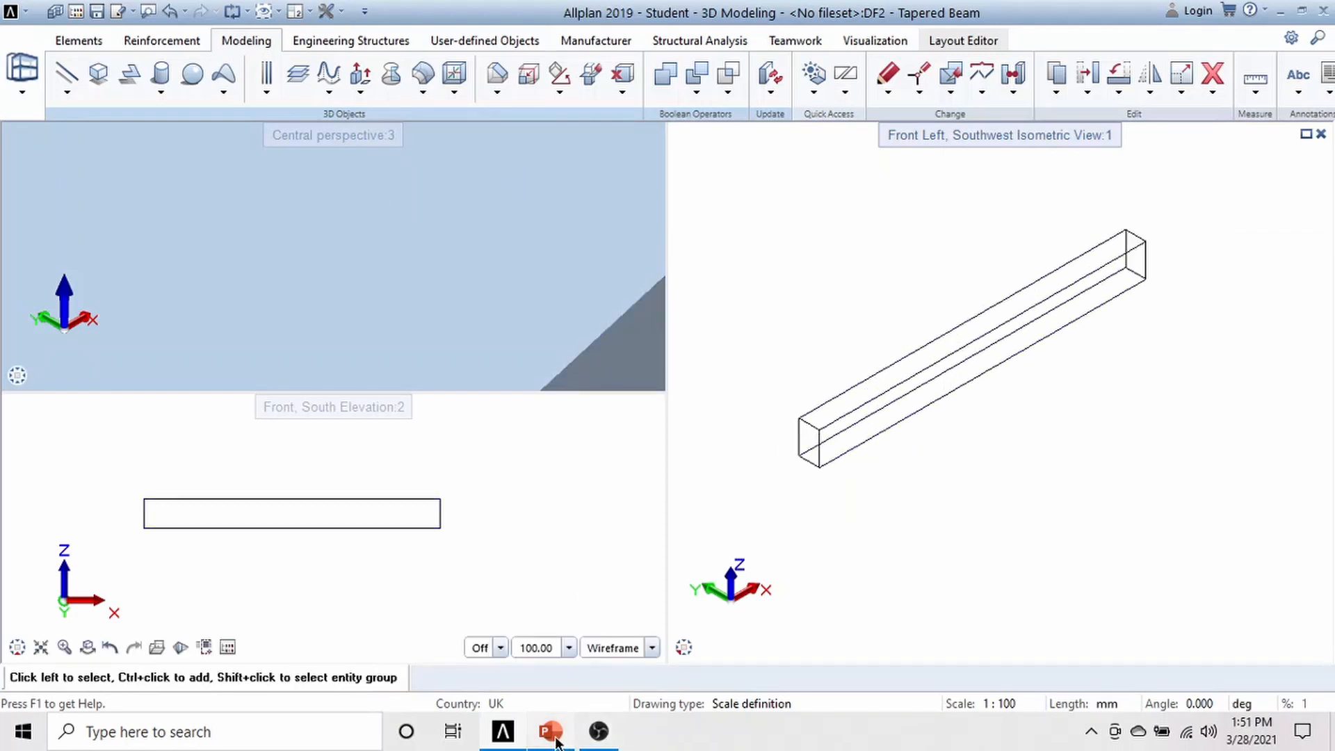
- Check the beam heights at both supports on the PowerPoint slide and return to Allplan
{"action": "left_click", "coordinate": [551, 731]}
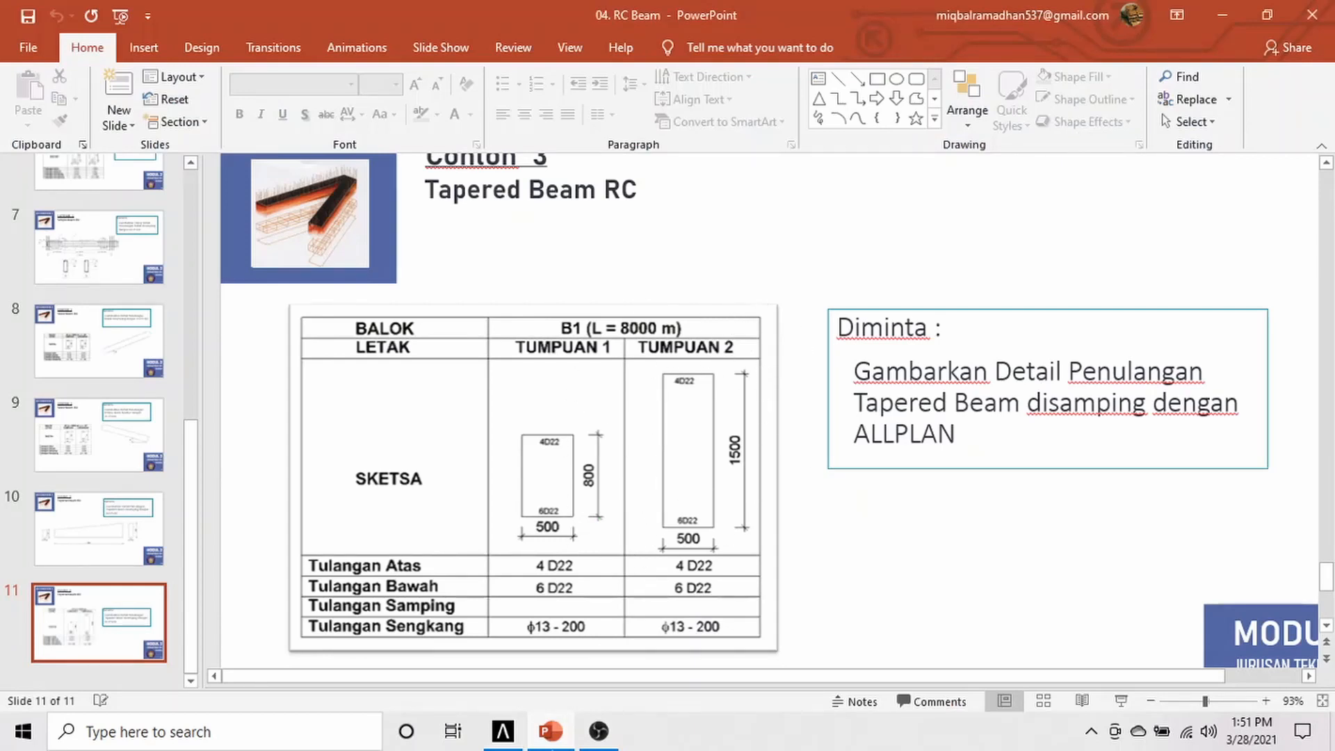
{"action": "left_click", "coordinate": [597, 731]}
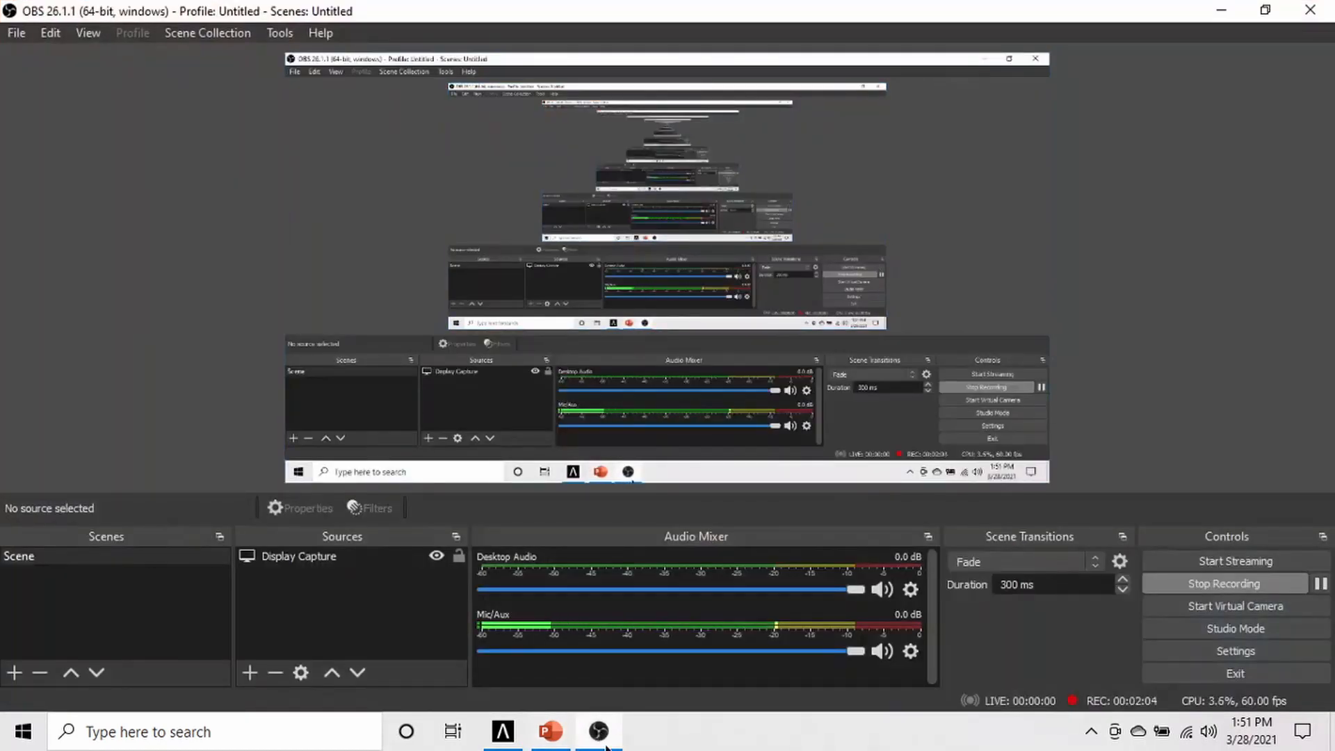
{"action": "left_click", "coordinate": [597, 731]}
{"action": "left_click", "coordinate": [504, 730]}
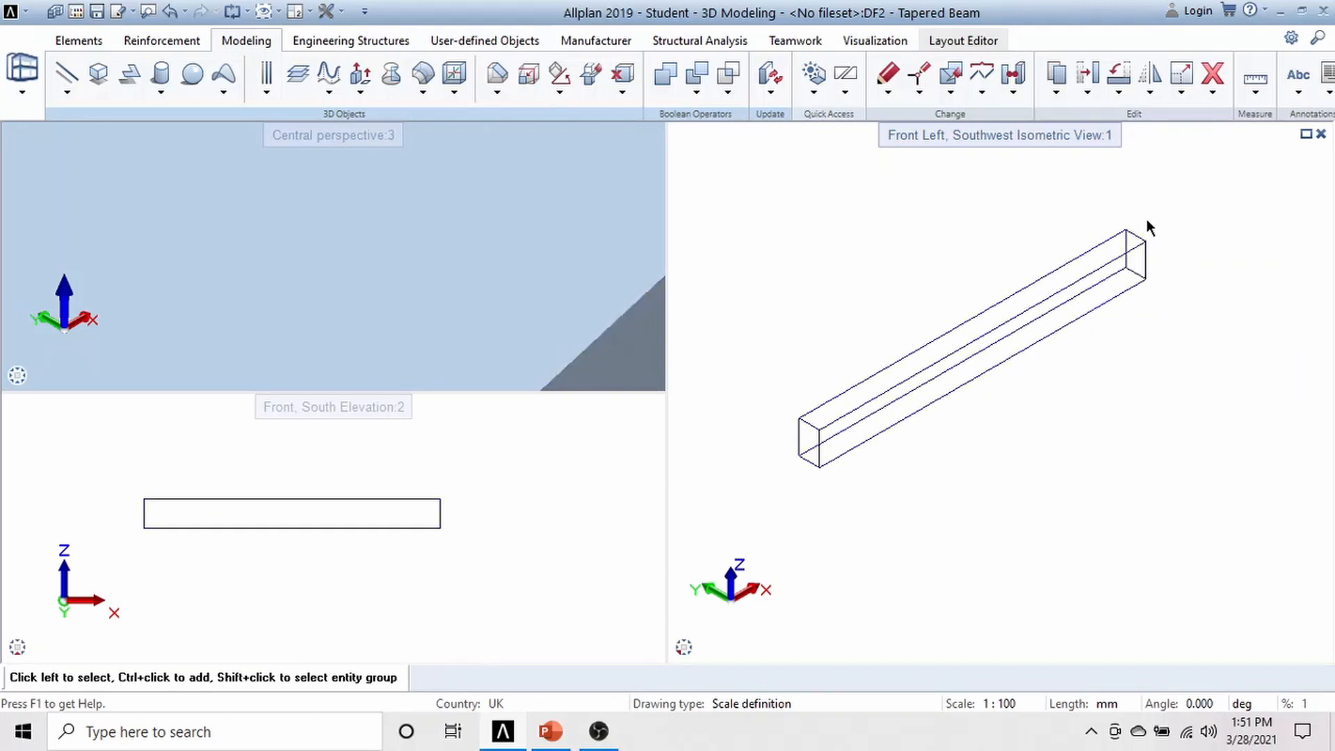
- Stretch the two upper corner points at the beam's far end vertically upward by 700 mm to form the taper
{"action": "middle_click_drag", "start_coordinate": [1137, 194], "coordinate": [1126, 217]}
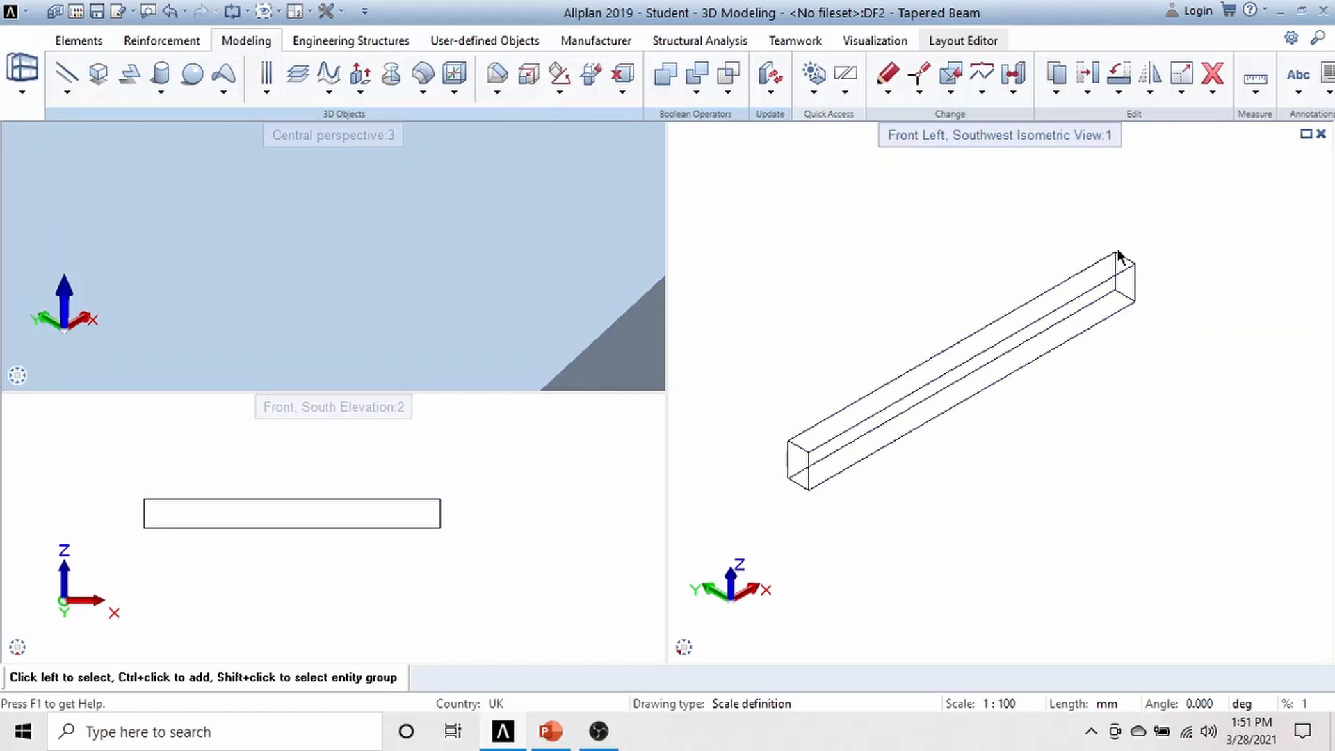
{"action": "left_click", "coordinate": [919, 82]}
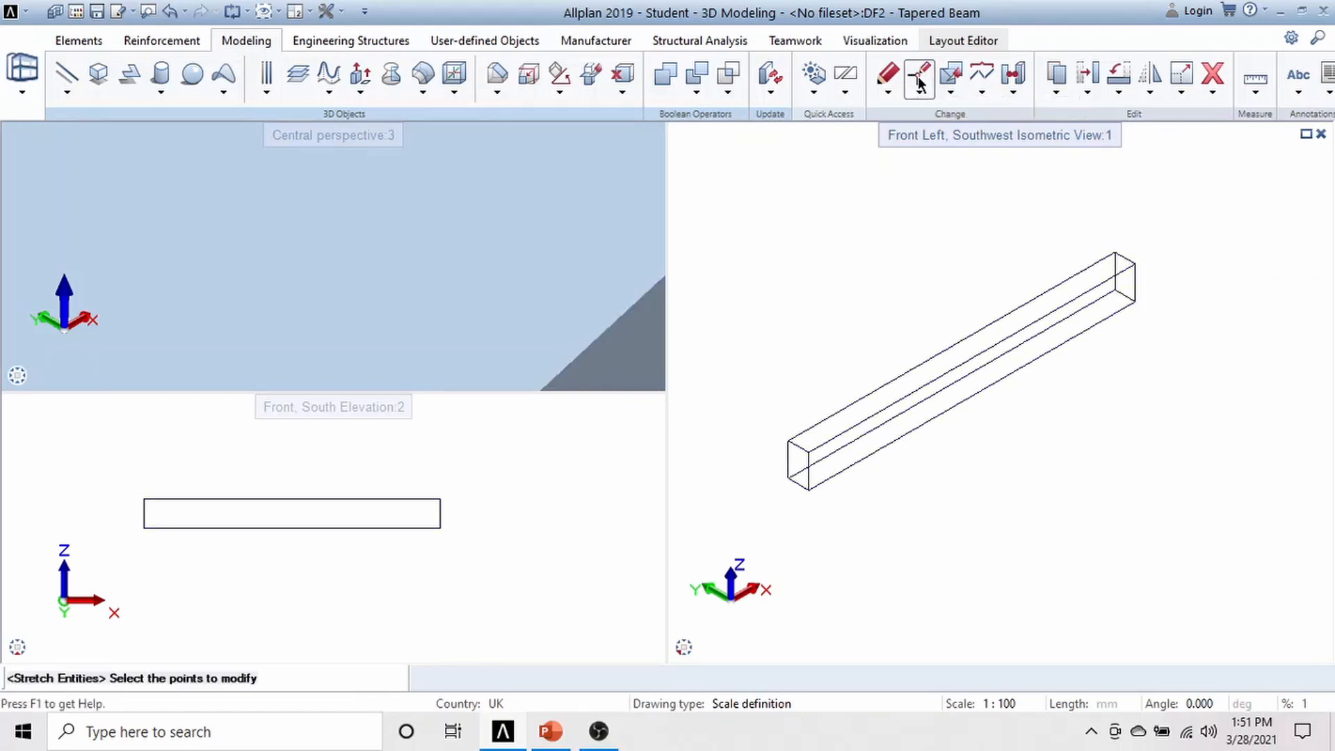
{"action": "scroll", "coordinate": [1158, 240], "scroll_direction": "up", "scroll_amount": 1}
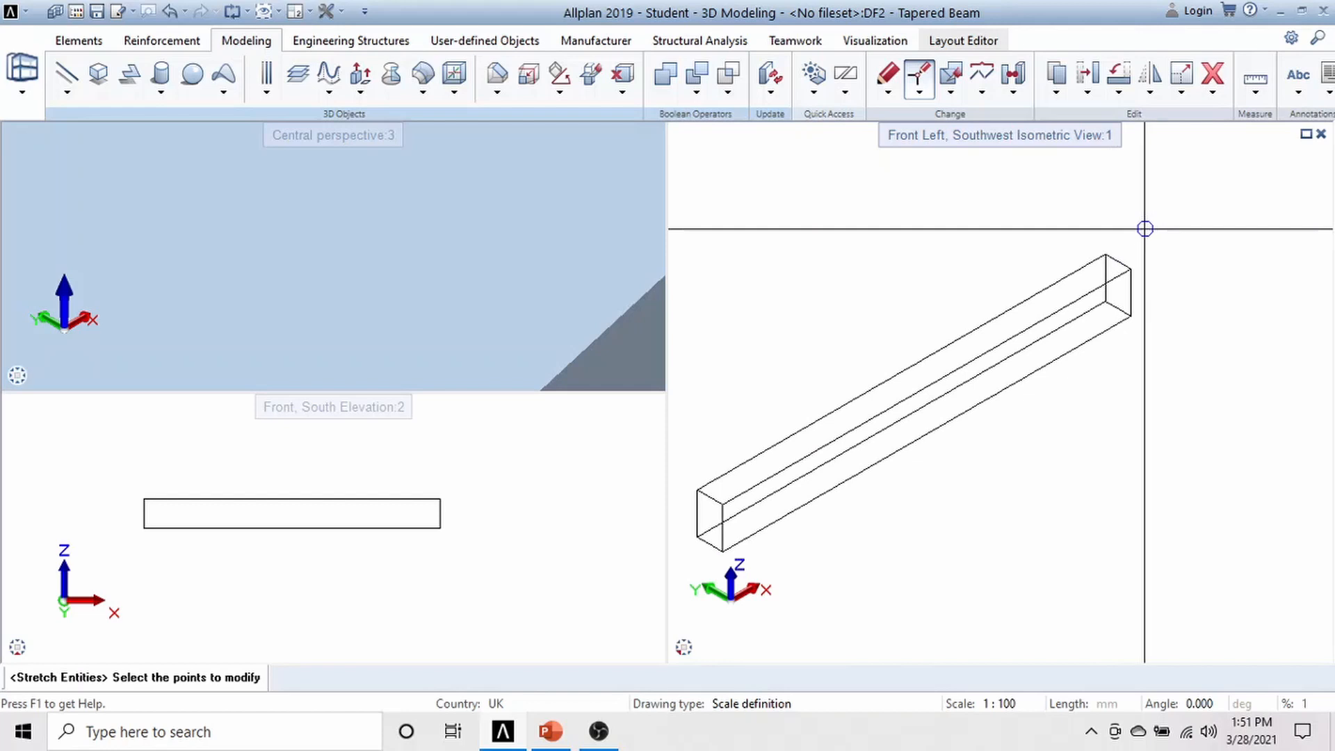
{"action": "left_click_drag", "start_coordinate": [1139, 224], "coordinate": [1088, 271]}
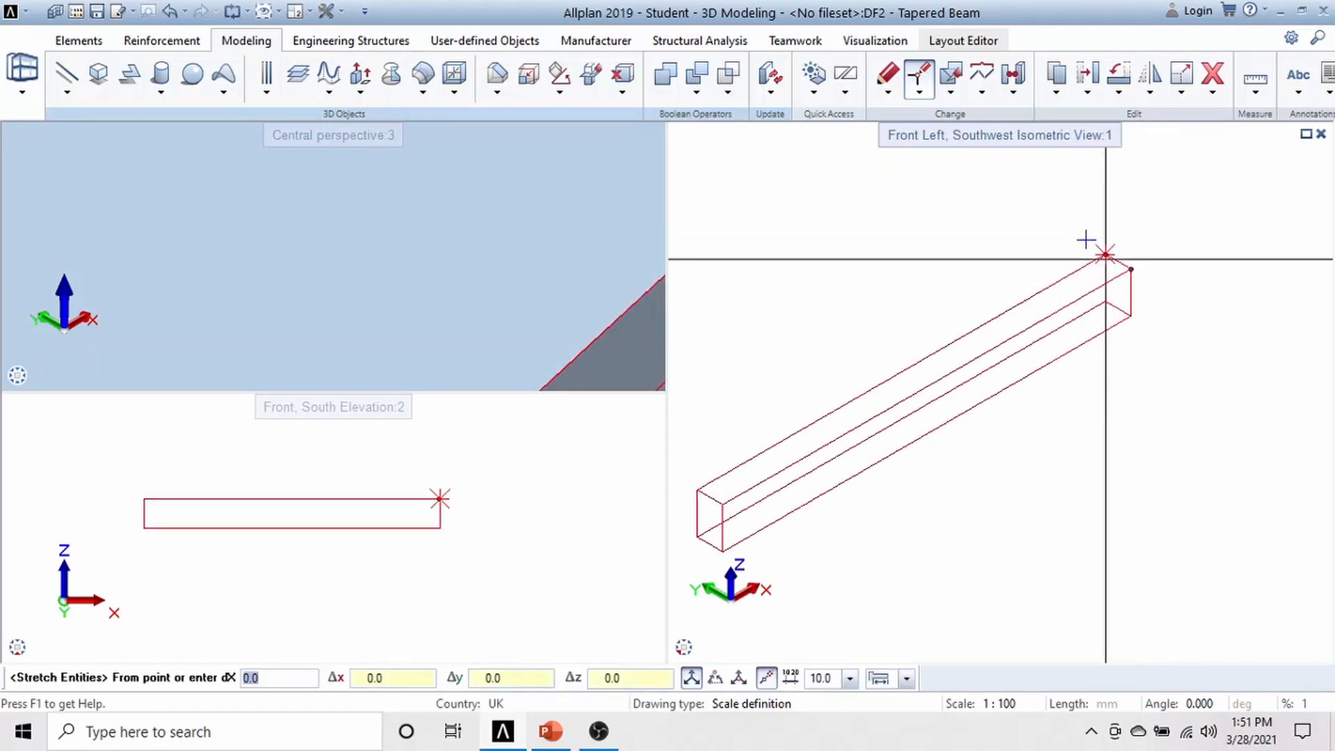
{"action": "left_click", "coordinate": [1117, 261]}
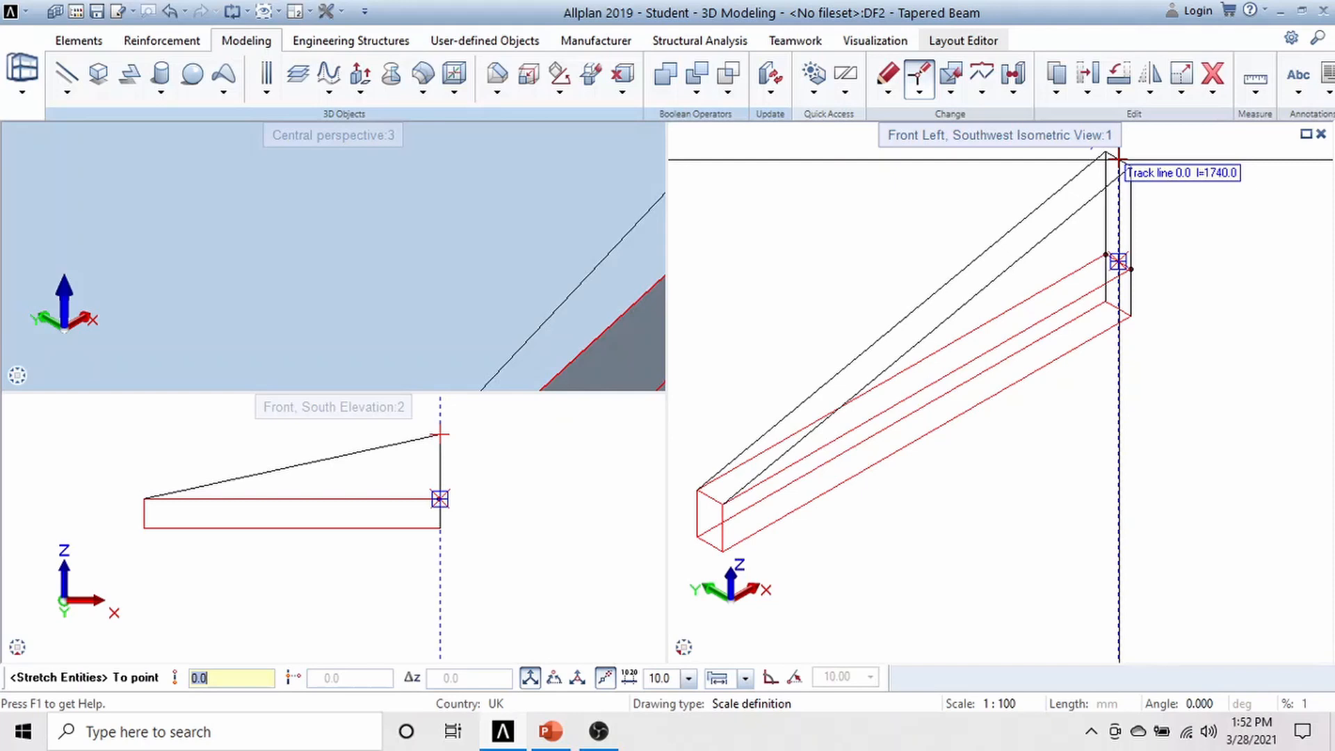
{"action": "type", "text": "7"}
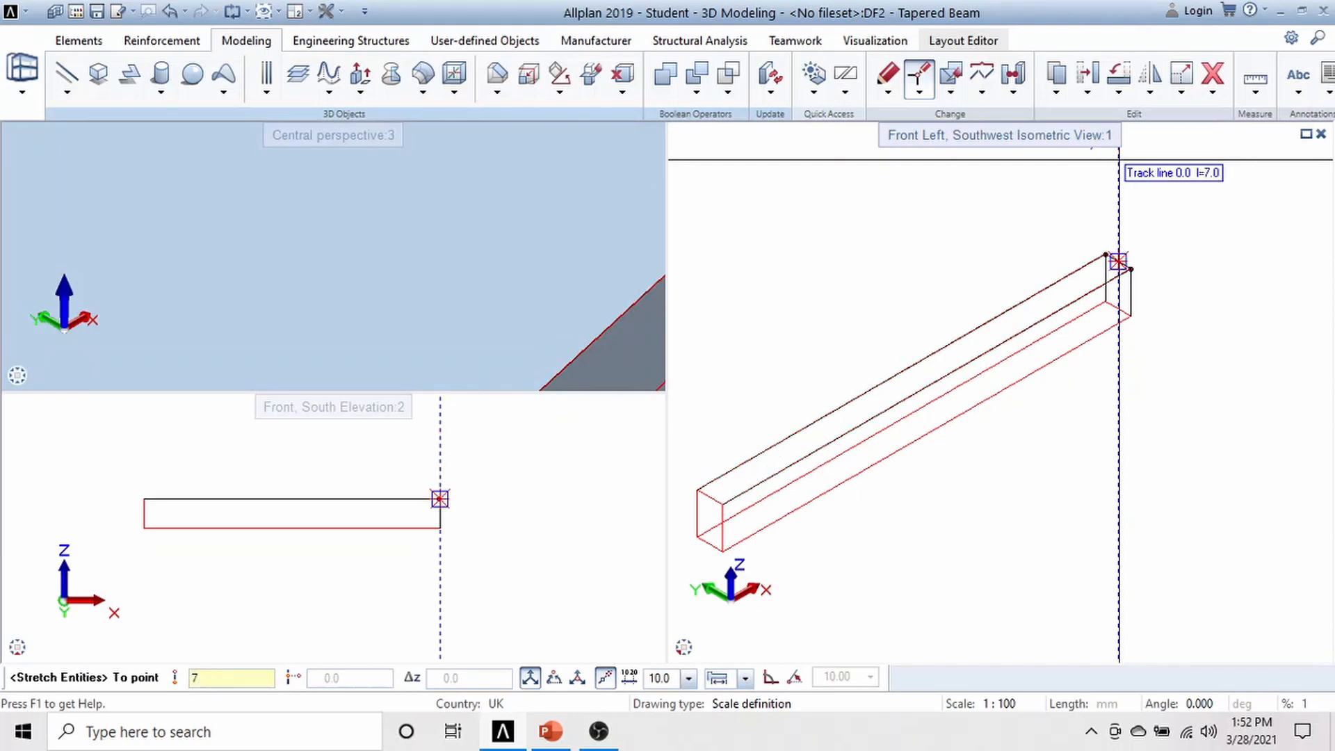
{"action": "type", "text": "00"}
{"action": "key", "text": "Return"}
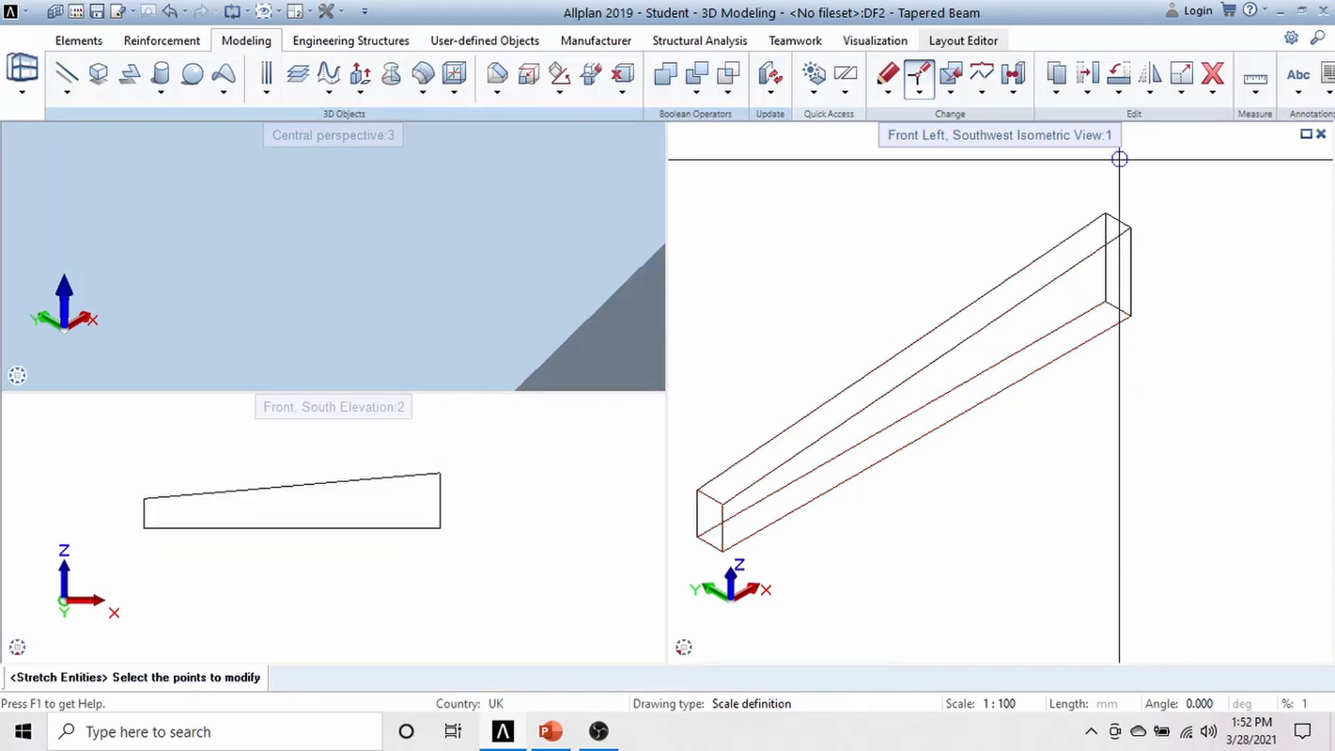
{"action": "scroll", "coordinate": [1045, 315], "scroll_direction": "down", "scroll_amount": 3}
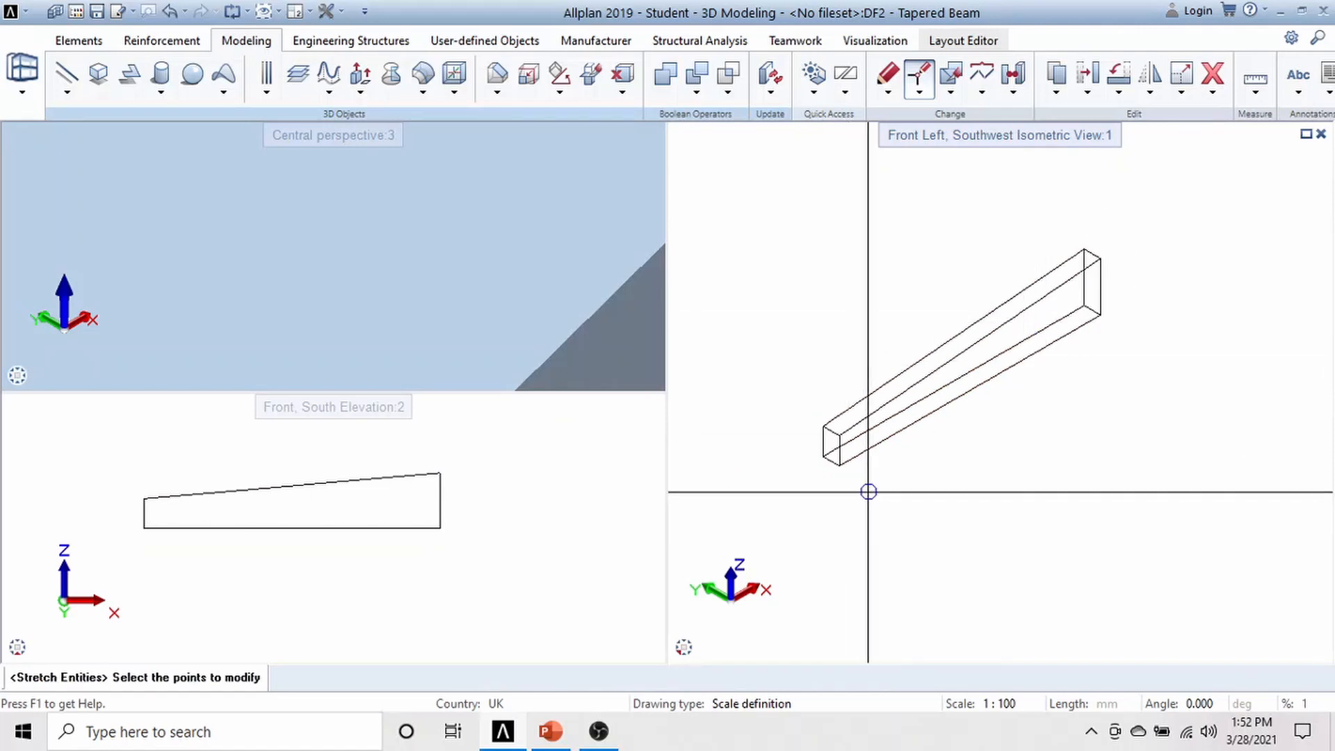
{"action": "key", "text": "Escape"}
- Return to the plan view and create a front, south elevation view of the beam placed directly below the plan
{"action": "mouse_move", "coordinate": [684, 650]}
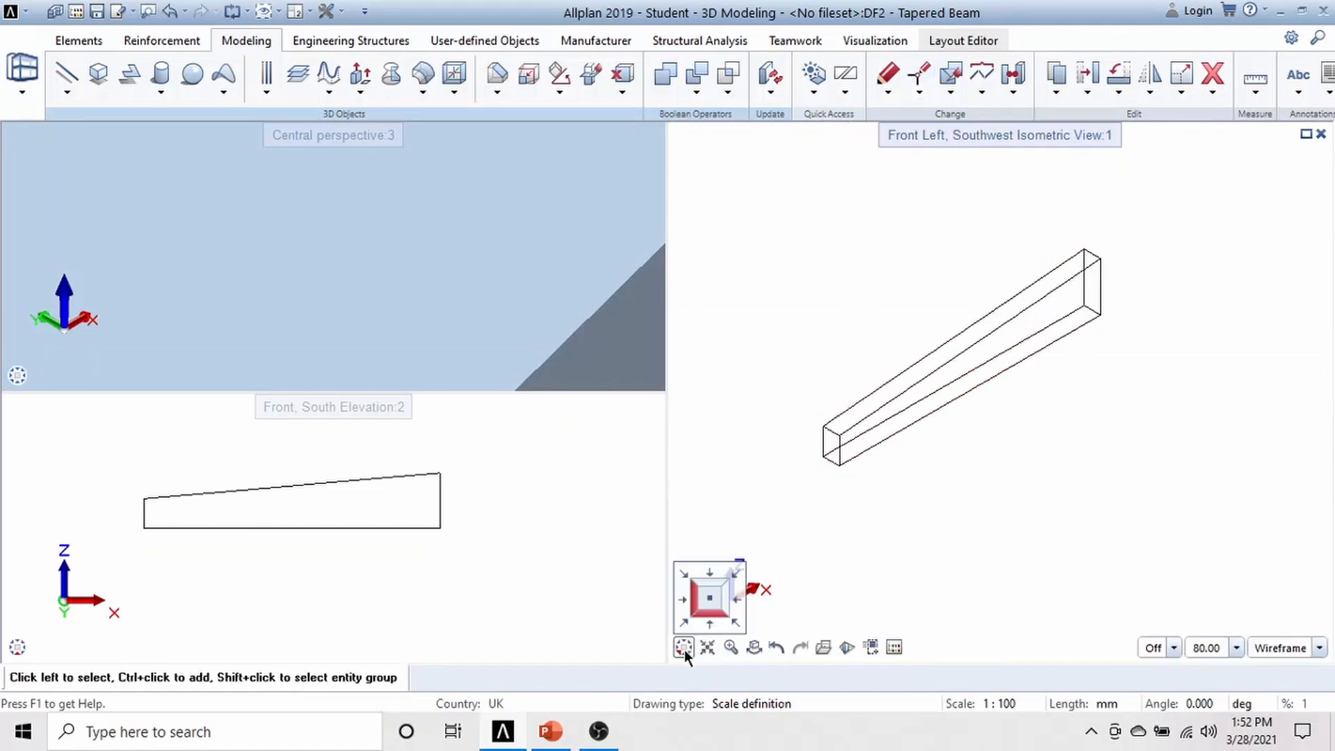
{"action": "left_click", "coordinate": [711, 602]}
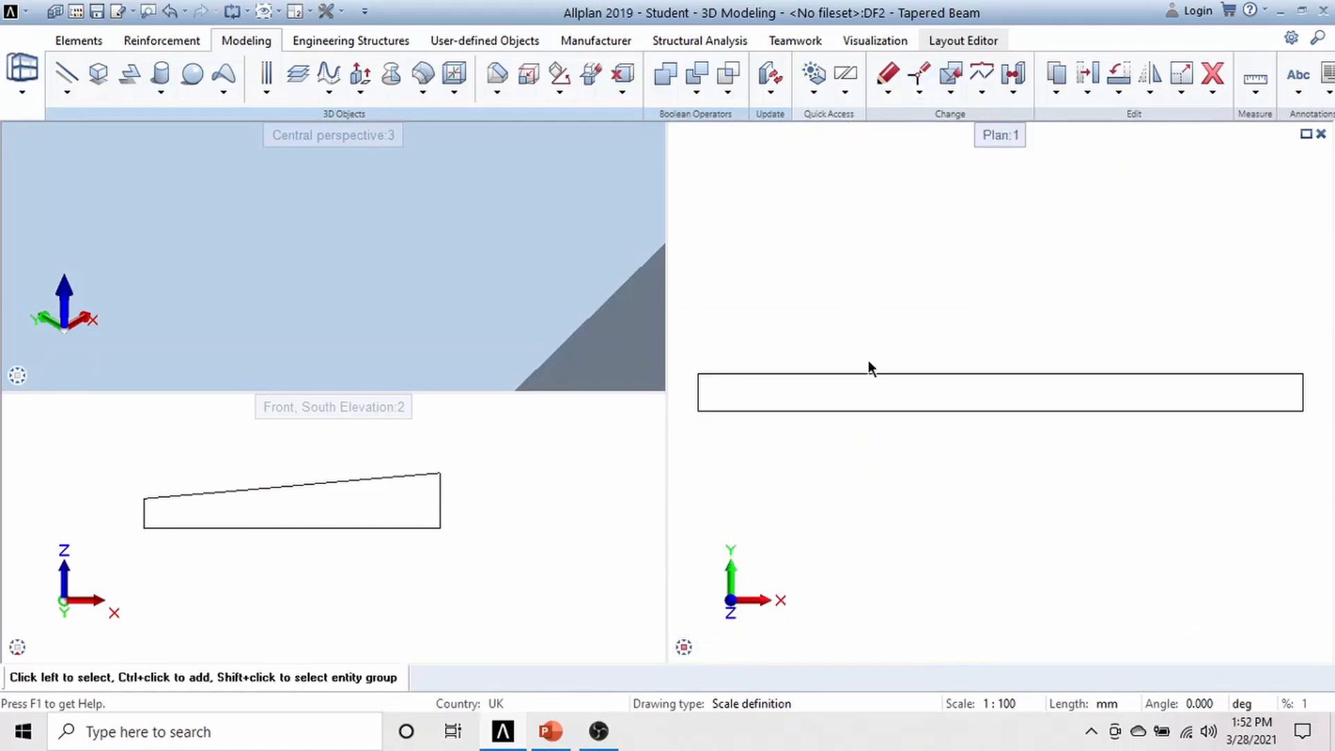
{"action": "scroll", "coordinate": [782, 295], "scroll_direction": "up", "scroll_amount": 1}
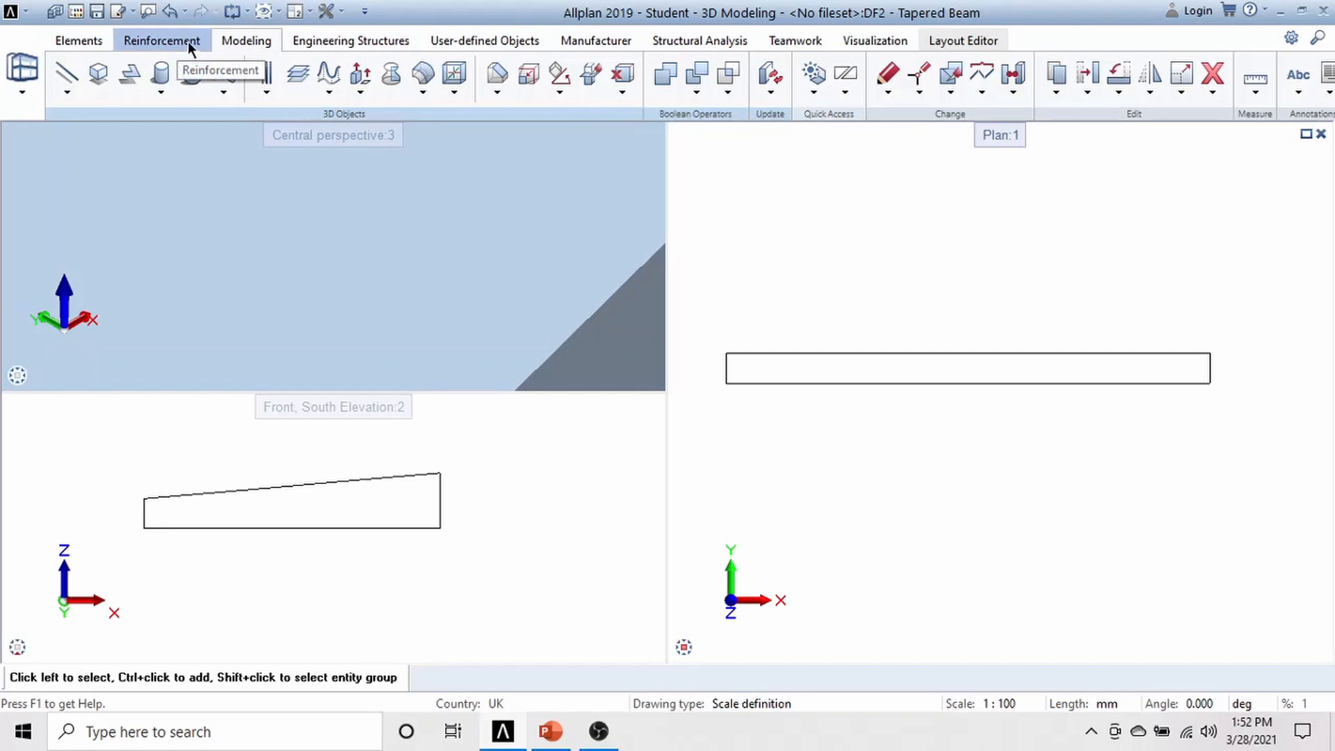
{"action": "left_click", "coordinate": [164, 40]}
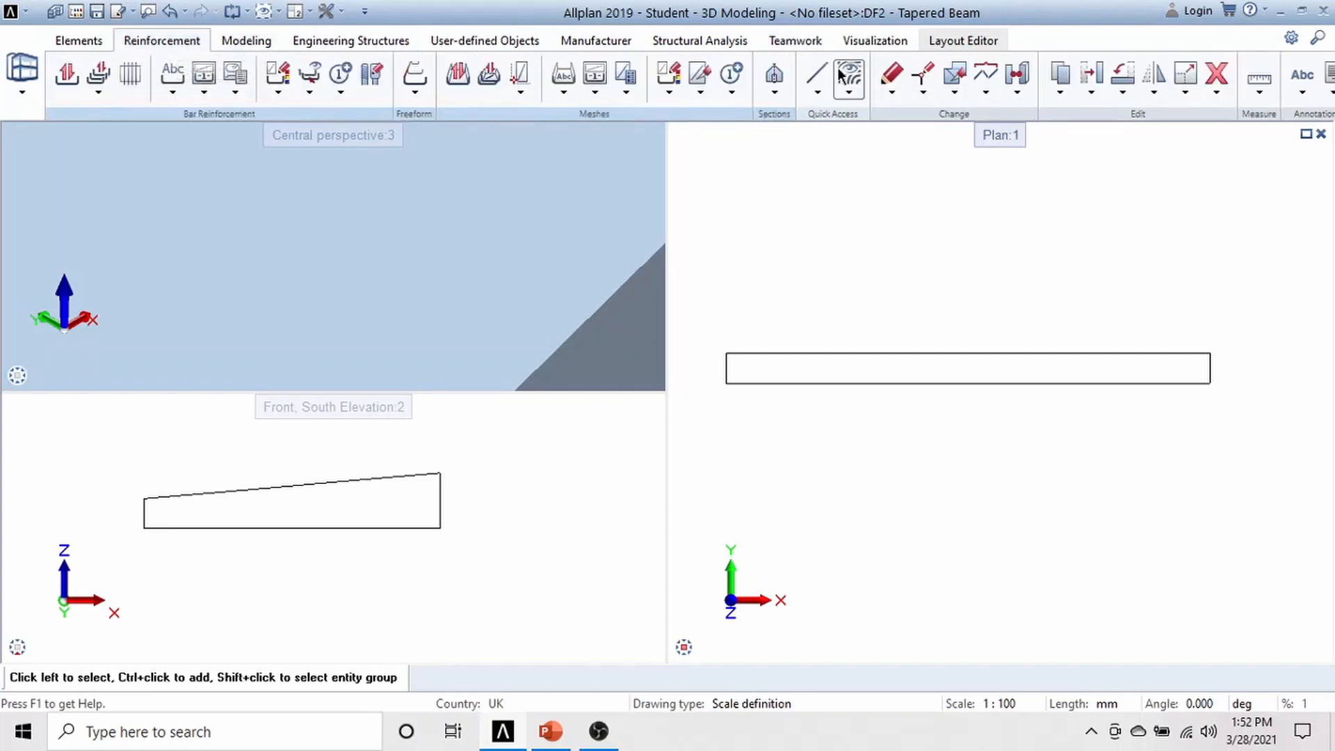
{"action": "left_click", "coordinate": [772, 98]}
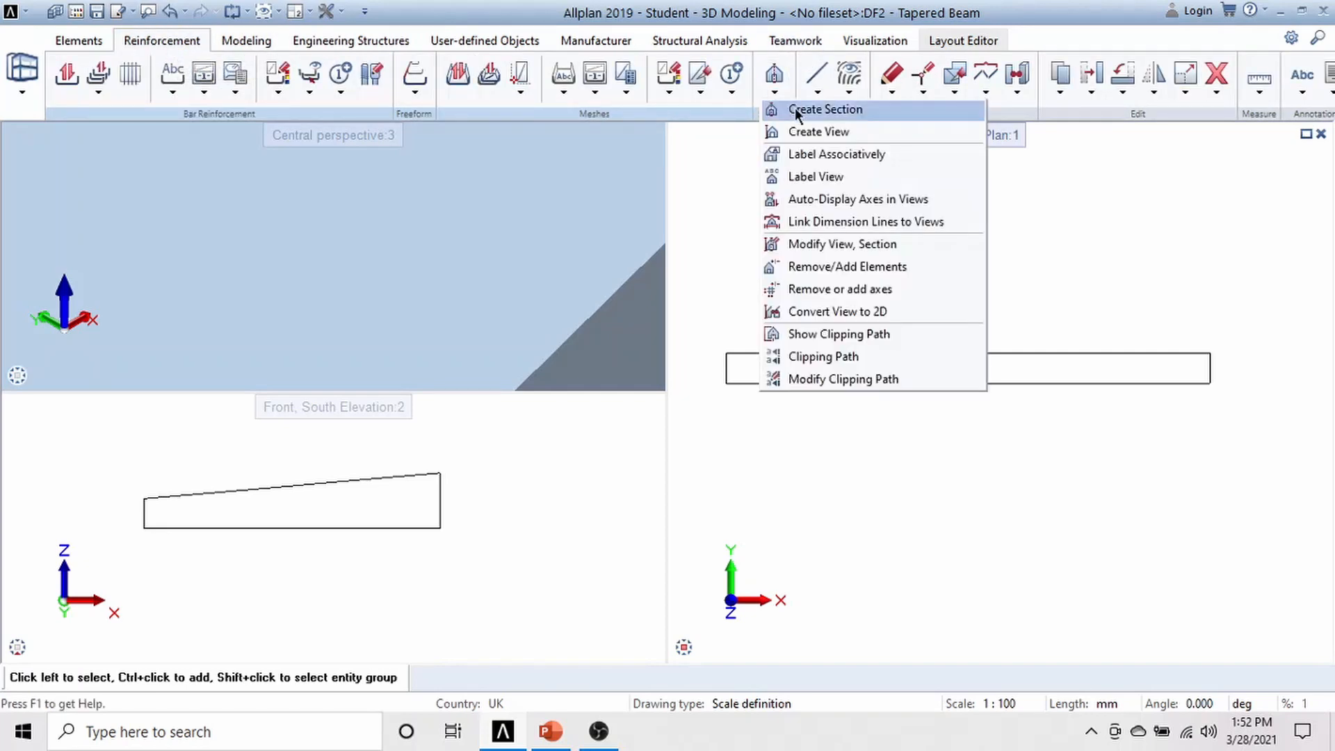
{"action": "left_click", "coordinate": [810, 132]}
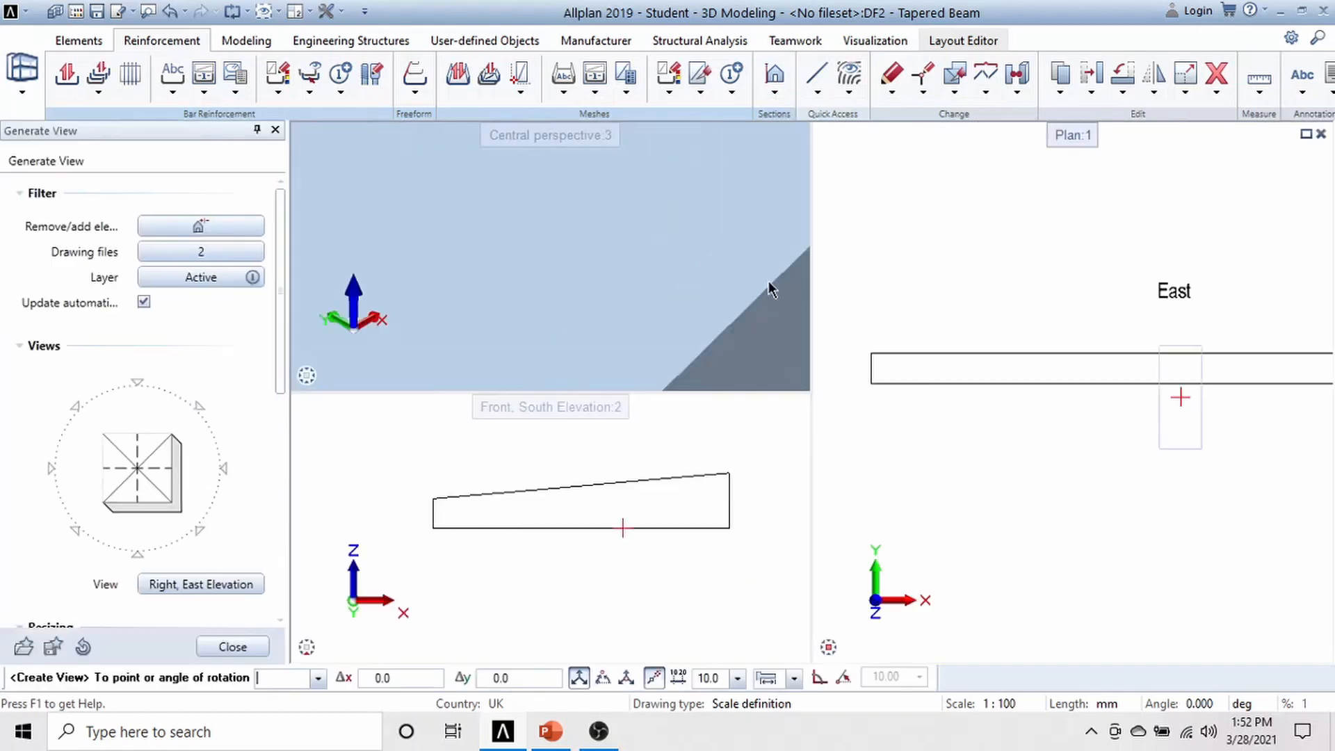
{"action": "left_click", "coordinate": [135, 553]}
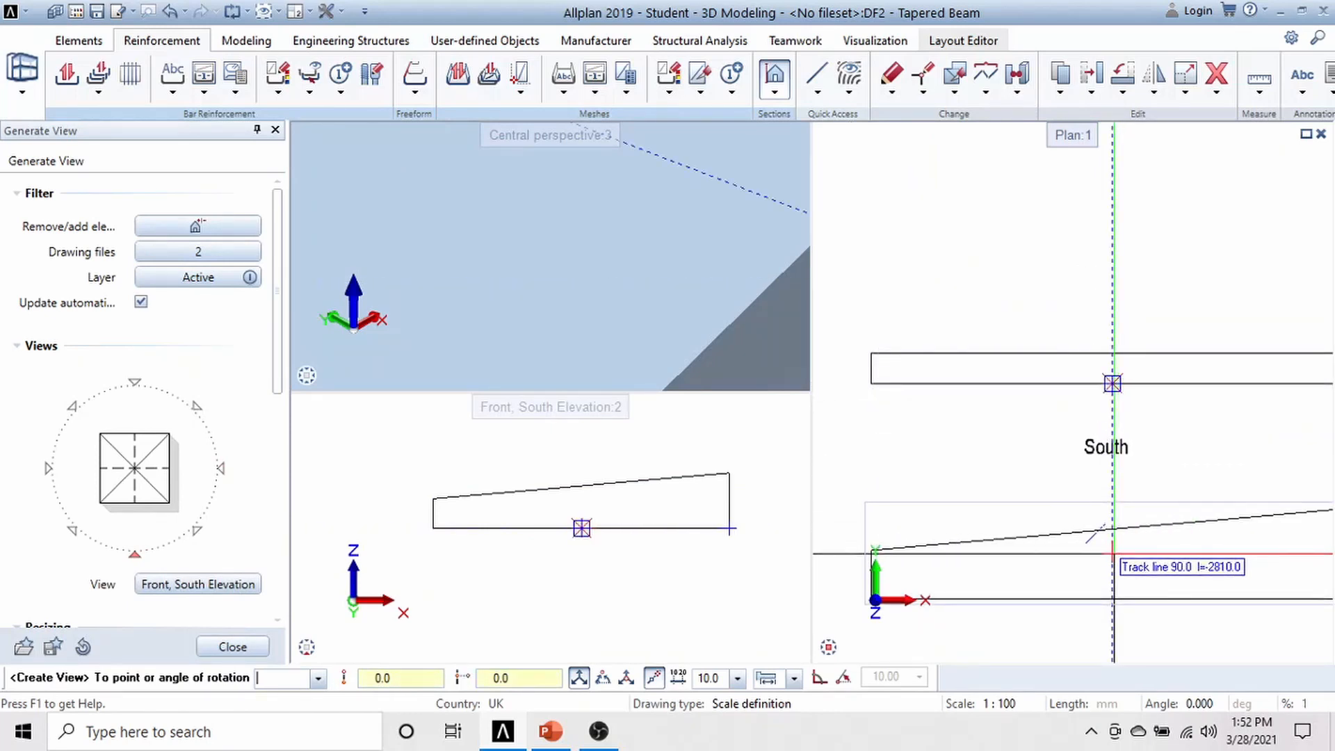
{"action": "left_click", "coordinate": [1113, 552]}
{"action": "key", "text": "Escape"}
{"action": "scroll", "coordinate": [987, 285], "scroll_direction": "down", "scroll_amount": 5}
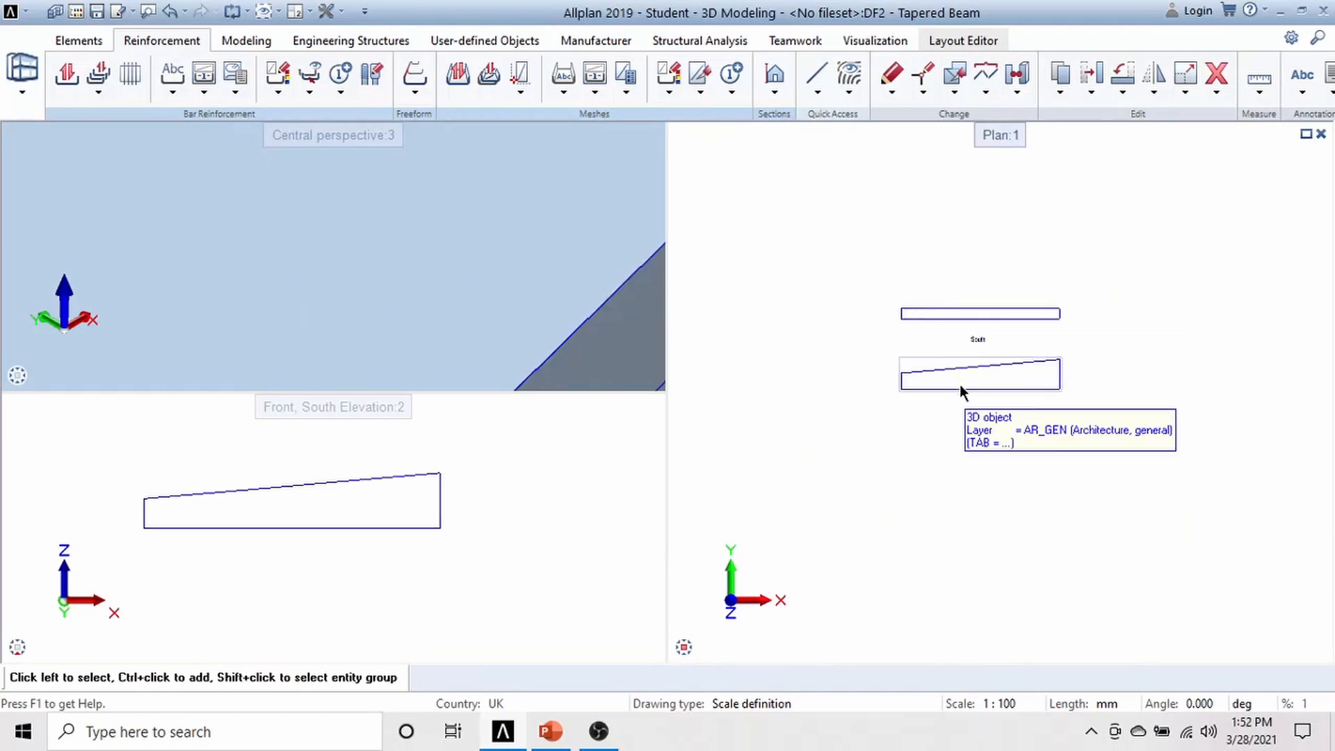
- Create a right, east elevation view of the beam and place it level beside the deep end of the south elevation
{"action": "scroll", "coordinate": [959, 385], "scroll_direction": "up", "scroll_amount": 3}
{"action": "left_click", "coordinate": [776, 93]}
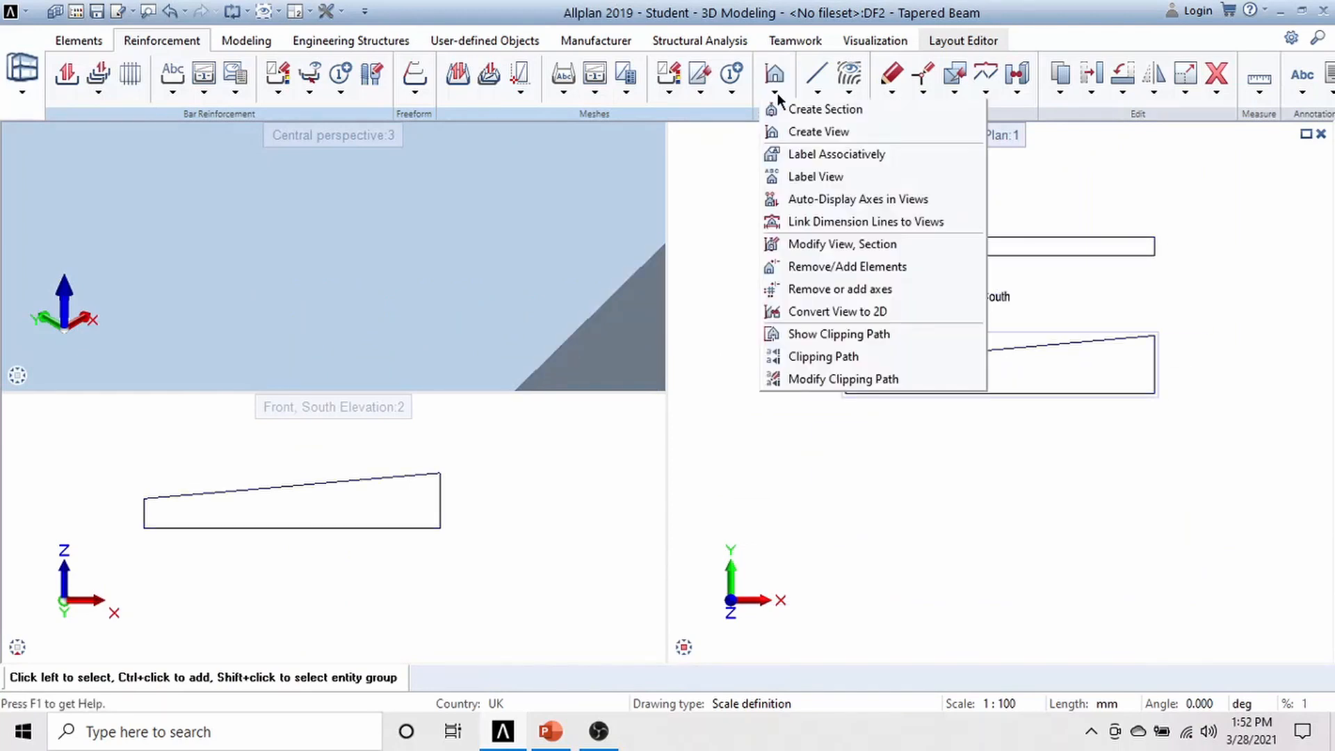
{"action": "left_click", "coordinate": [803, 133]}
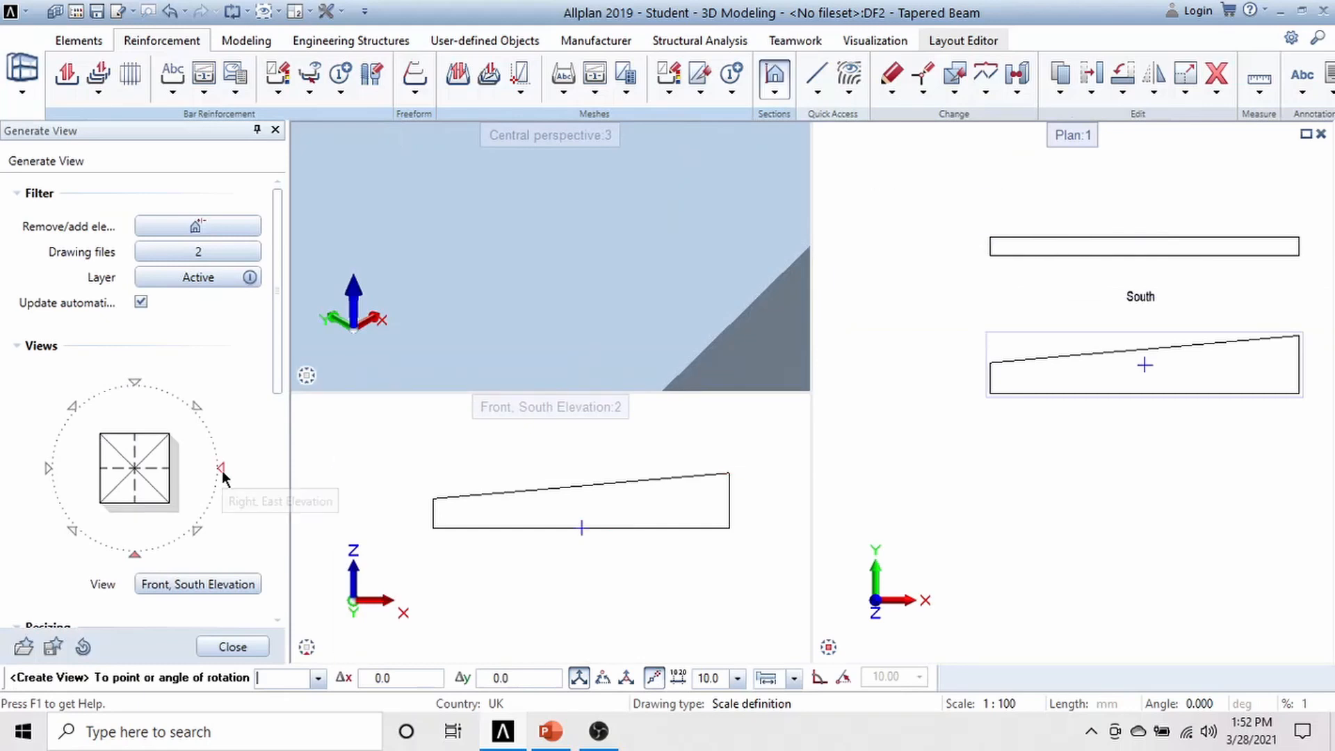
{"action": "left_click", "coordinate": [221, 469]}
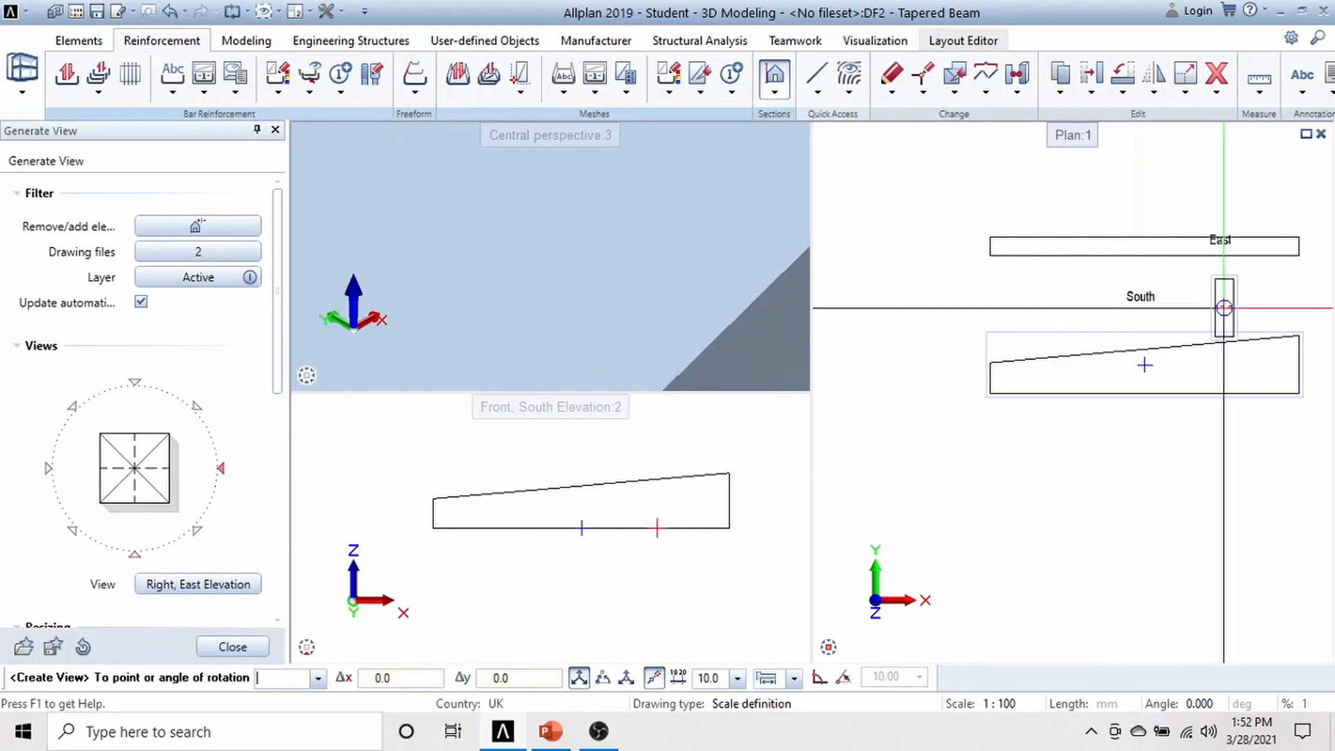
{"action": "middle_click_drag", "start_coordinate": [1299, 346], "coordinate": [1086, 368]}
{"action": "scroll", "coordinate": [1100, 394], "scroll_direction": "up", "scroll_amount": 3}
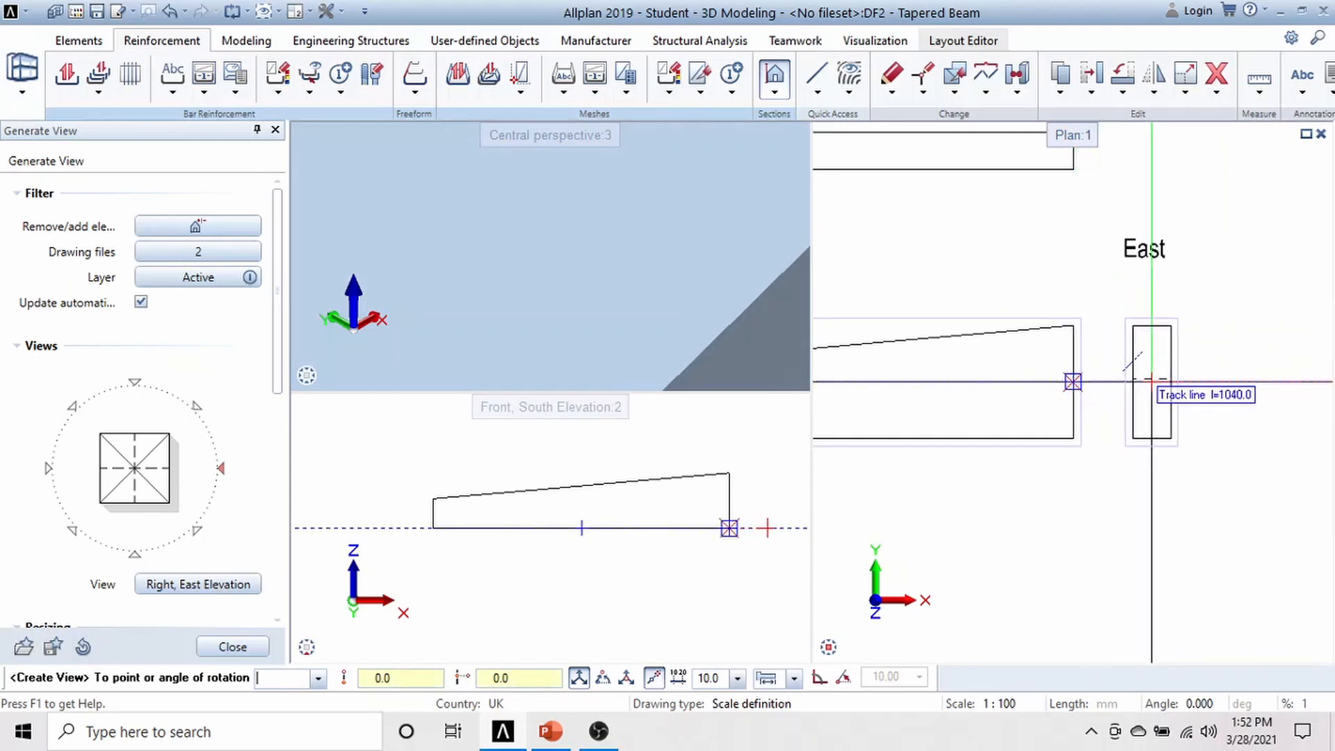
{"action": "left_click", "coordinate": [1156, 381]}
{"action": "key", "text": "Escape"}
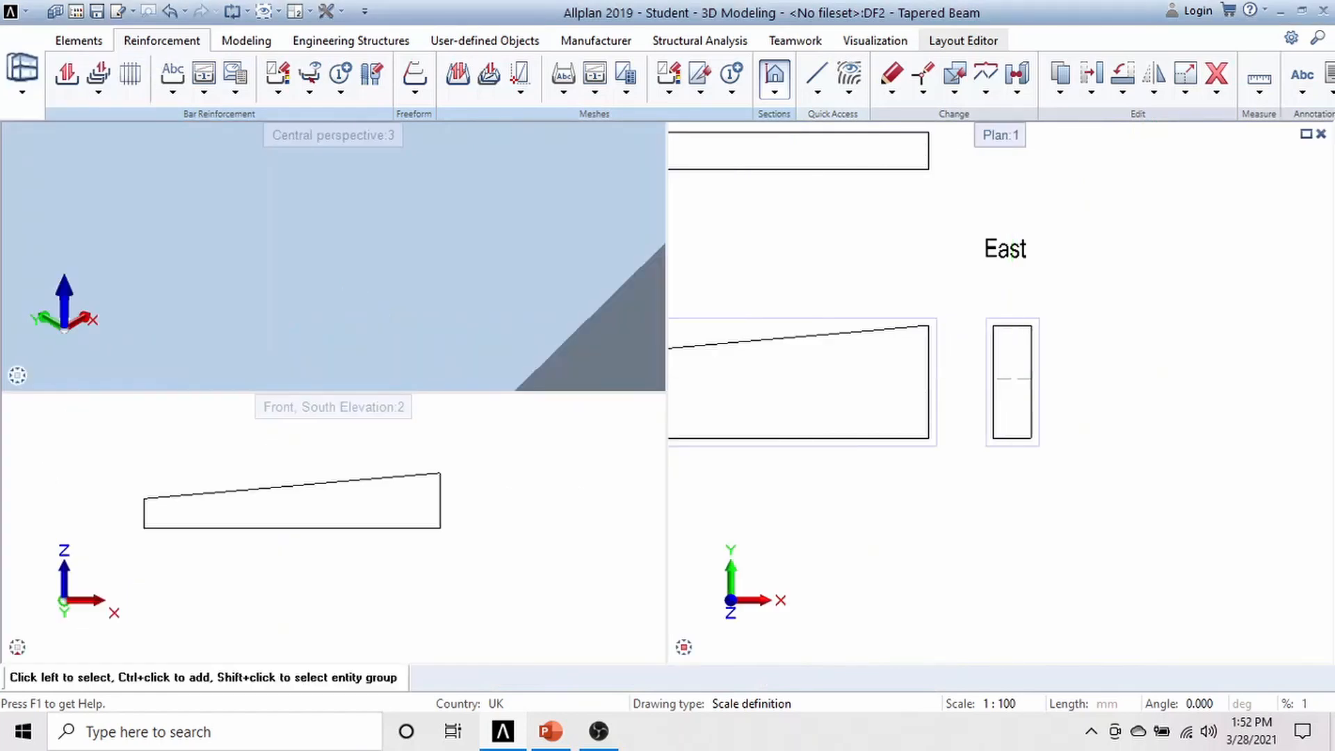
{"action": "scroll", "coordinate": [904, 295], "scroll_direction": "down", "scroll_amount": 3}
{"action": "middle_click_drag", "start_coordinate": [868, 289], "coordinate": [1022, 375]}
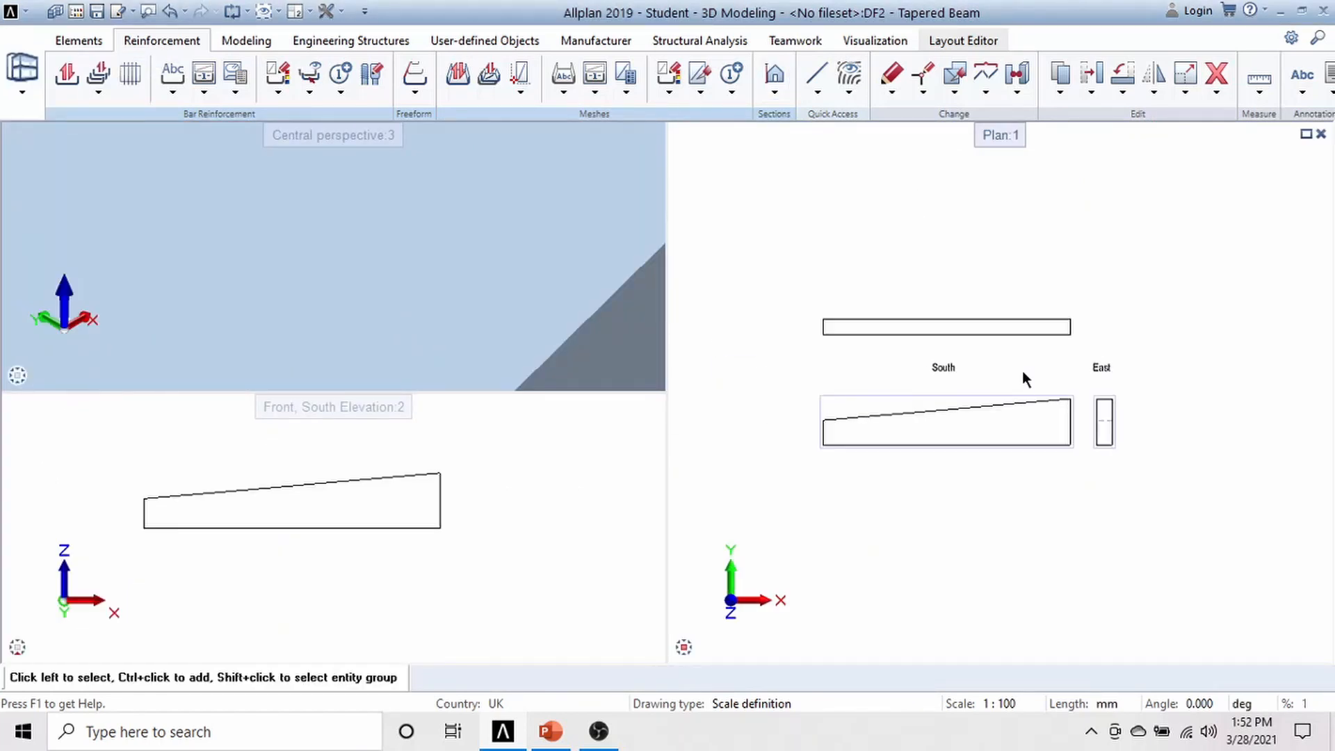
- Check the bar and stirrup specifications in the beam table on the PowerPoint slide and return to Allplan
{"action": "scroll", "coordinate": [1021, 381], "scroll_direction": "up", "scroll_amount": 2}
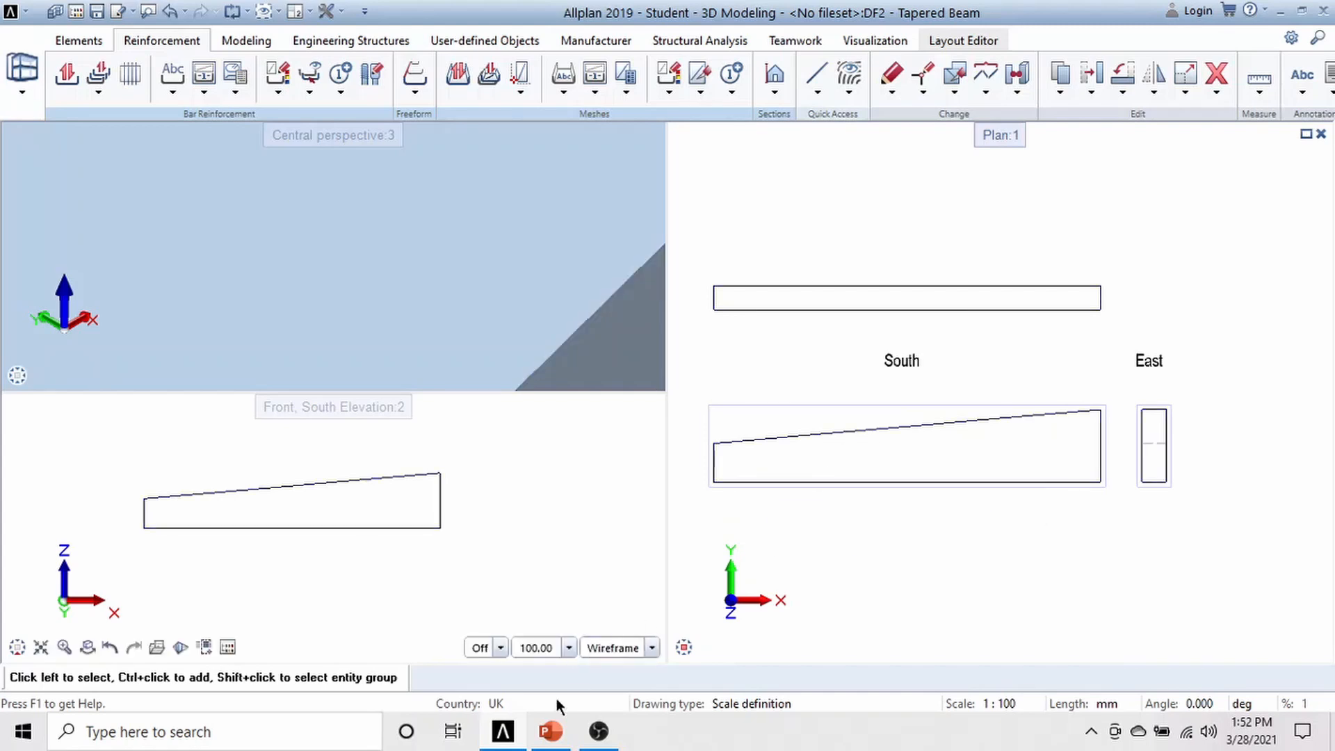
{"action": "left_click", "coordinate": [551, 731]}
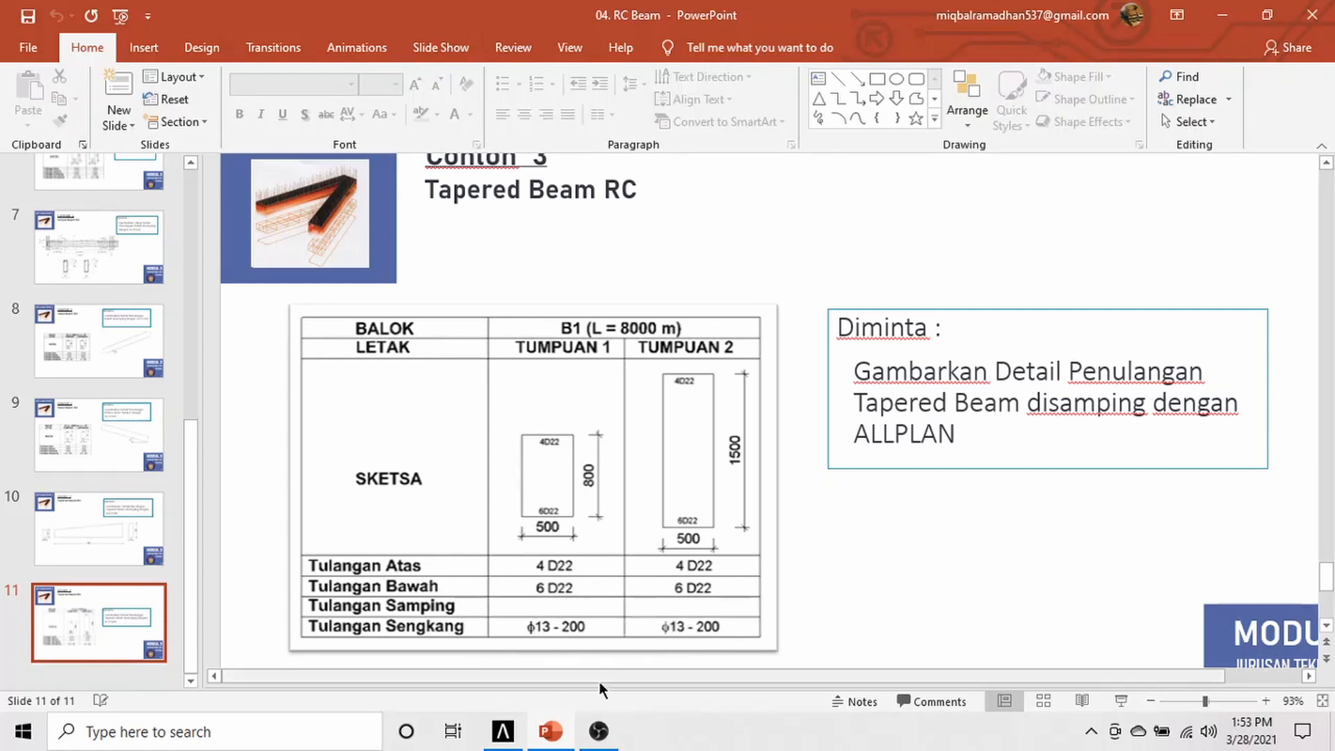
{"action": "left_click", "coordinate": [564, 732]}
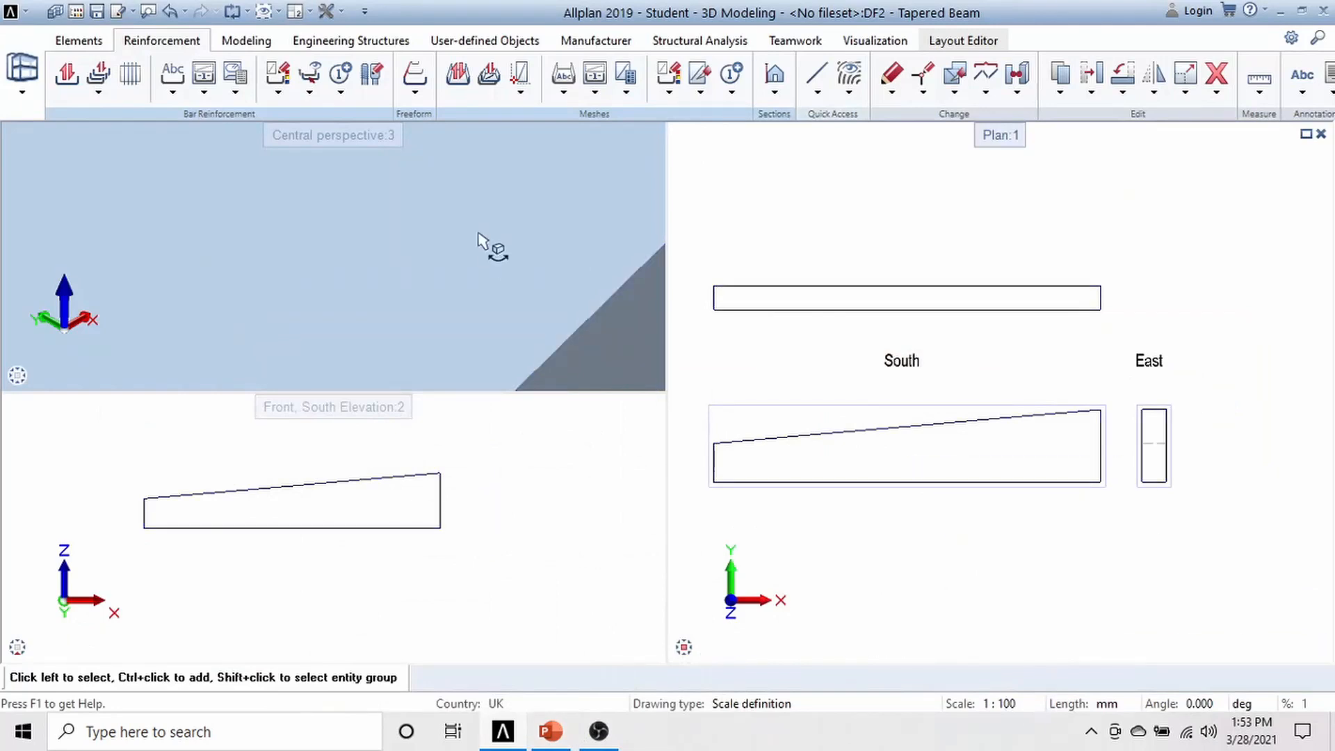
- Create a closed ø13 stirrup with 30 mm concrete cover and 135° hooks, fitted to the beam outline in the east elevation
{"action": "left_click", "coordinate": [67, 75]}
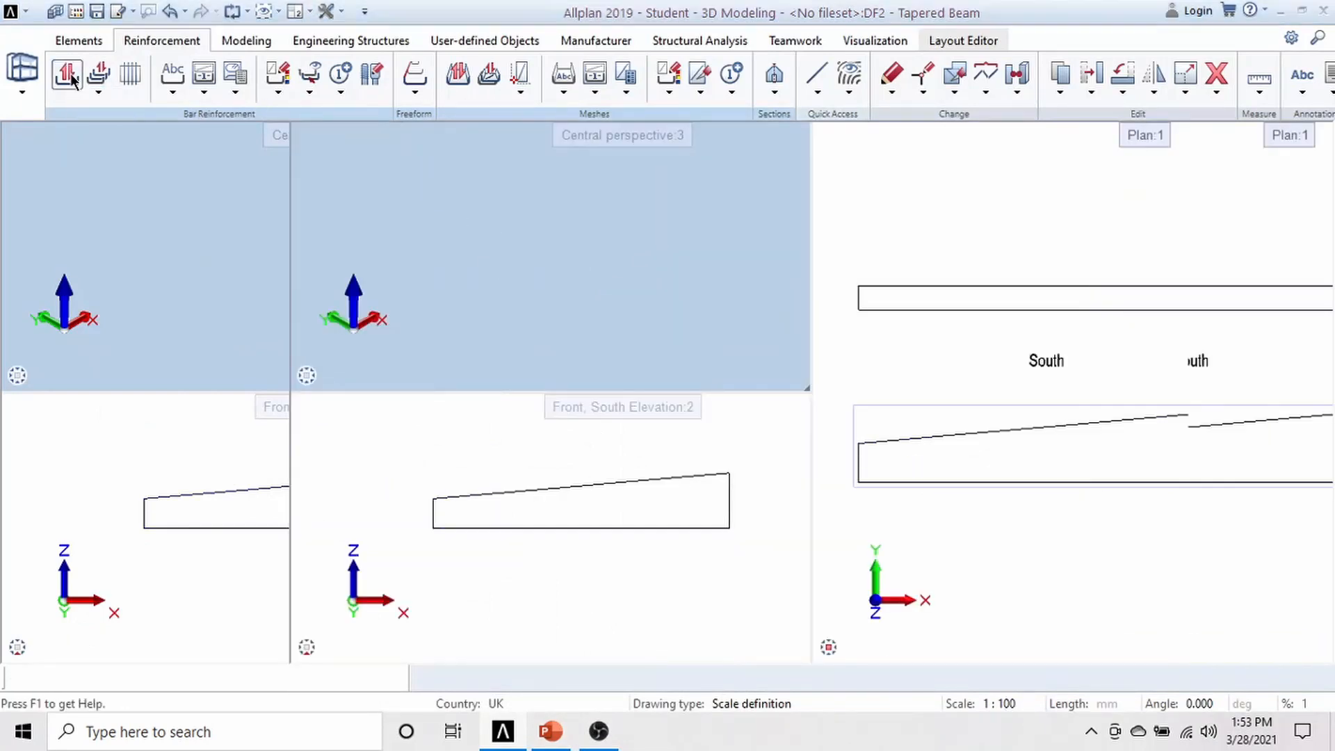
{"action": "left_click", "coordinate": [251, 157]}
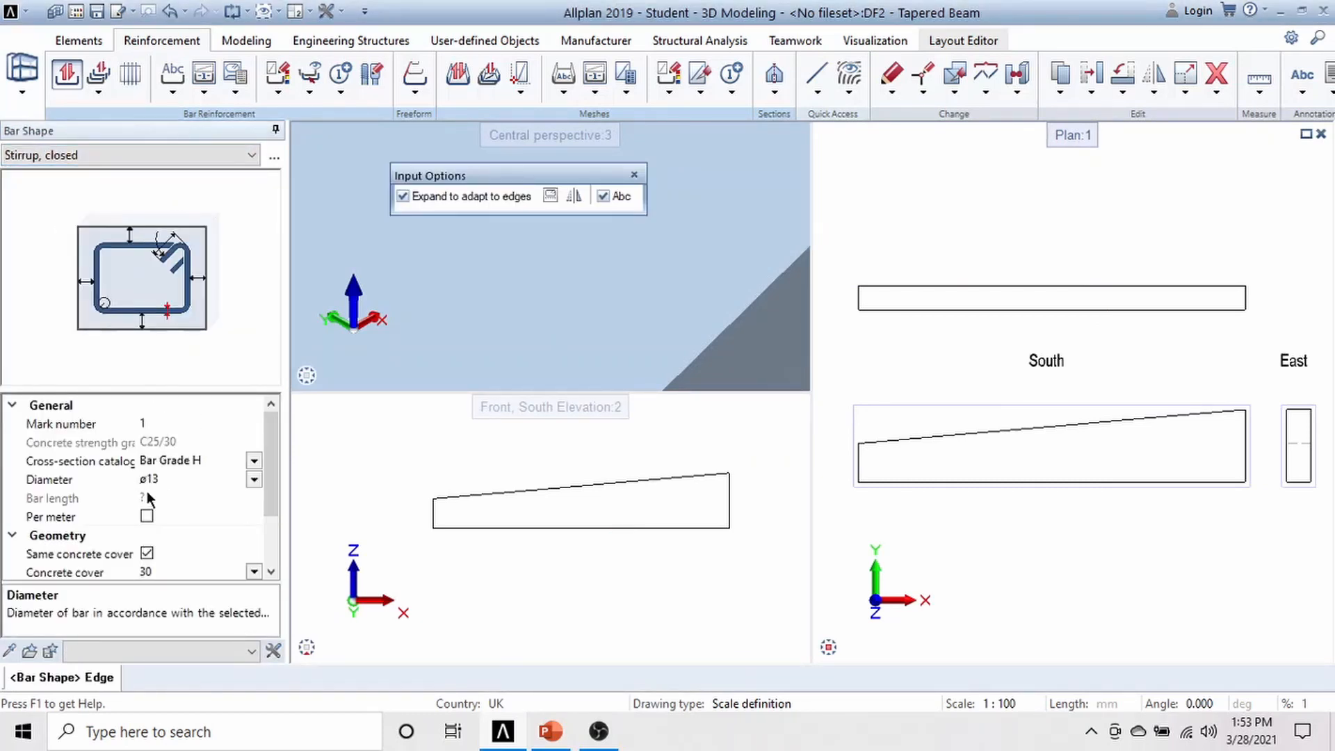
{"action": "left_click_drag", "start_coordinate": [273, 456], "coordinate": [277, 507]}
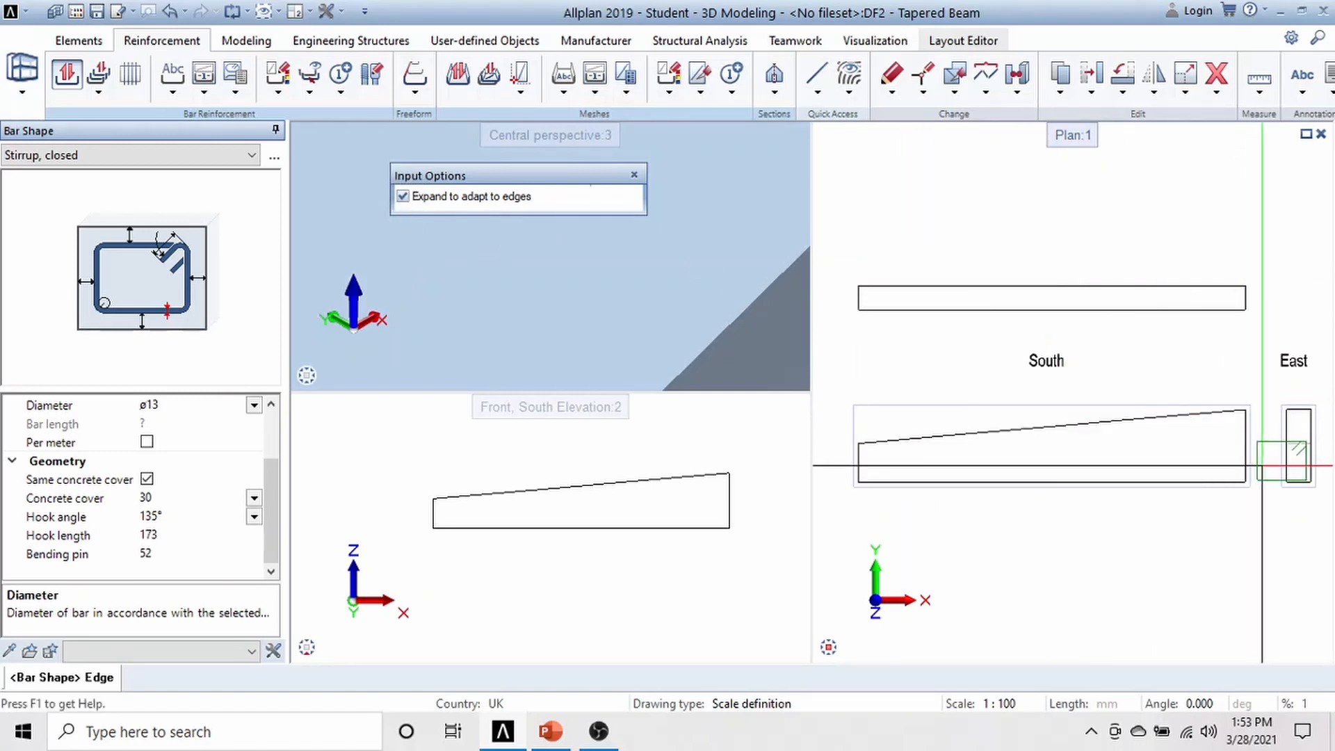
{"action": "middle_click_drag", "start_coordinate": [1269, 477], "coordinate": [1125, 491]}
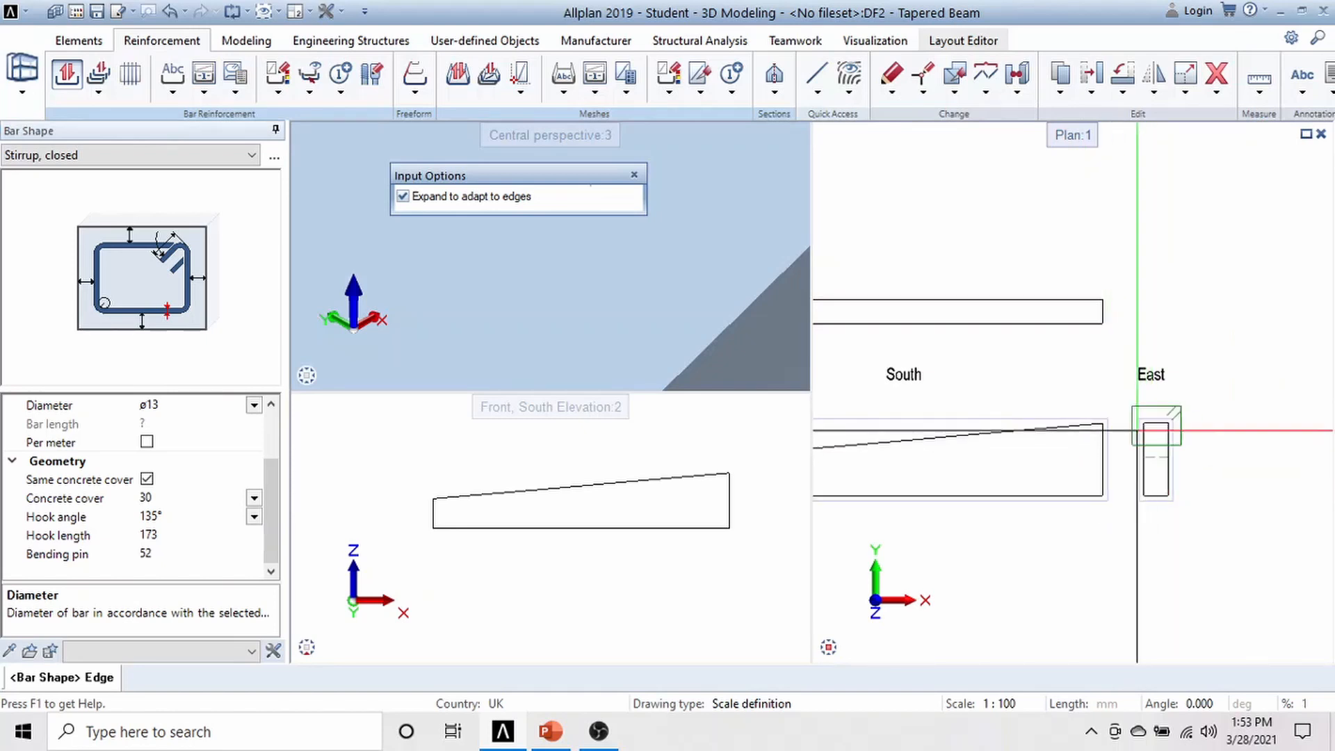
{"action": "scroll", "coordinate": [1141, 455], "scroll_direction": "up", "scroll_amount": 2}
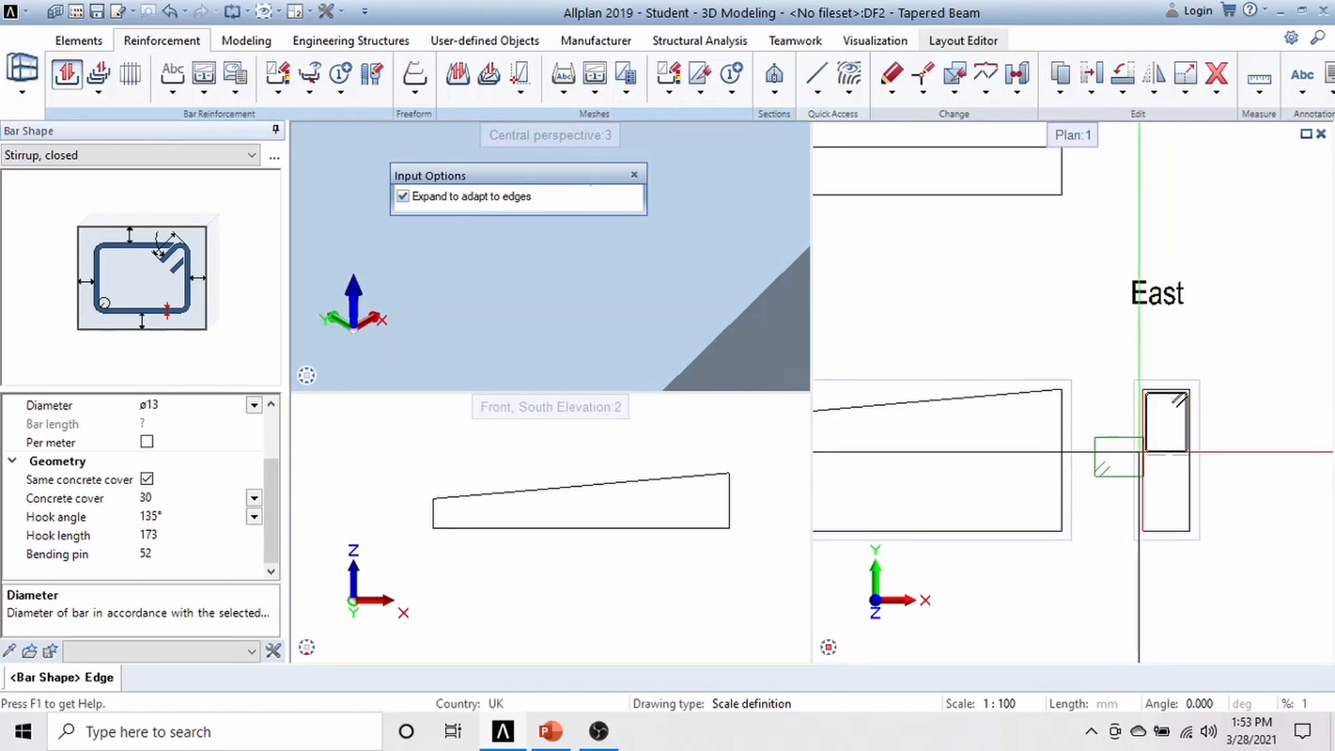
{"action": "scroll", "coordinate": [1146, 456], "scroll_direction": "up", "scroll_amount": 2}
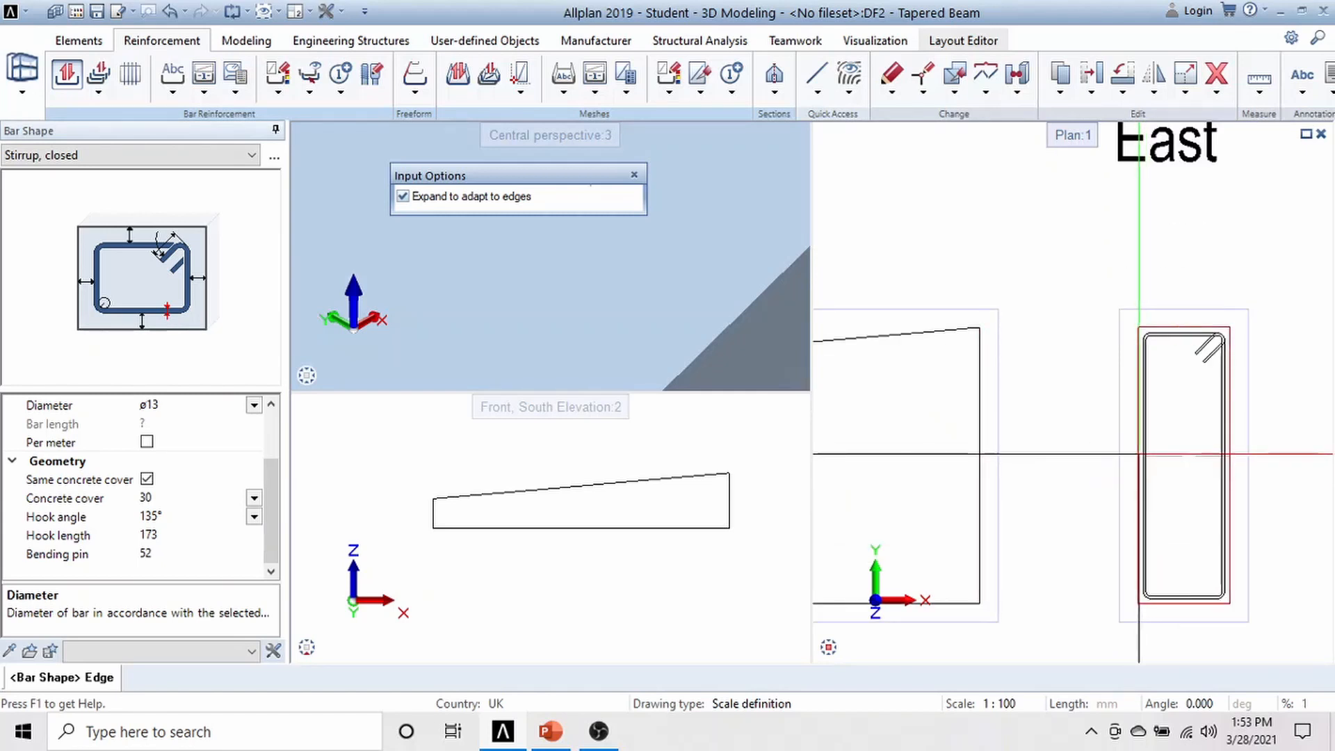
{"action": "left_click", "coordinate": [1139, 453]}
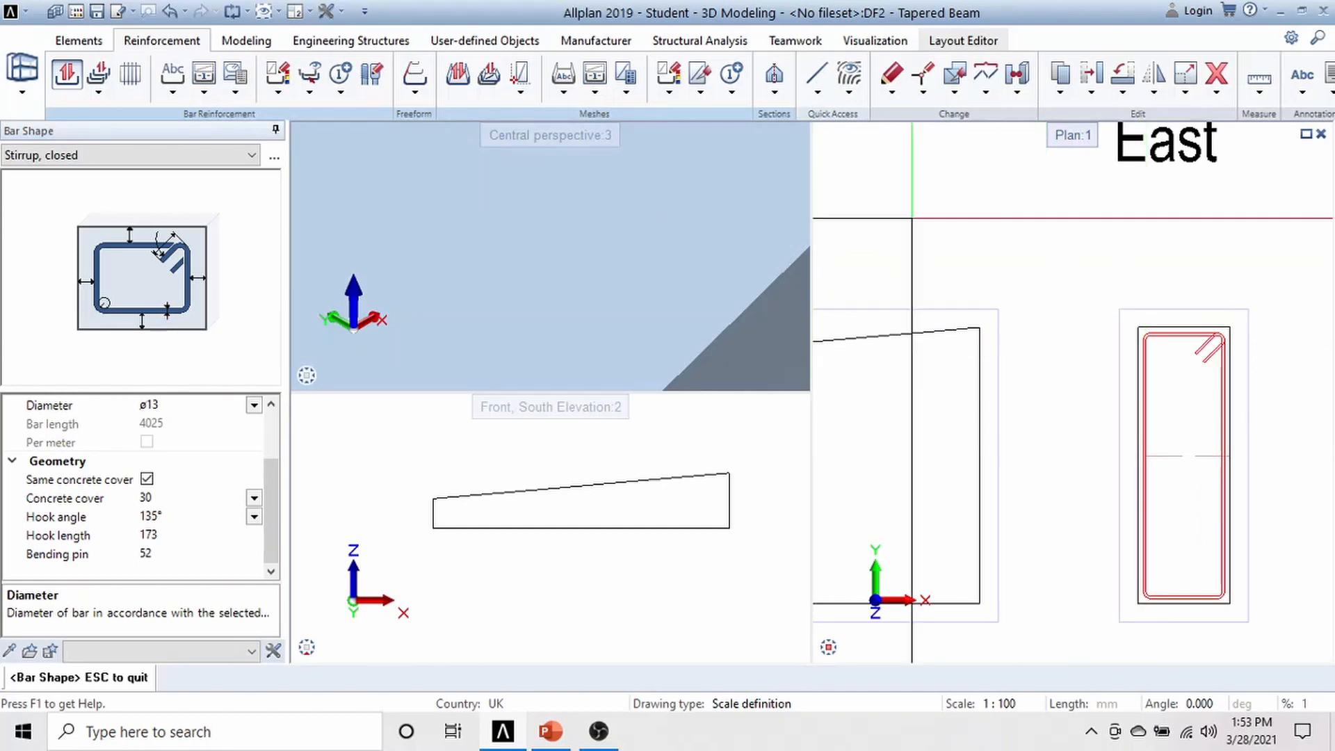
- Start a special placement of the stirrup and define its section line horizontally across the east elevation
{"action": "scroll", "coordinate": [949, 230], "scroll_direction": "down", "scroll_amount": 2}
{"action": "middle_click_drag", "start_coordinate": [941, 222], "coordinate": [1101, 322]}
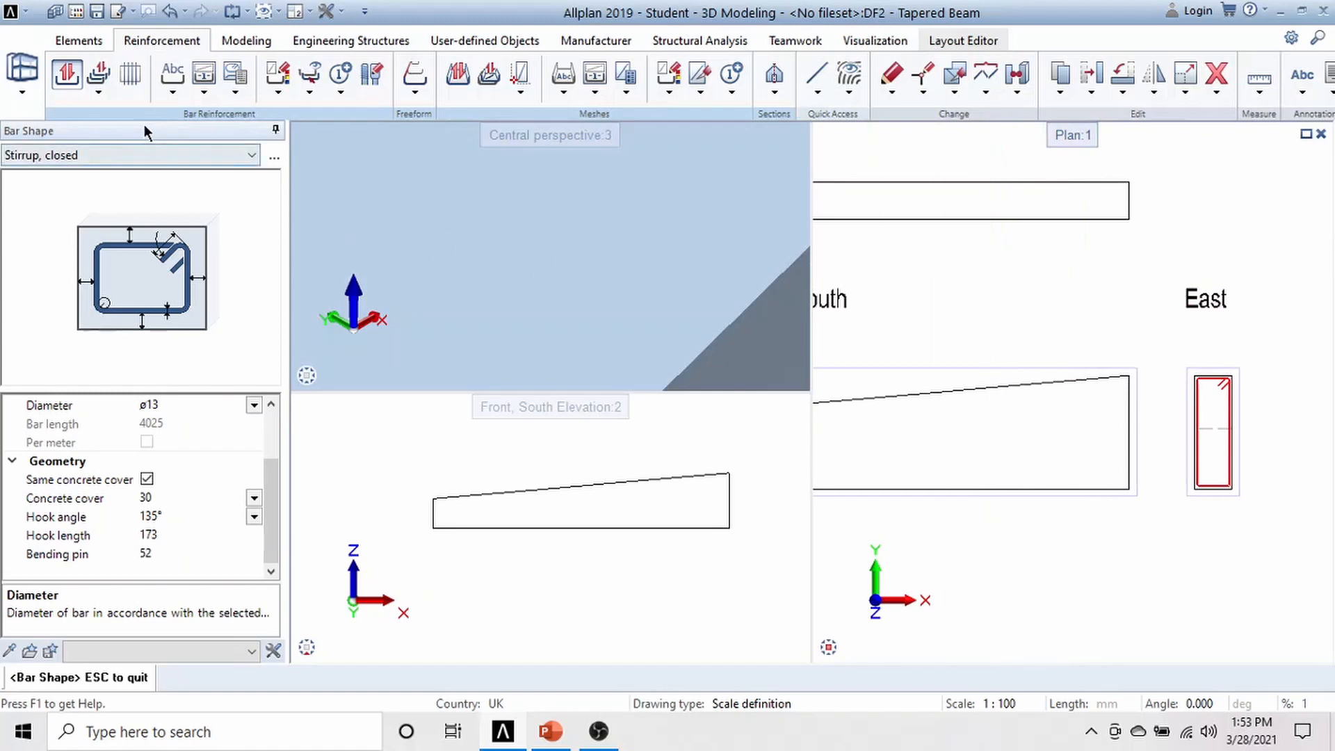
{"action": "left_click", "coordinate": [103, 89]}
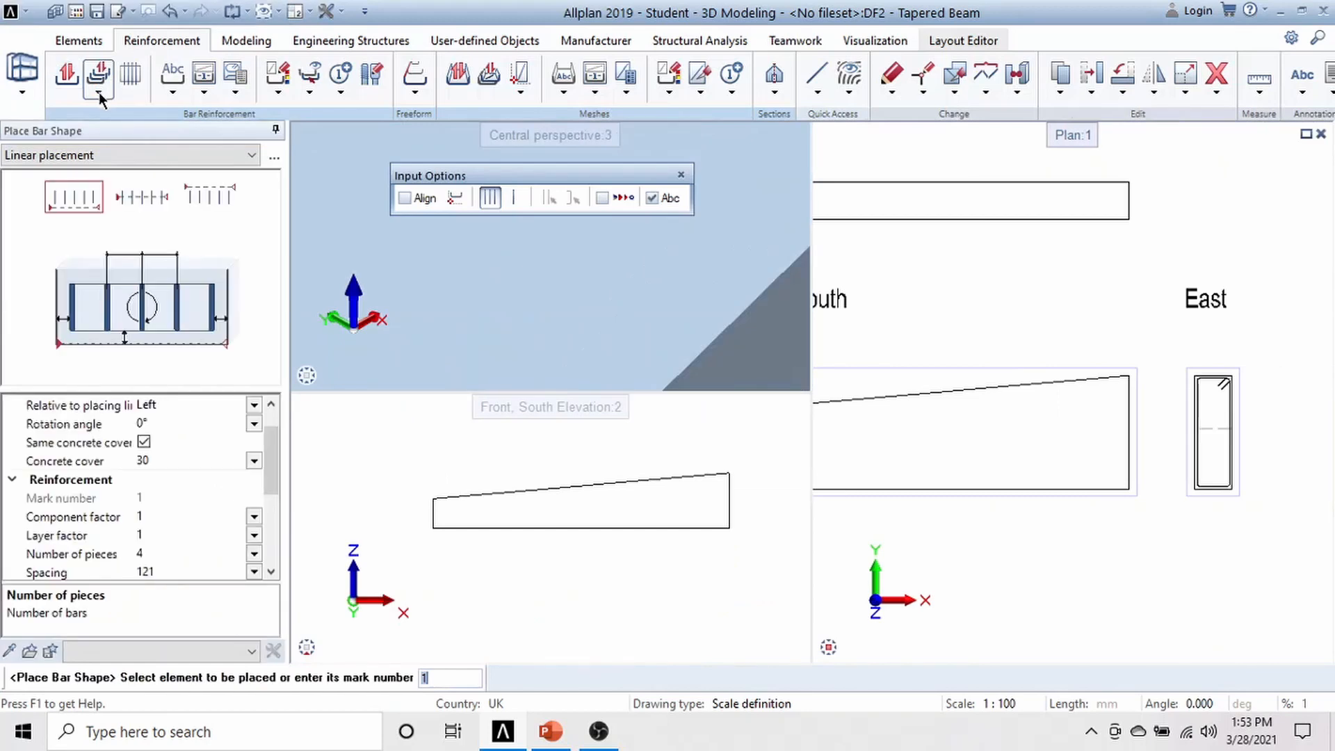
{"action": "left_click", "coordinate": [99, 91]}
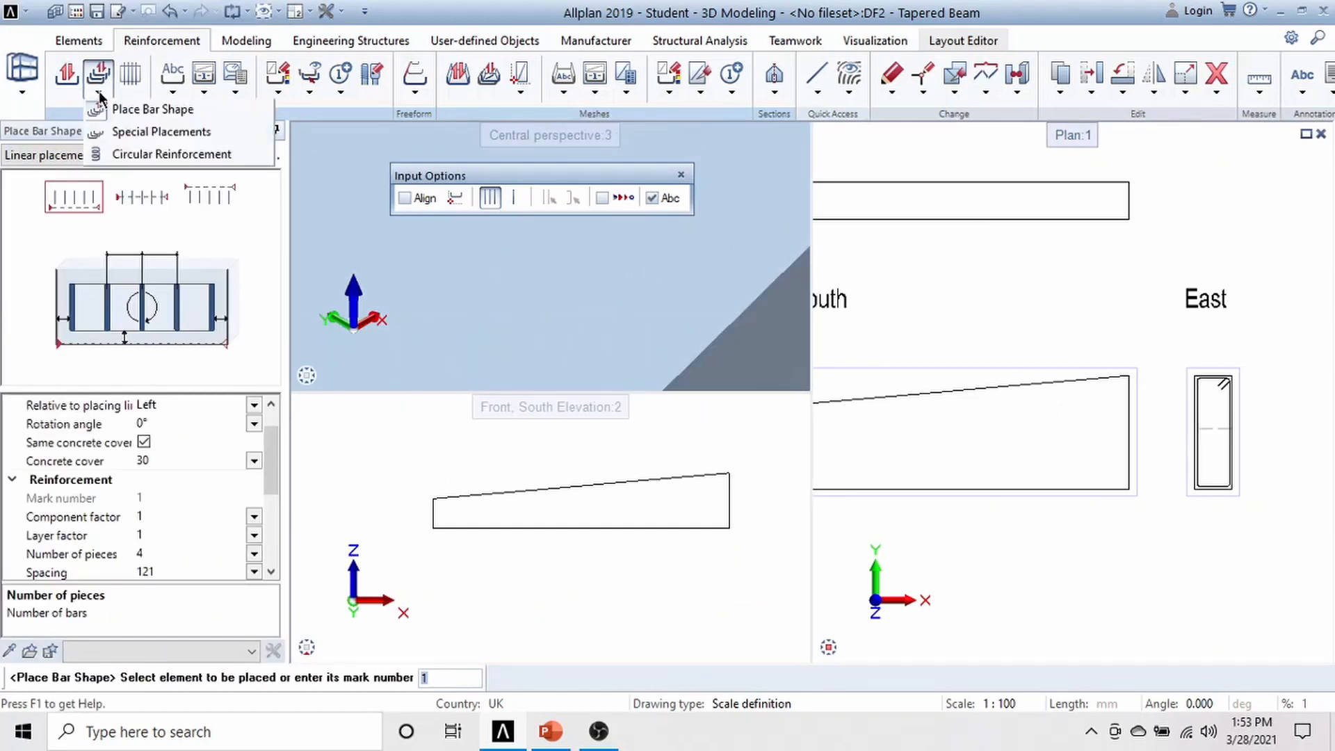
{"action": "left_click", "coordinate": [134, 139]}
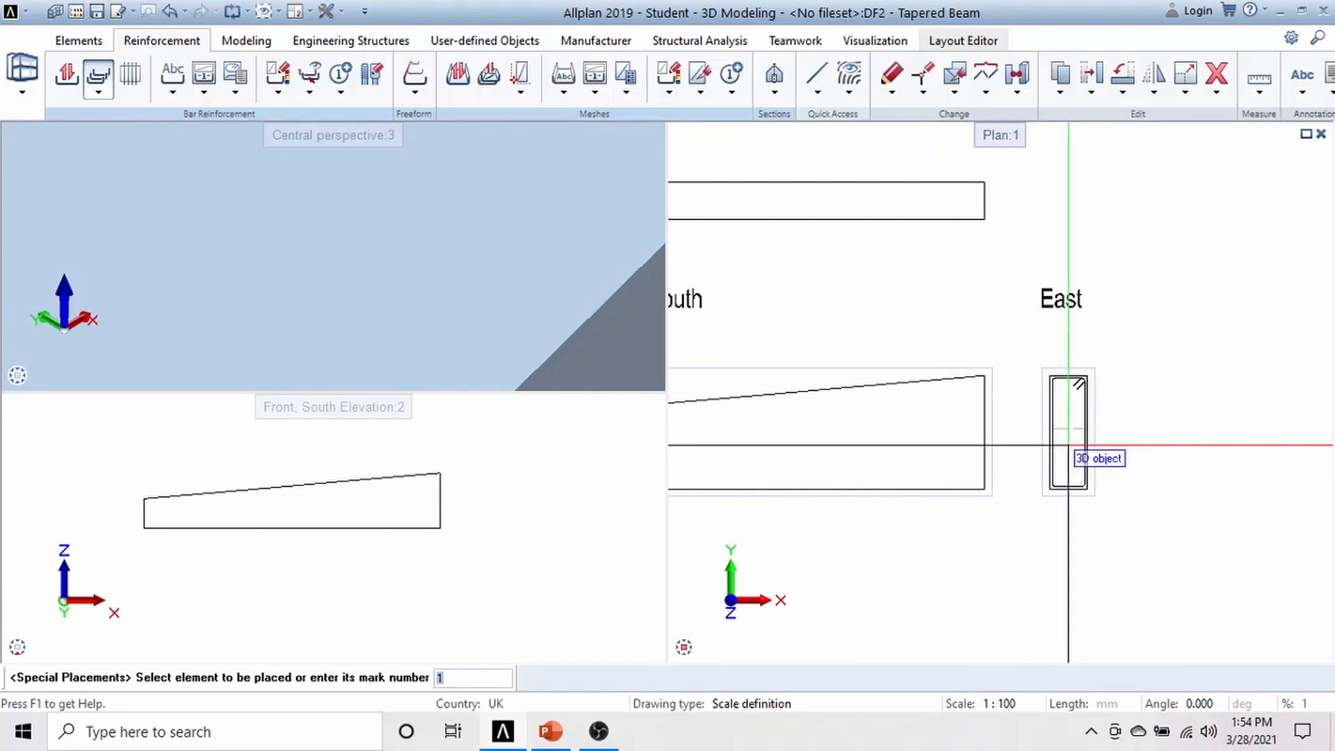
{"action": "scroll", "coordinate": [1057, 426], "scroll_direction": "up", "scroll_amount": 2}
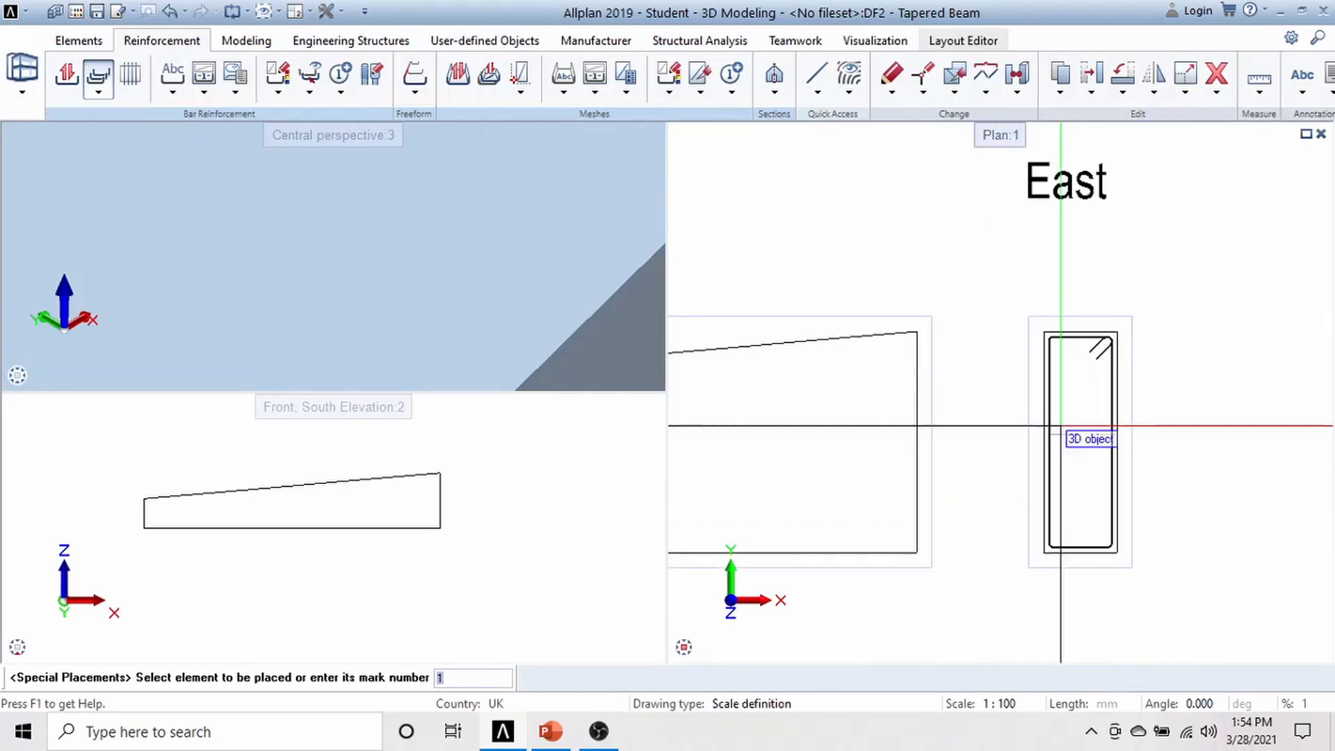
{"action": "scroll", "coordinate": [1052, 438], "scroll_direction": "up", "scroll_amount": 2}
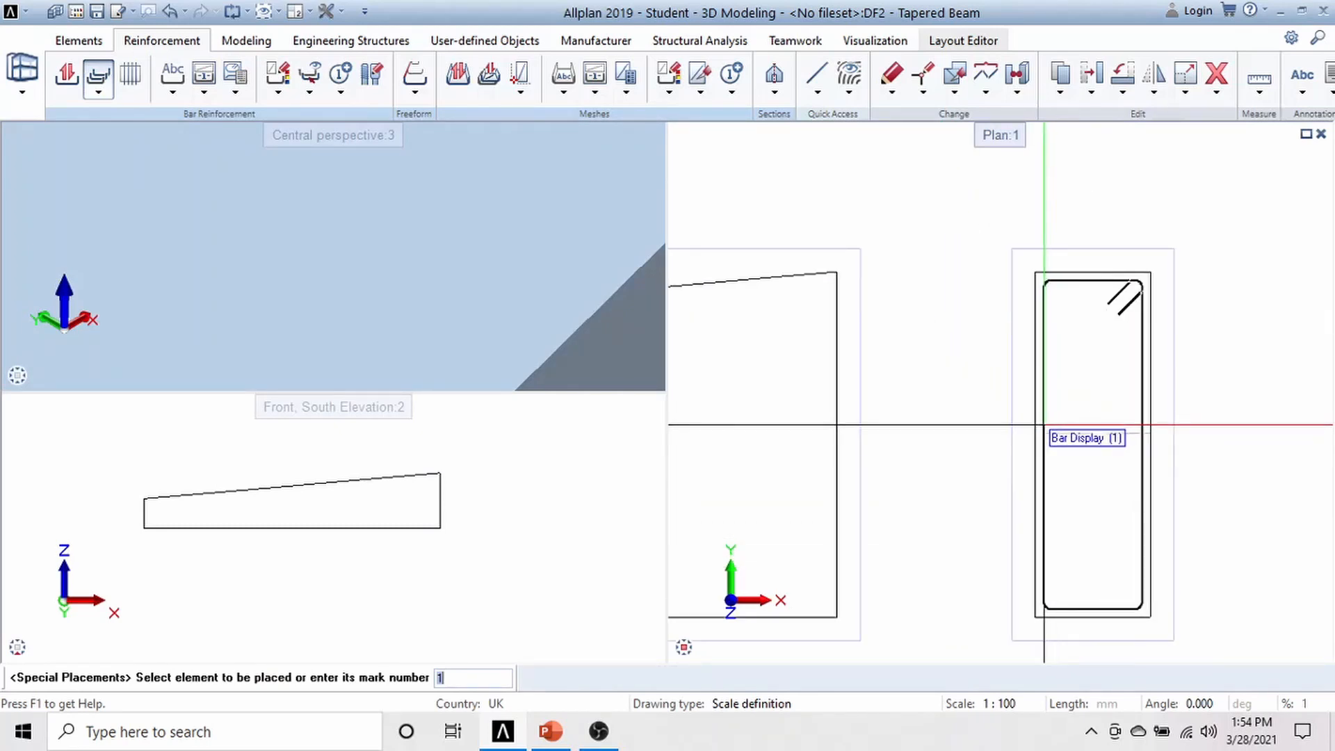
{"action": "scroll", "coordinate": [1057, 416], "scroll_direction": "down", "scroll_amount": 1}
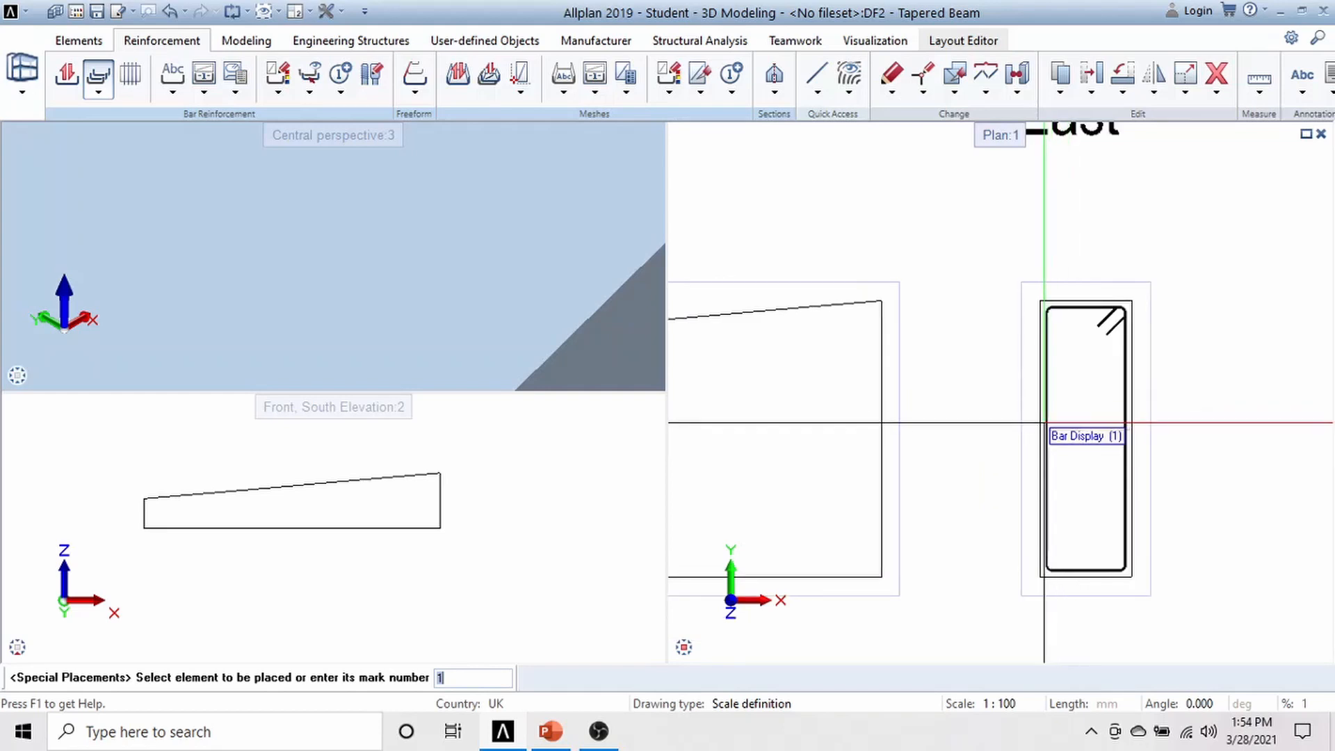
{"action": "left_click", "coordinate": [1048, 422]}
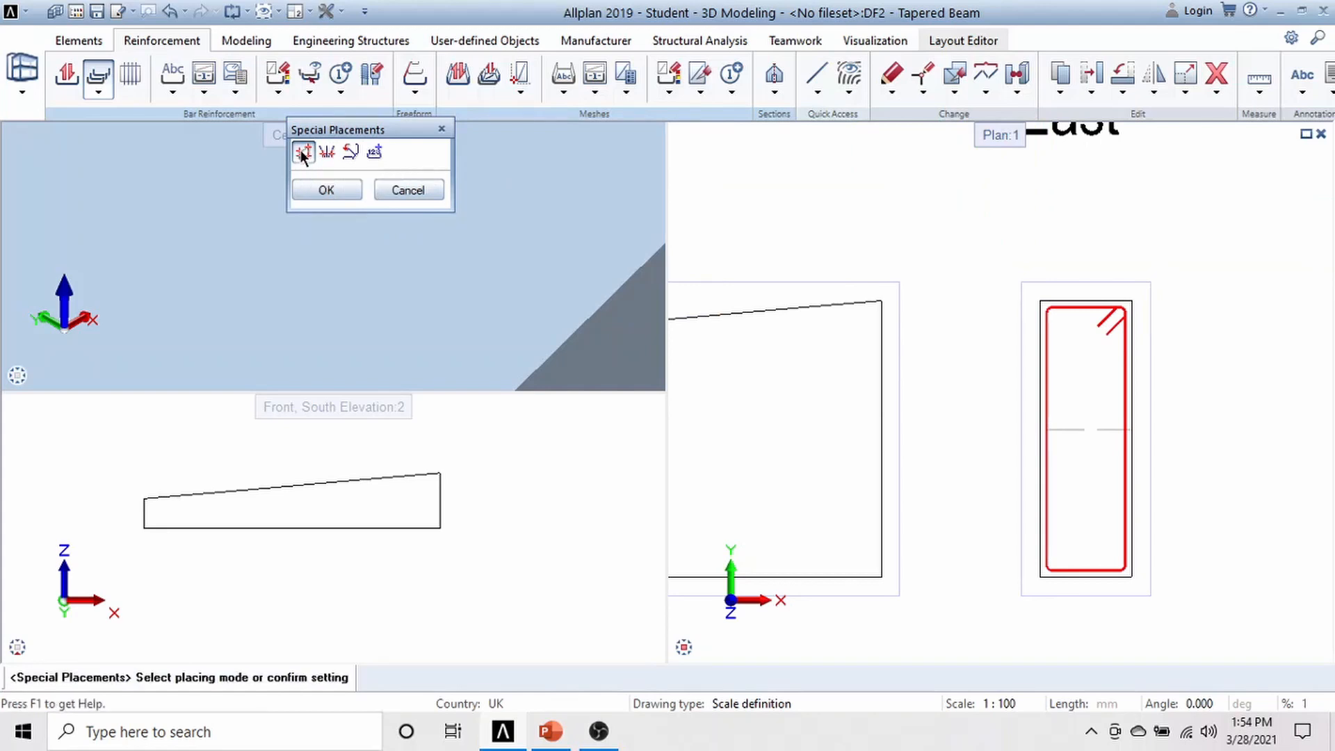
{"action": "left_click", "coordinate": [324, 192]}
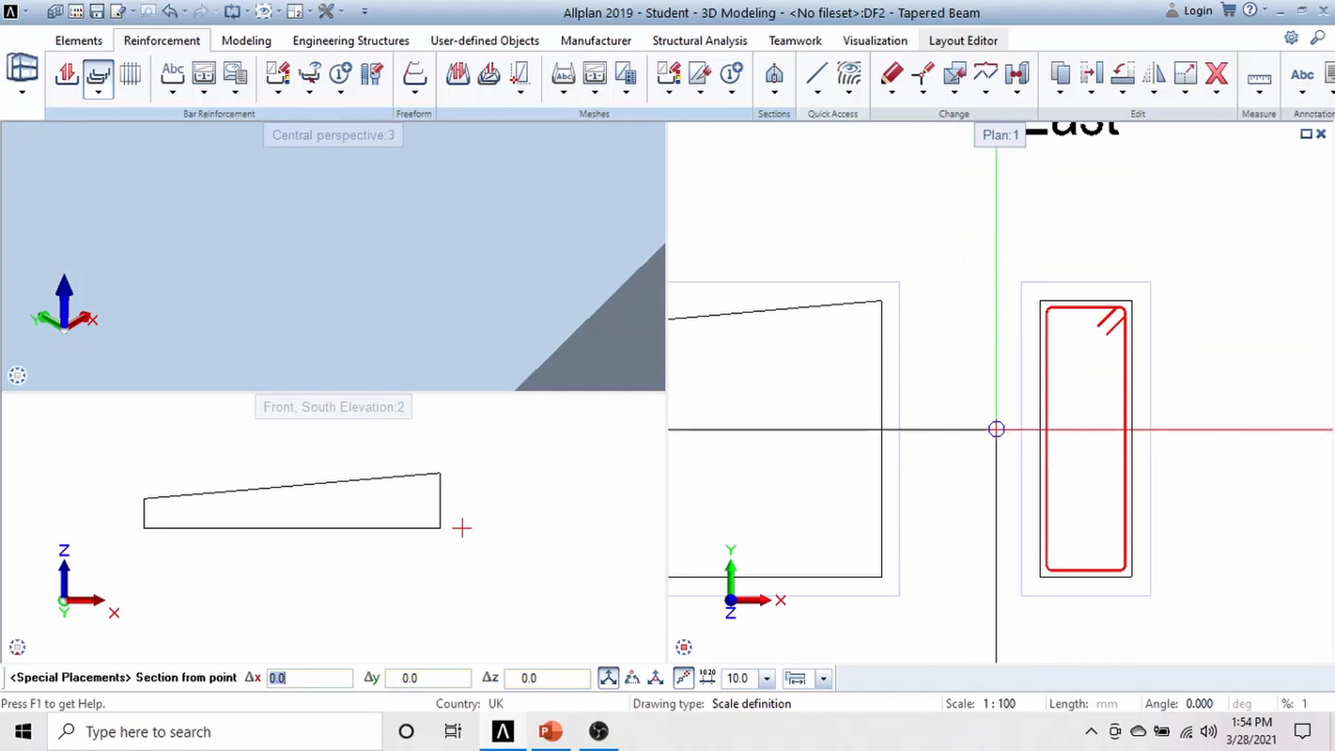
{"action": "left_click", "coordinate": [996, 411]}
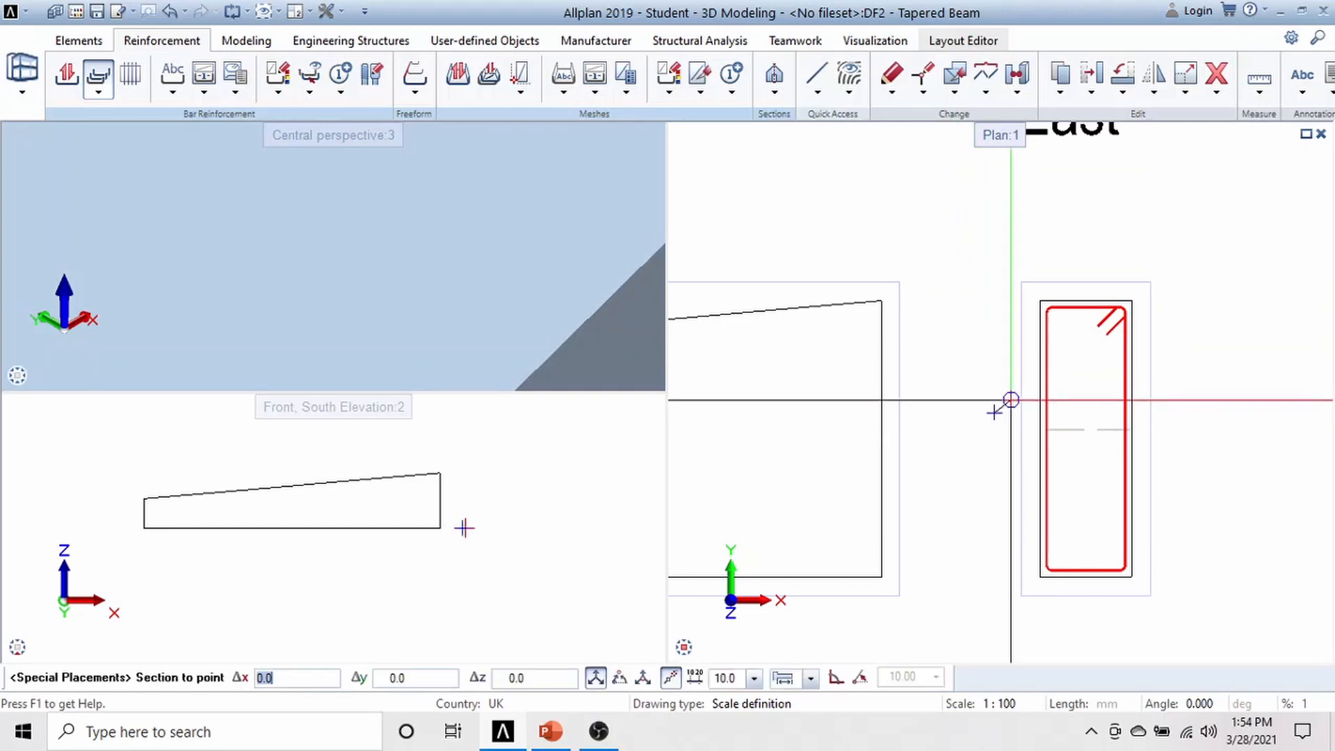
{"action": "left_click", "coordinate": [1203, 413]}
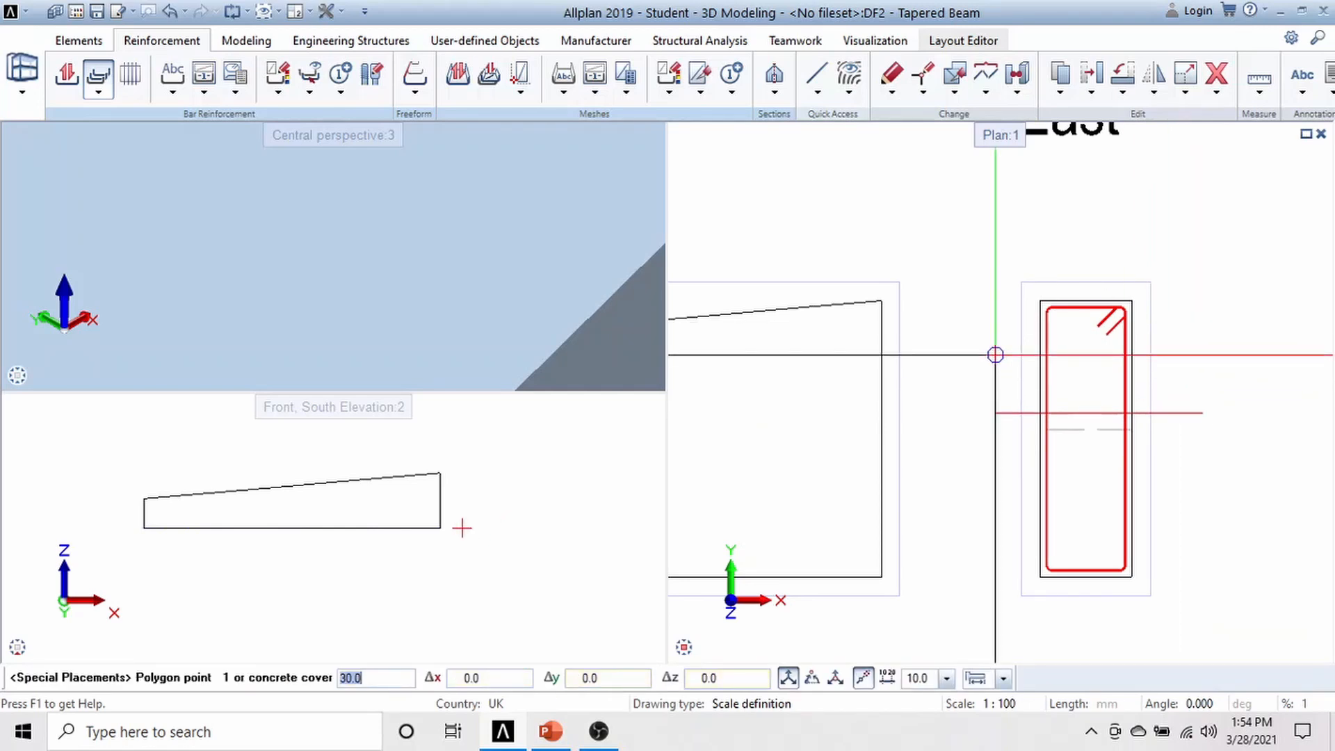
- Define the placement polygon's bottom edge in the south elevation, from the shallow end's lower corner to the deep end's lower corner
{"action": "scroll", "coordinate": [941, 328], "scroll_direction": "down", "scroll_amount": 2}
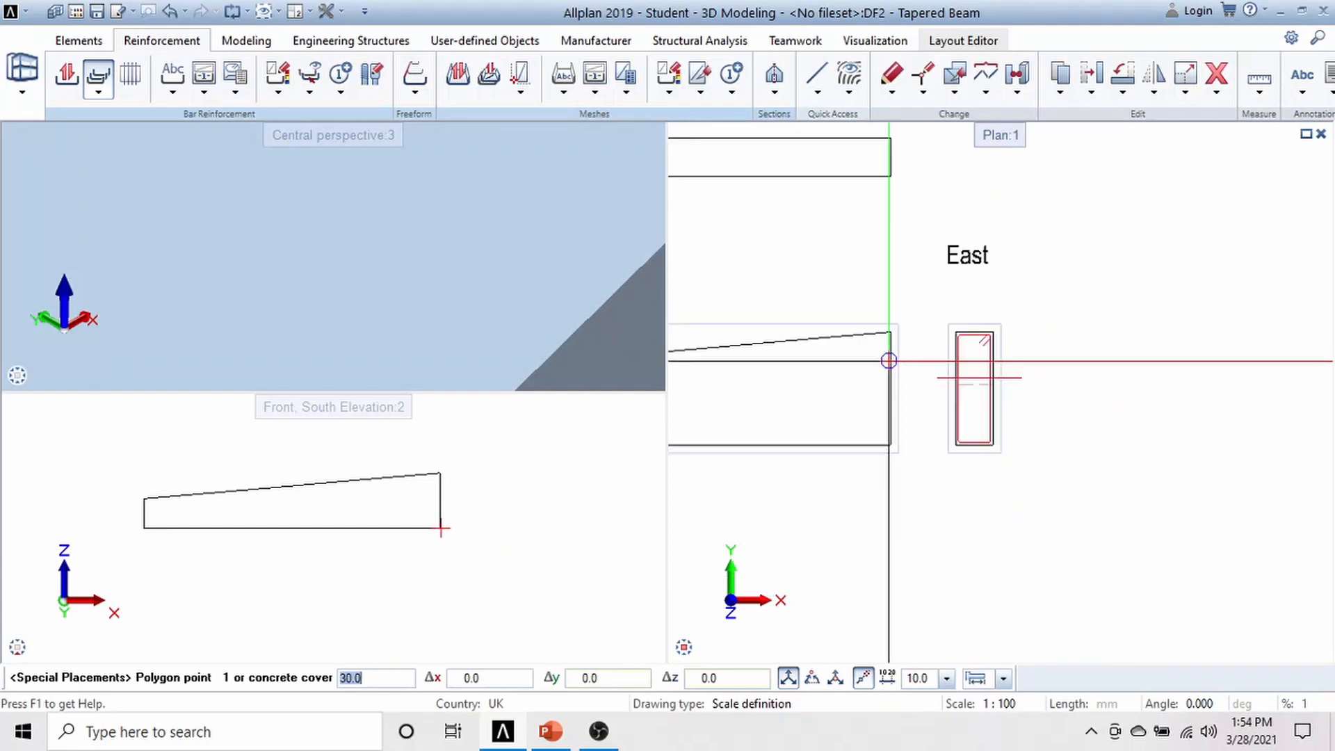
{"action": "mouse_move", "coordinate": [806, 479]}
{"action": "middle_mouse_down"}
{"action": "mouse_move", "coordinate": [1077, 488]}
{"action": "mouse_move", "coordinate": [1179, 509]}
{"action": "middle_mouse_up"}
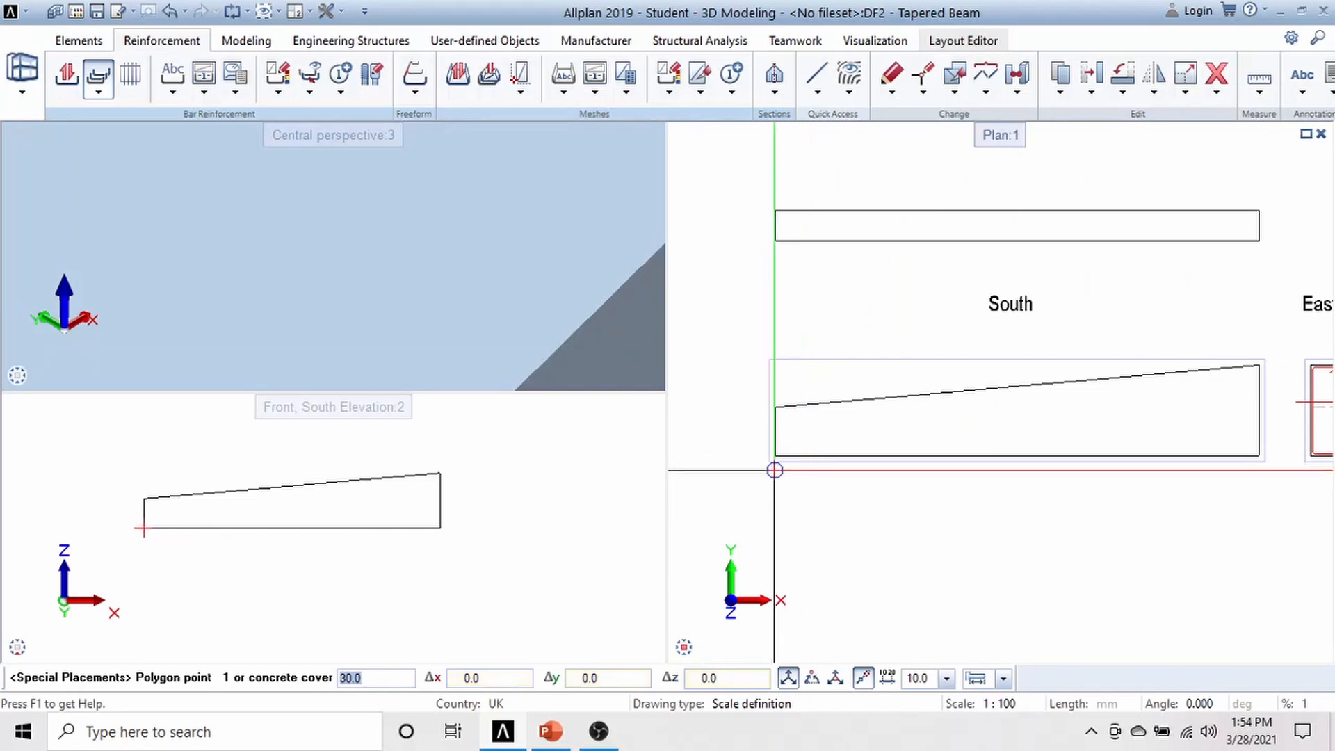
{"action": "scroll", "coordinate": [778, 463], "scroll_direction": "up", "scroll_amount": 2}
{"action": "scroll", "coordinate": [778, 462], "scroll_direction": "up", "scroll_amount": 2}
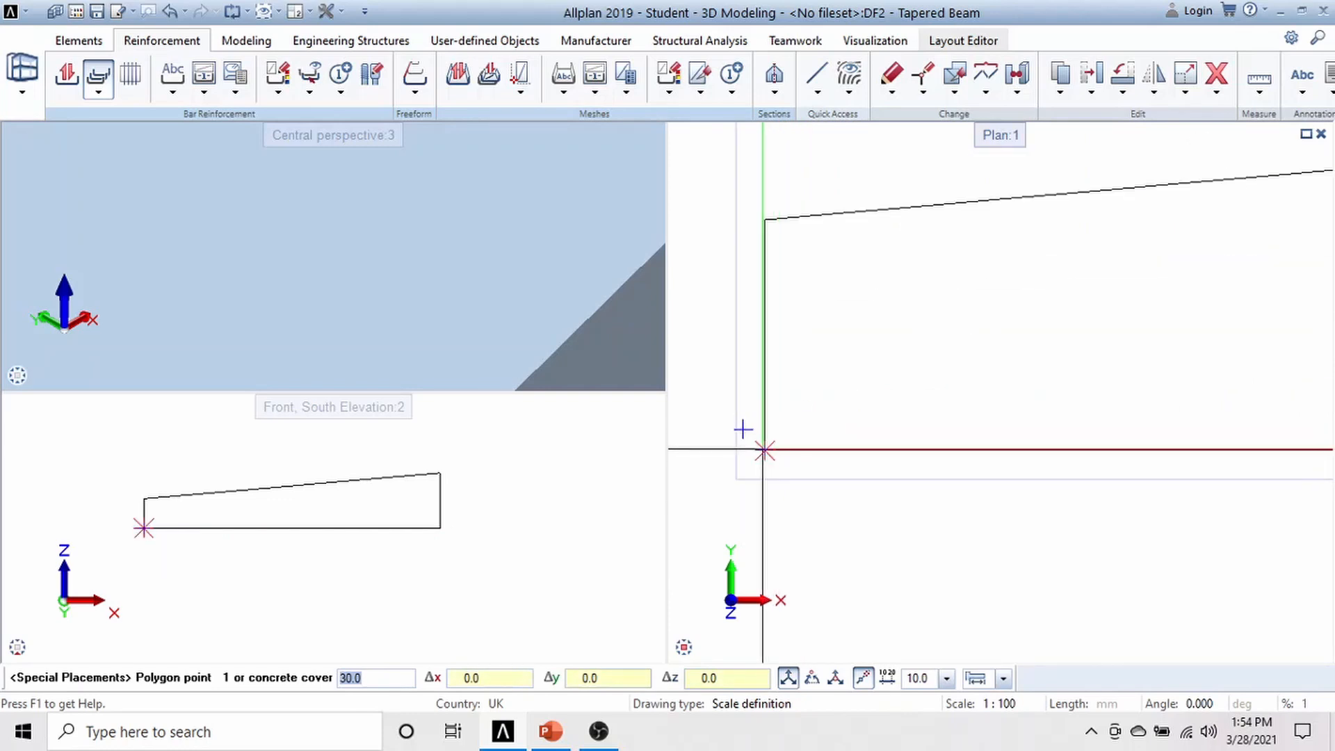
{"action": "left_click", "coordinate": [765, 451]}
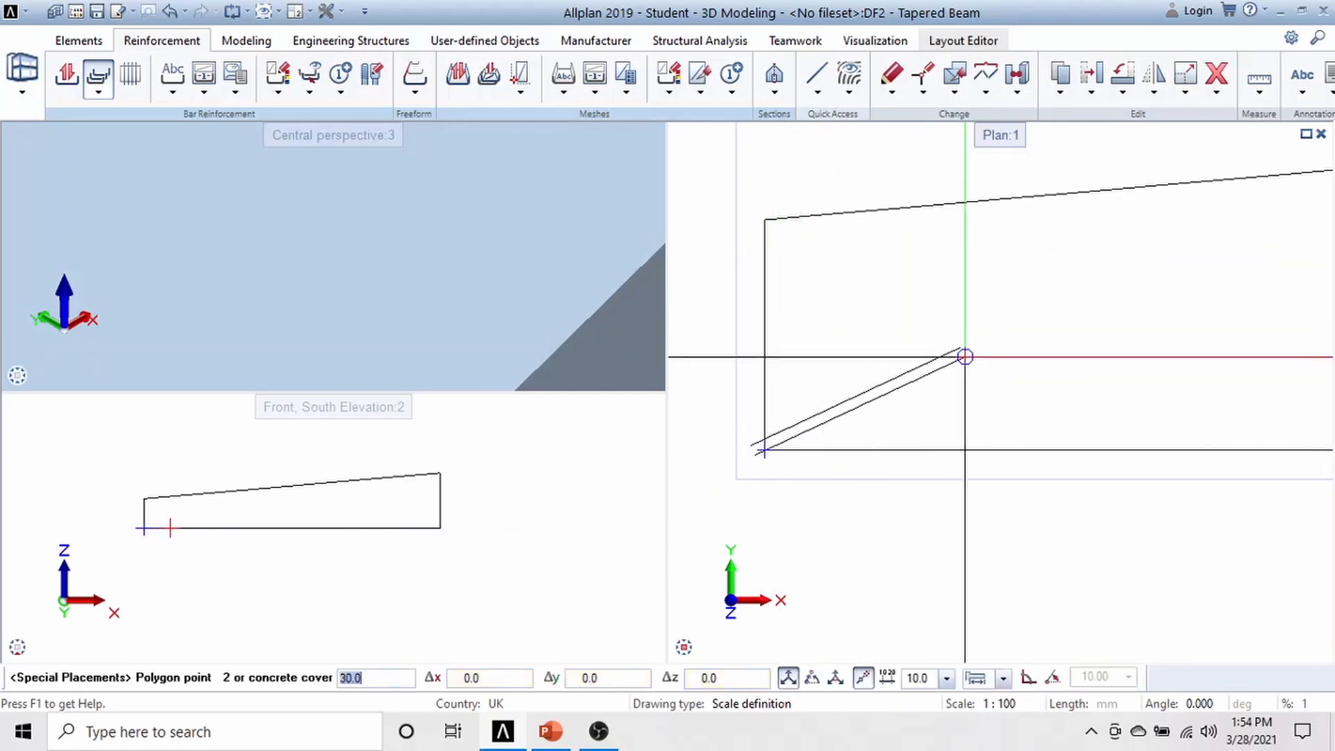
{"action": "scroll", "coordinate": [973, 369], "scroll_direction": "down", "scroll_amount": 3}
{"action": "middle_click_drag", "start_coordinate": [1102, 406], "coordinate": [736, 459]}
{"action": "middle_click_drag", "start_coordinate": [1073, 438], "coordinate": [796, 471]}
{"action": "scroll", "coordinate": [1017, 459], "scroll_direction": "up", "scroll_amount": 3}
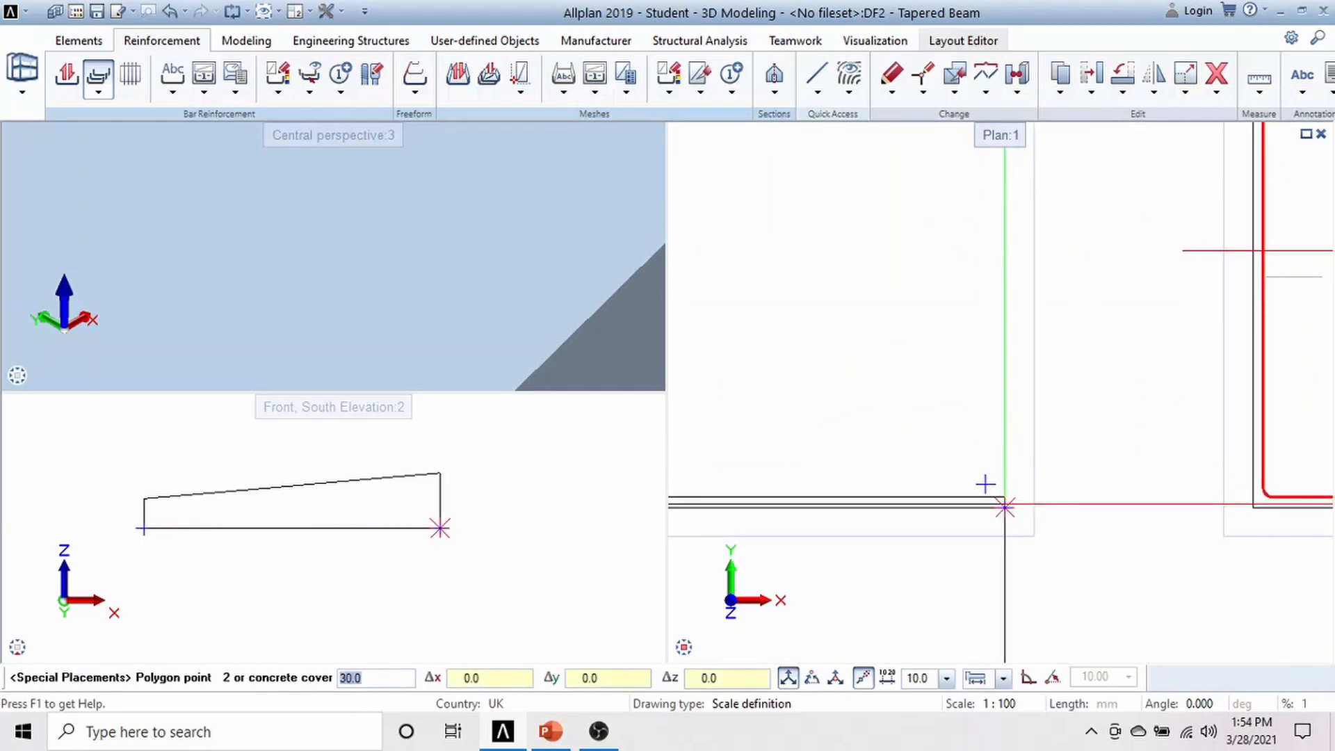
{"action": "left_click", "coordinate": [1006, 508]}
- Complete the placement polygon in the south elevation through the deep and shallow ends' upper corners, closing it at the shallow end's lower corner
{"action": "scroll", "coordinate": [989, 256], "scroll_direction": "down", "scroll_amount": 3}
{"action": "middle_click_drag", "start_coordinate": [994, 254], "coordinate": [977, 438]}
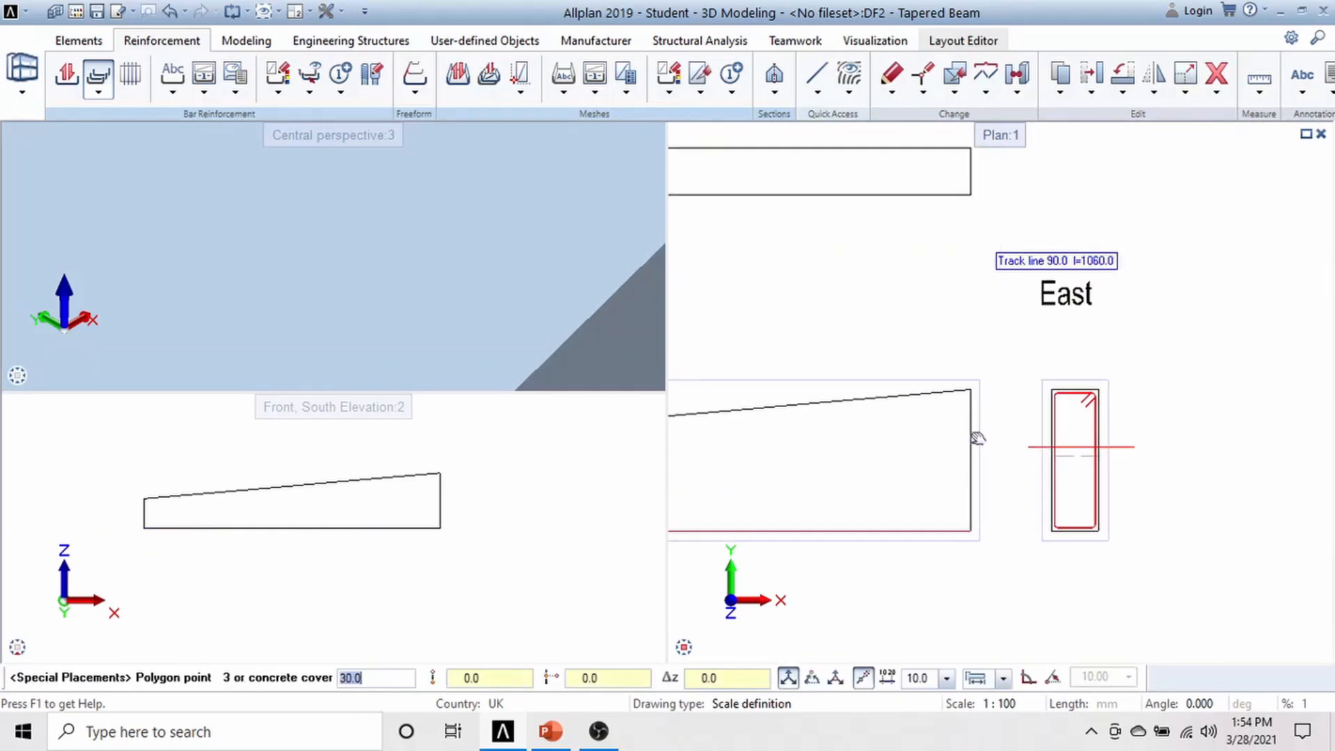
{"action": "scroll", "coordinate": [951, 393], "scroll_direction": "up", "scroll_amount": 3}
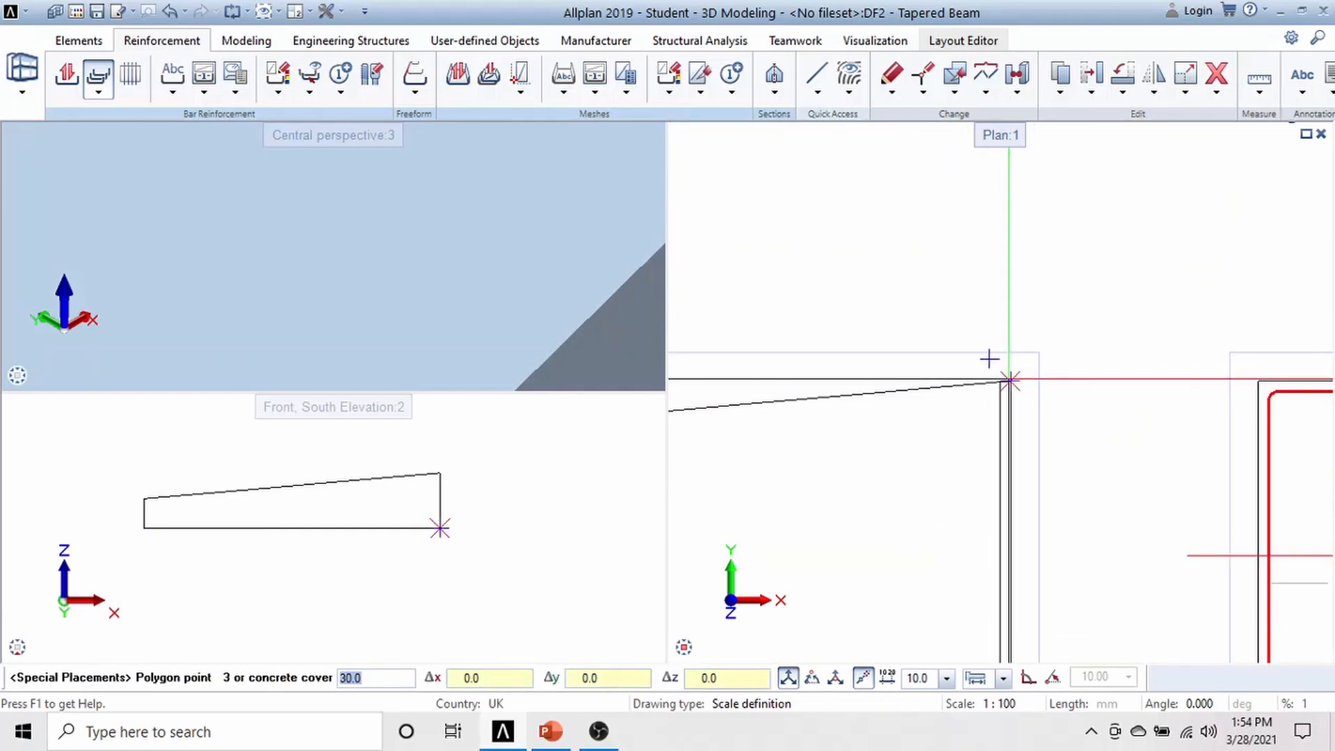
{"action": "left_click", "coordinate": [1009, 380]}
{"action": "scroll", "coordinate": [849, 383], "scroll_direction": "down", "scroll_amount": 3}
{"action": "middle_click_drag", "start_coordinate": [831, 436], "coordinate": [1151, 377]}
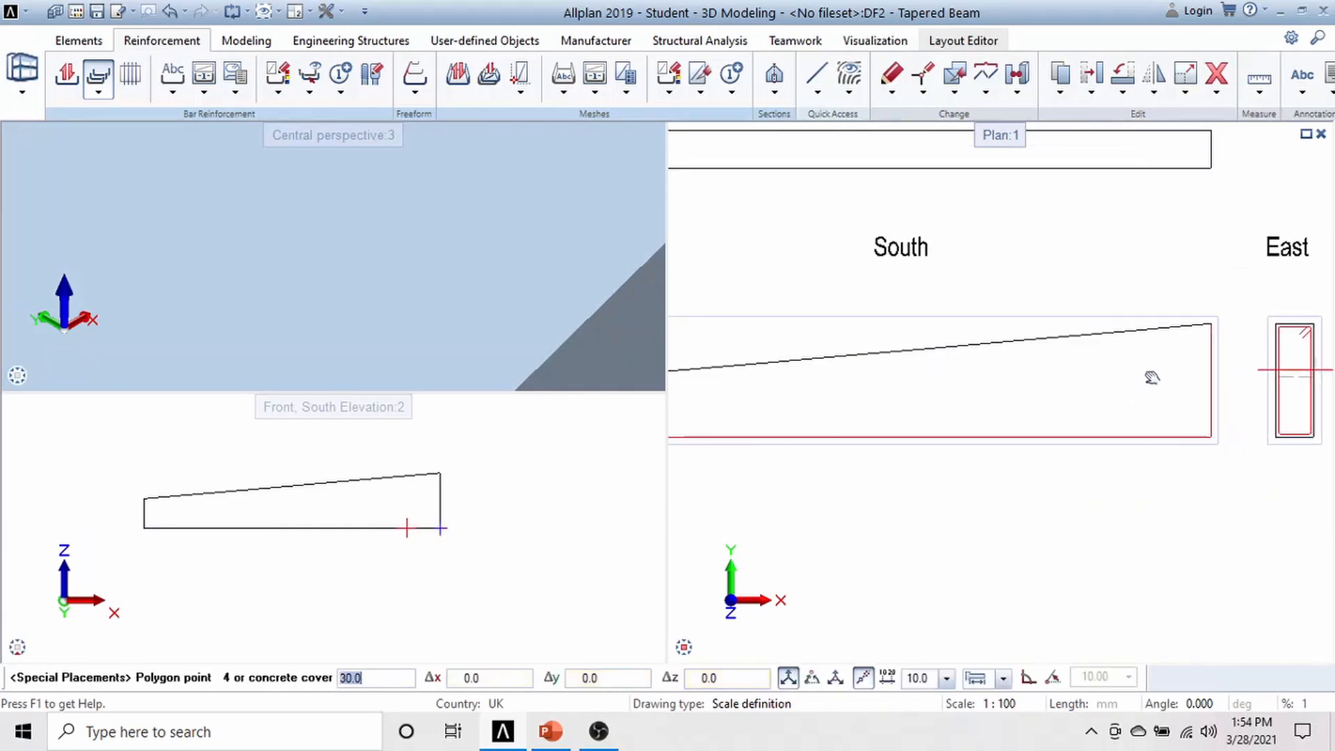
{"action": "middle_click_drag", "start_coordinate": [963, 398], "coordinate": [1175, 408]}
{"action": "scroll", "coordinate": [841, 395], "scroll_direction": "up", "scroll_amount": 3}
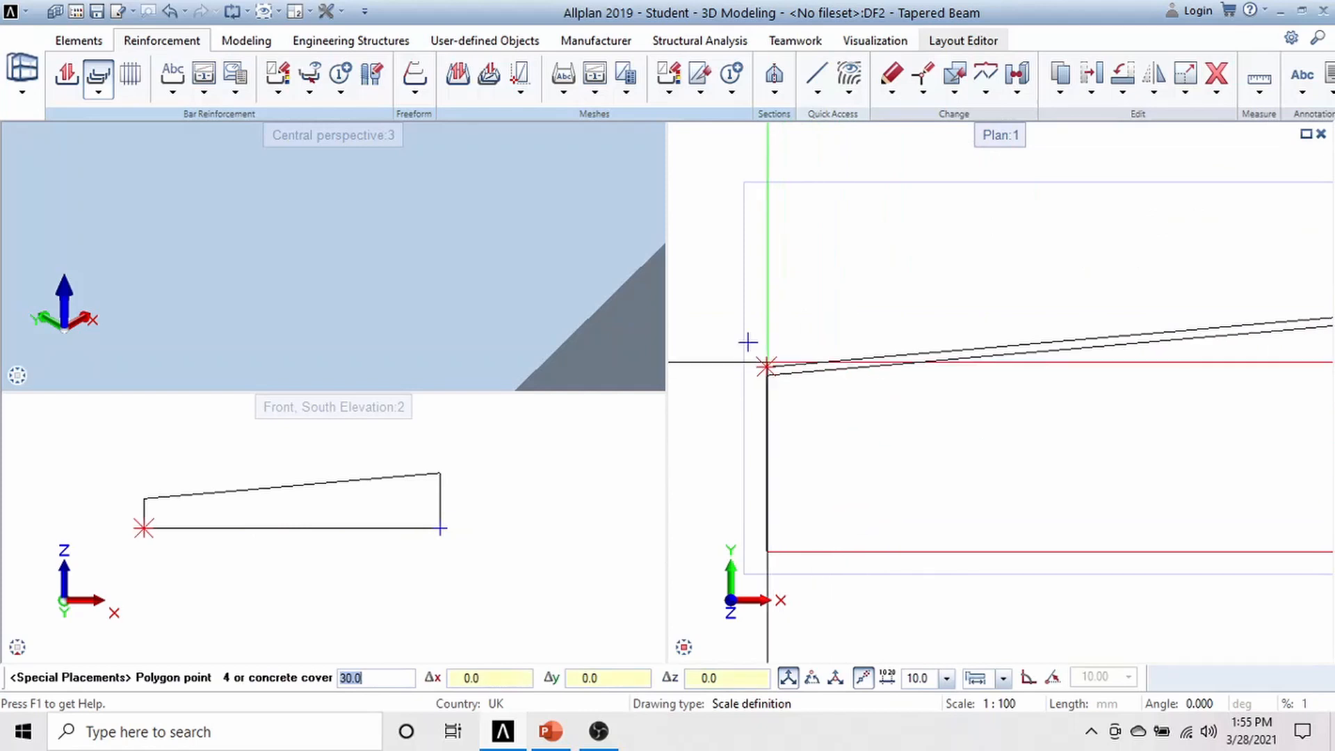
{"action": "left_click", "coordinate": [767, 367]}
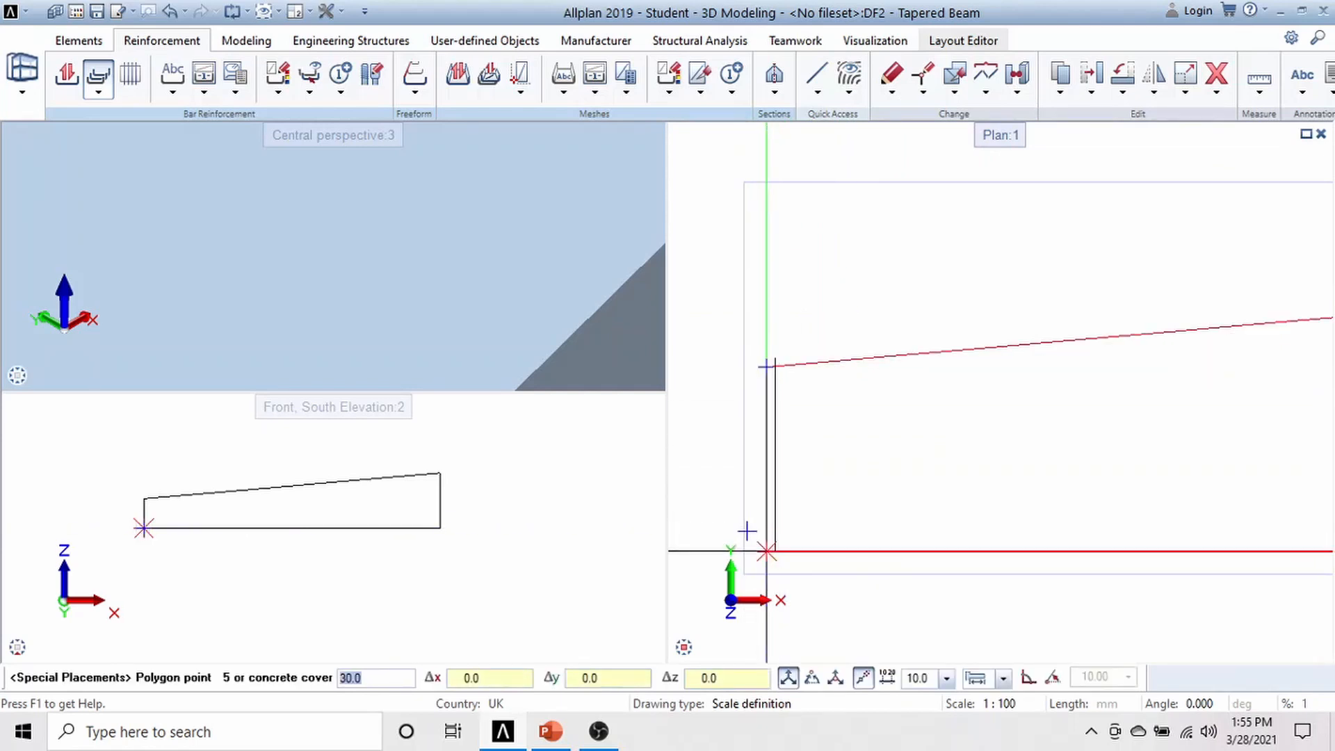
{"action": "left_click", "coordinate": [767, 552]}
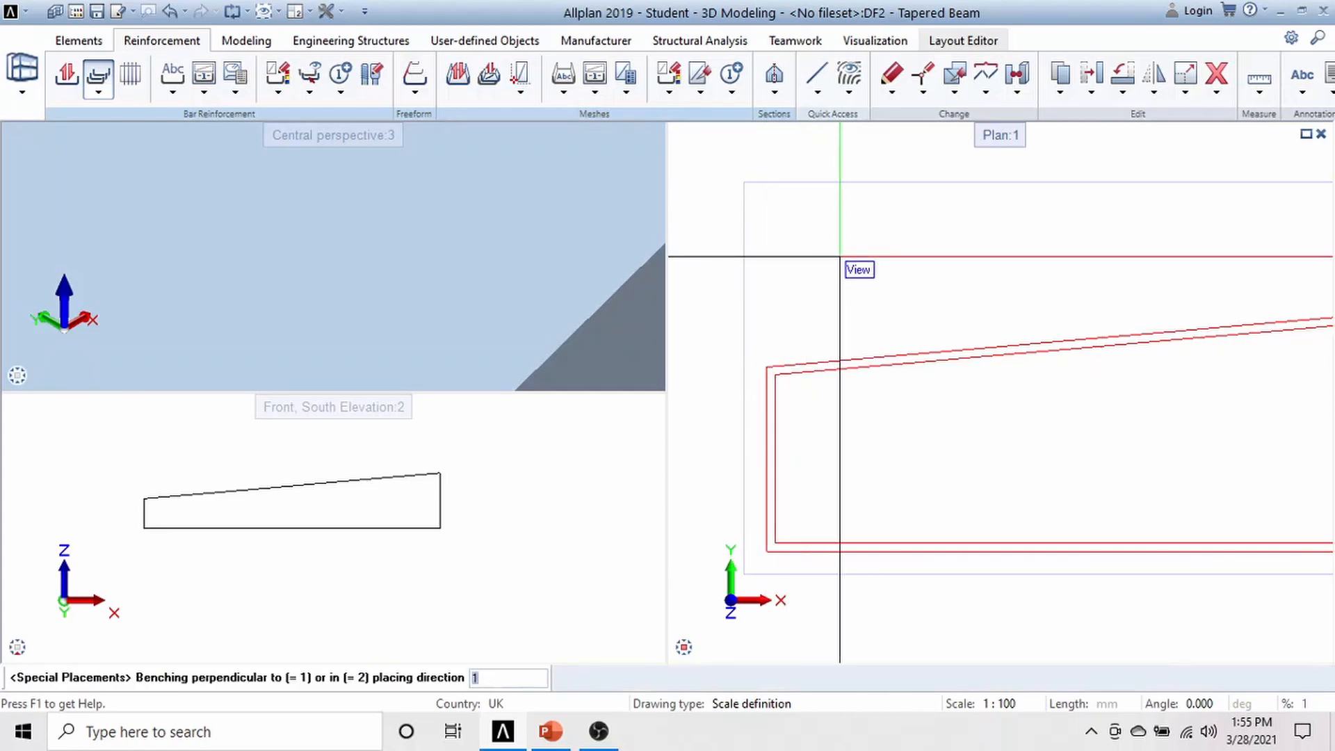
- Accept benching option 1, perpendicular to the placing direction, with a benching value of 0.0 and zero placement offsets
{"action": "key", "text": "Return"}
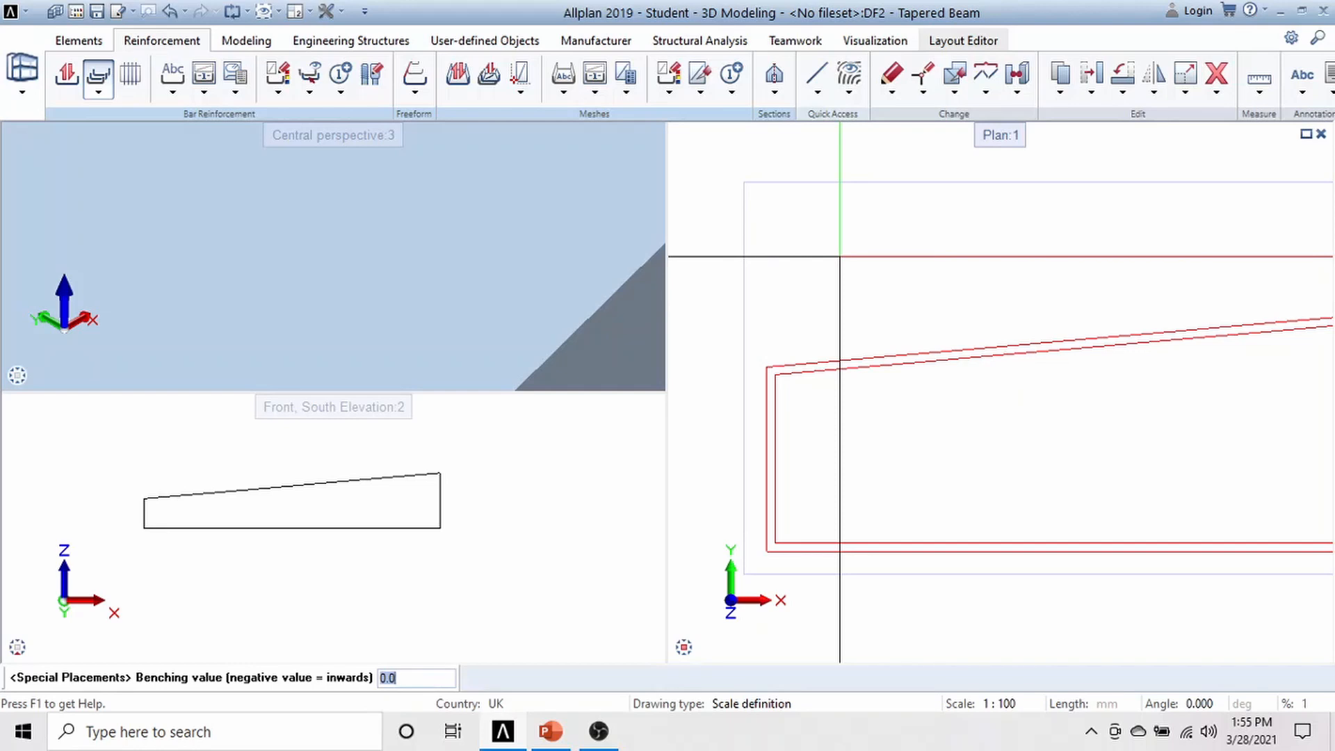
{"action": "key", "text": "Return"}
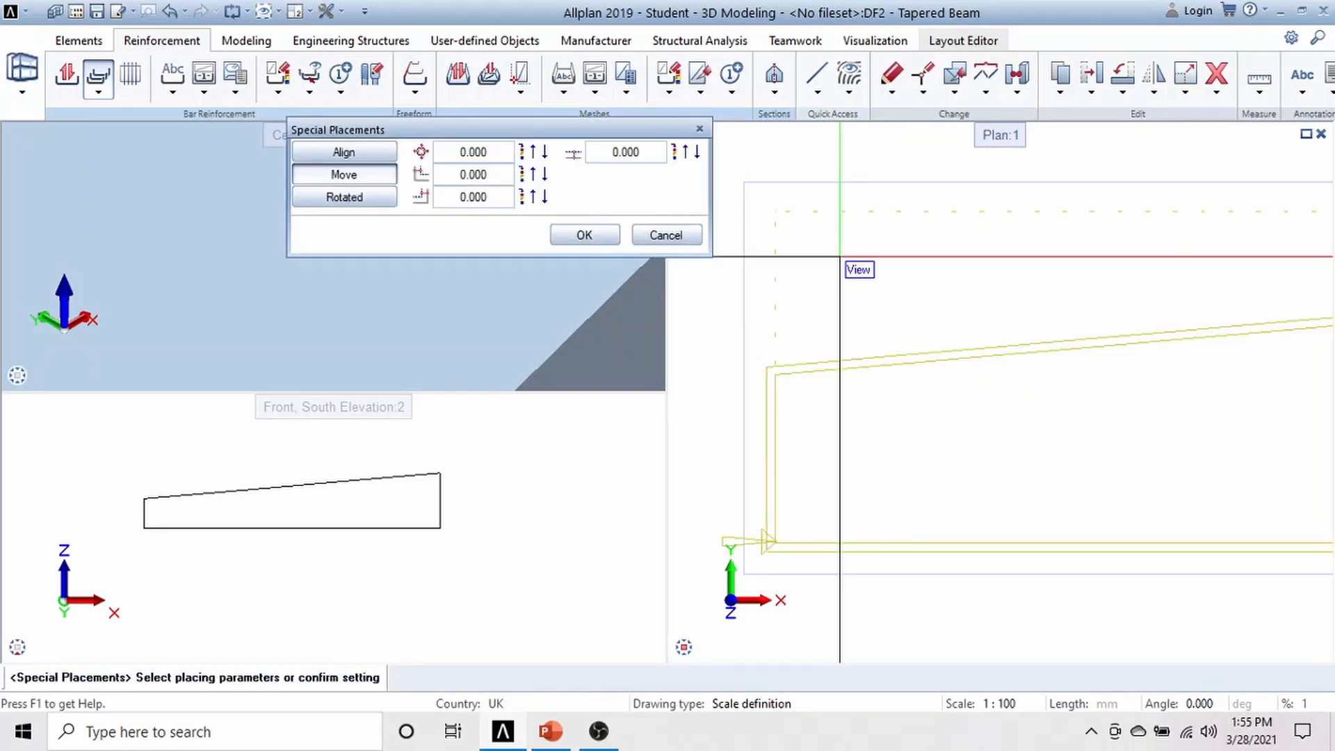
{"action": "key", "text": "Return"}
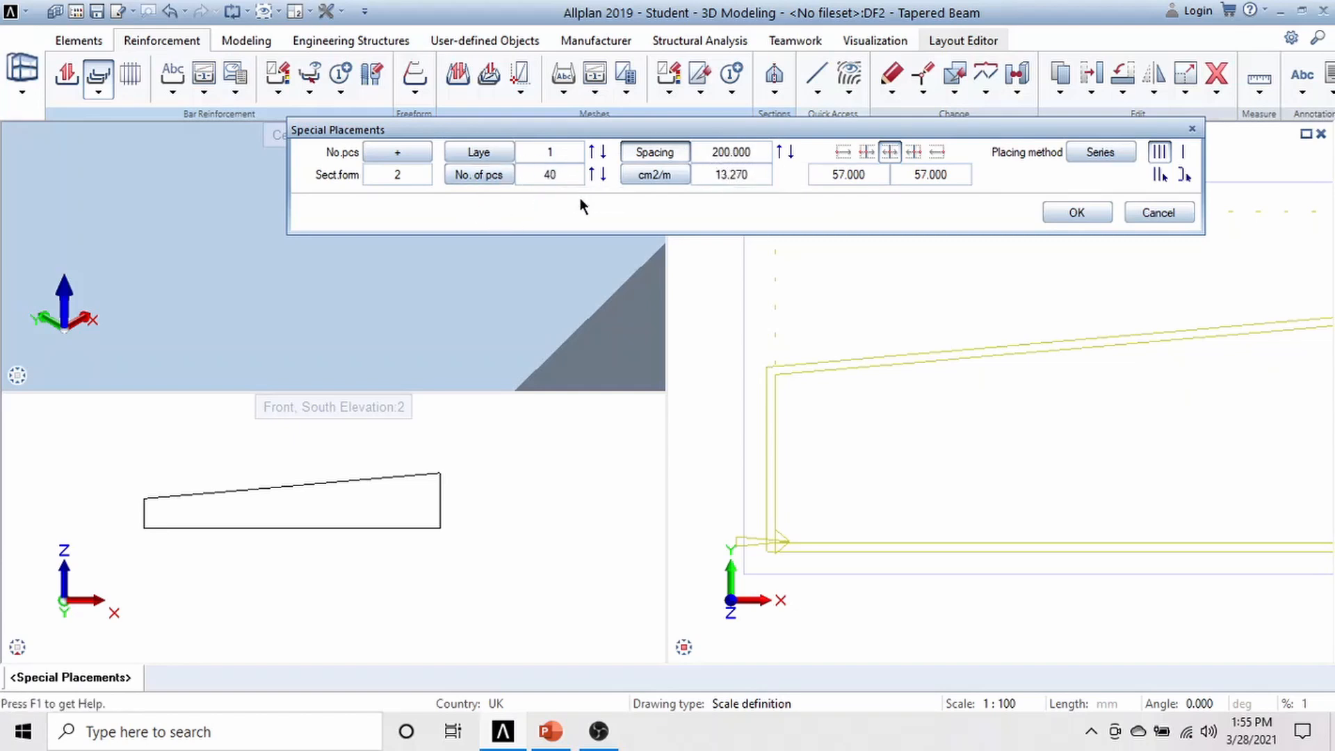
- Set the stirrup spacing to 200 mm and confirm the special placement
{"action": "left_click", "coordinate": [735, 148]}
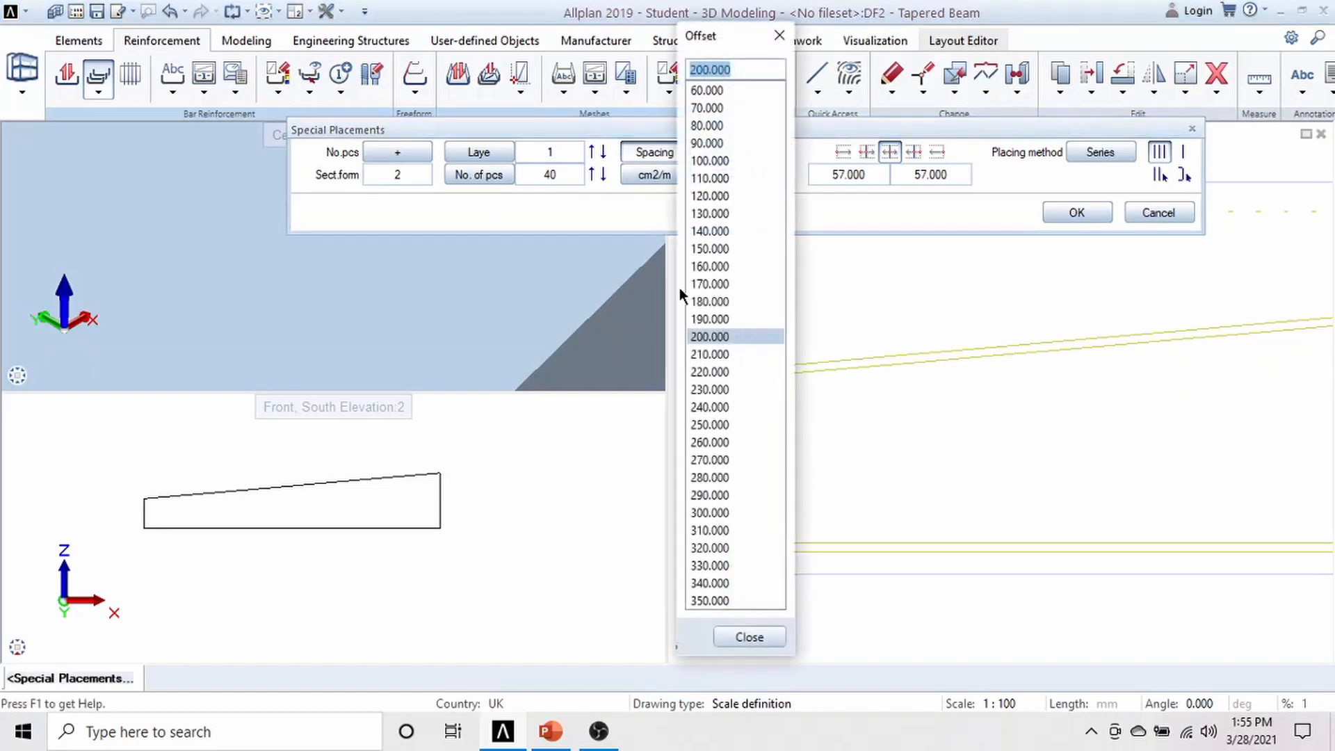
{"action": "left_click", "coordinate": [715, 320]}
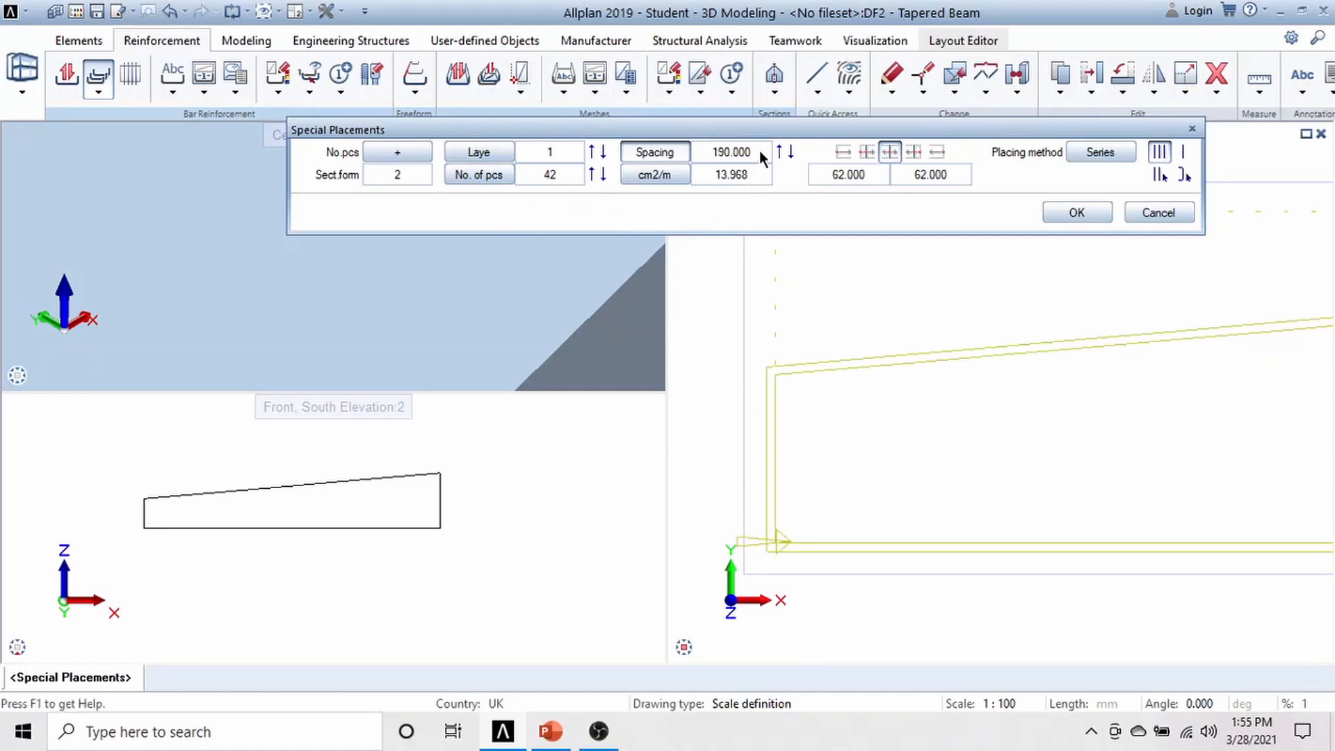
{"action": "left_click", "coordinate": [735, 151]}
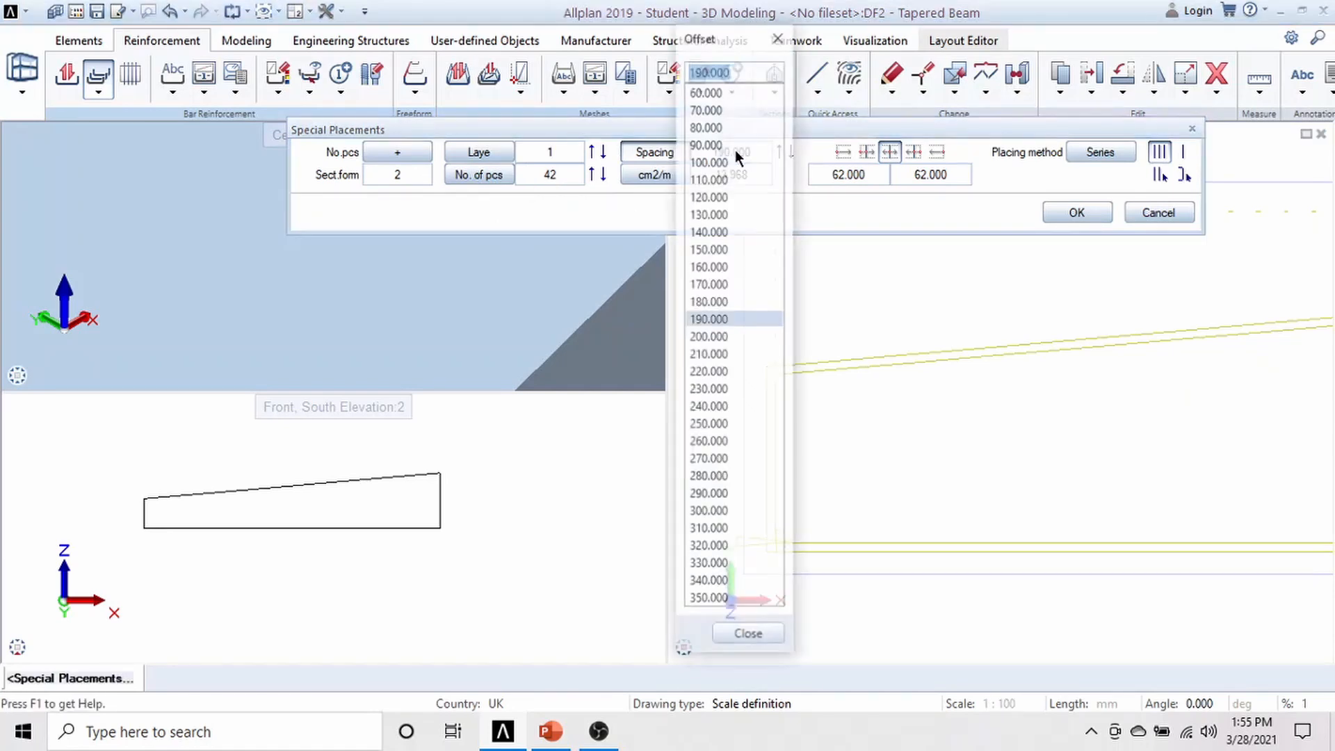
{"action": "left_click", "coordinate": [703, 336]}
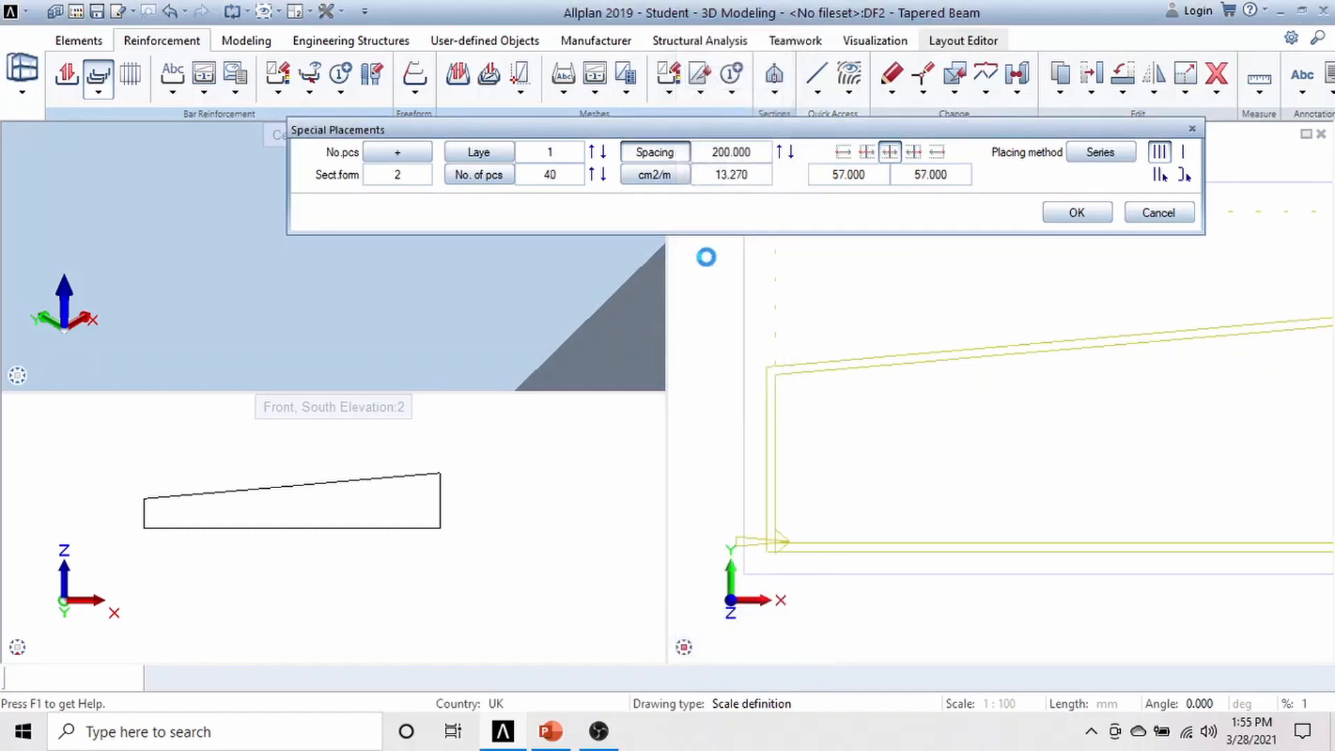
{"action": "left_click", "coordinate": [1077, 213]}
- Place the stirrup dimension line with its text horizontally just below the beam in the south elevation and end the placement
{"action": "scroll", "coordinate": [965, 339], "scroll_direction": "down", "scroll_amount": 2}
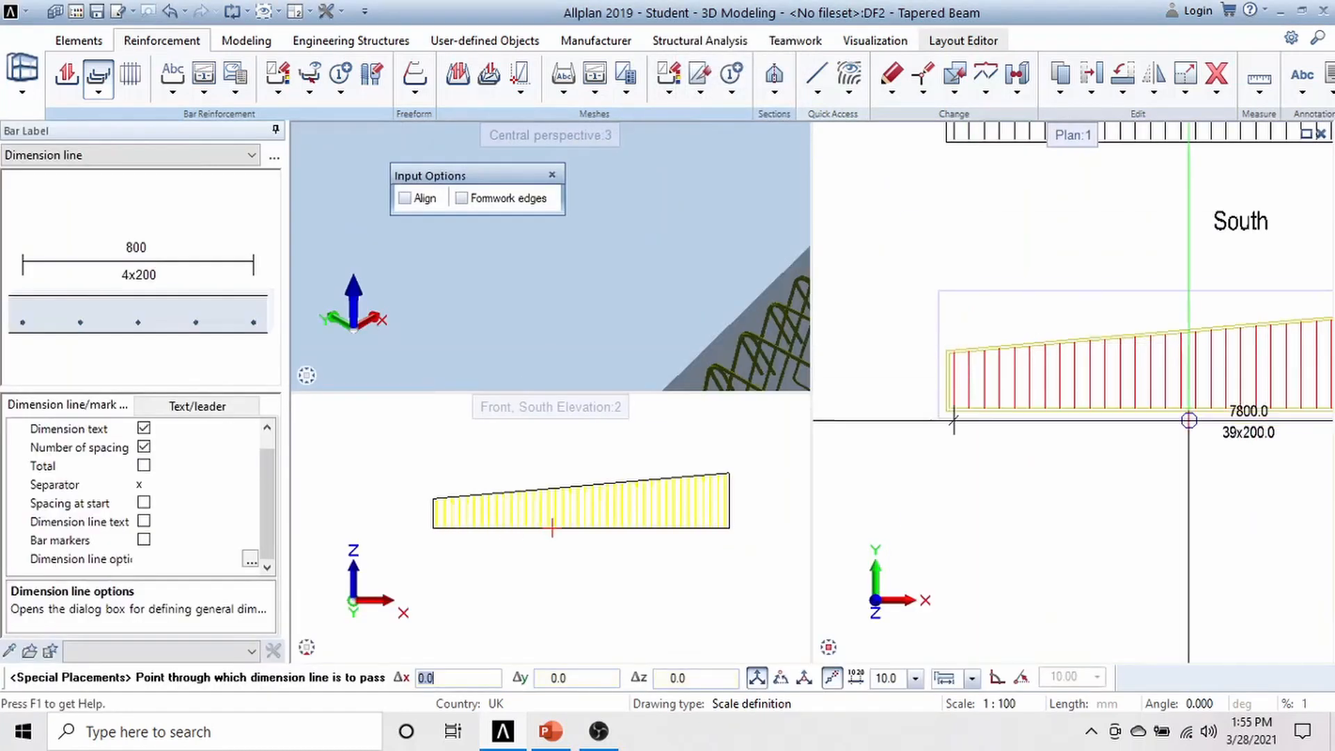
{"action": "scroll", "coordinate": [1147, 401], "scroll_direction": "down", "scroll_amount": 1}
{"action": "middle_click_drag", "start_coordinate": [1175, 431], "coordinate": [1007, 453]}
{"action": "scroll", "coordinate": [1008, 453], "scroll_direction": "up", "scroll_amount": 3}
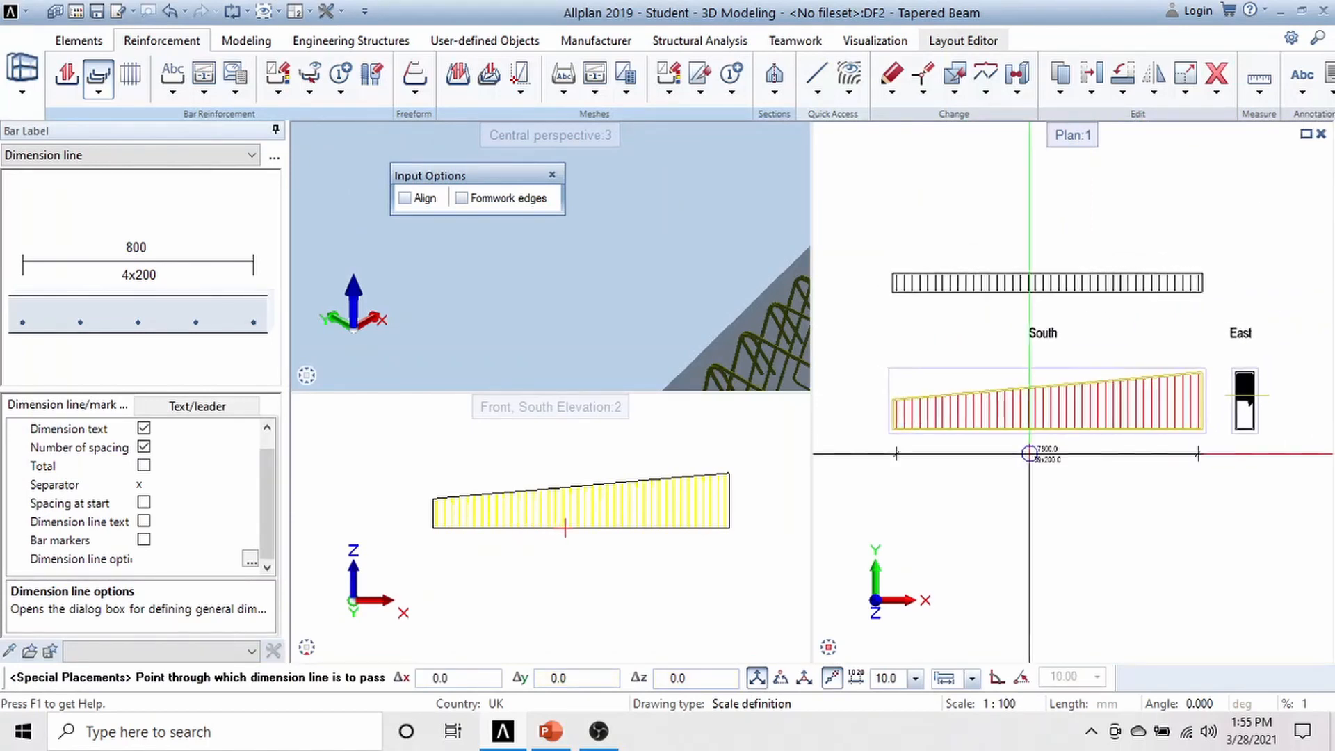
{"action": "scroll", "coordinate": [1039, 459], "scroll_direction": "down", "scroll_amount": 2}
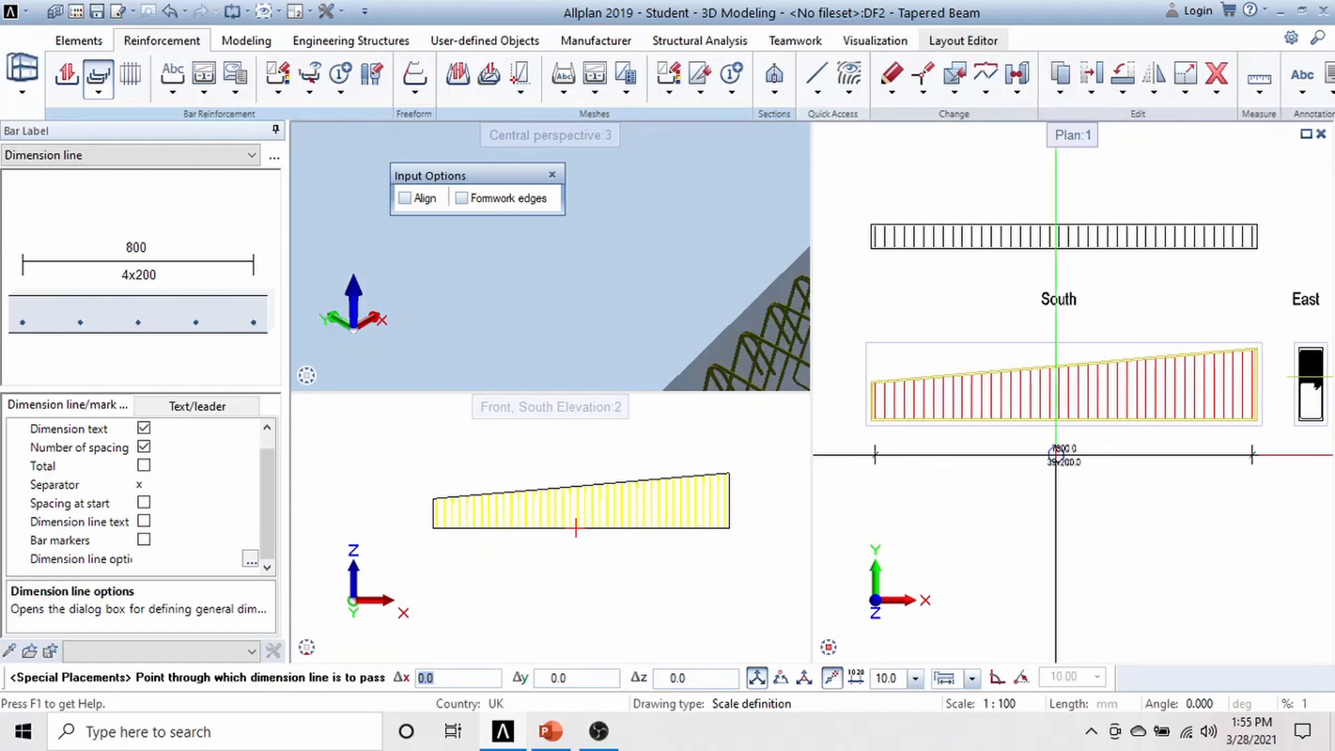
{"action": "scroll", "coordinate": [1057, 453], "scroll_direction": "up", "scroll_amount": 2}
{"action": "scroll", "coordinate": [1056, 453], "scroll_direction": "down", "scroll_amount": 1}
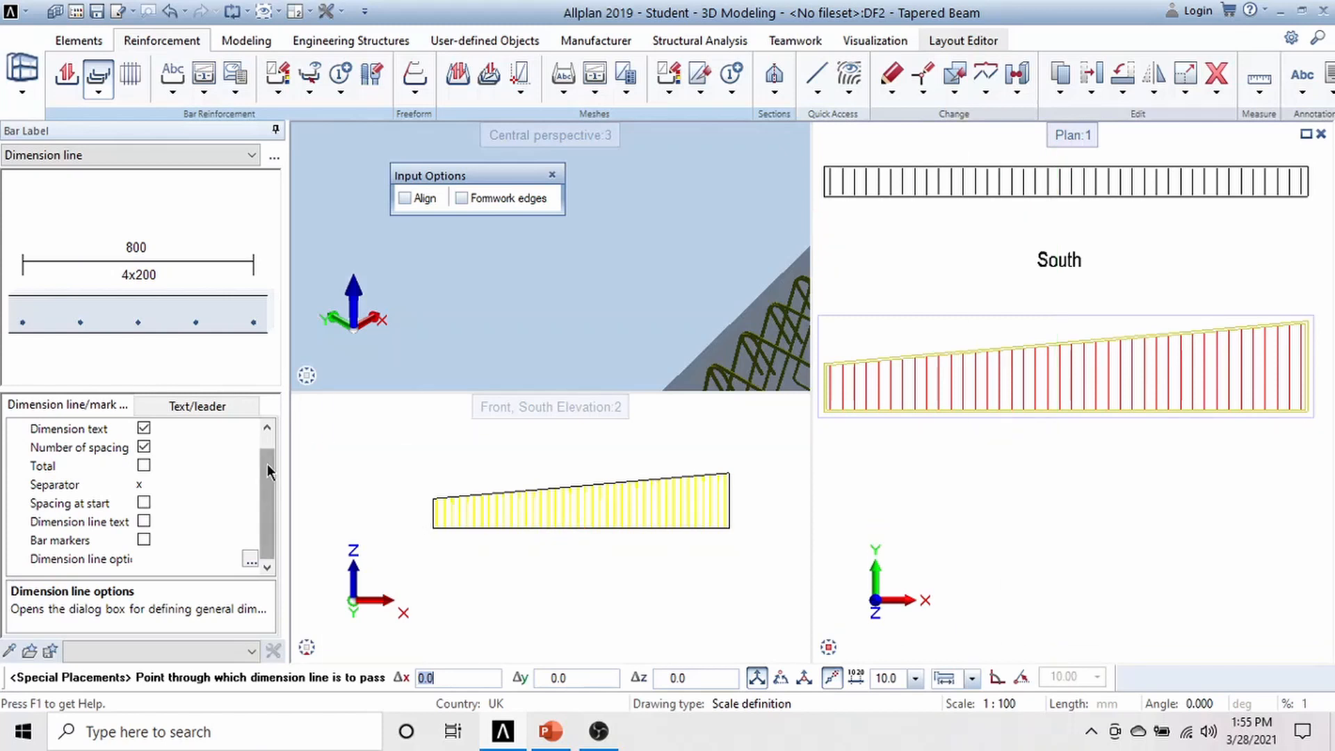
{"action": "mouse_move", "coordinate": [267, 464]}
{"action": "left_mouse_down"}
{"action": "mouse_move", "coordinate": [269, 437]}
{"action": "mouse_move", "coordinate": [269, 487]}
{"action": "mouse_move", "coordinate": [270, 445]}
{"action": "left_mouse_up"}
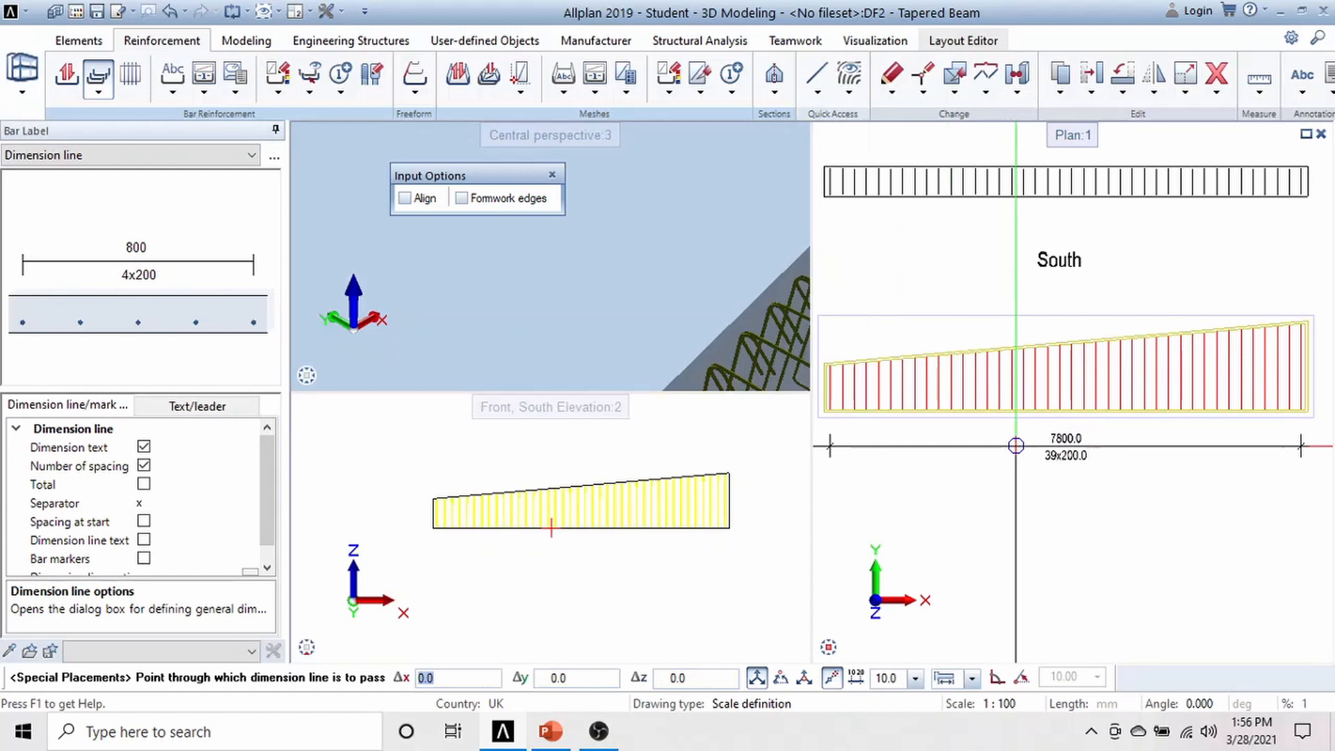
{"action": "scroll", "coordinate": [1016, 445], "scroll_direction": "down", "scroll_amount": 1}
{"action": "scroll", "coordinate": [1015, 445], "scroll_direction": "up", "scroll_amount": 1}
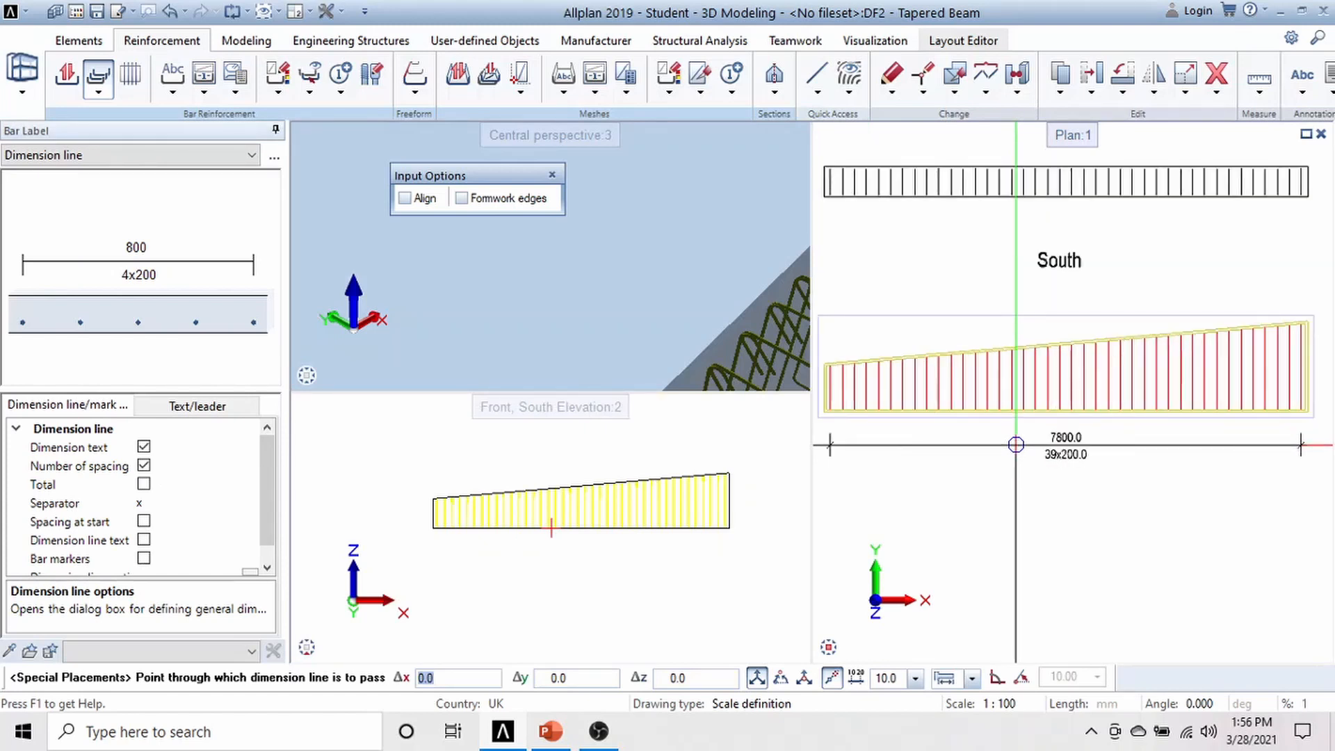
{"action": "scroll", "coordinate": [1016, 445], "scroll_direction": "down", "scroll_amount": 1}
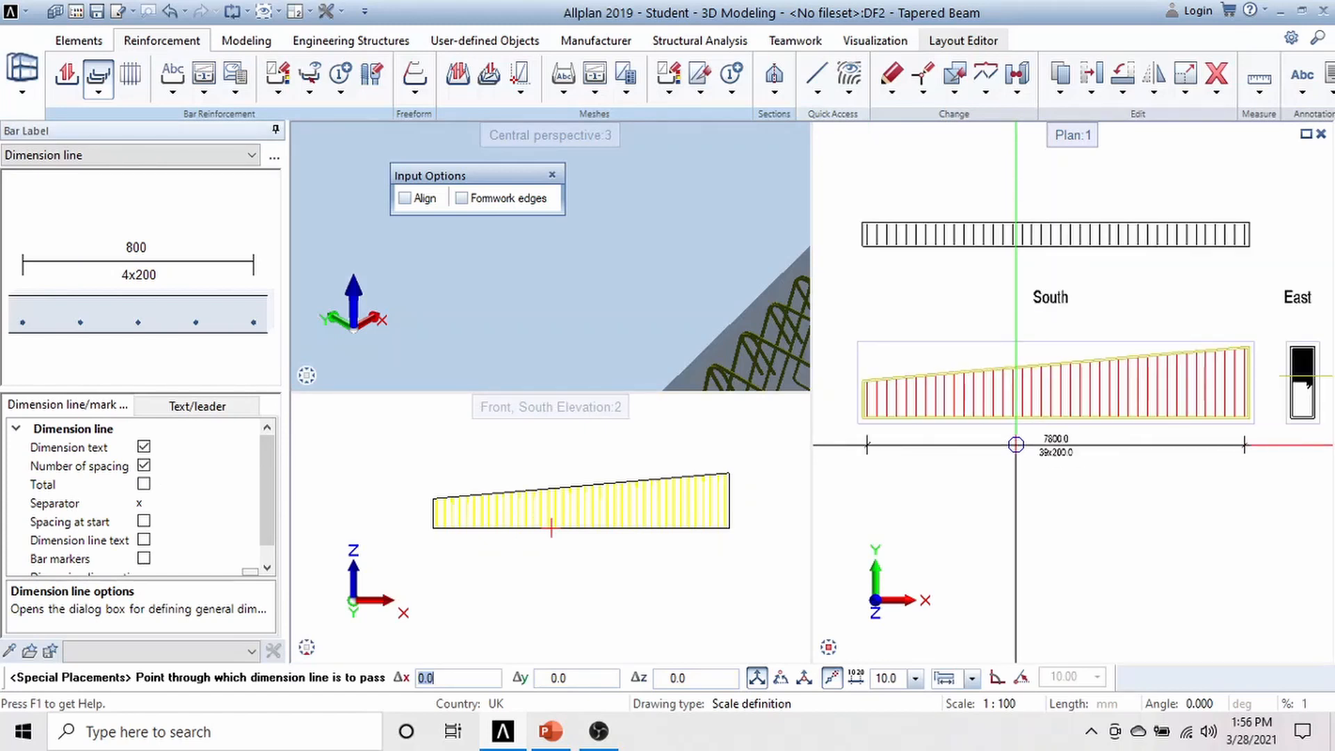
{"action": "scroll", "coordinate": [1016, 445], "scroll_direction": "up", "scroll_amount": 1}
{"action": "middle_click_drag", "start_coordinate": [1016, 440], "coordinate": [1050, 456]}
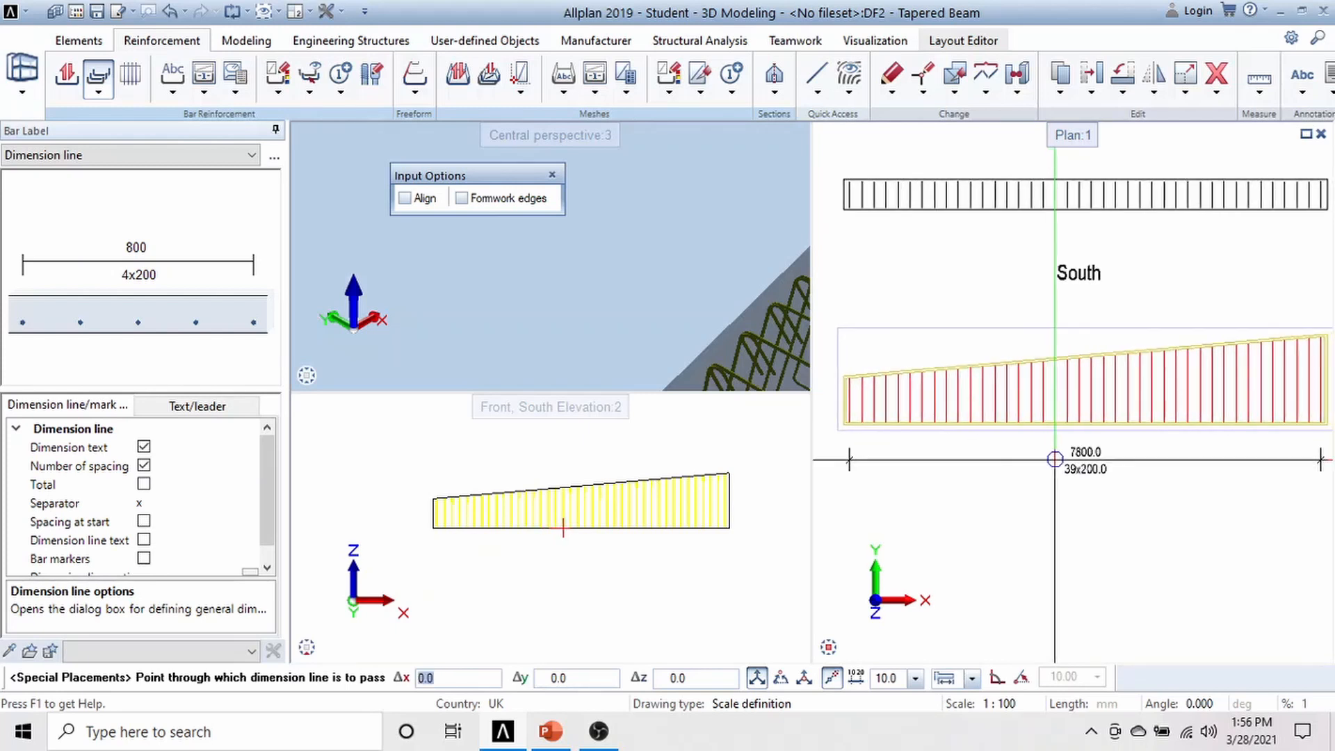
{"action": "left_click", "coordinate": [1054, 459]}
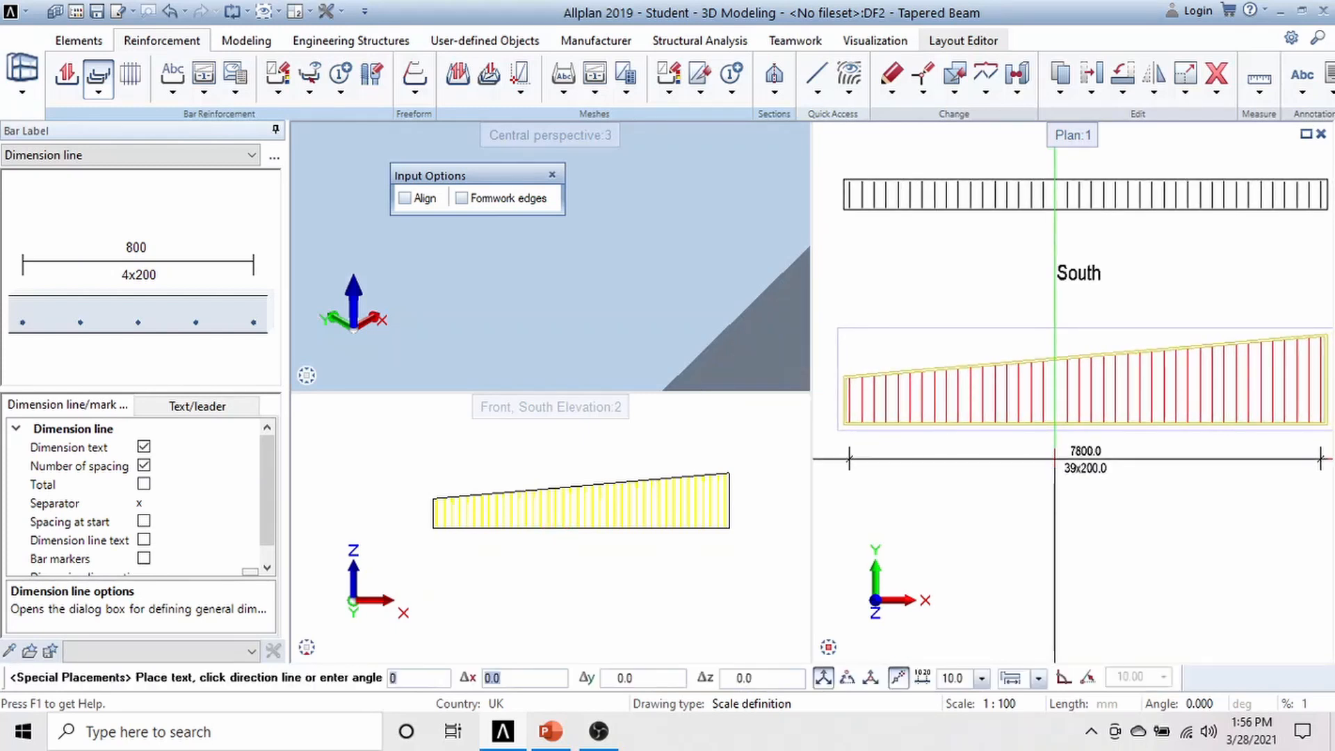
{"action": "left_click", "coordinate": [998, 457]}
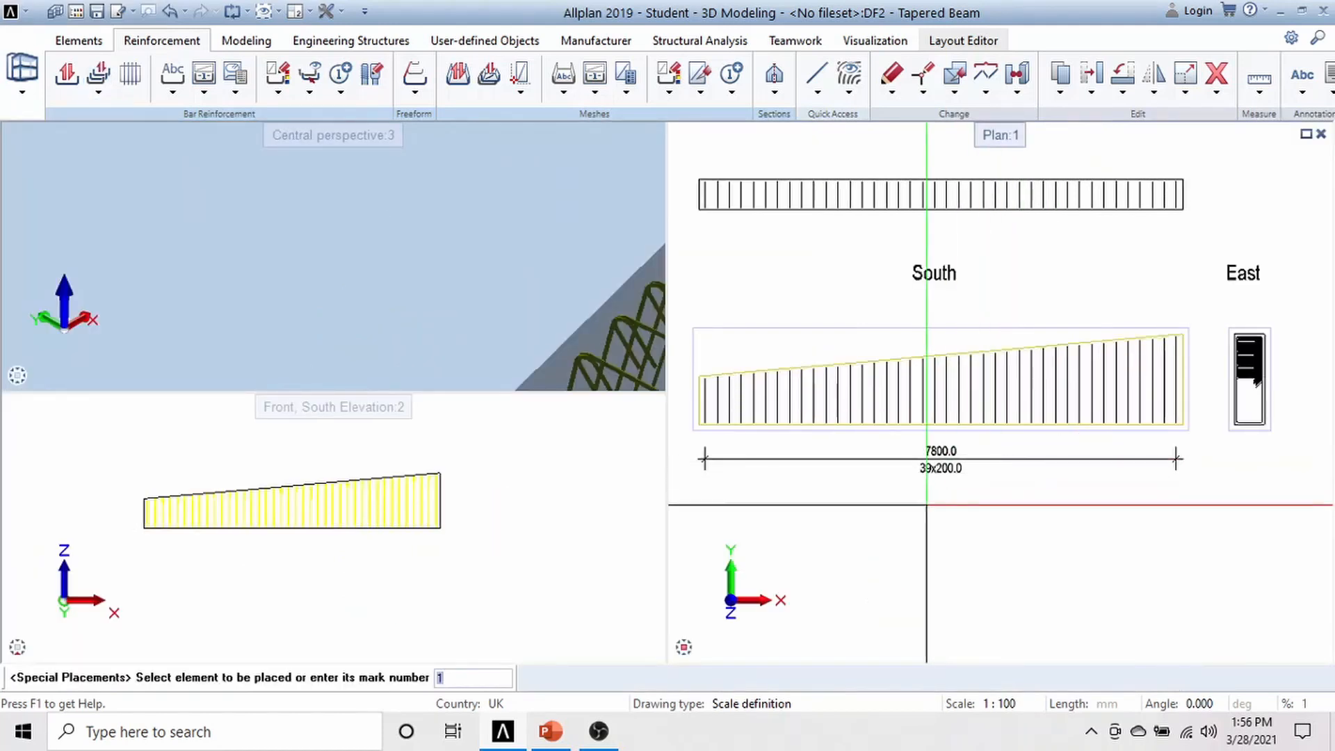
{"action": "key", "text": "Escape"}
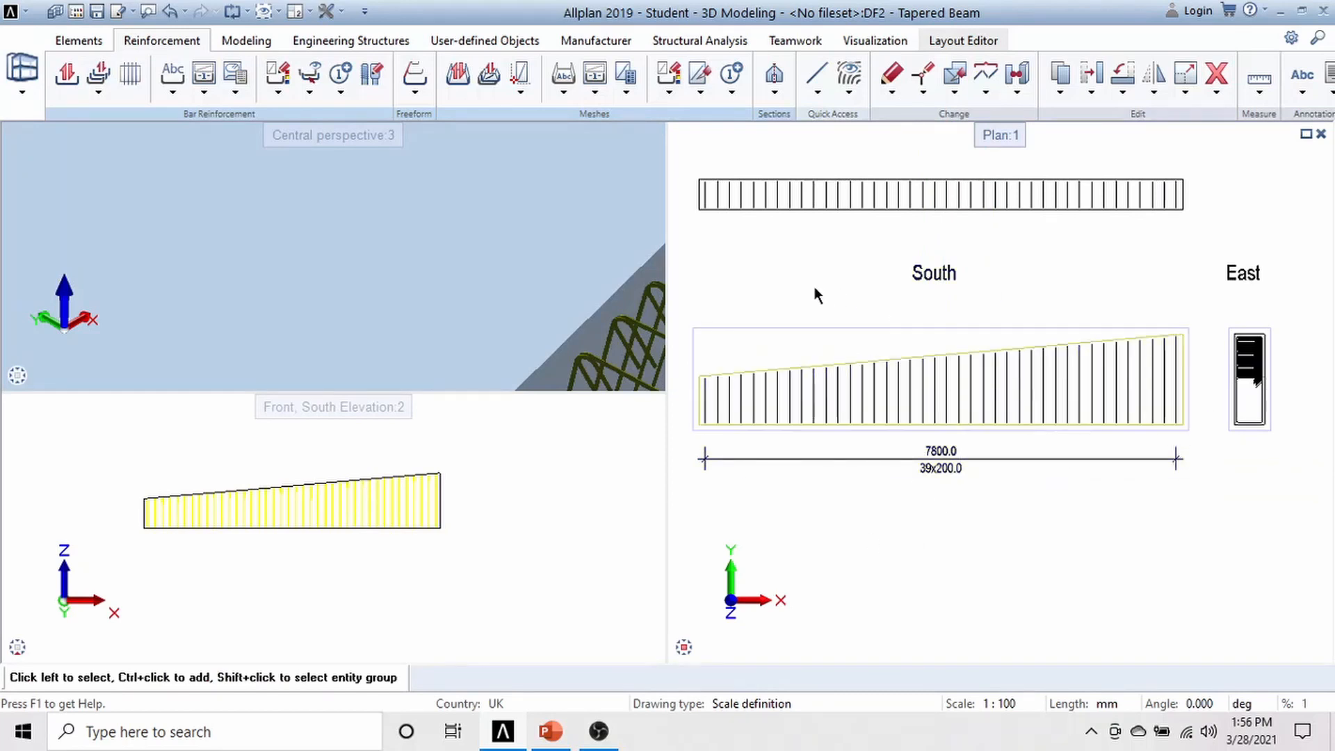
- Recheck the top and bottom bar specifications in the beam table on the PowerPoint slide and switch back to Allplan
{"action": "scroll", "coordinate": [814, 287], "scroll_direction": "down", "scroll_amount": 2}
{"action": "scroll", "coordinate": [816, 290], "scroll_direction": "up", "scroll_amount": 1}
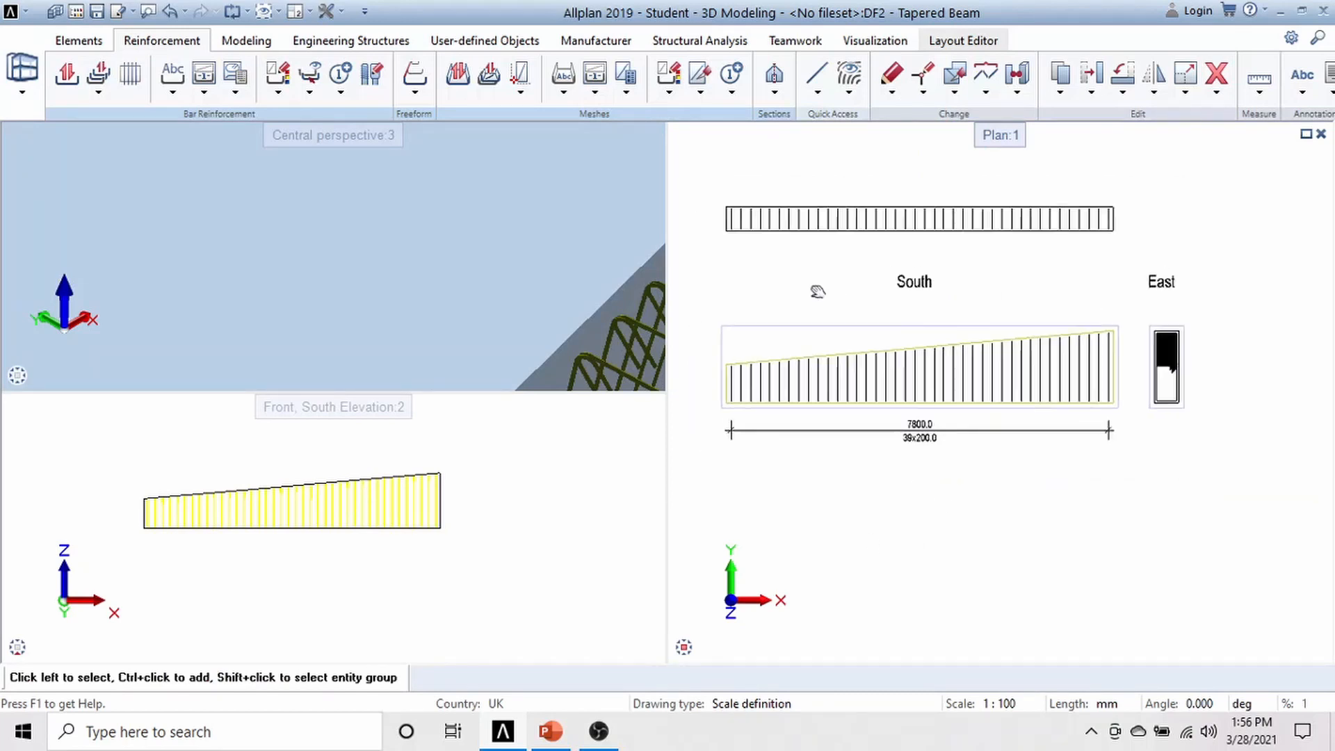
{"action": "middle_click_drag", "start_coordinate": [818, 290], "coordinate": [849, 322]}
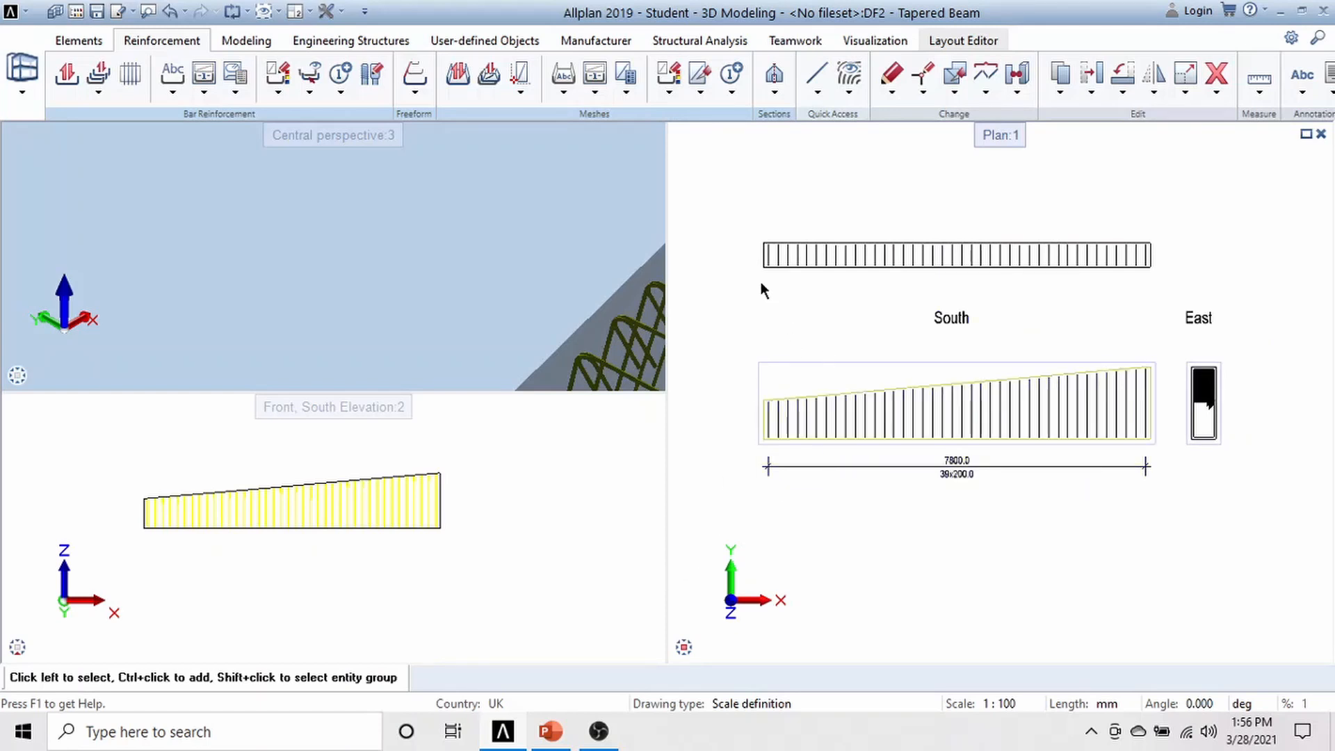
{"action": "left_click", "coordinate": [546, 741]}
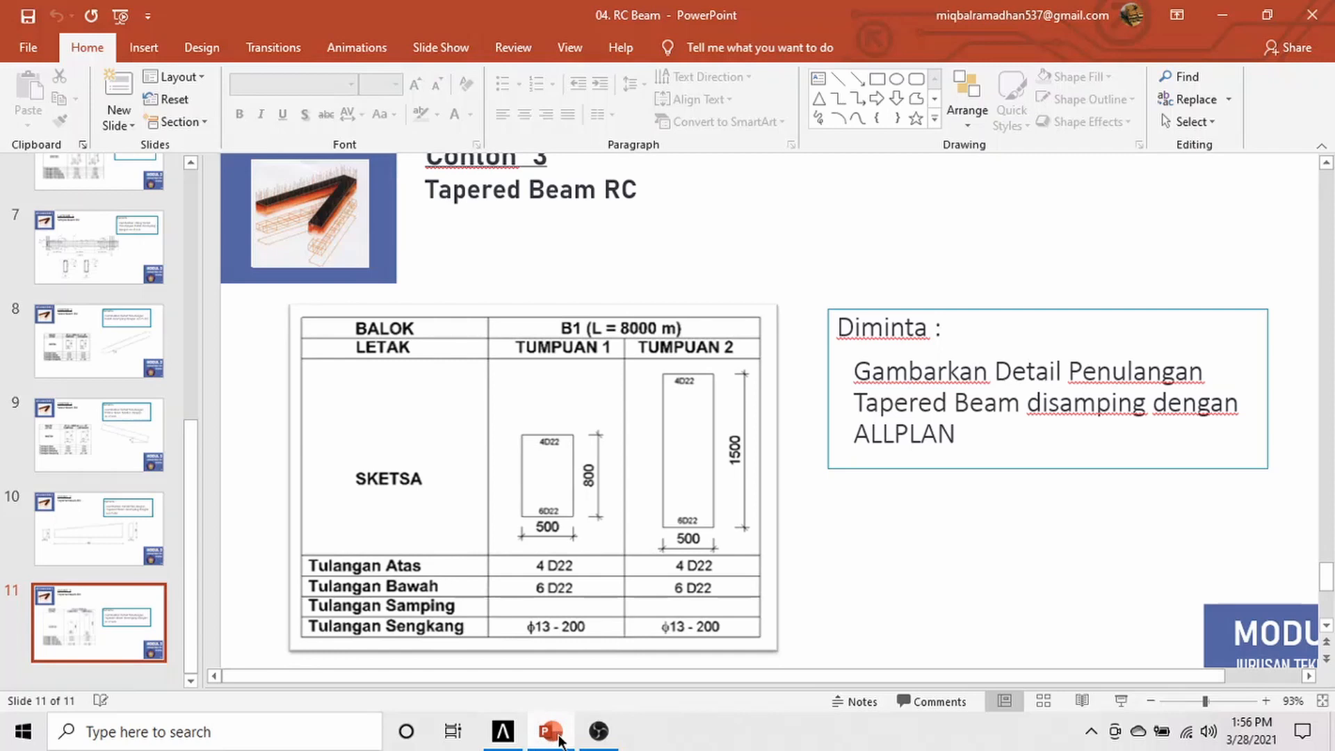
{"action": "left_click", "coordinate": [553, 734]}
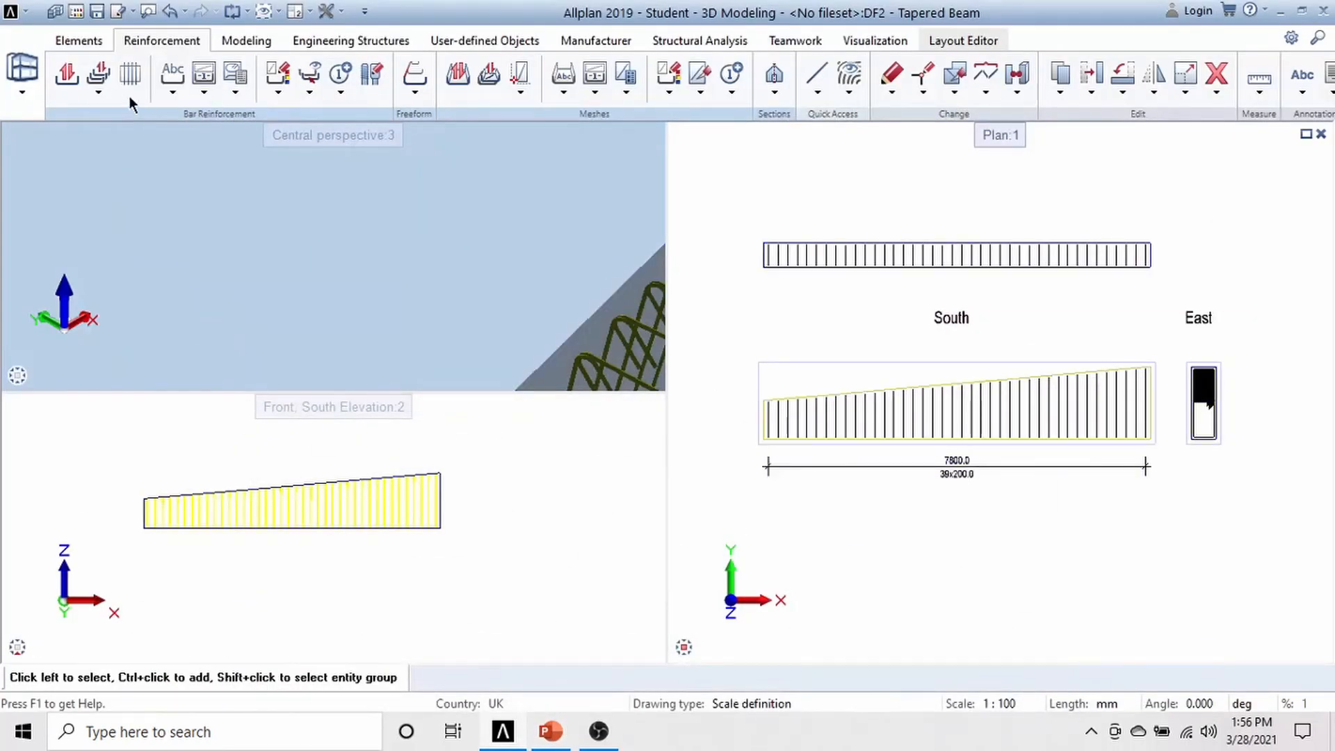
- Start a new freeform bar shape with 135° hooks 320 mm long at both its start and end
{"action": "left_click", "coordinate": [69, 77]}
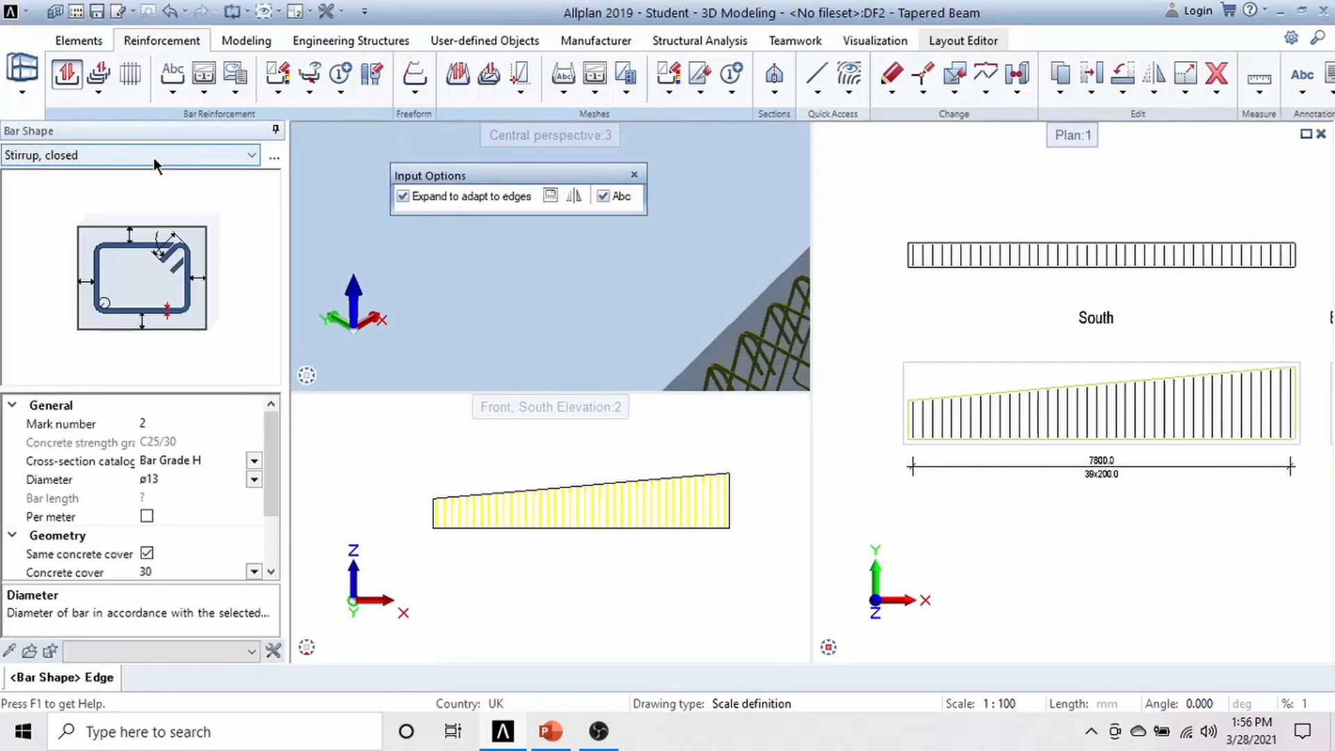
{"action": "left_click", "coordinate": [153, 157]}
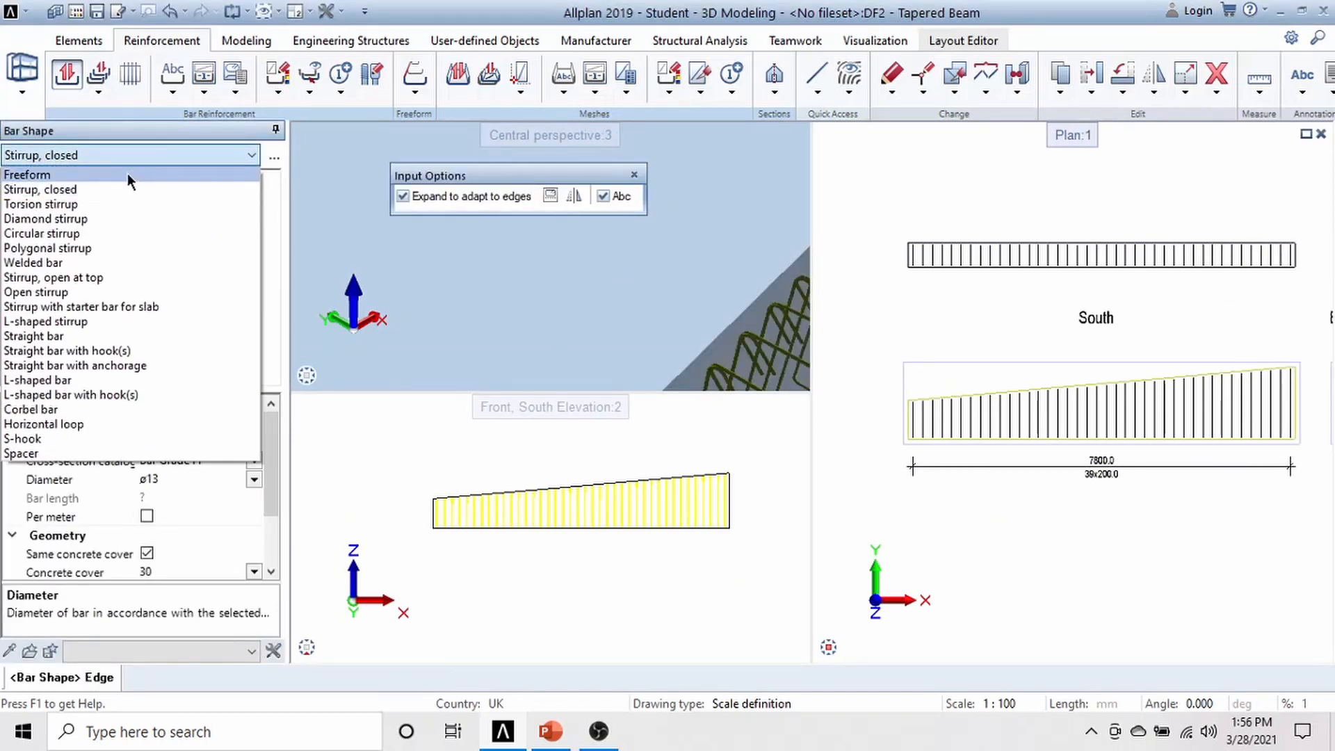
{"action": "left_click", "coordinate": [127, 173]}
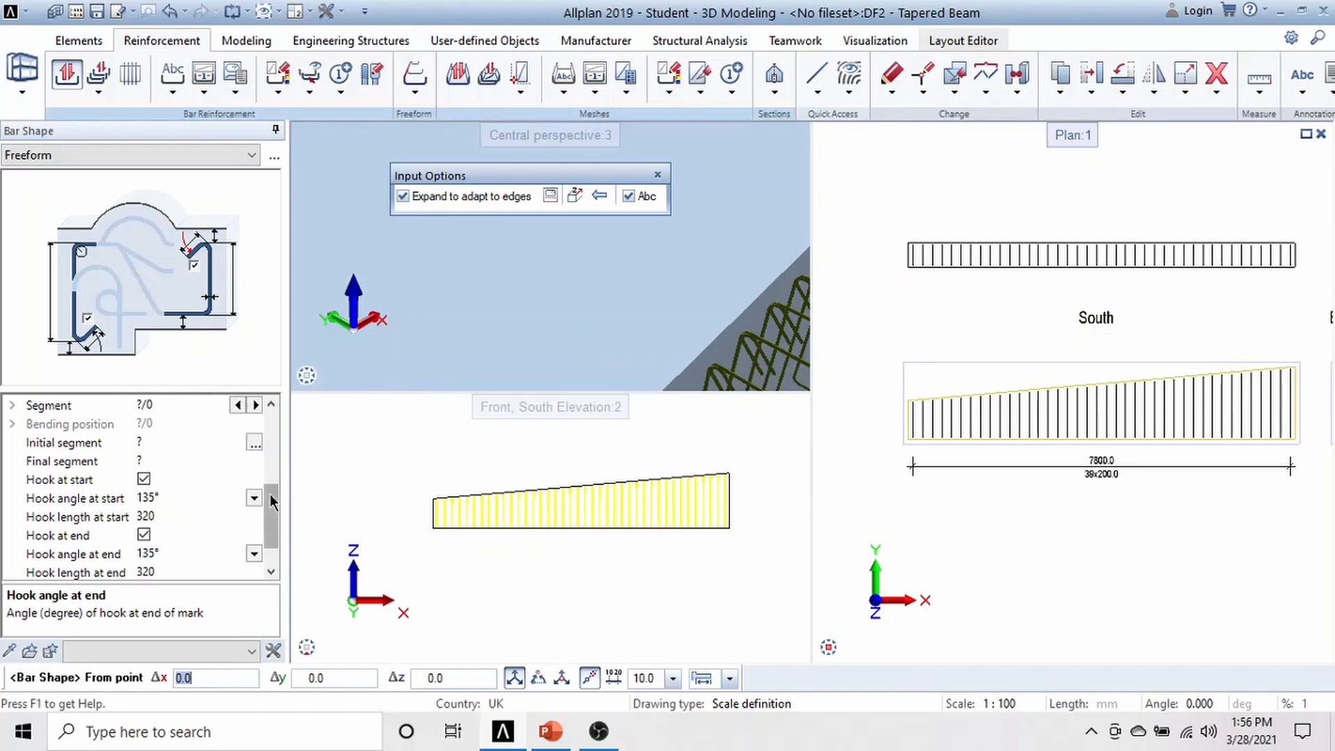
{"action": "mouse_move", "coordinate": [271, 500]}
{"action": "left_mouse_down"}
{"action": "mouse_move", "coordinate": [270, 482]}
{"action": "mouse_move", "coordinate": [275, 513]}
{"action": "left_mouse_up"}
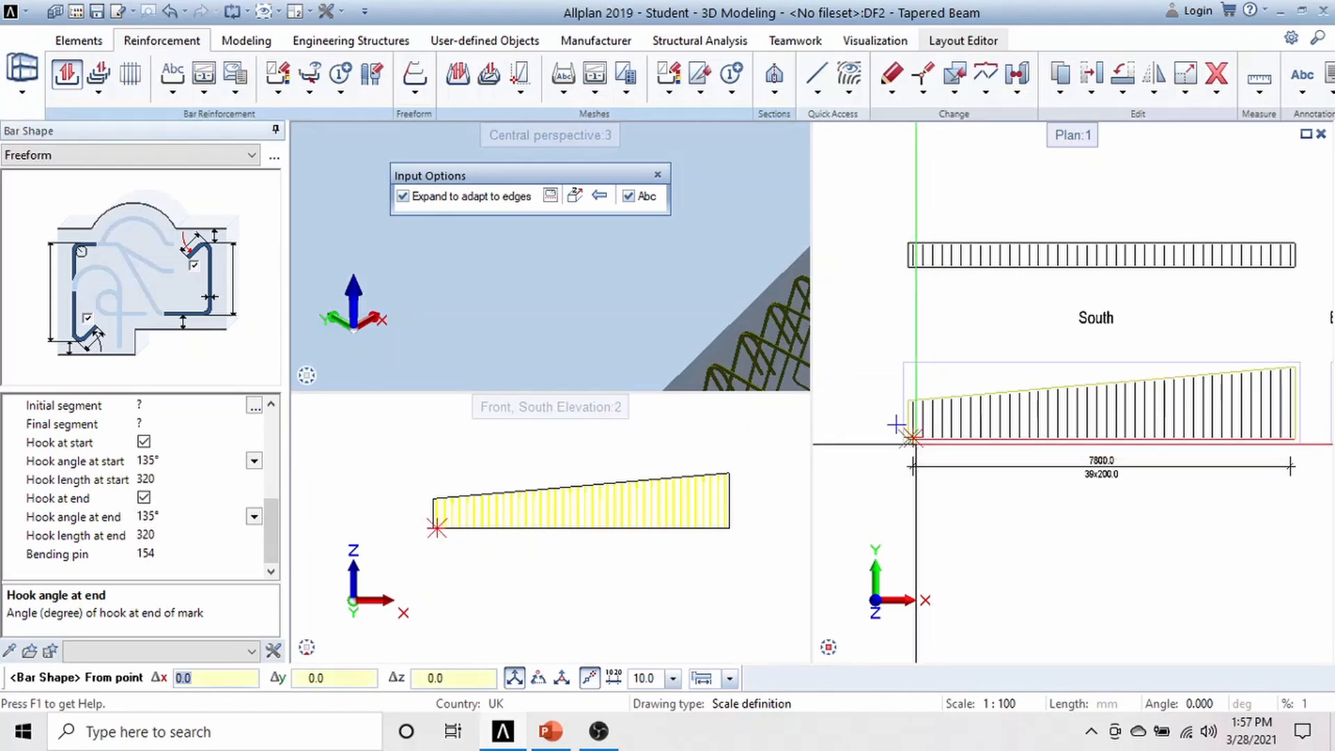
- Draw the hooked ø22 bar along the beam's full bottom edge in the south elevation, end the shape and skip its label
{"action": "scroll", "coordinate": [912, 437], "scroll_direction": "up", "scroll_amount": 3}
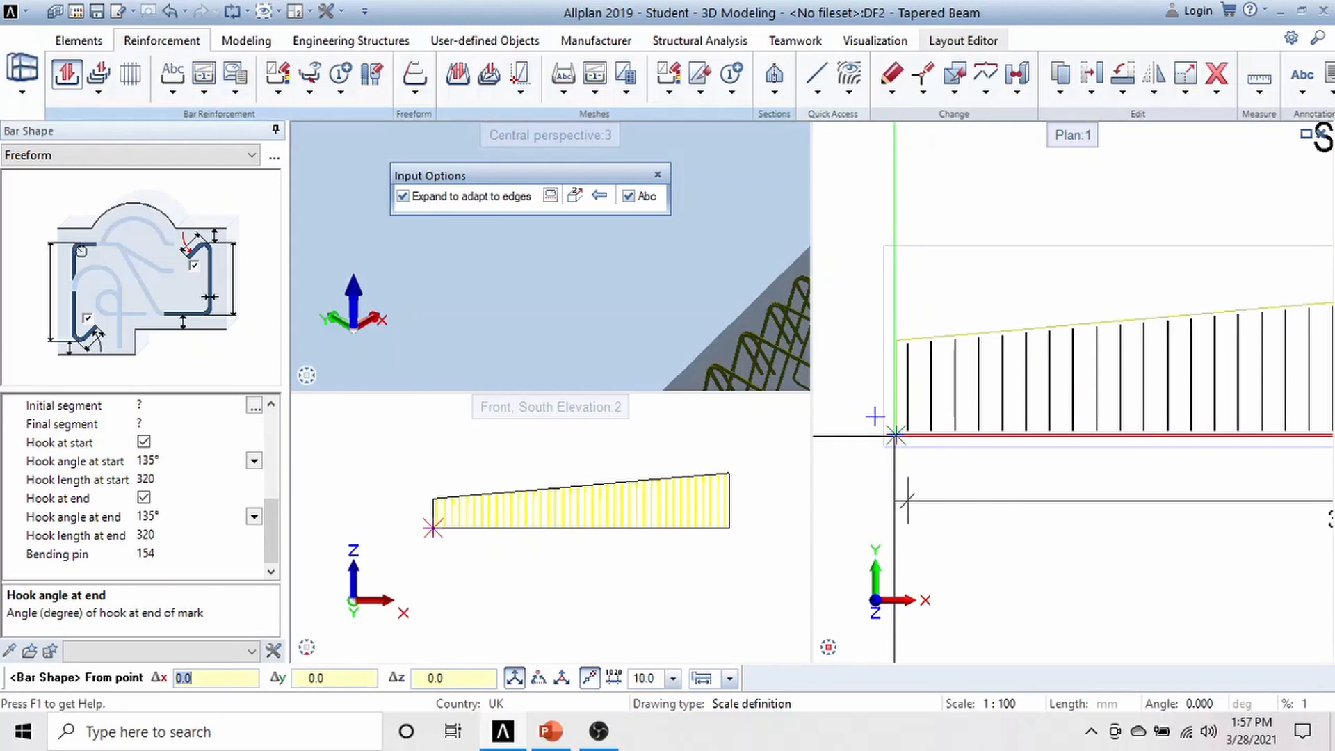
{"action": "left_click", "coordinate": [895, 436]}
{"action": "scroll", "coordinate": [944, 410], "scroll_direction": "down", "scroll_amount": 4}
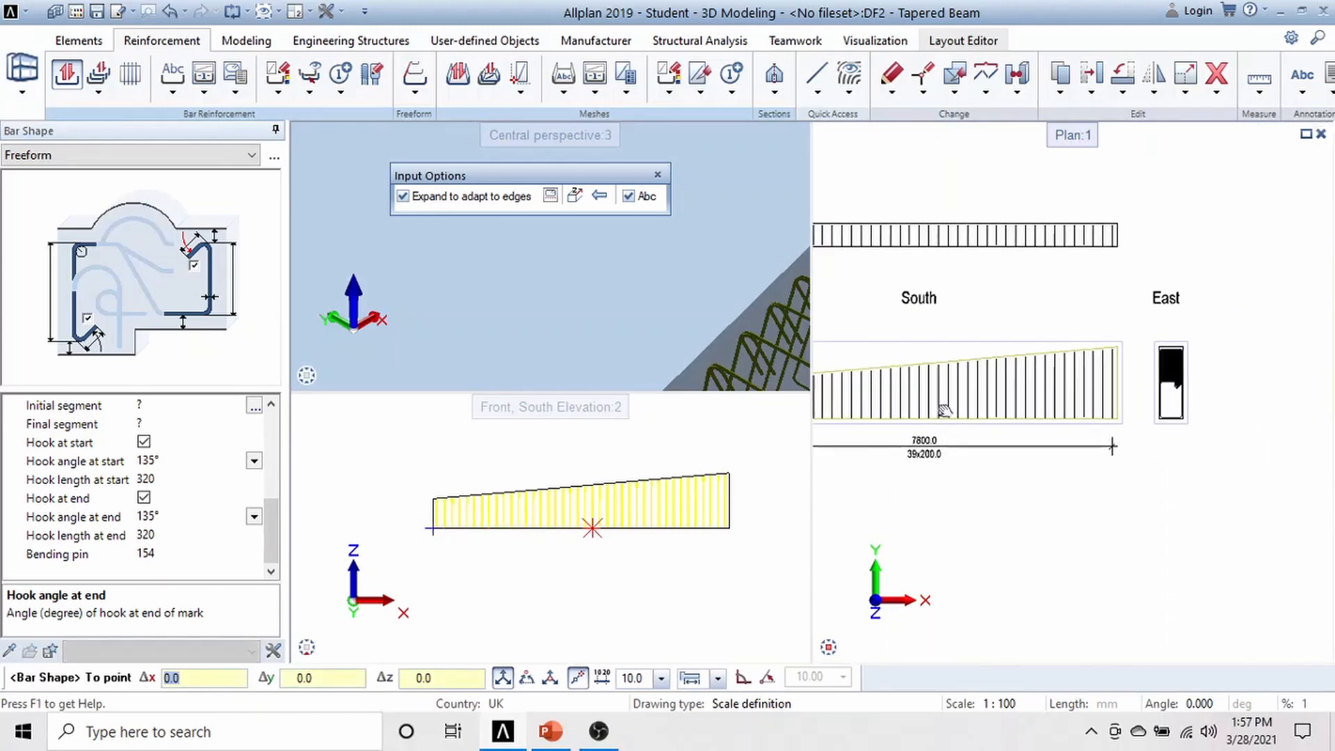
{"action": "scroll", "coordinate": [1112, 420], "scroll_direction": "up", "scroll_amount": 5}
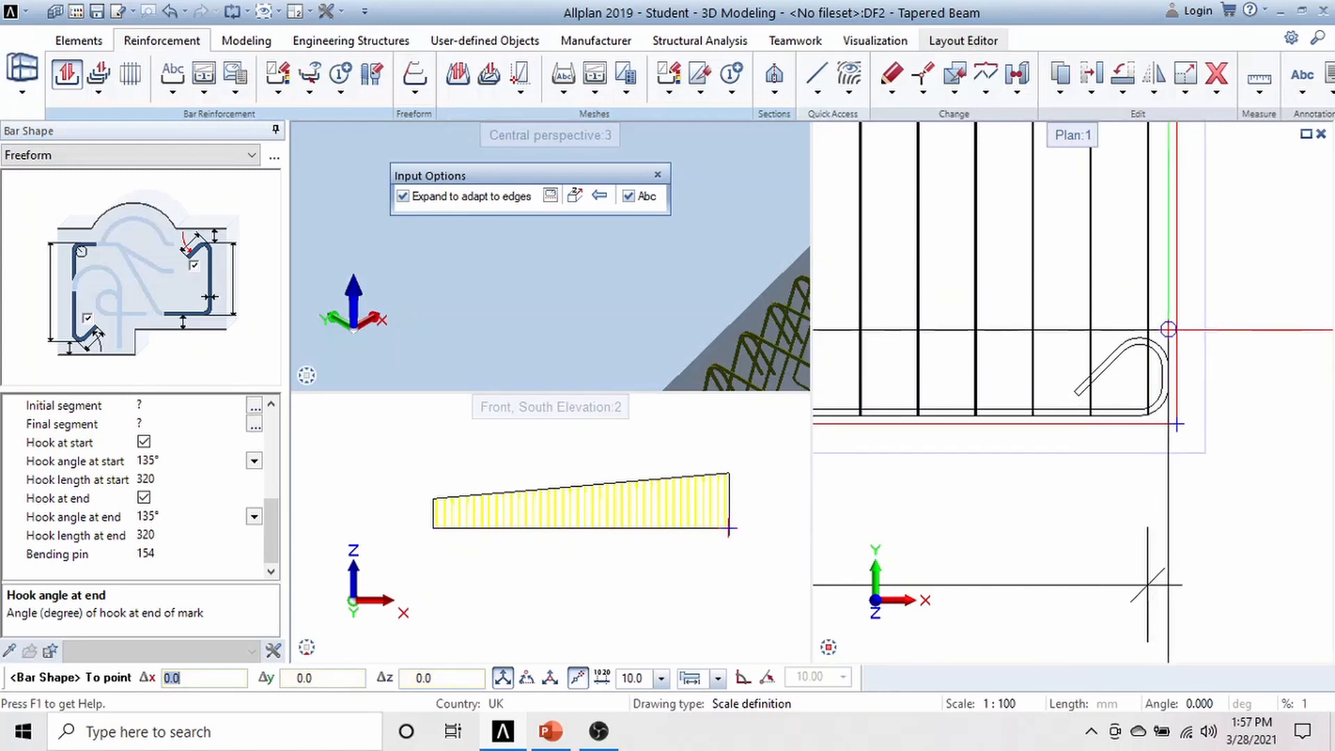
{"action": "left_click", "coordinate": [1169, 329]}
{"action": "key", "text": "Escape"}
{"action": "scroll", "coordinate": [1089, 399], "scroll_direction": "down", "scroll_amount": 3}
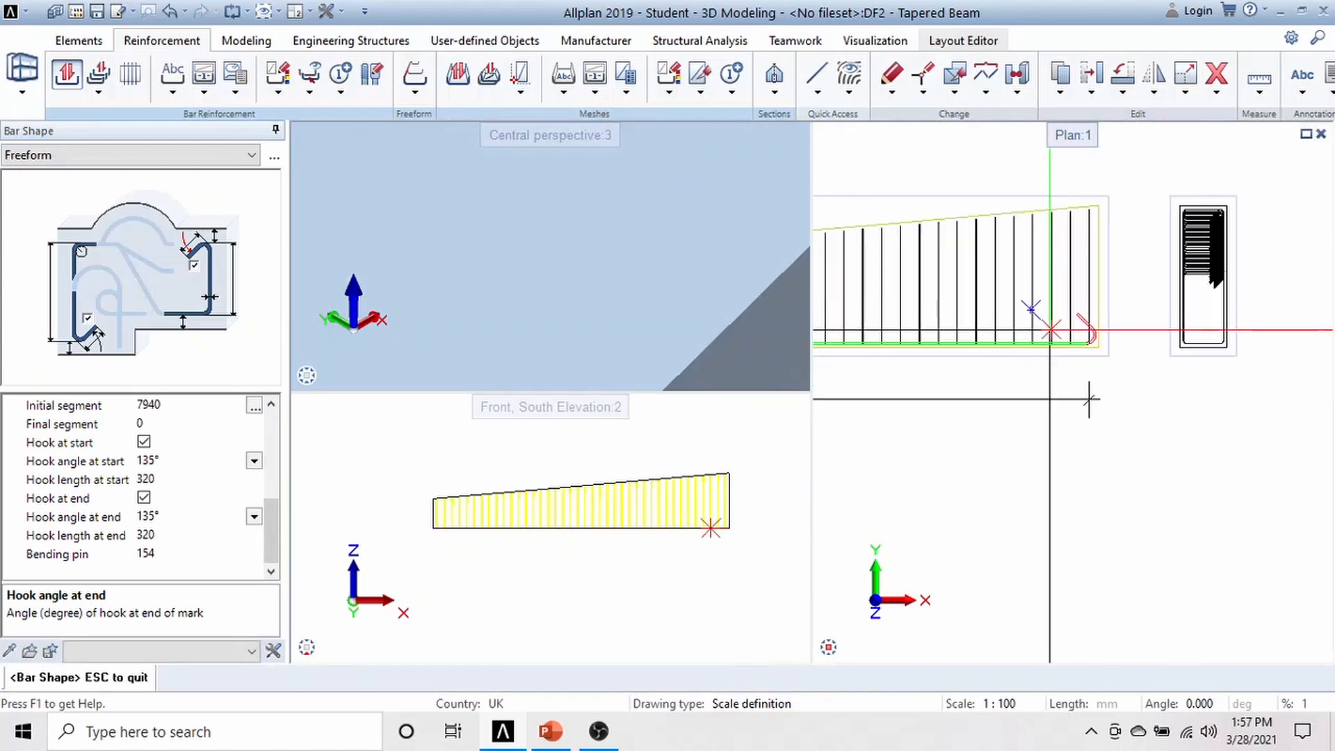
{"action": "key", "text": "Escape"}
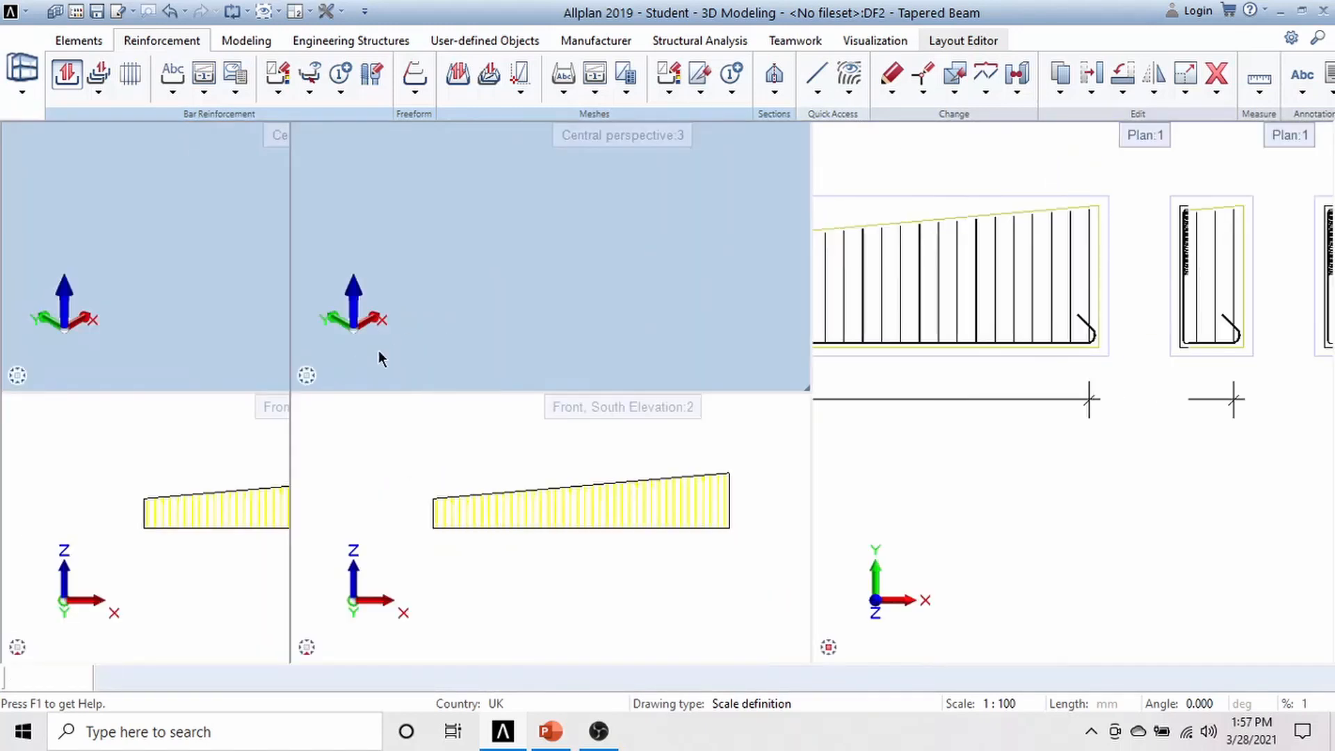
{"action": "left_click", "coordinate": [330, 375]}
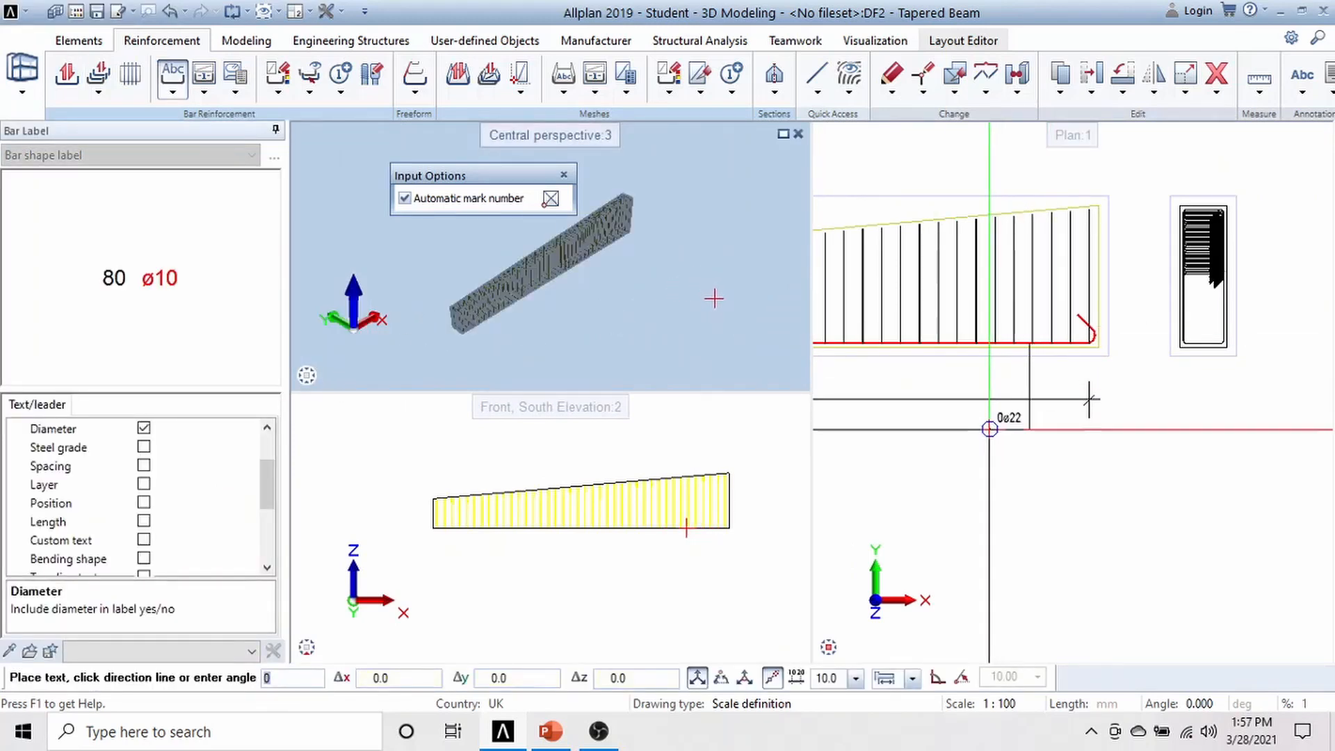
{"action": "key", "text": "Escape"}
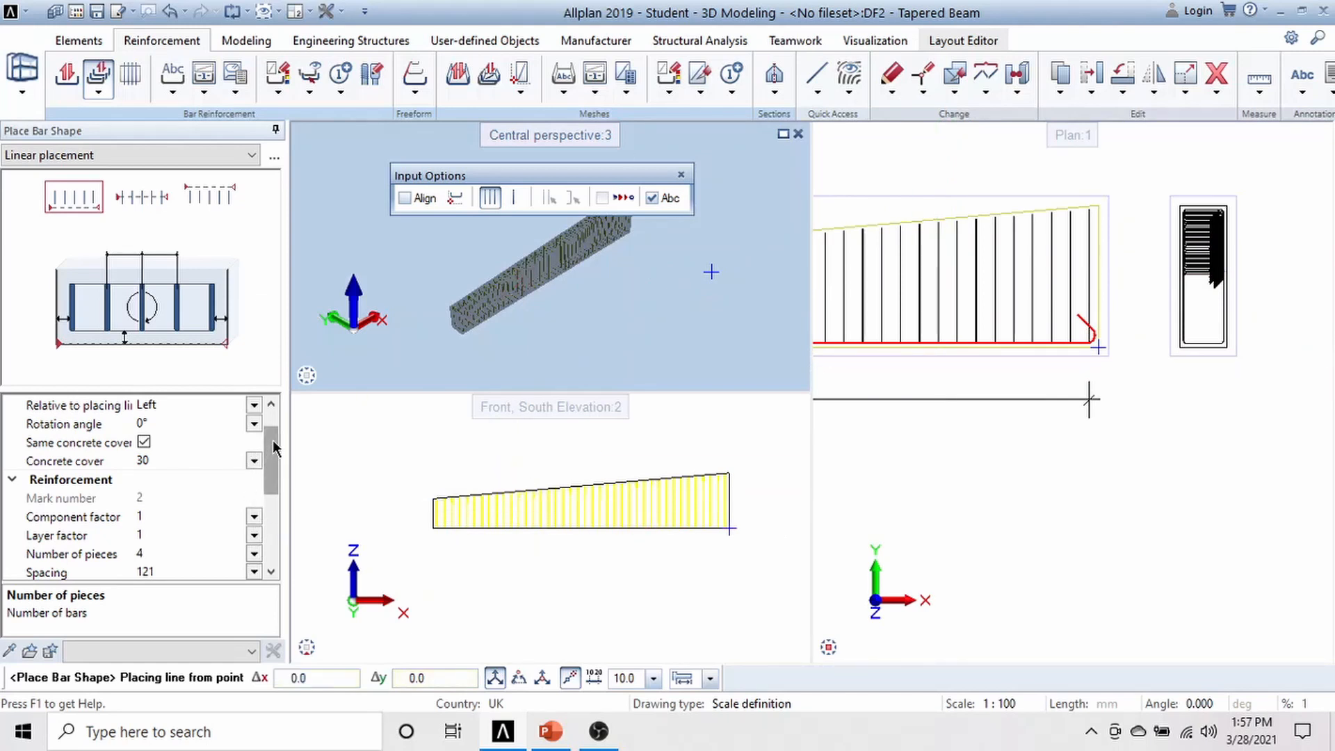
- Check the bottom bar count in the PowerPoint beam table, return to Allplan and set the linear placement to 6 pieces
{"action": "mouse_move", "coordinate": [273, 447]}
{"action": "left_mouse_down"}
{"action": "mouse_move", "coordinate": [277, 470]}
{"action": "mouse_move", "coordinate": [277, 457]}
{"action": "left_mouse_up"}
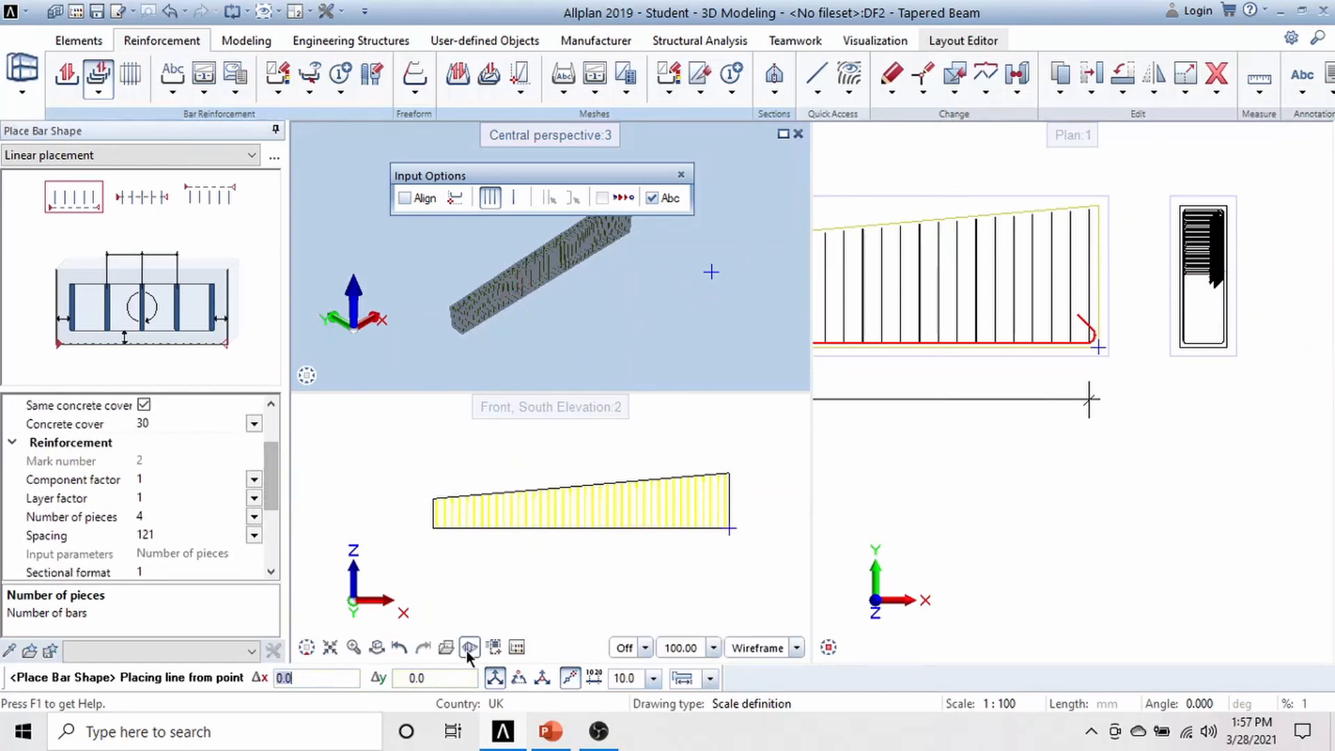
{"action": "left_click", "coordinate": [551, 732]}
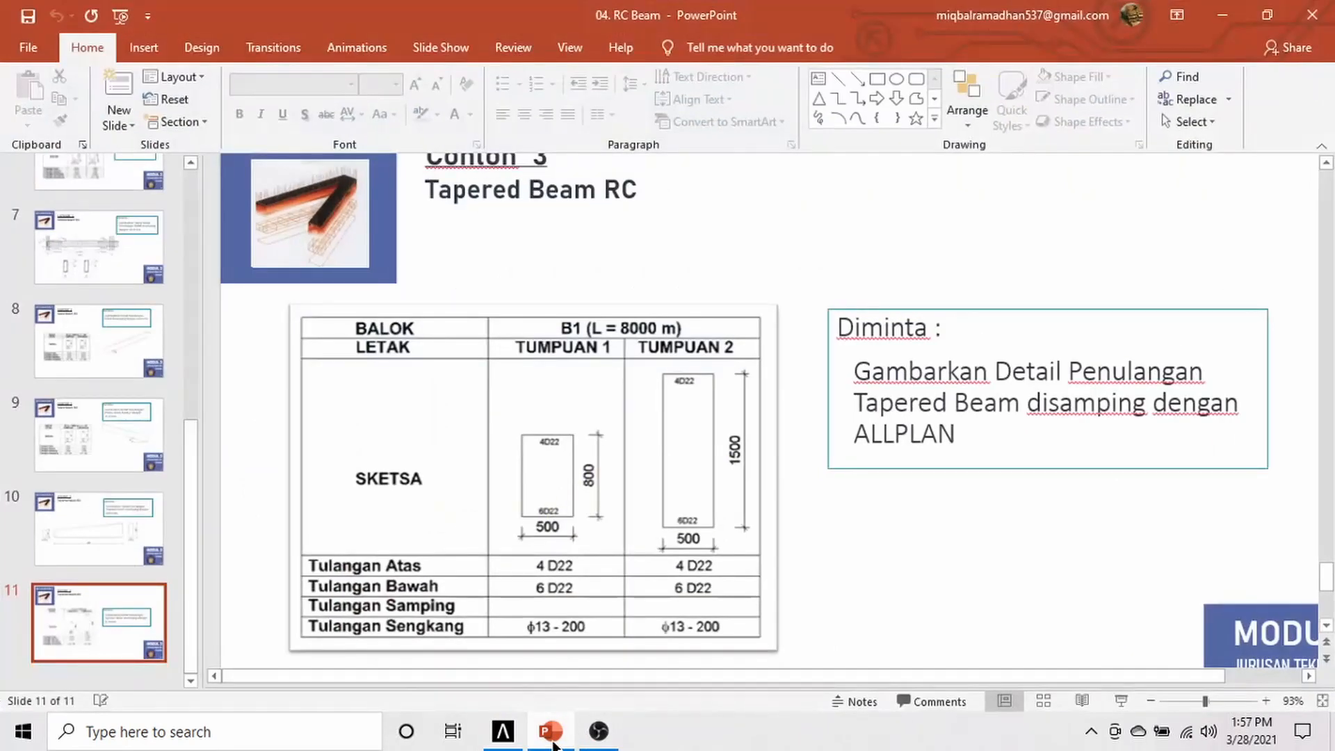
{"action": "left_click", "coordinate": [552, 742]}
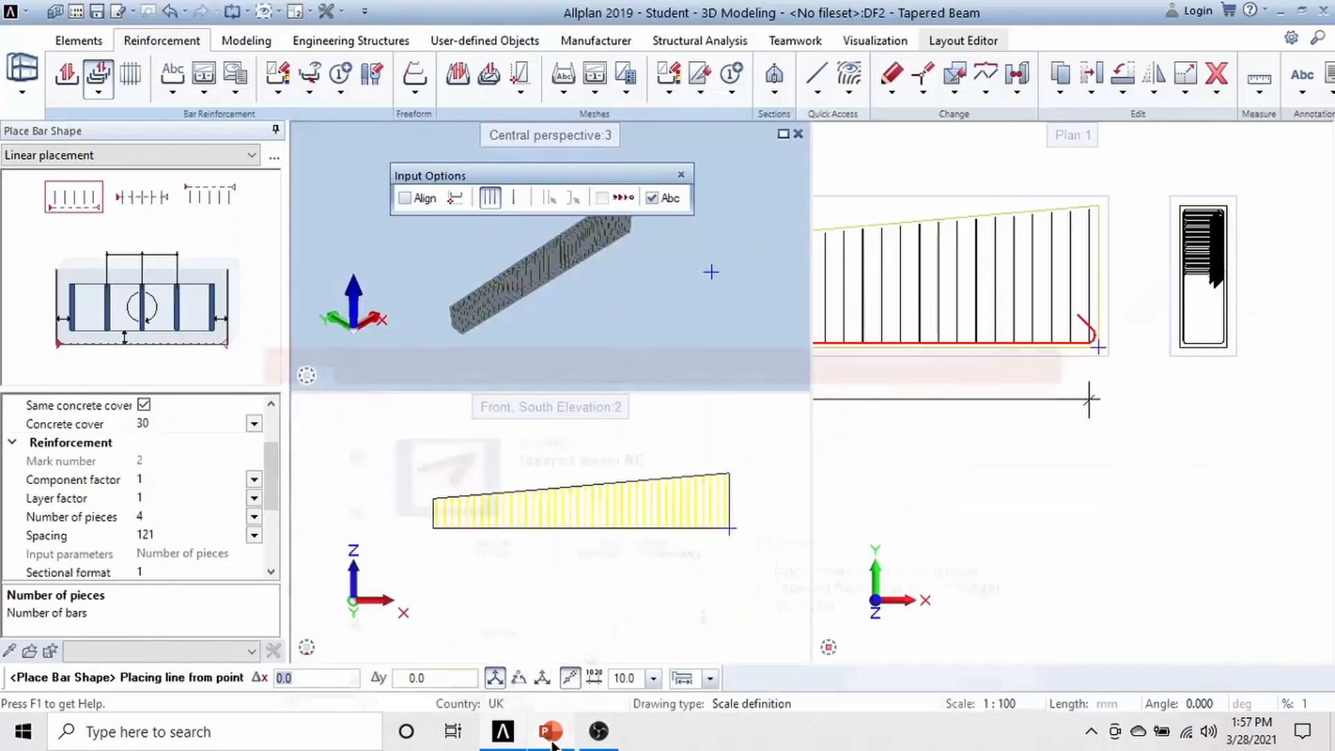
{"action": "left_click", "coordinate": [253, 518]}
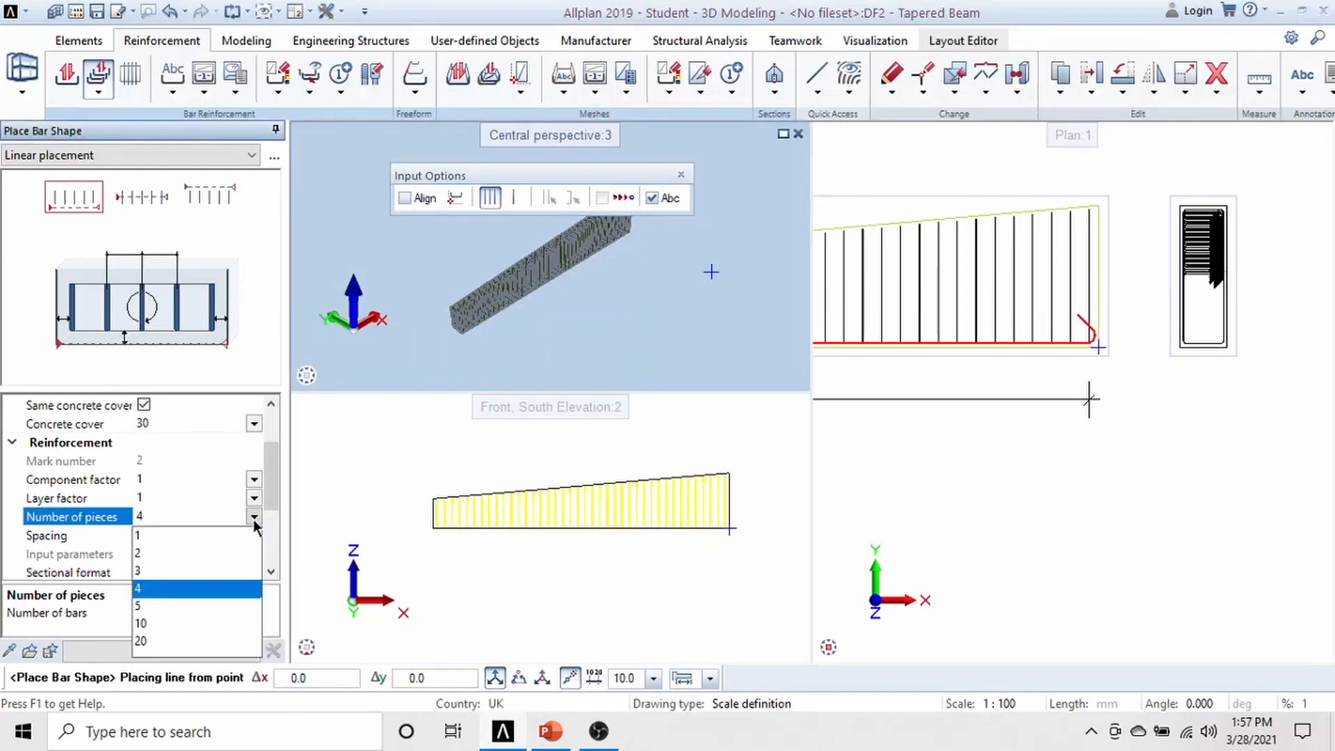
{"action": "left_click", "coordinate": [148, 517]}
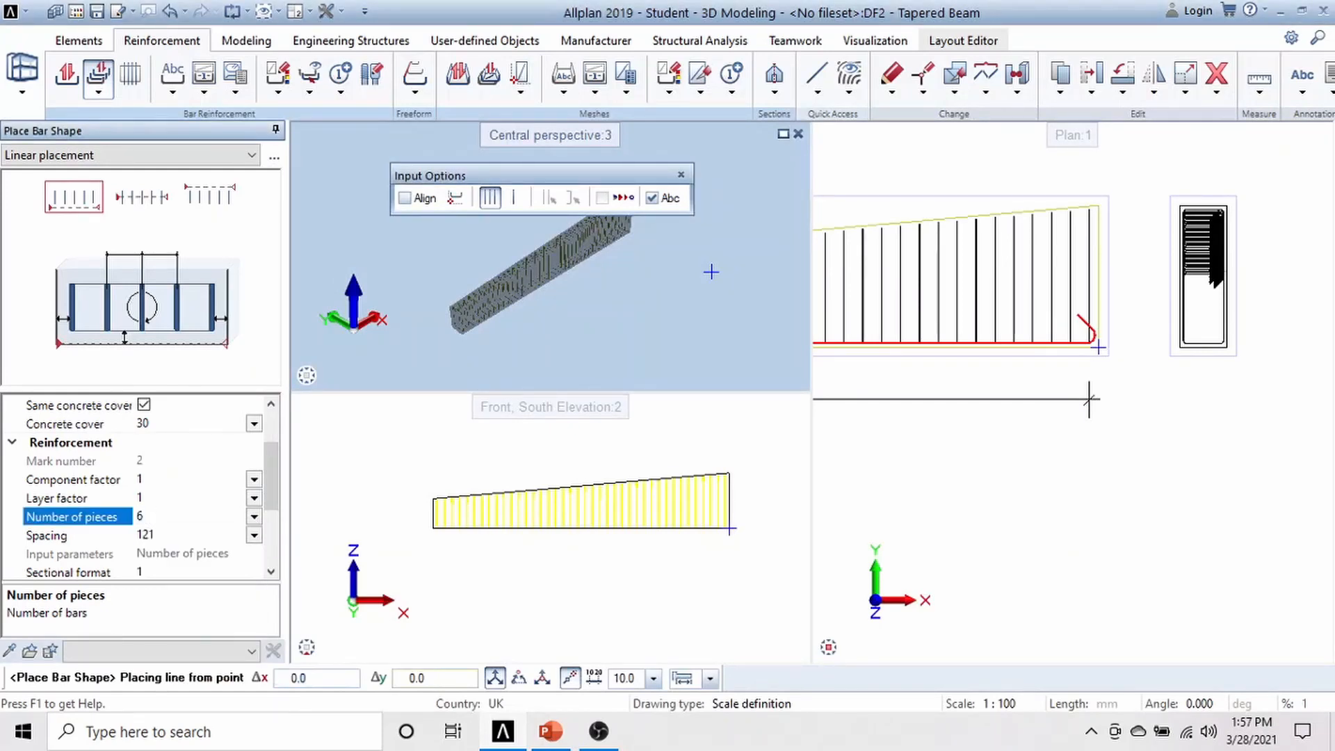
- Place the bottom bars along the stirrup's bottom leg in the east elevation, confirm the placement and skip its dimension line
{"action": "left_click", "coordinate": [454, 199]}
{"action": "scroll", "coordinate": [1089, 399], "scroll_direction": "up", "scroll_amount": 5}
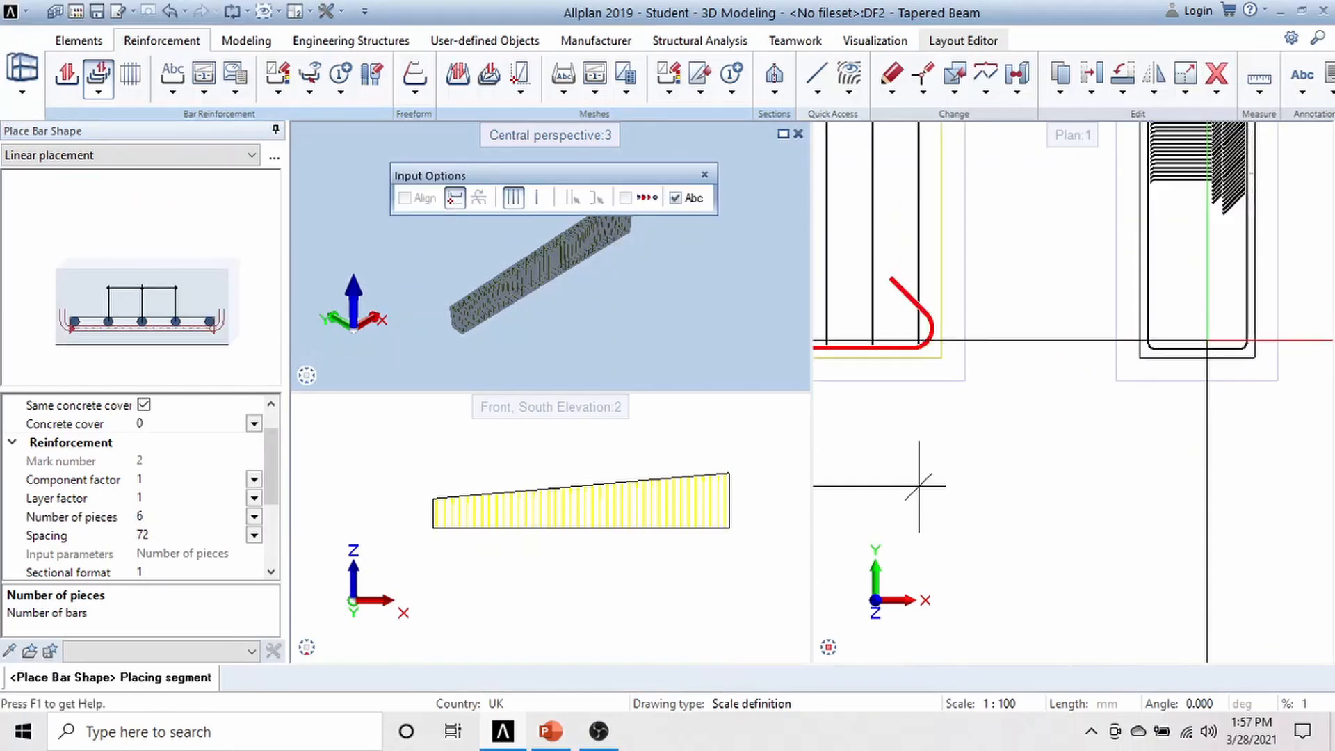
{"action": "left_click", "coordinate": [1202, 340]}
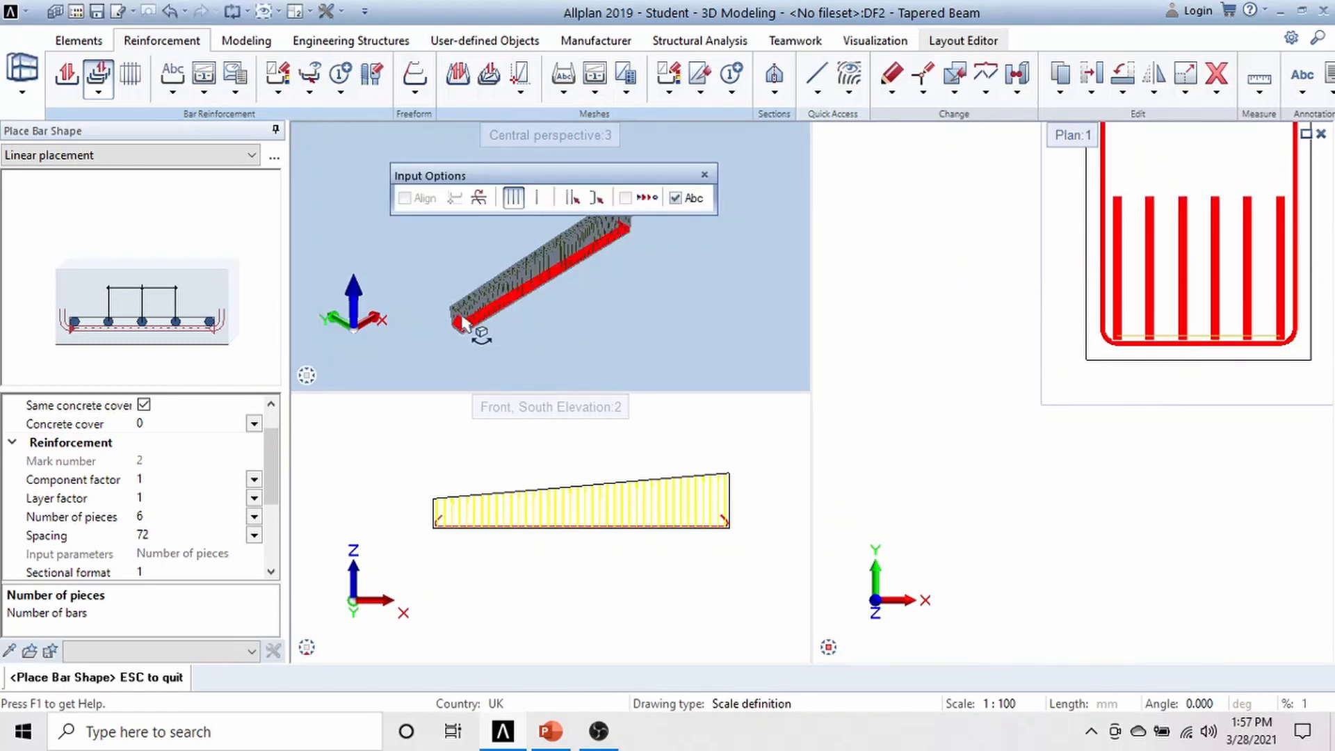
{"action": "scroll", "coordinate": [462, 321], "scroll_direction": "up", "scroll_amount": 6}
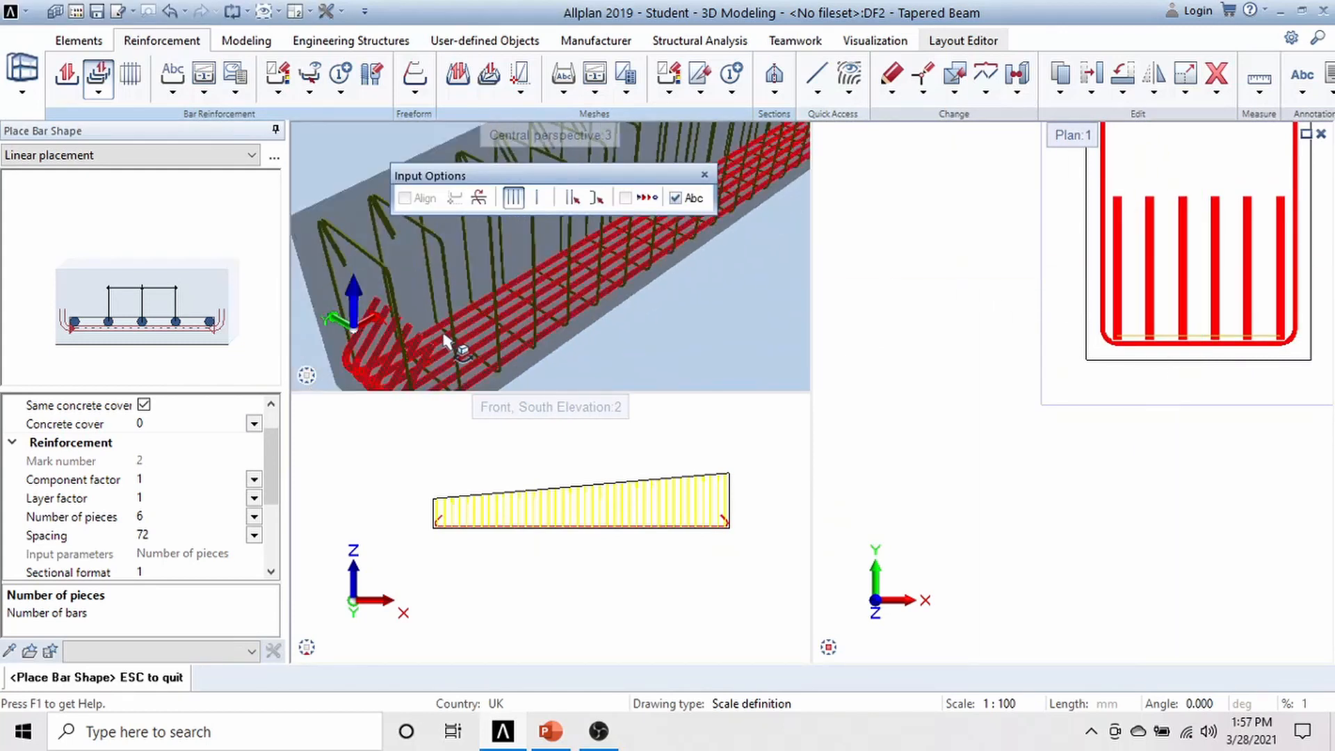
{"action": "scroll", "coordinate": [445, 335], "scroll_direction": "down", "scroll_amount": 2}
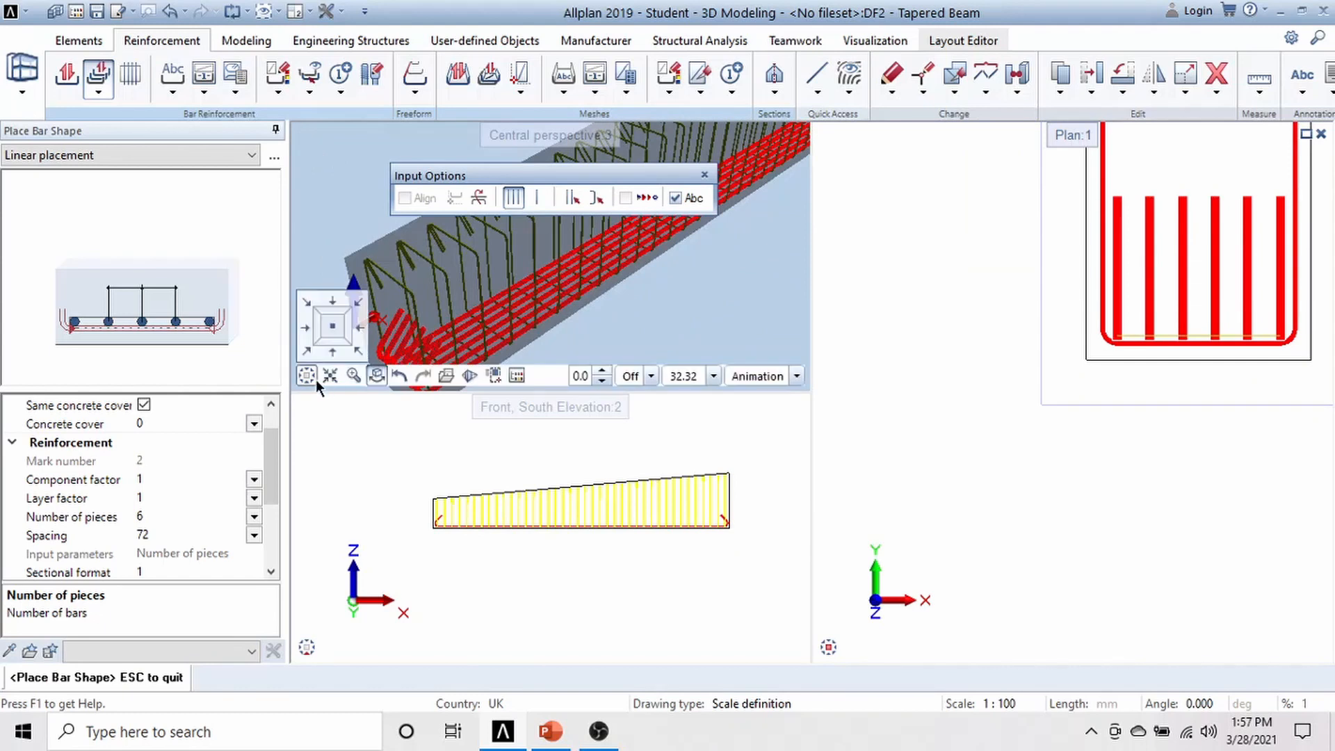
{"action": "left_click", "coordinate": [335, 375]}
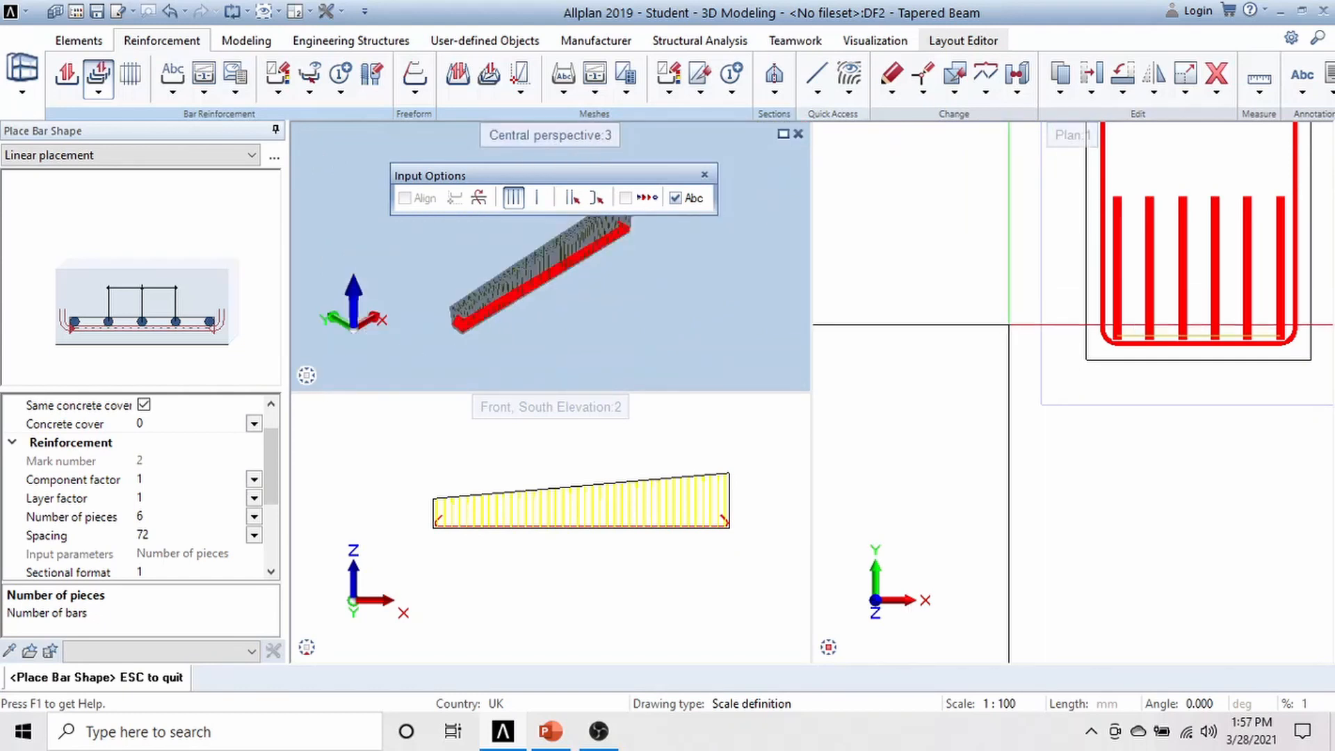
{"action": "left_click", "coordinate": [995, 332]}
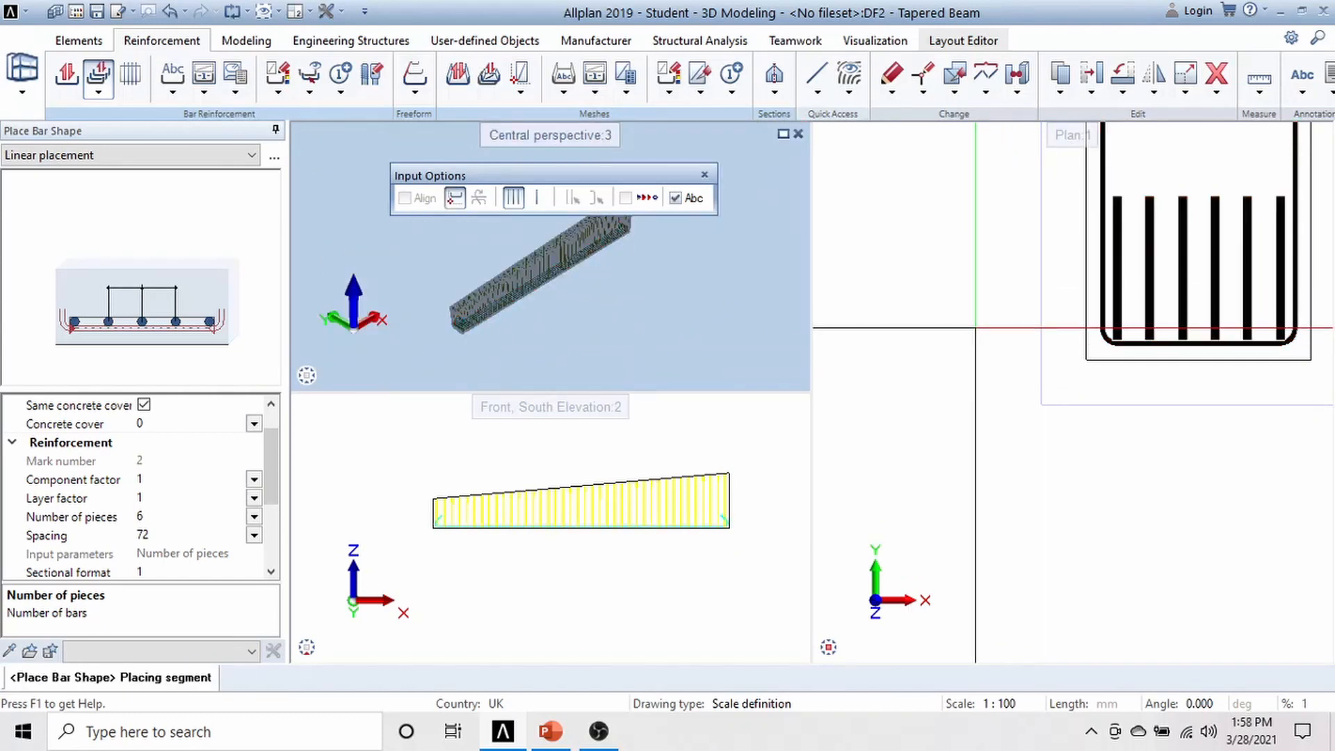
{"action": "left_click", "coordinate": [970, 337]}
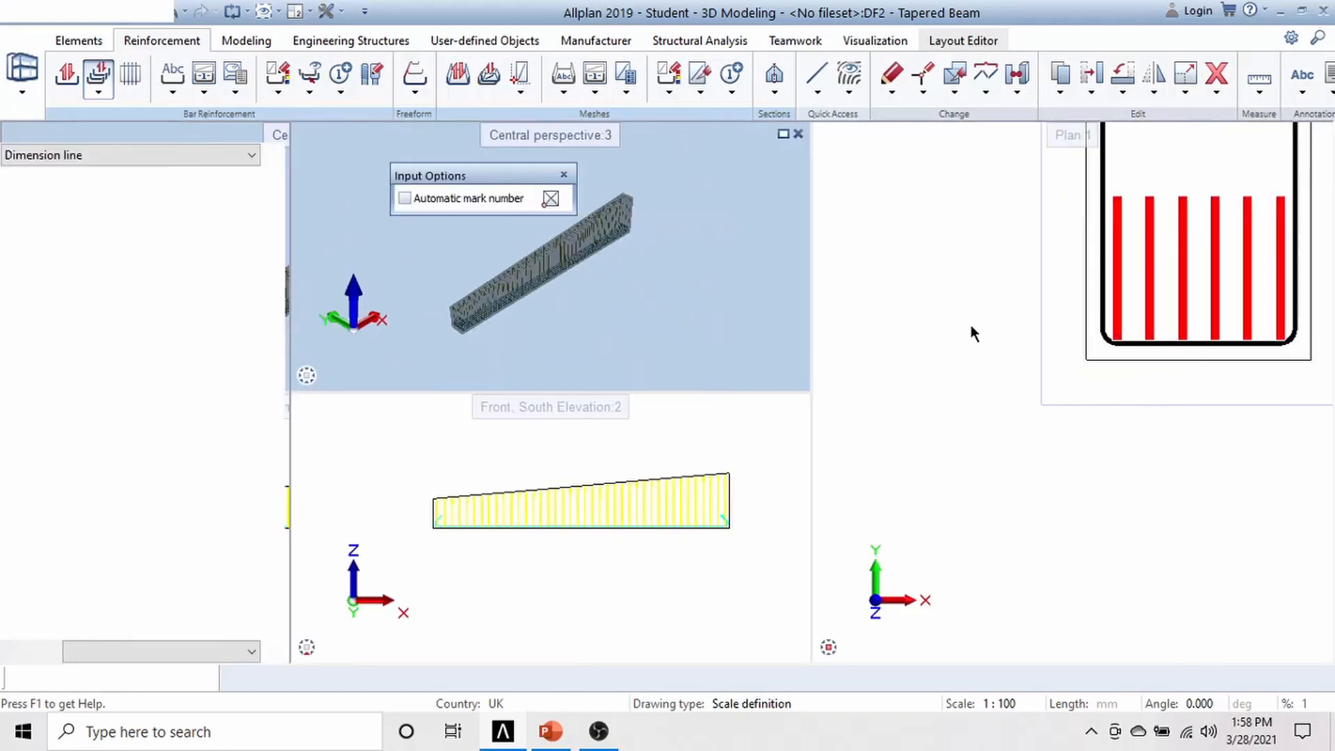
{"action": "key", "text": "Escape"}
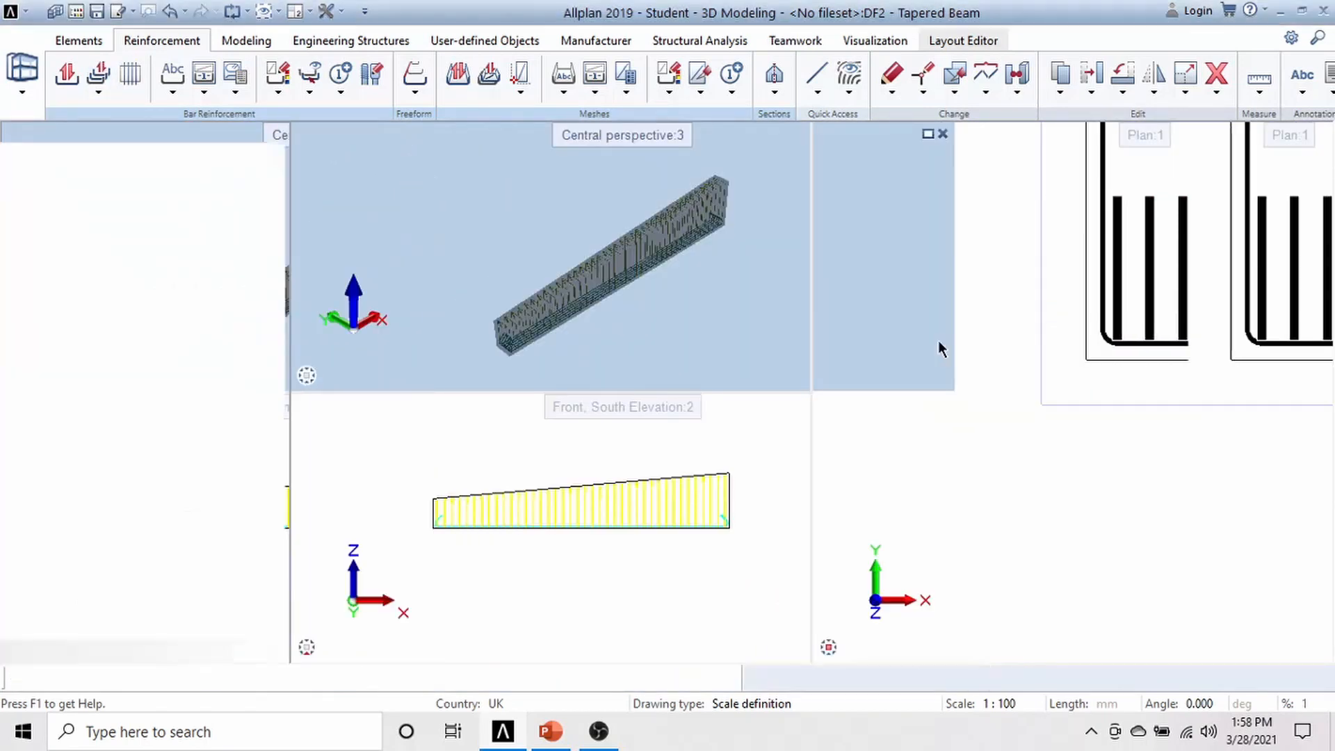
- Bring the whole south elevation into view, check the top bar specification on the PowerPoint slide and switch back to Allplan
{"action": "scroll", "coordinate": [936, 288], "scroll_direction": "down", "scroll_amount": 5}
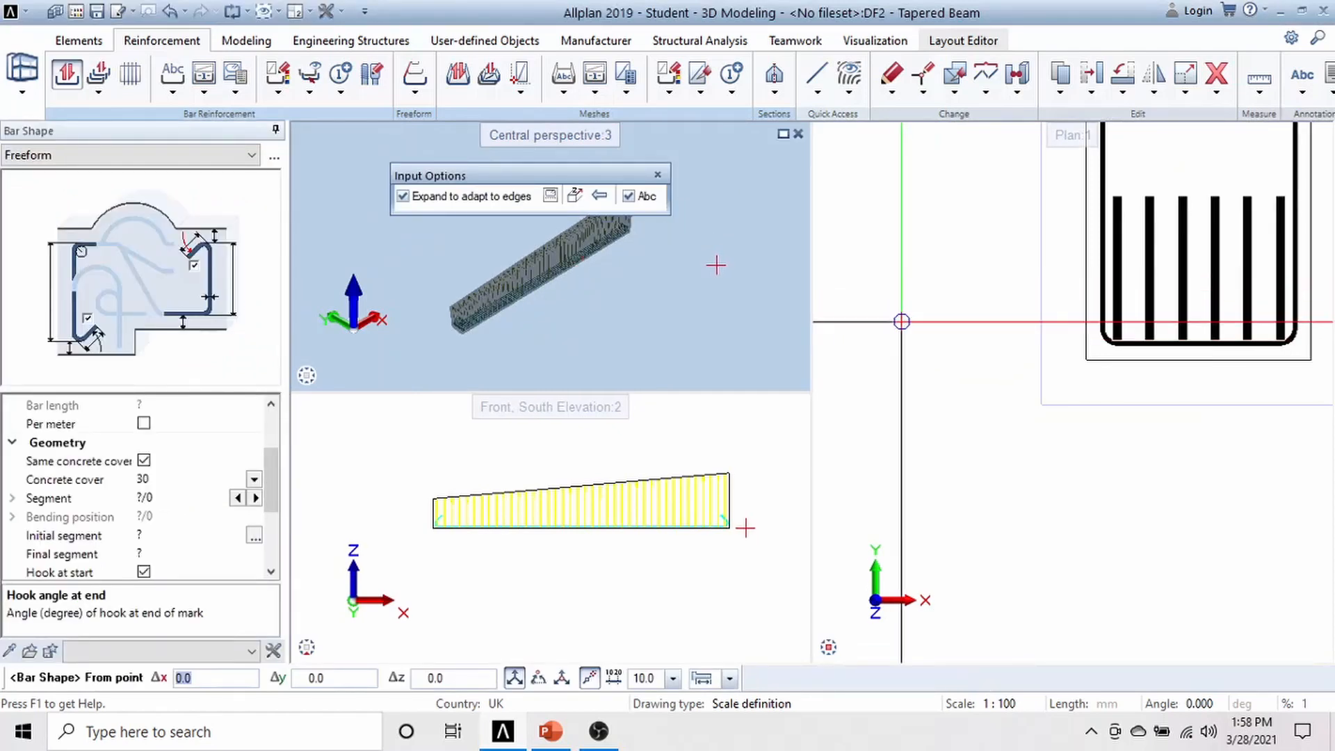
{"action": "middle_click_drag", "start_coordinate": [915, 441], "coordinate": [1147, 422]}
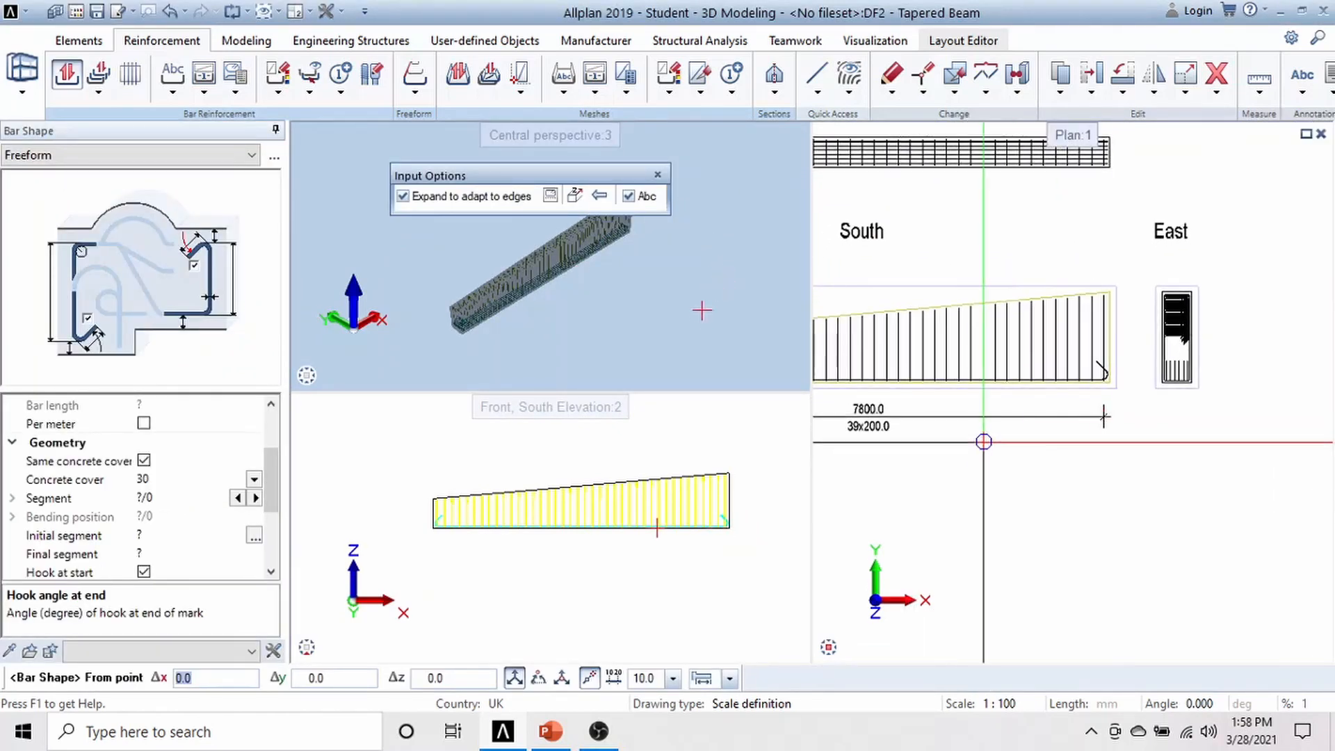
{"action": "middle_click_drag", "start_coordinate": [993, 454], "coordinate": [1138, 437]}
{"action": "scroll", "coordinate": [1041, 386], "scroll_direction": "down", "scroll_amount": 2}
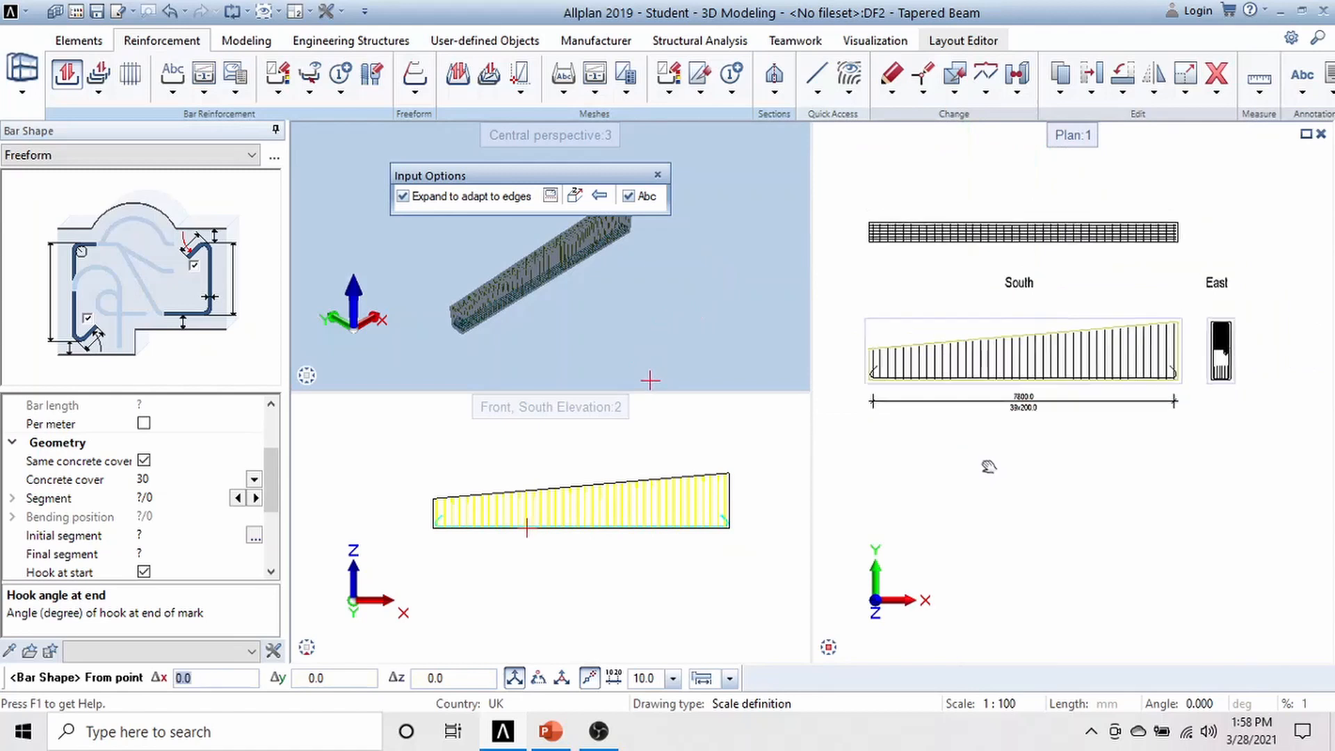
{"action": "middle_click_drag", "start_coordinate": [960, 355], "coordinate": [1002, 418]}
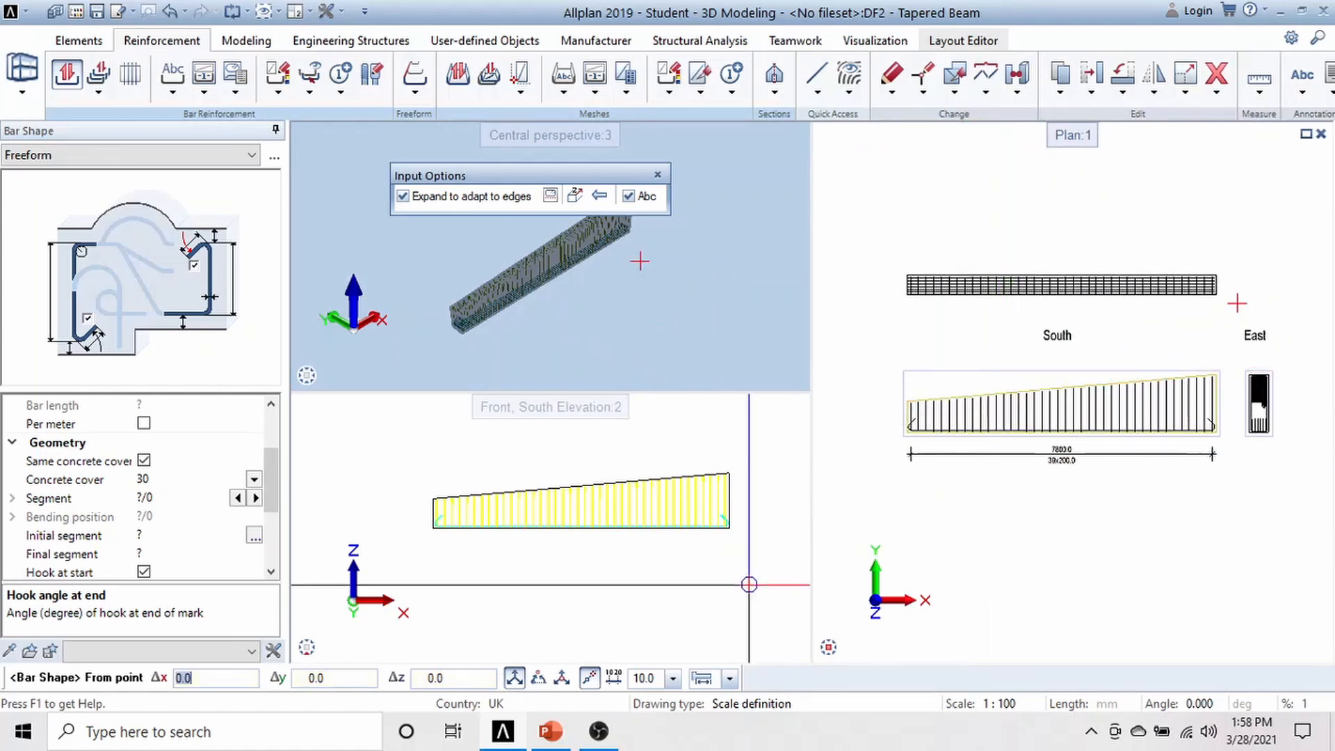
{"action": "left_click", "coordinate": [547, 739]}
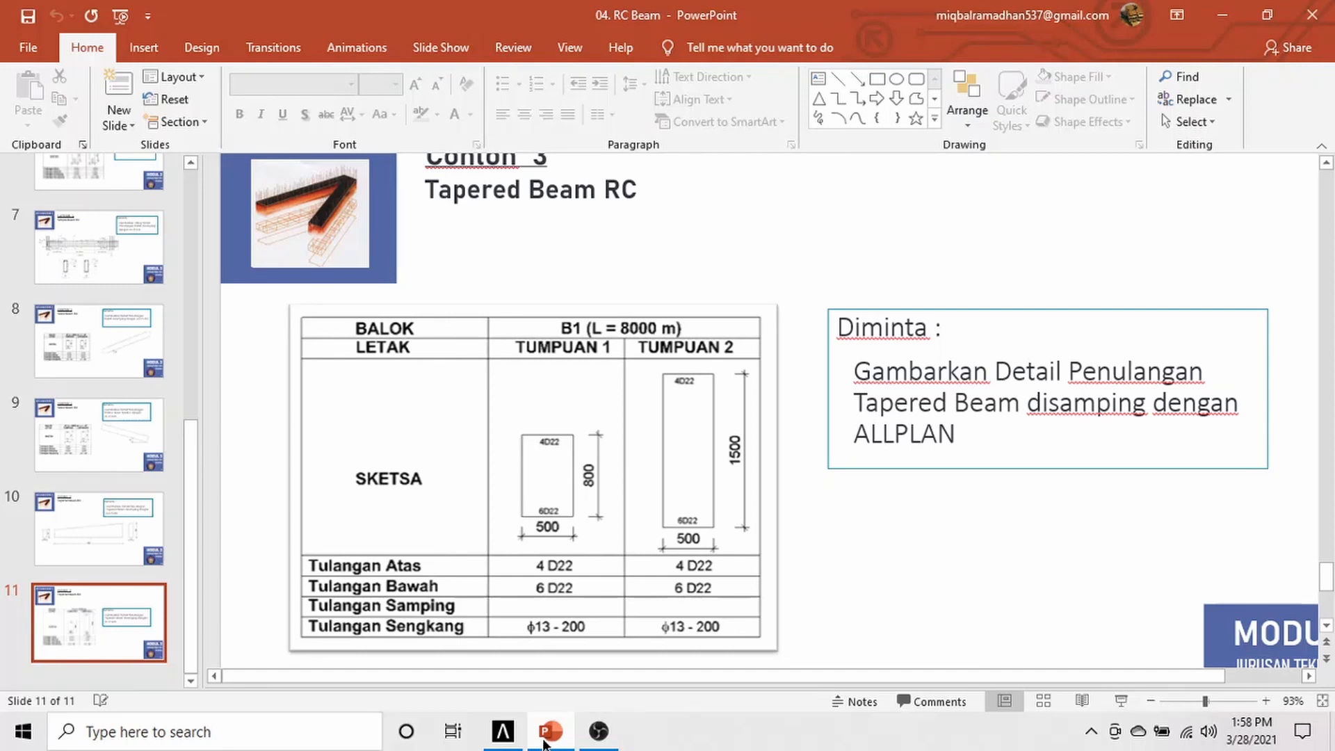
{"action": "left_click", "coordinate": [546, 738]}
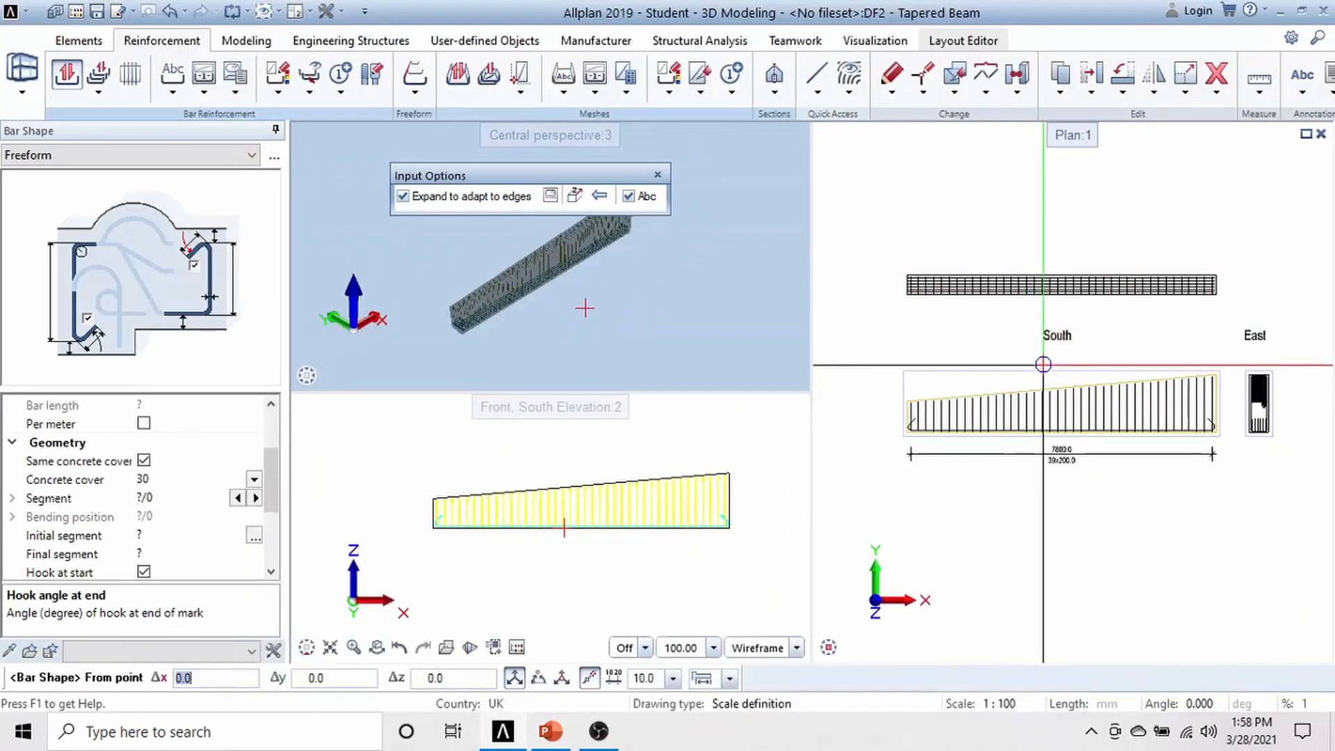
- Draw a ø22 bar along the beam's sloping top edge with its end hook turned down into the beam, and skip its label
{"action": "scroll", "coordinate": [240, 487], "scroll_direction": "up", "scroll_amount": 2}
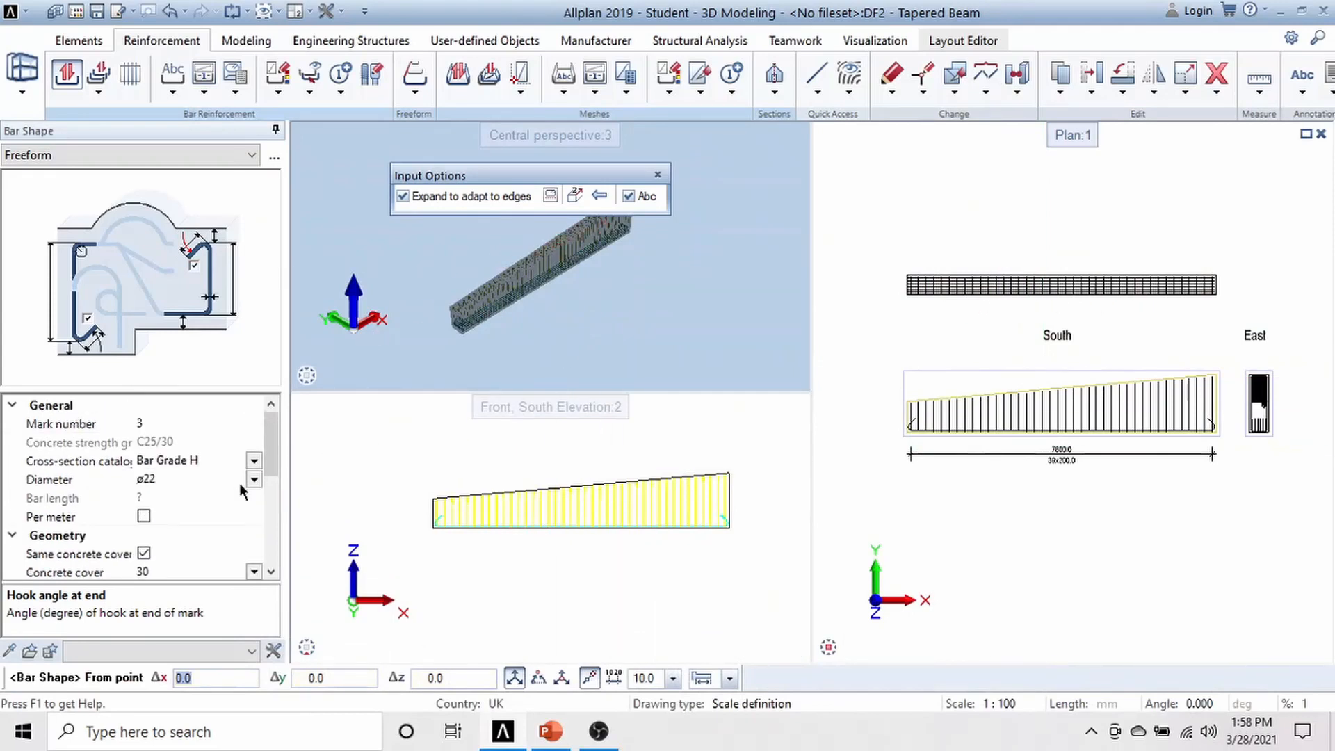
{"action": "scroll", "coordinate": [907, 402], "scroll_direction": "up", "scroll_amount": 5}
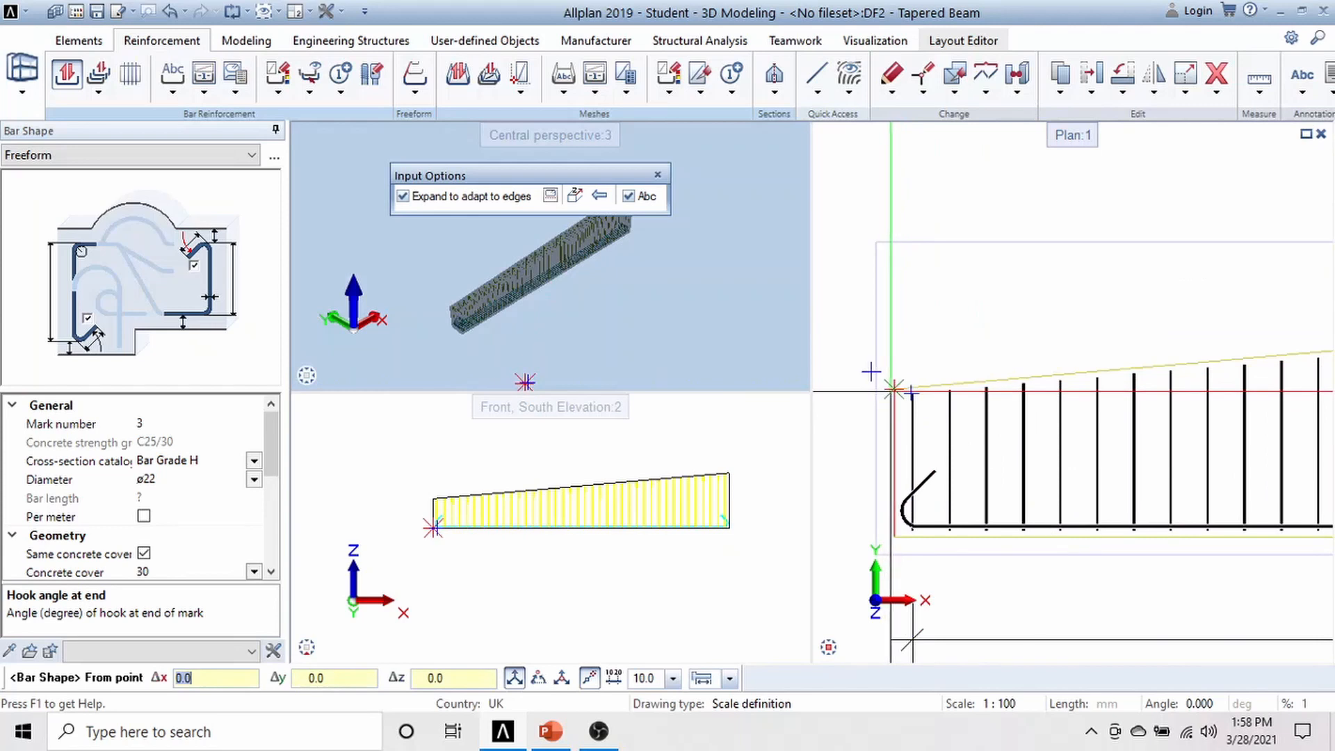
{"action": "left_click", "coordinate": [893, 390]}
{"action": "scroll", "coordinate": [1285, 320], "scroll_direction": "down", "scroll_amount": 4}
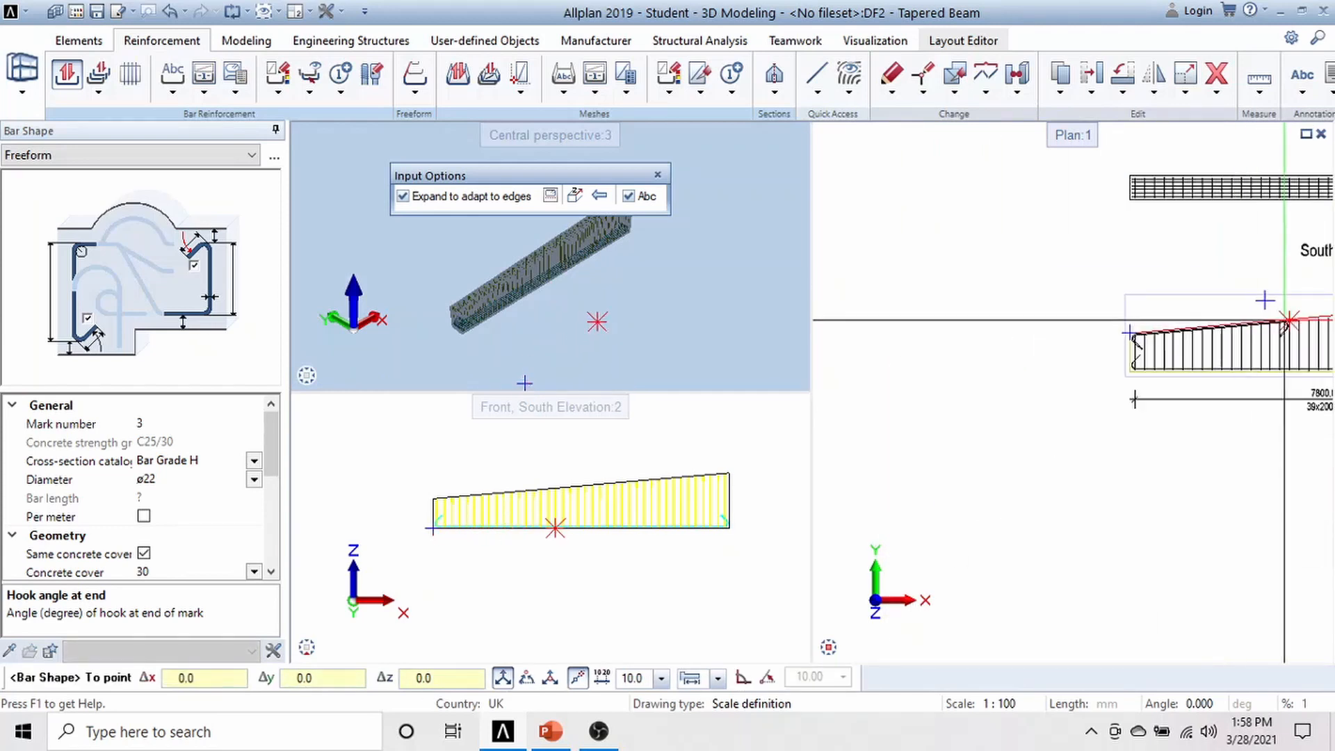
{"action": "scroll", "coordinate": [1286, 320], "scroll_direction": "down", "scroll_amount": 2}
{"action": "scroll", "coordinate": [1230, 299], "scroll_direction": "up", "scroll_amount": 7}
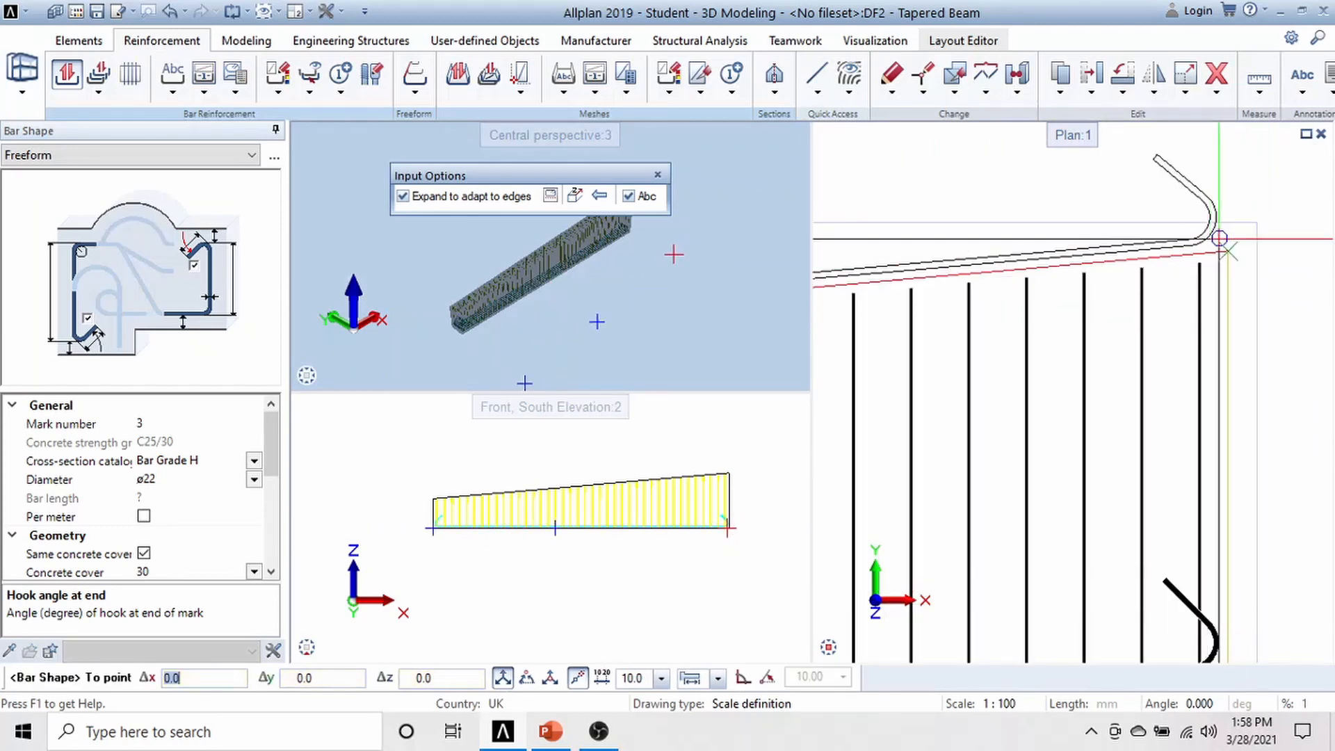
{"action": "left_click", "coordinate": [1227, 251]}
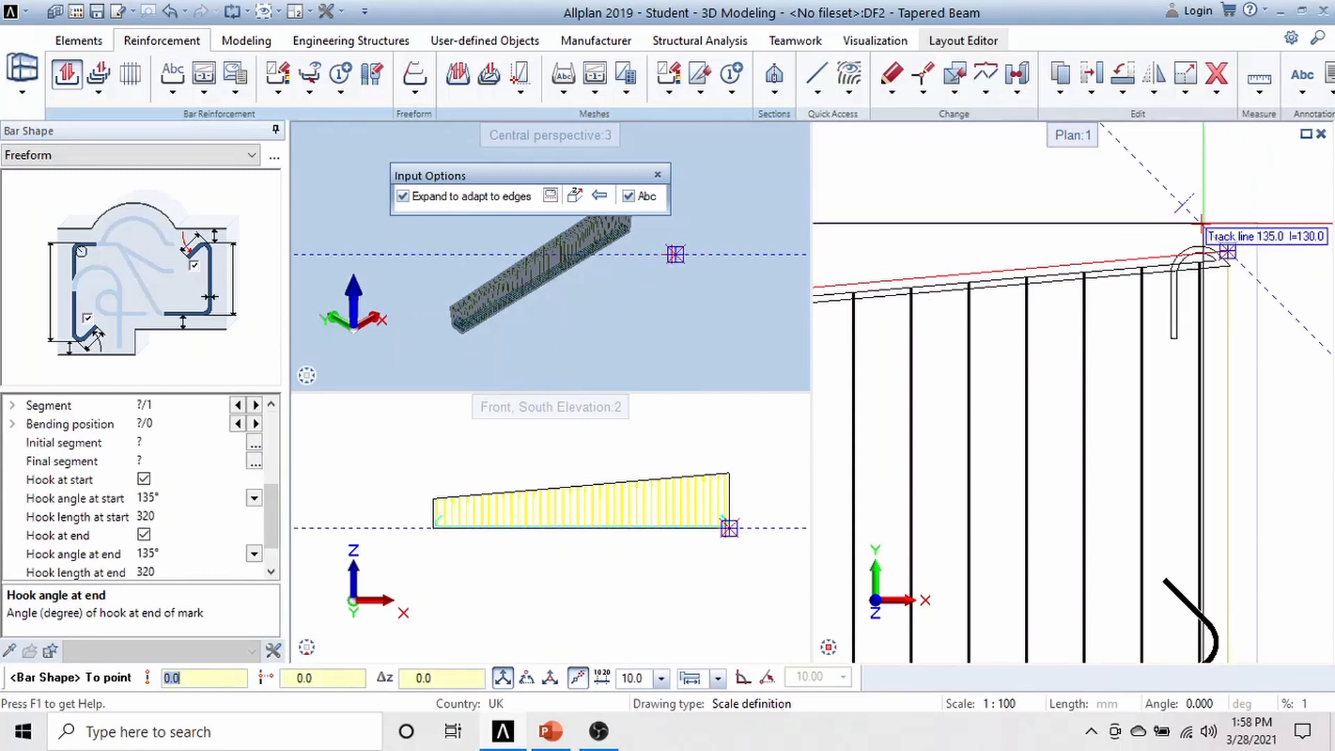
{"action": "key", "text": "Escape"}
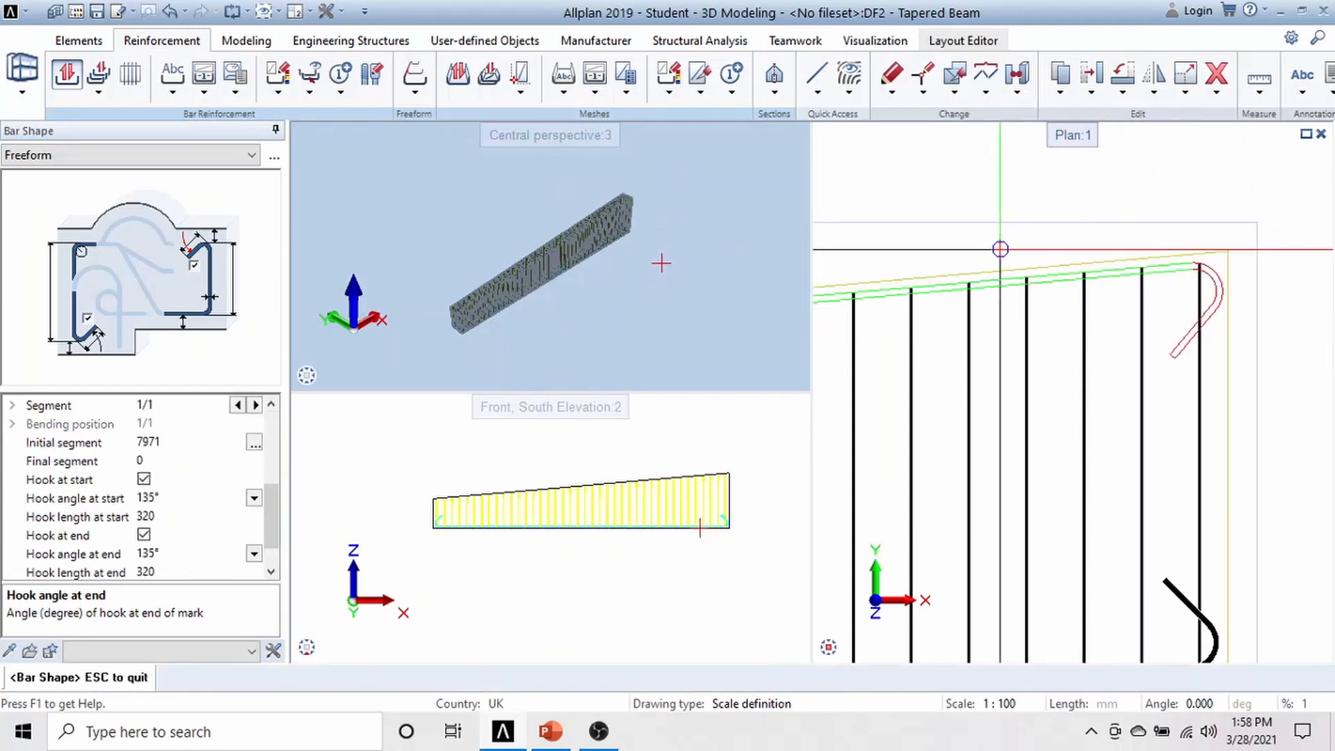
{"action": "left_click", "coordinate": [986, 240]}
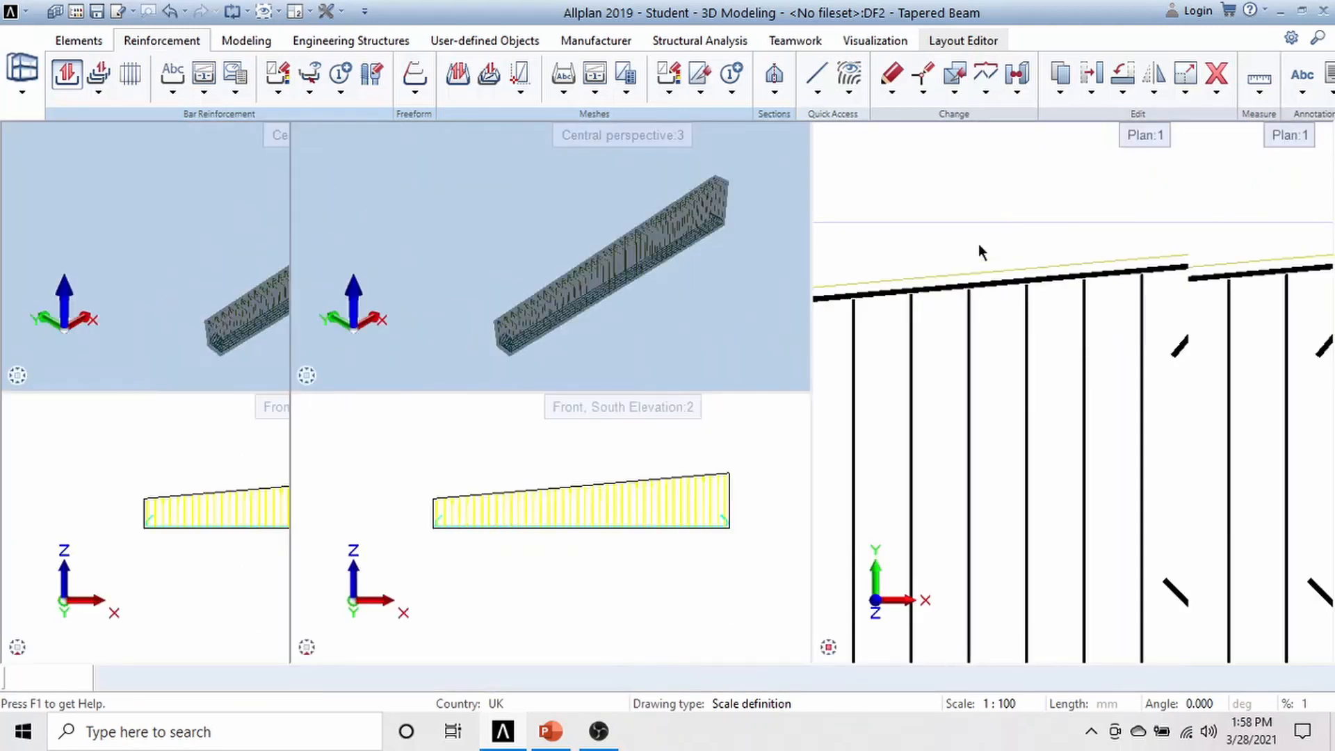
{"action": "key", "text": "Escape"}
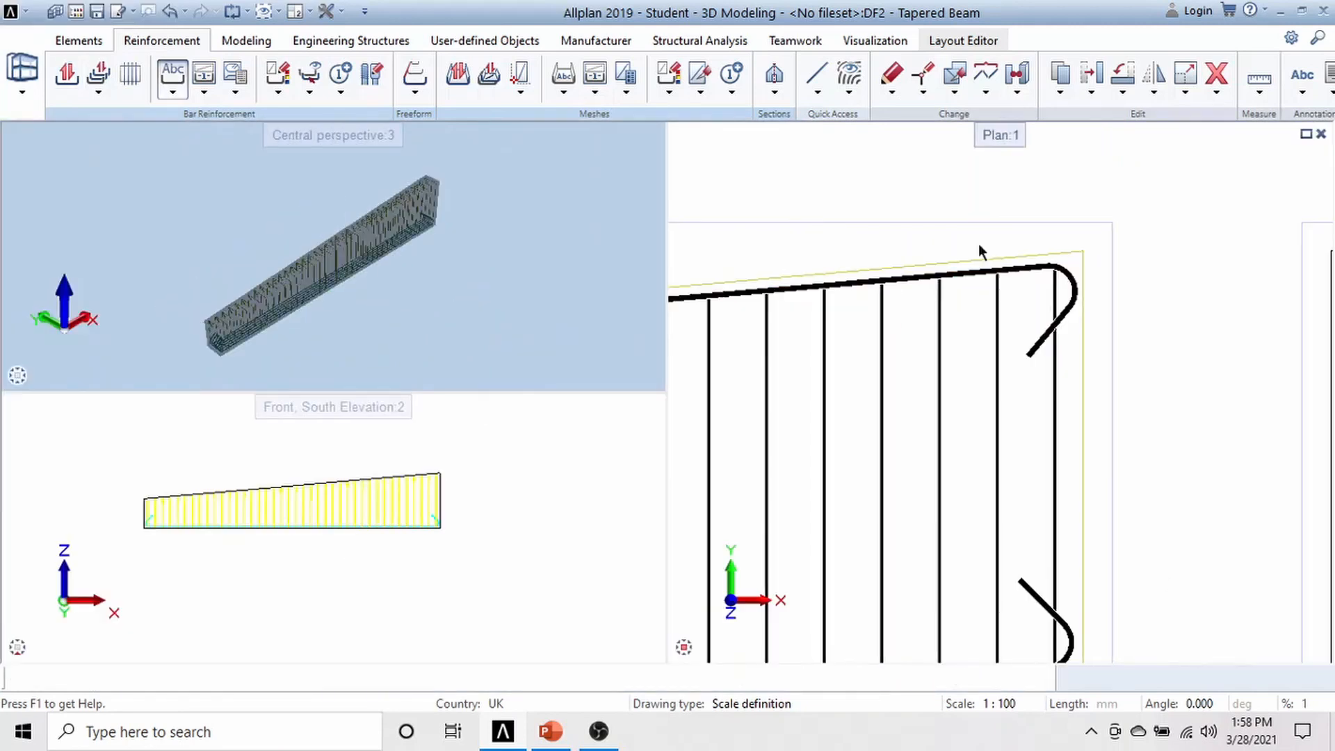
{"action": "scroll", "coordinate": [1228, 250], "scroll_direction": "down", "scroll_amount": 3}
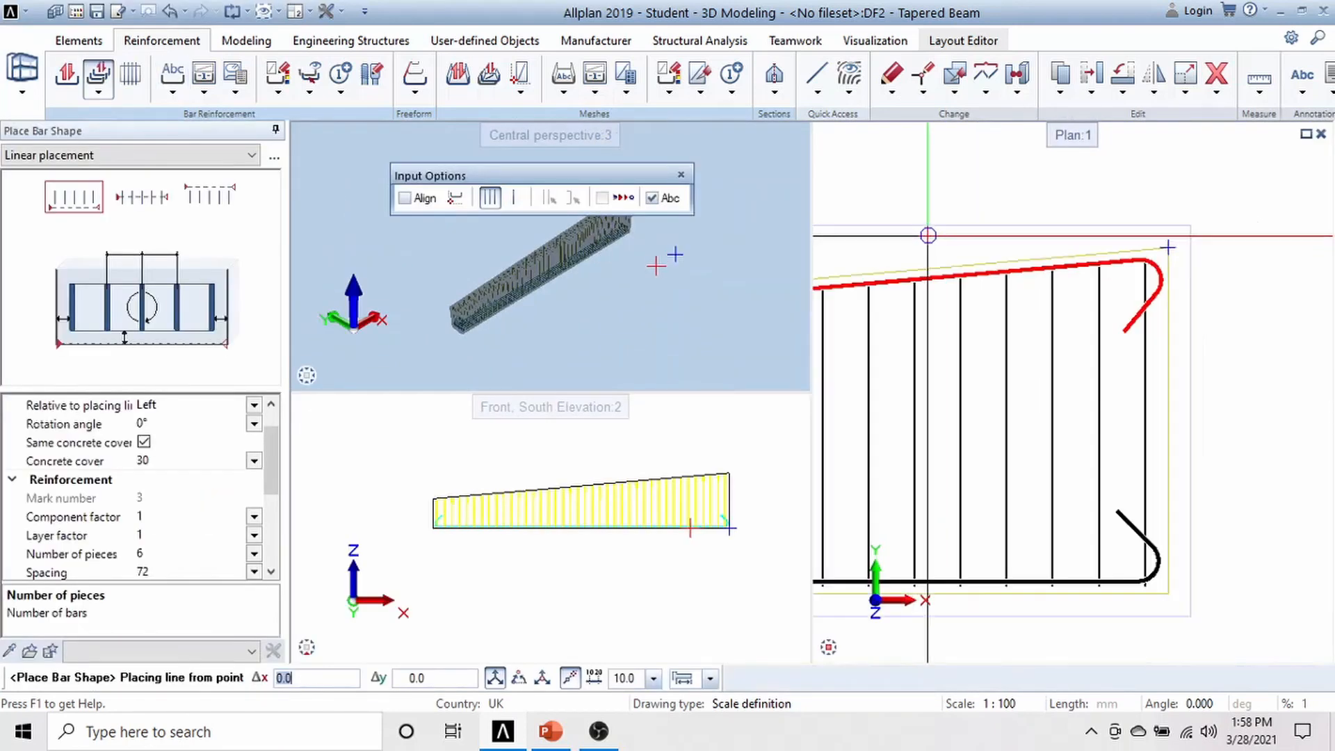
- Set the linear placement of the sloping top bar to 4 pieces
{"action": "scroll", "coordinate": [944, 360], "scroll_direction": "up", "scroll_amount": 2}
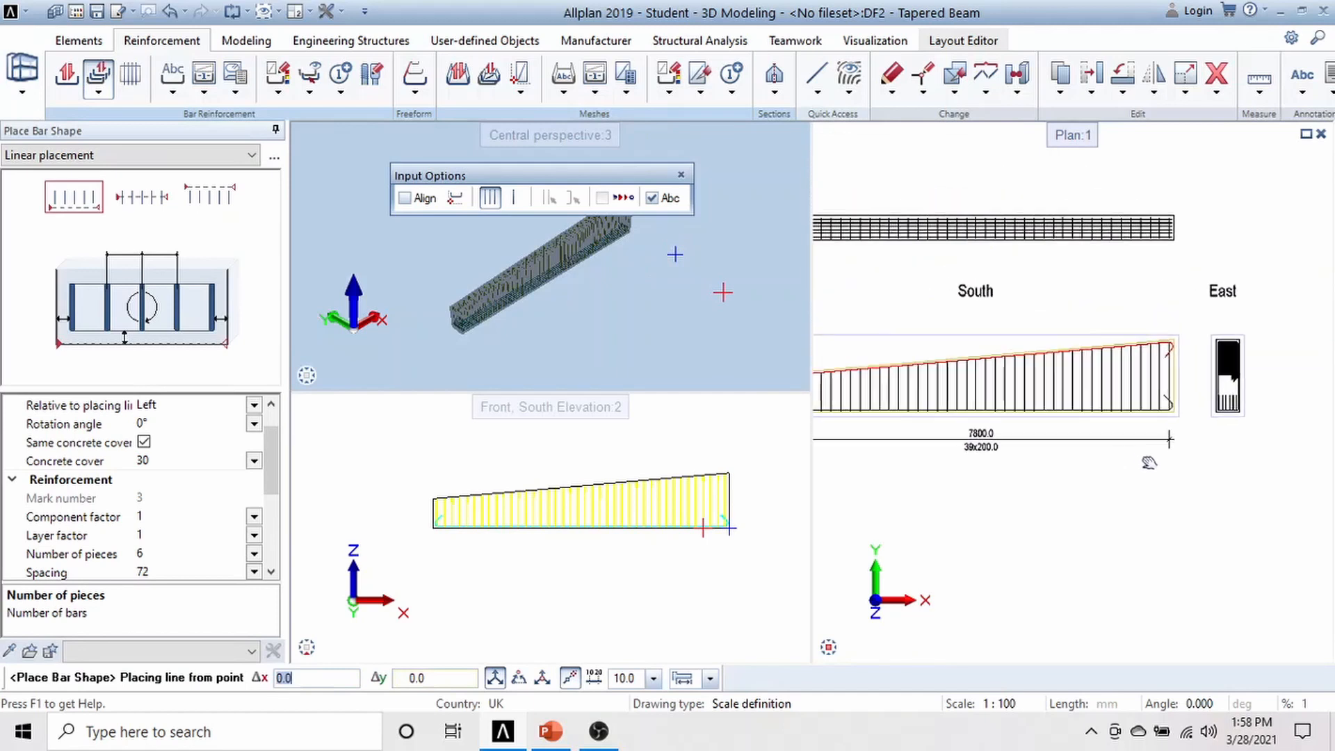
{"action": "scroll", "coordinate": [1024, 360], "scroll_direction": "up", "scroll_amount": 1}
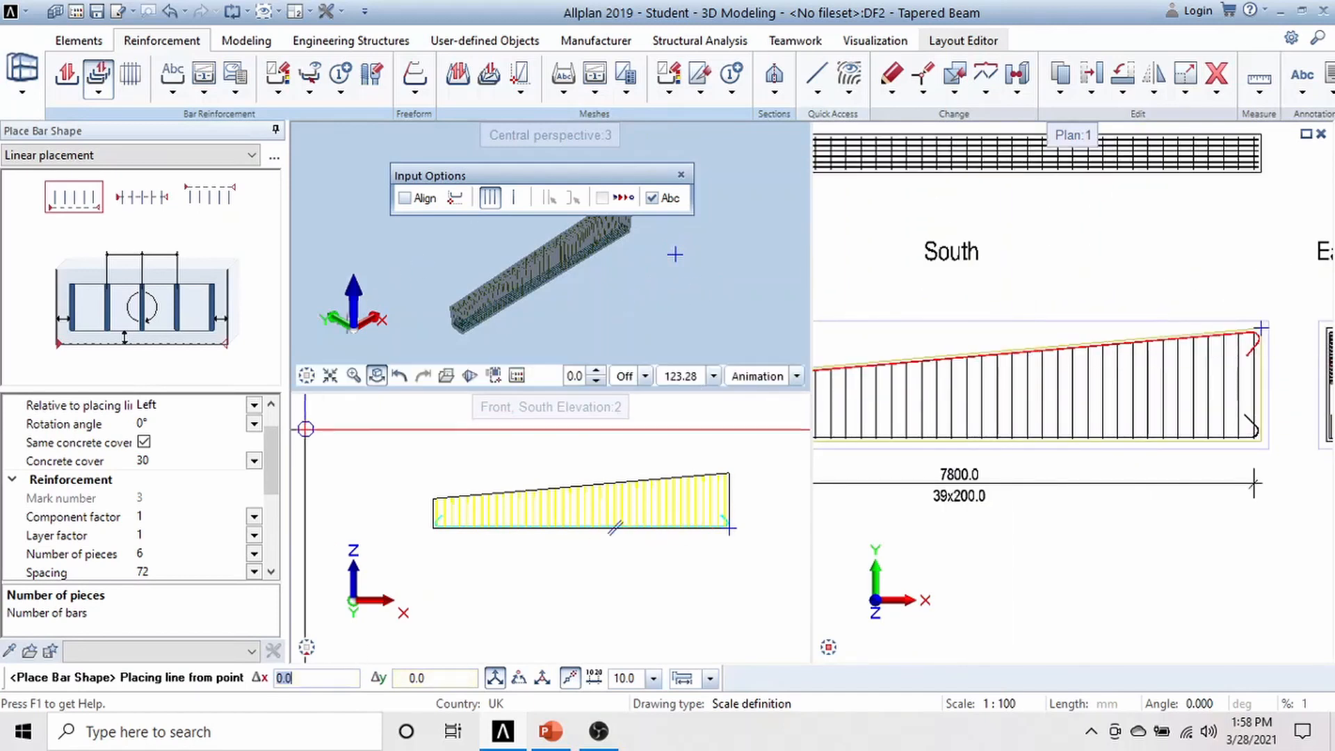
{"action": "left_click_drag", "start_coordinate": [272, 439], "coordinate": [271, 477]}
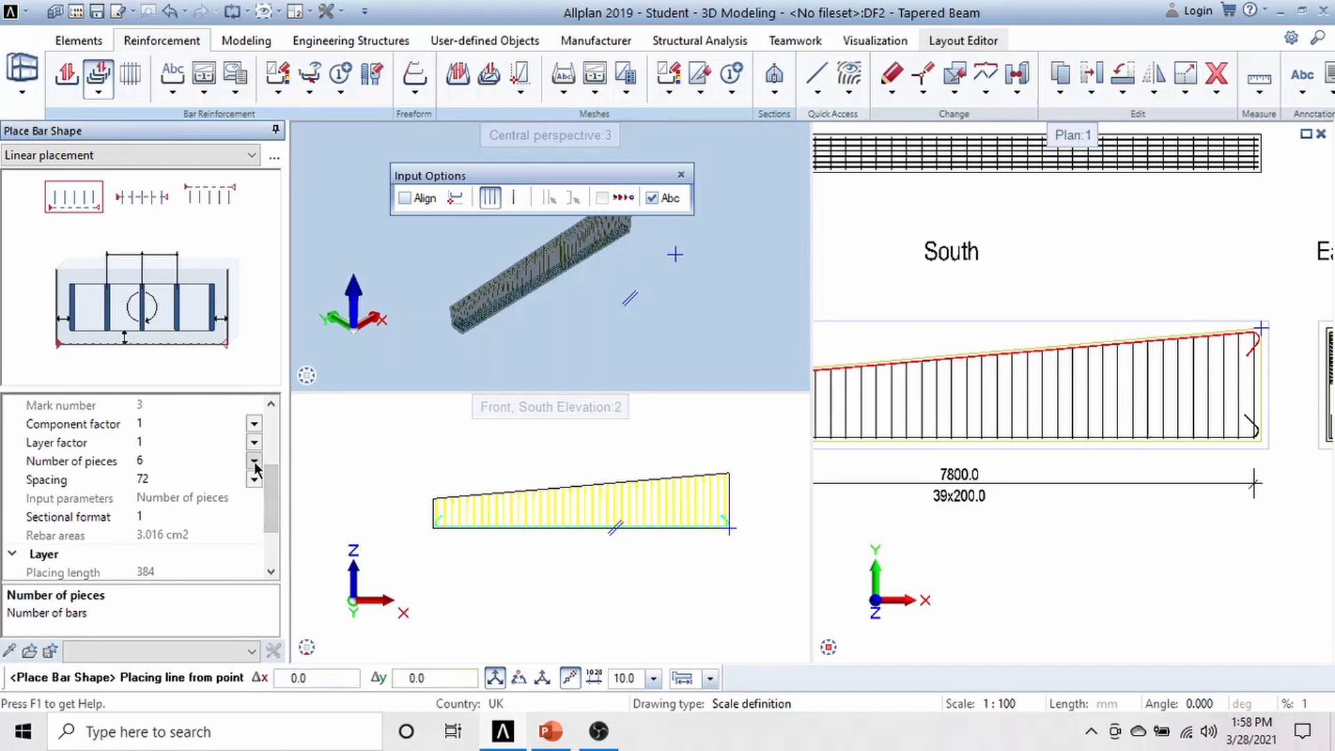
{"action": "left_click", "coordinate": [254, 461]}
{"action": "left_click", "coordinate": [138, 533]}
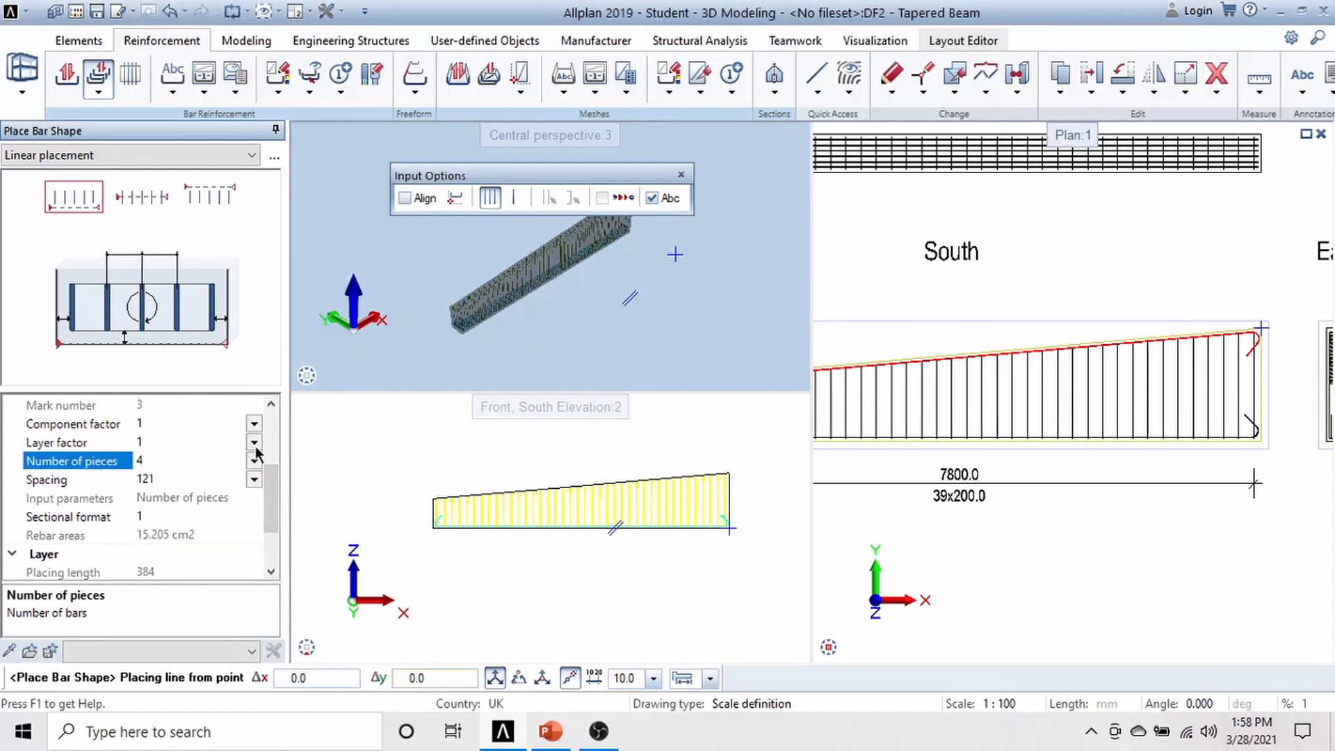
- Place the top bars along the stirrup's top leg in the east elevation, confirm the placement, skip its dimension line and end bar placement
{"action": "left_click", "coordinate": [451, 203]}
{"action": "scroll", "coordinate": [1106, 320], "scroll_direction": "down", "scroll_amount": 3}
{"action": "scroll", "coordinate": [1203, 317], "scroll_direction": "up", "scroll_amount": 4}
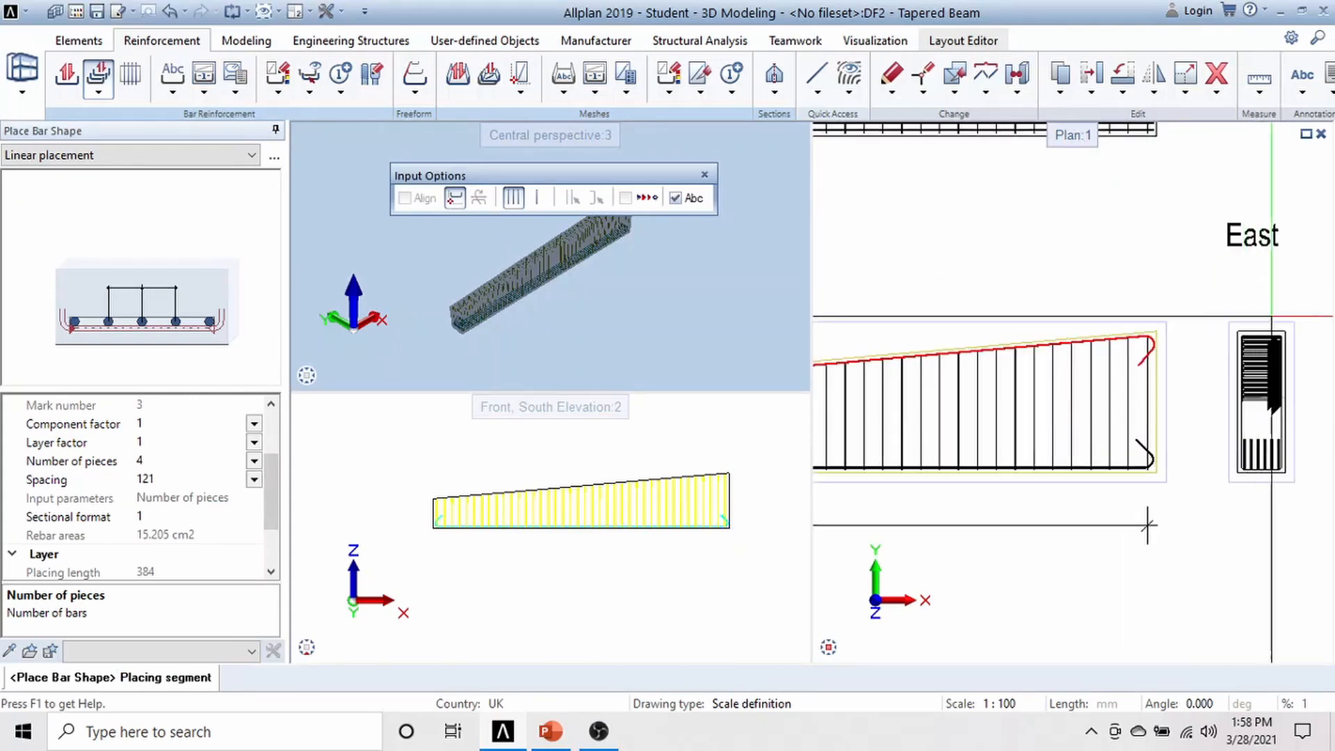
{"action": "scroll", "coordinate": [1271, 317], "scroll_direction": "up", "scroll_amount": 5}
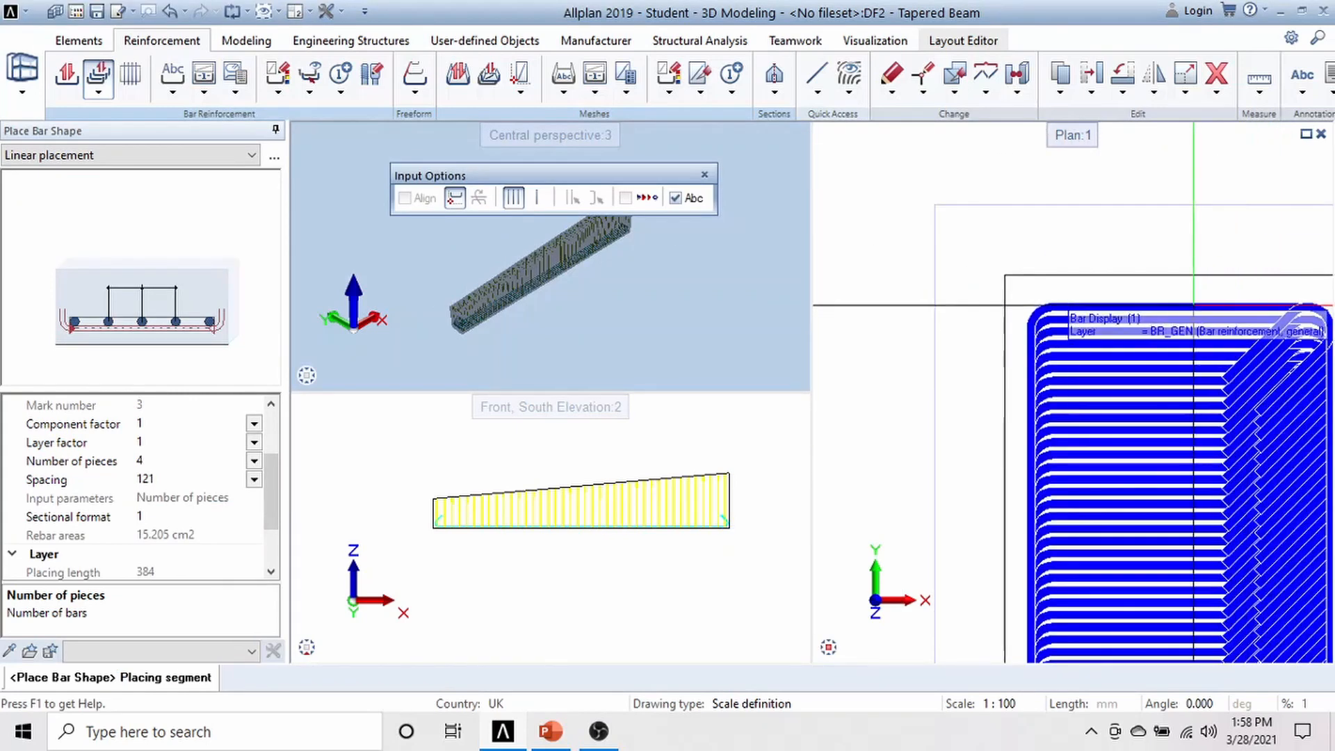
{"action": "left_click", "coordinate": [1194, 305]}
{"action": "scroll", "coordinate": [1194, 304], "scroll_direction": "down", "scroll_amount": 3}
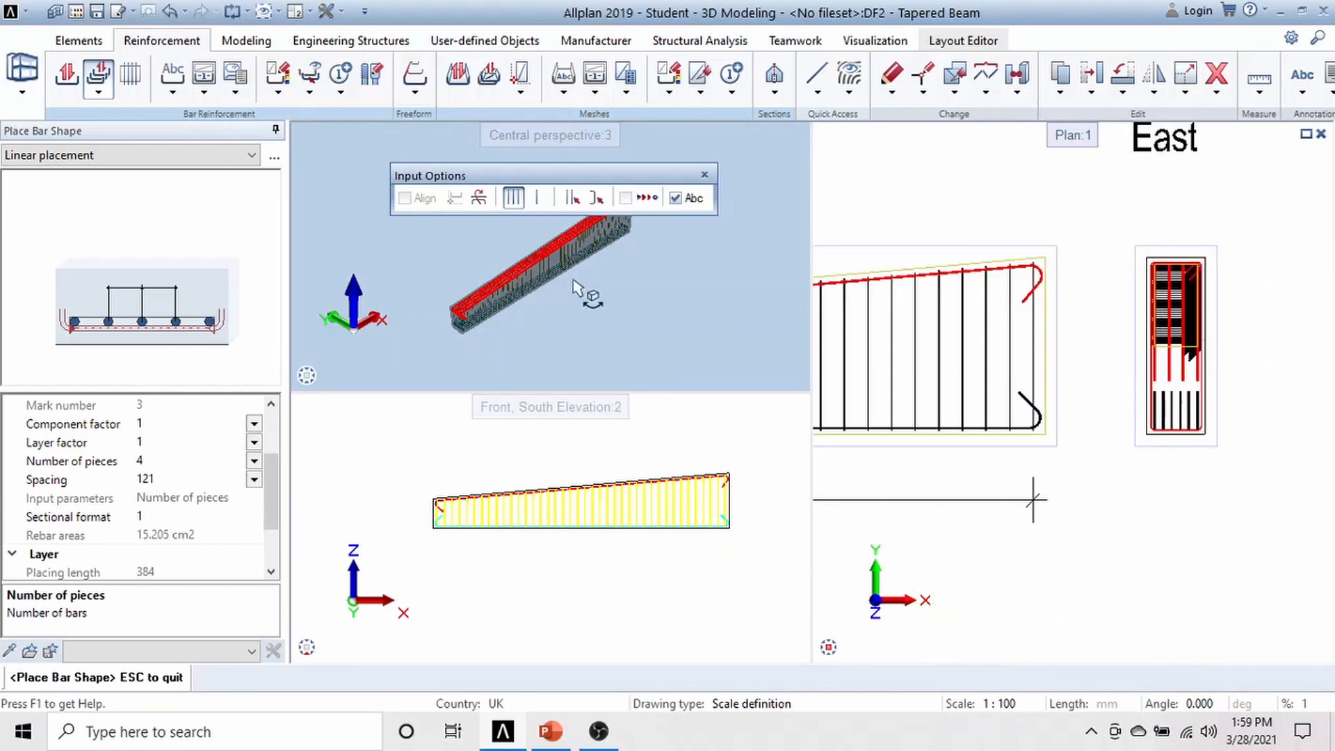
{"action": "scroll", "coordinate": [471, 315], "scroll_direction": "up", "scroll_amount": 5}
{"action": "scroll", "coordinate": [457, 310], "scroll_direction": "down", "scroll_amount": 5}
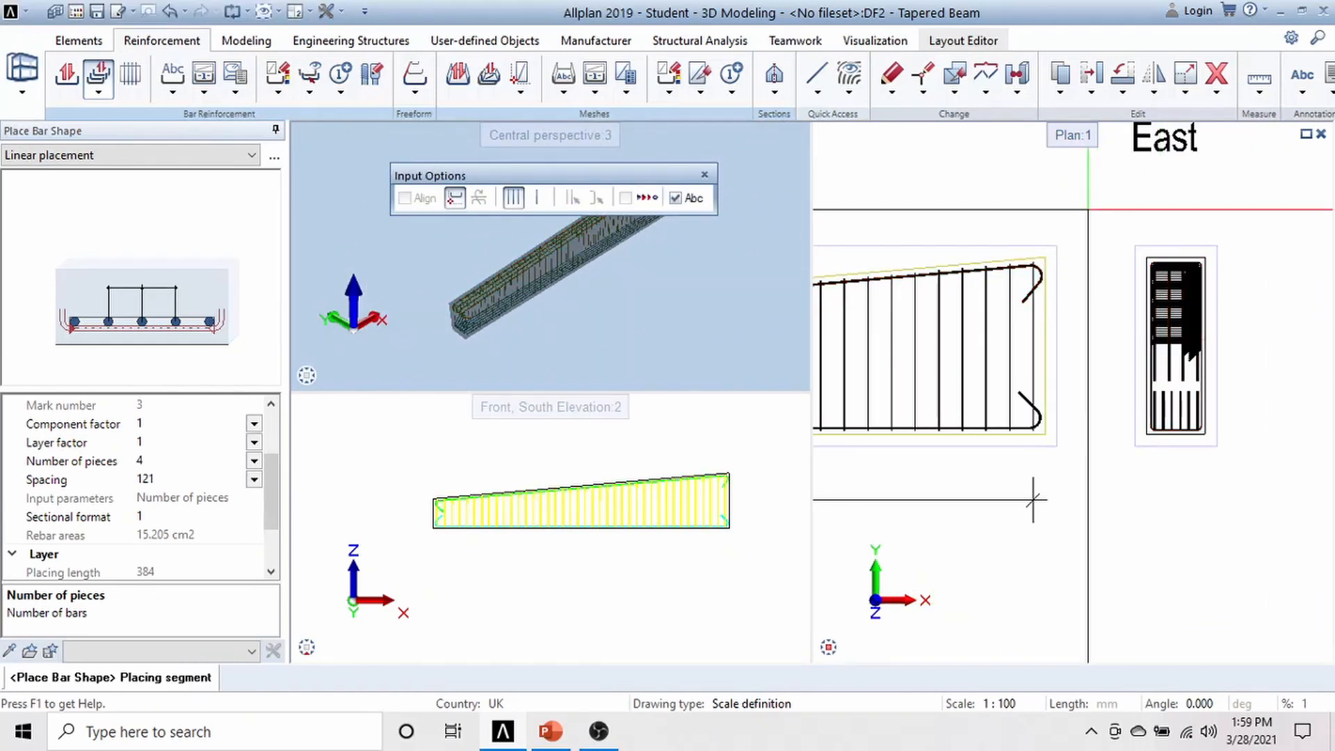
{"action": "left_click", "coordinate": [1026, 213]}
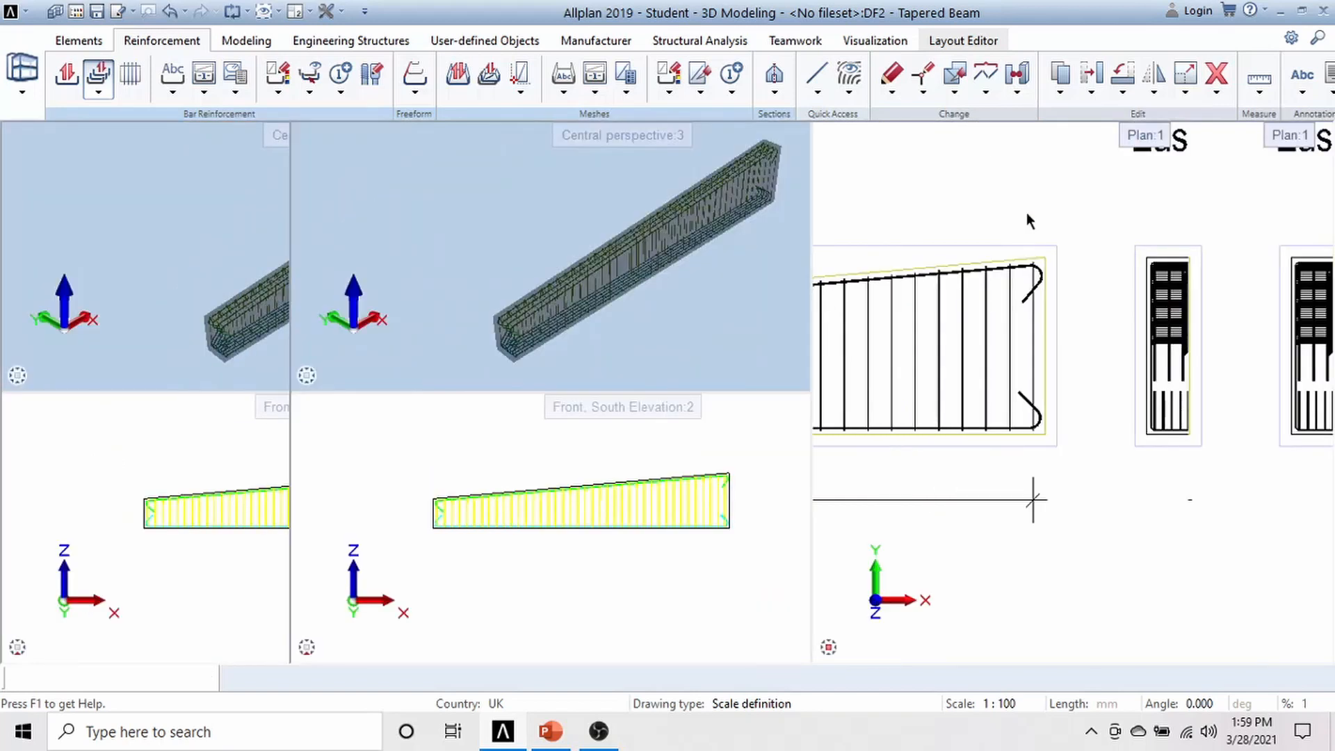
{"action": "key", "text": "Escape"}
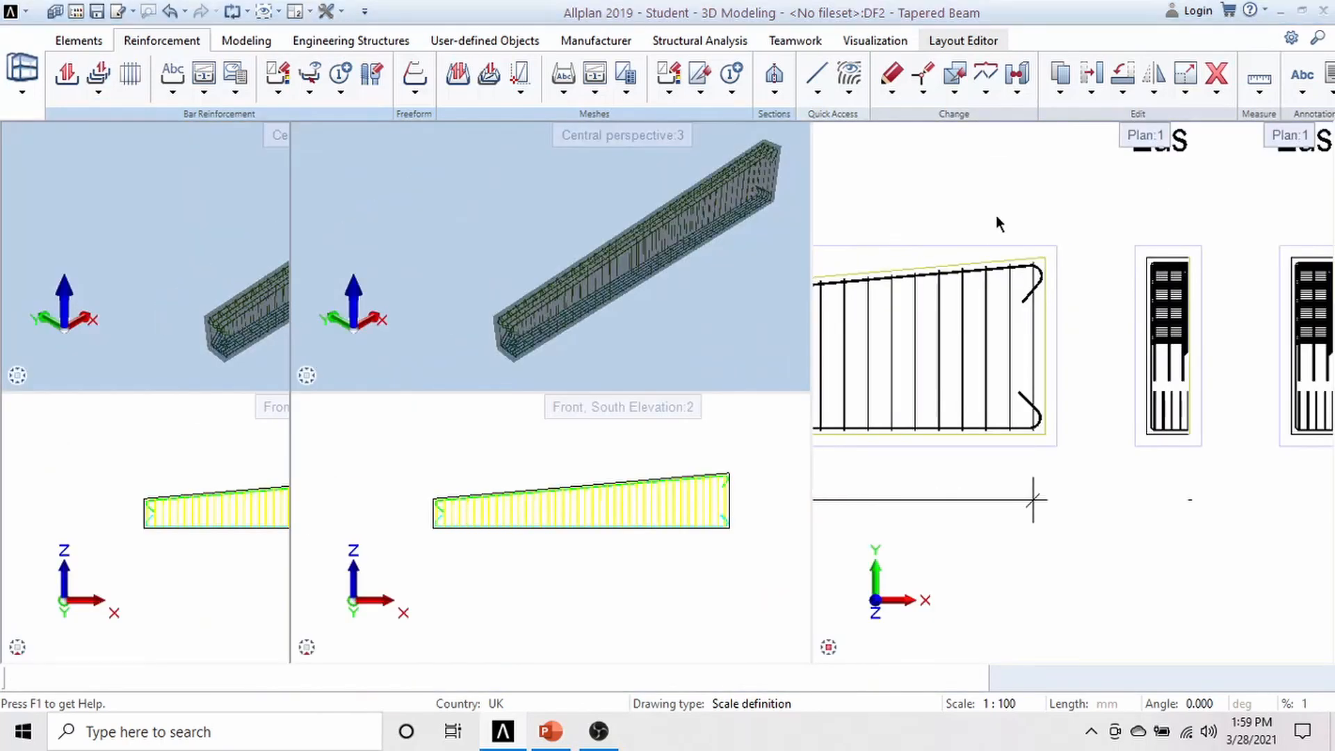
{"action": "key", "text": "Escape"}
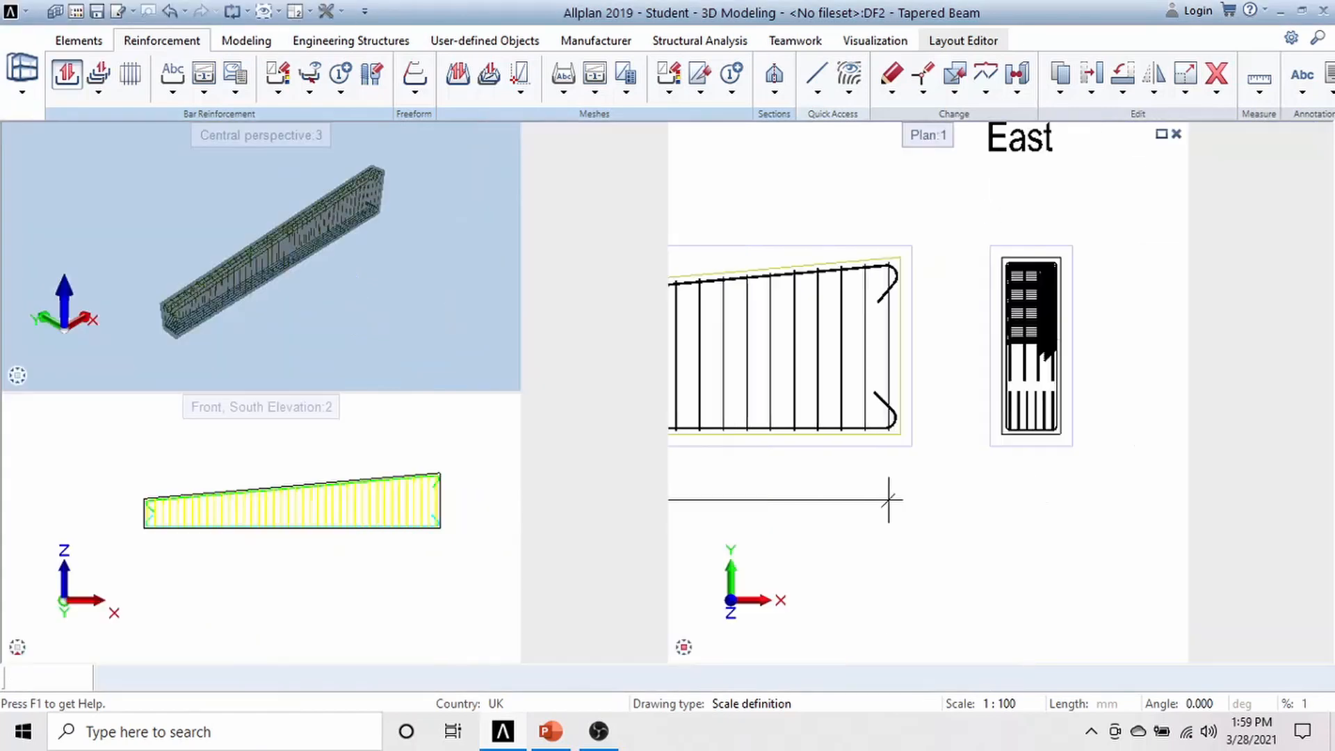
- Start a new section of the beam with a vertical transverse cutting plane and set its section identifier to 1
{"action": "scroll", "coordinate": [819, 306], "scroll_direction": "down", "scroll_amount": 3}
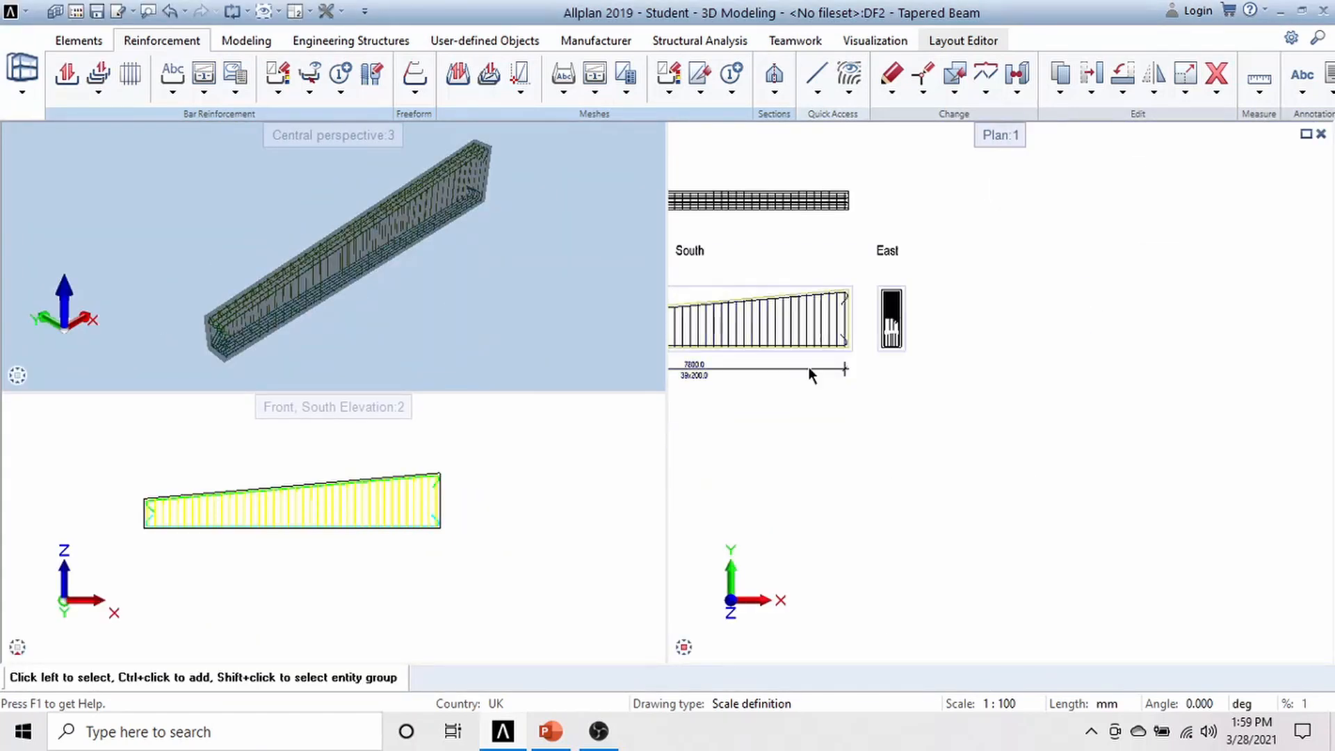
{"action": "middle_click_drag", "start_coordinate": [800, 393], "coordinate": [1073, 441]}
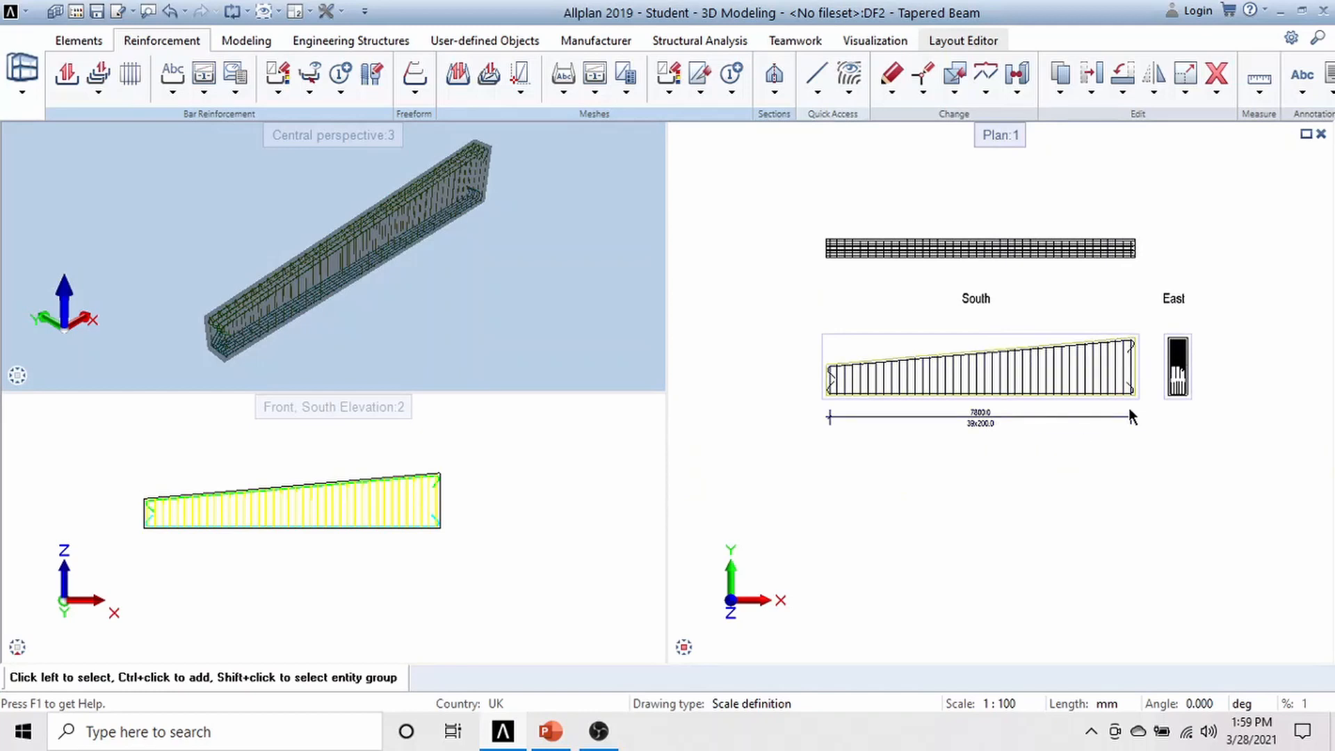
{"action": "middle_click_drag", "start_coordinate": [1129, 407], "coordinate": [1060, 447]}
{"action": "scroll", "coordinate": [1000, 445], "scroll_direction": "up", "scroll_amount": 2}
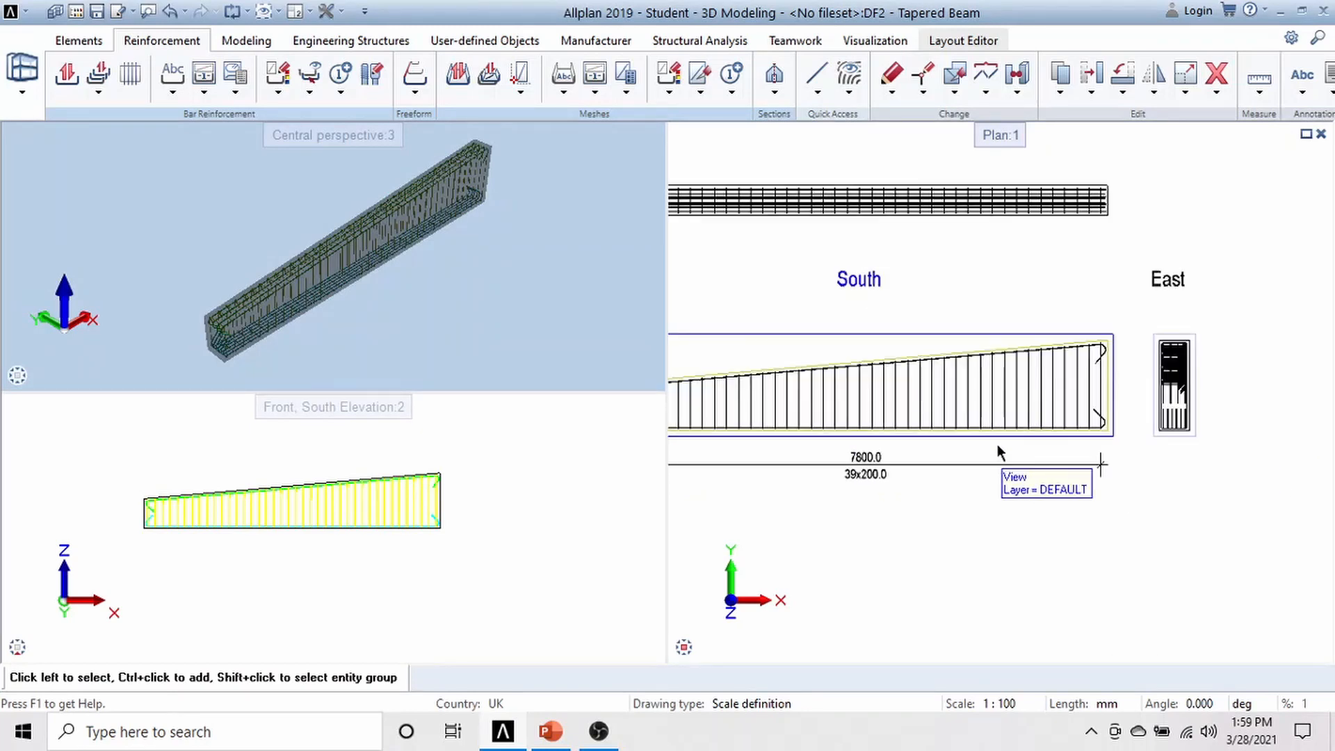
{"action": "scroll", "coordinate": [998, 445], "scroll_direction": "down", "scroll_amount": 2}
{"action": "scroll", "coordinate": [977, 472], "scroll_direction": "up", "scroll_amount": 1}
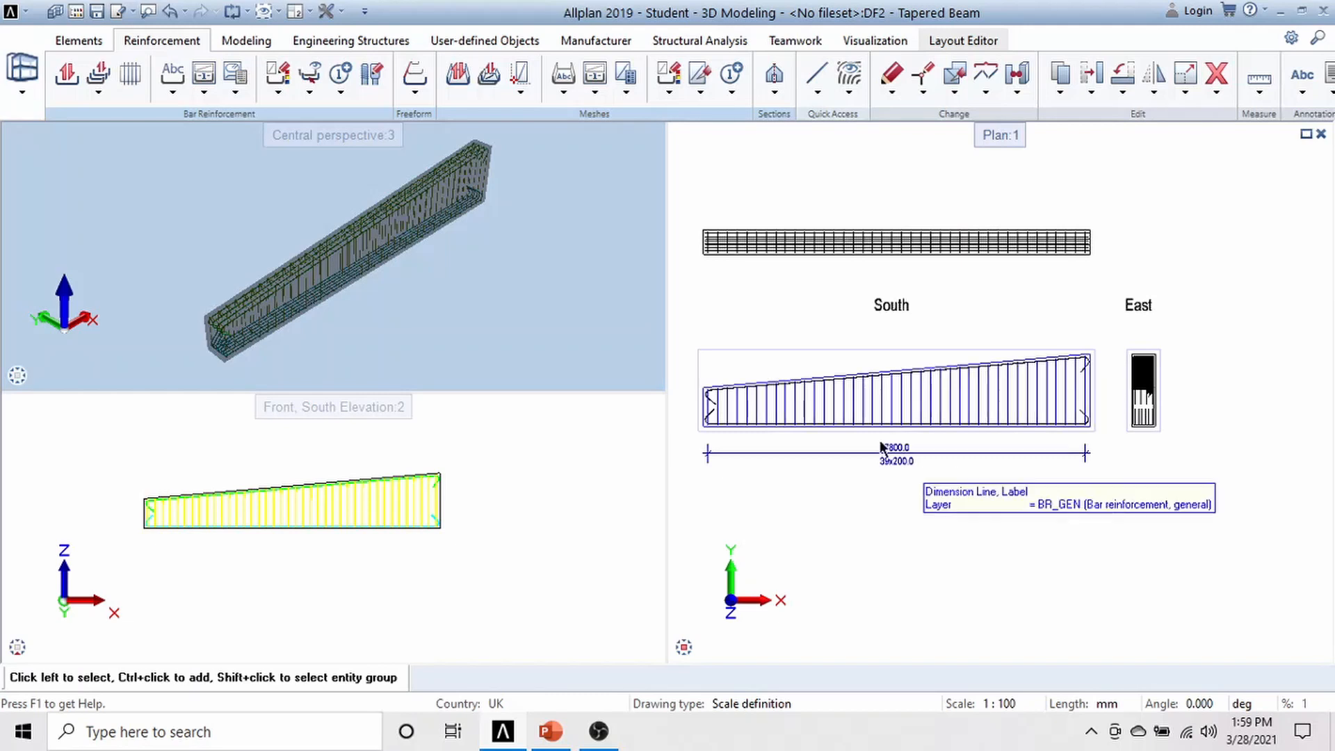
{"action": "left_click", "coordinate": [776, 99]}
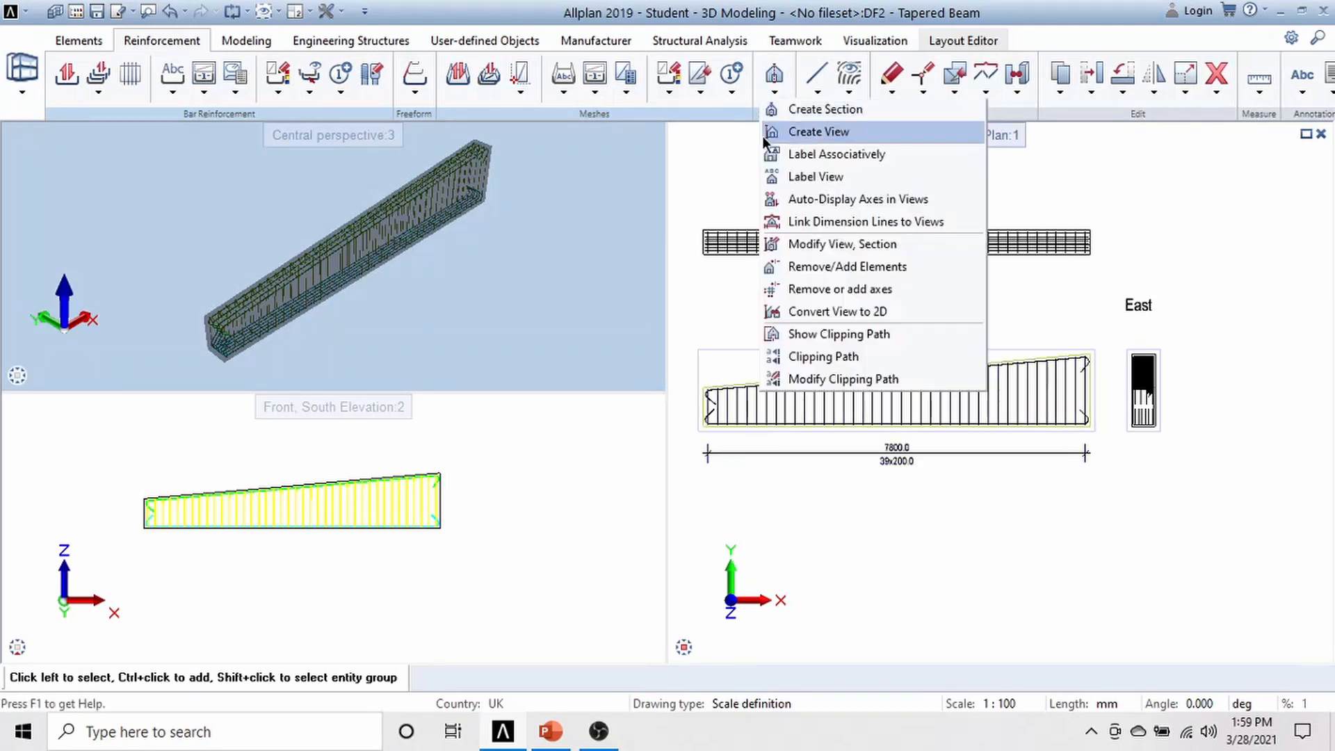
{"action": "left_click", "coordinate": [817, 111]}
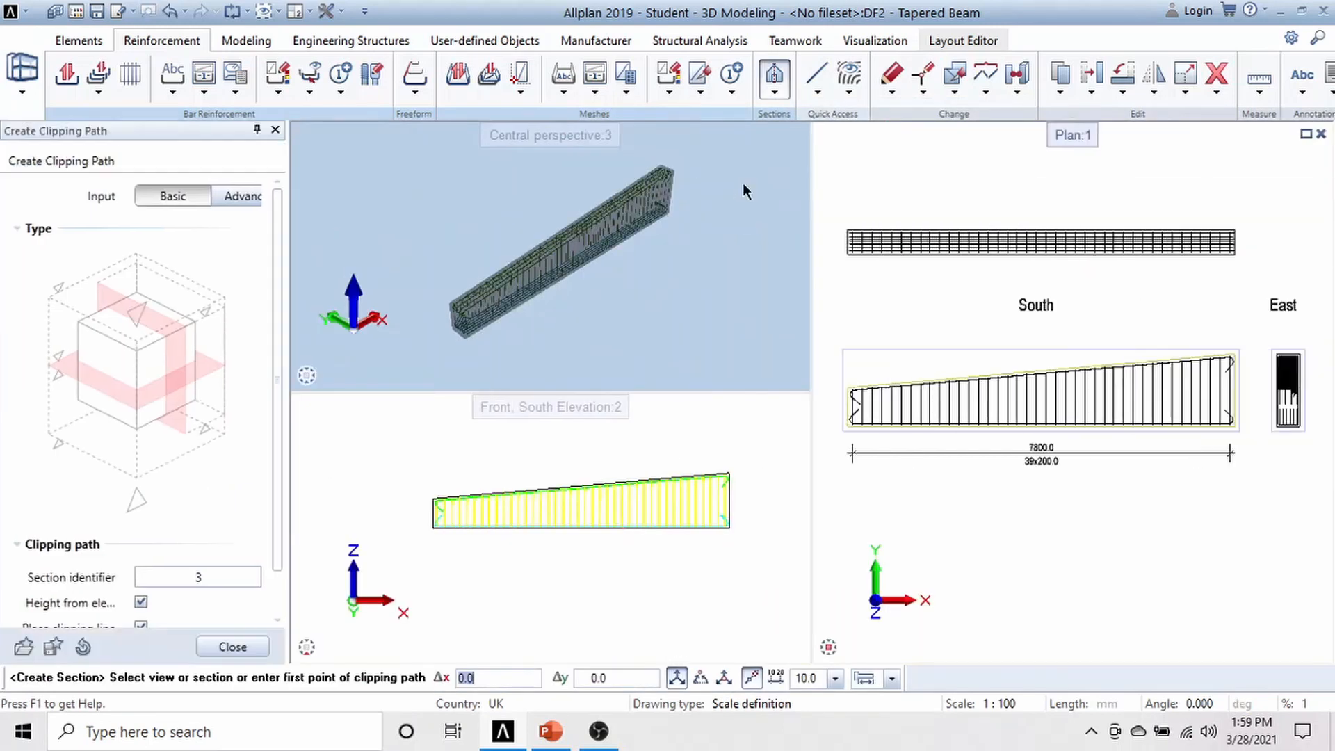
{"action": "left_click", "coordinate": [203, 577]}
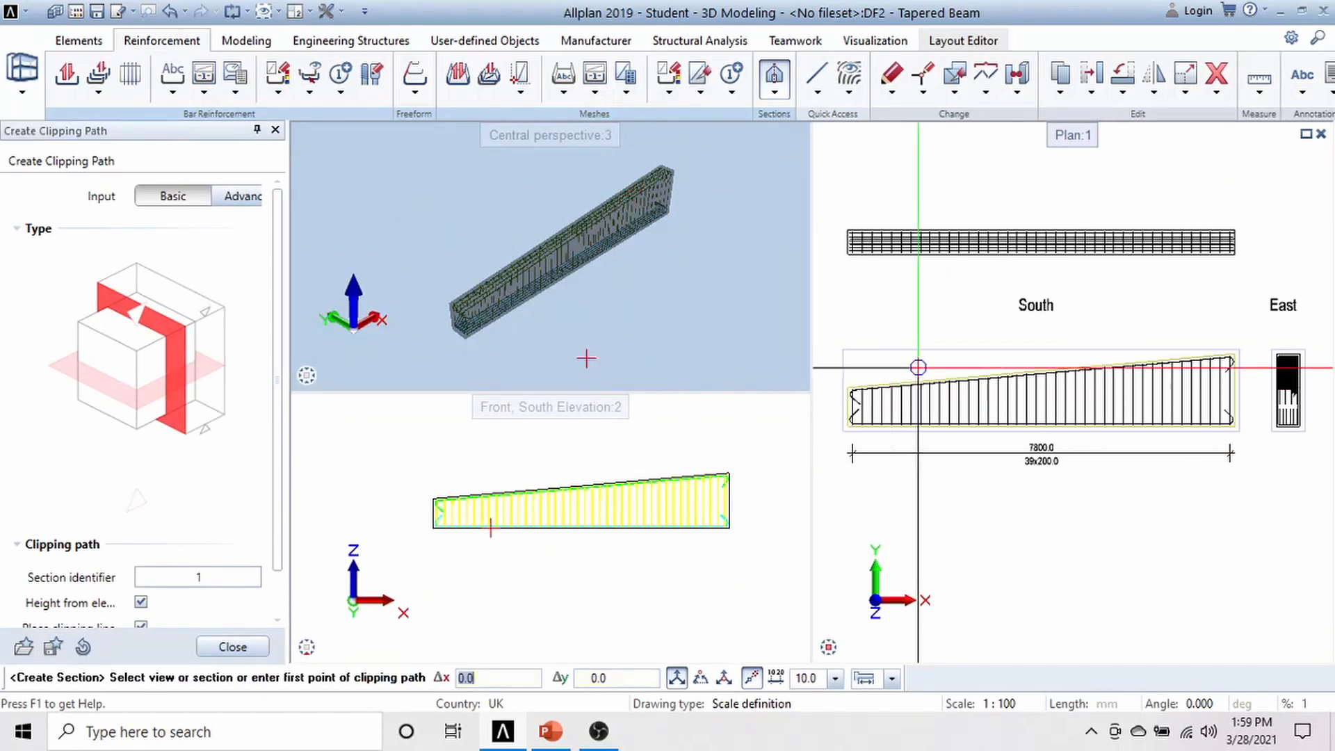
- Draw the clipping path over the full height of the beam's shallow end in the south elevation, with its depth extending into the beam
{"action": "scroll", "coordinate": [850, 397], "scroll_direction": "up", "scroll_amount": 2}
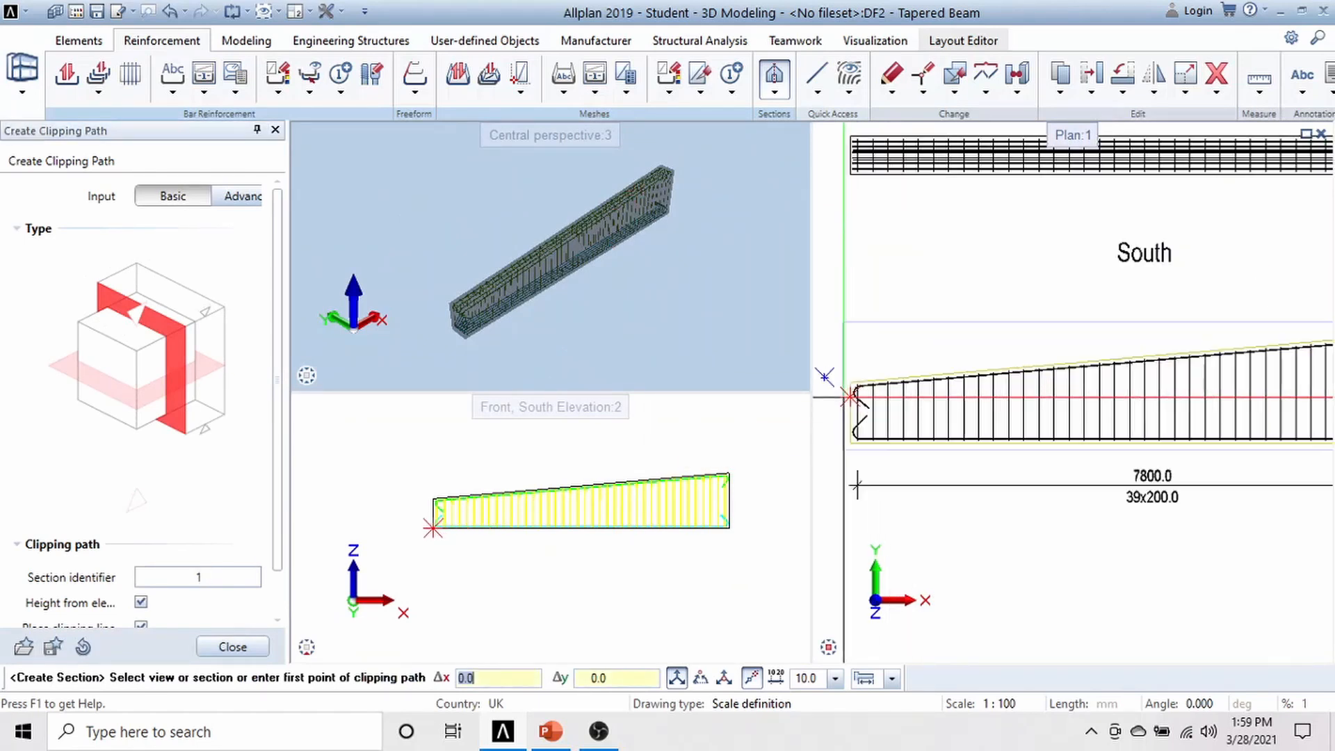
{"action": "left_click", "coordinate": [872, 321]}
{"action": "scroll", "coordinate": [872, 316], "scroll_direction": "up", "scroll_amount": 3}
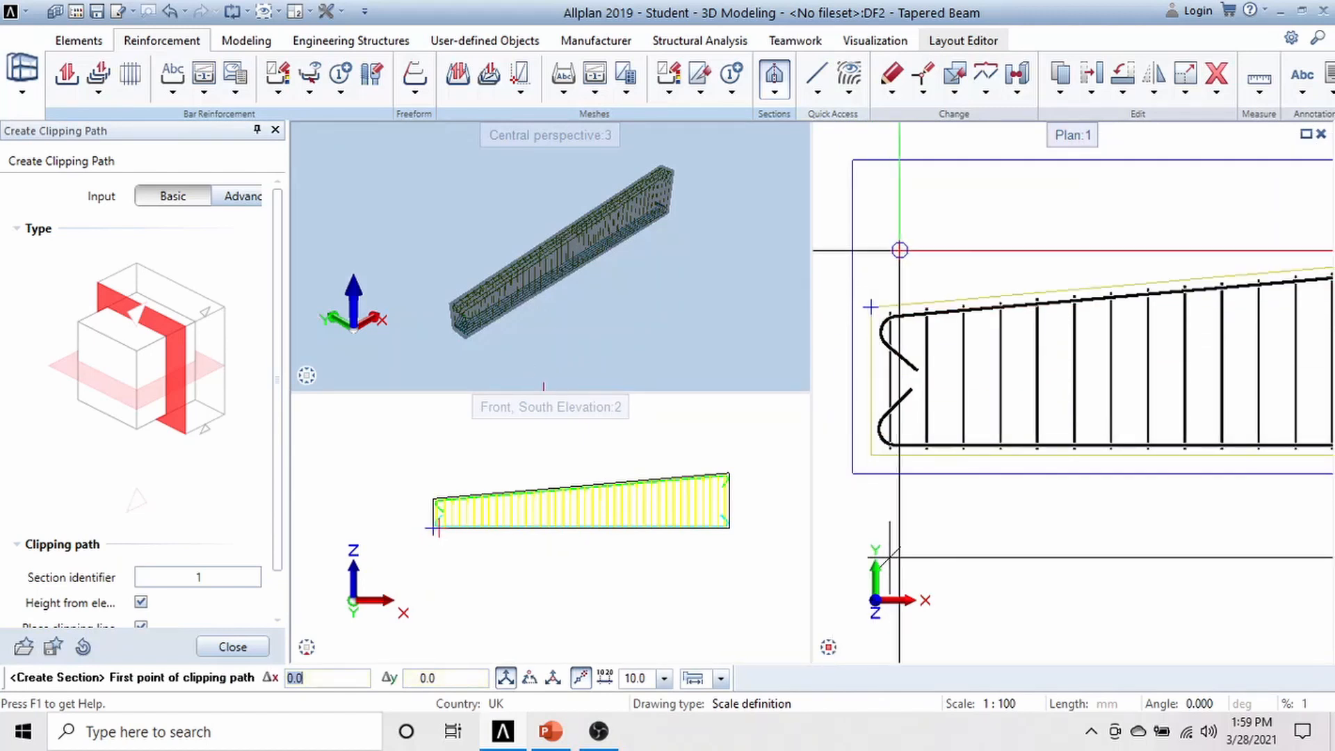
{"action": "scroll", "coordinate": [877, 299], "scroll_direction": "down", "scroll_amount": 2}
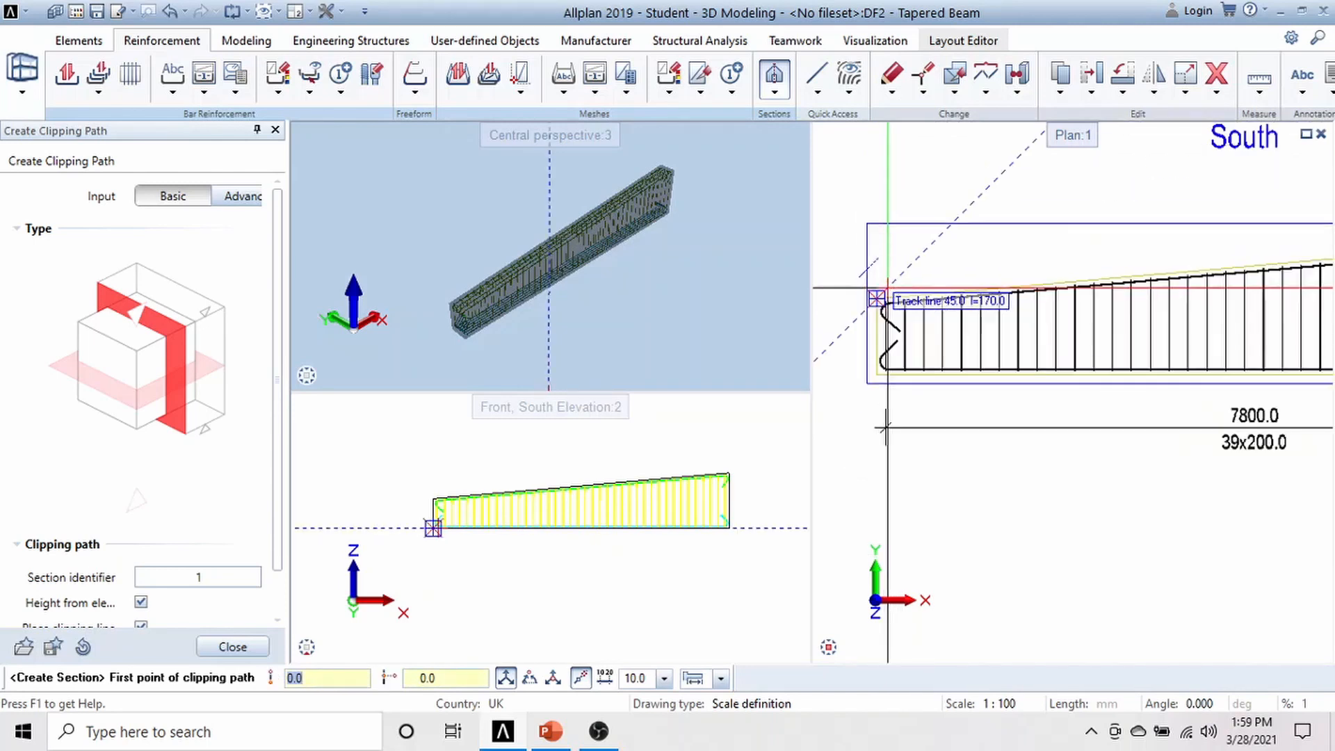
{"action": "scroll", "coordinate": [881, 296], "scroll_direction": "up", "scroll_amount": 3}
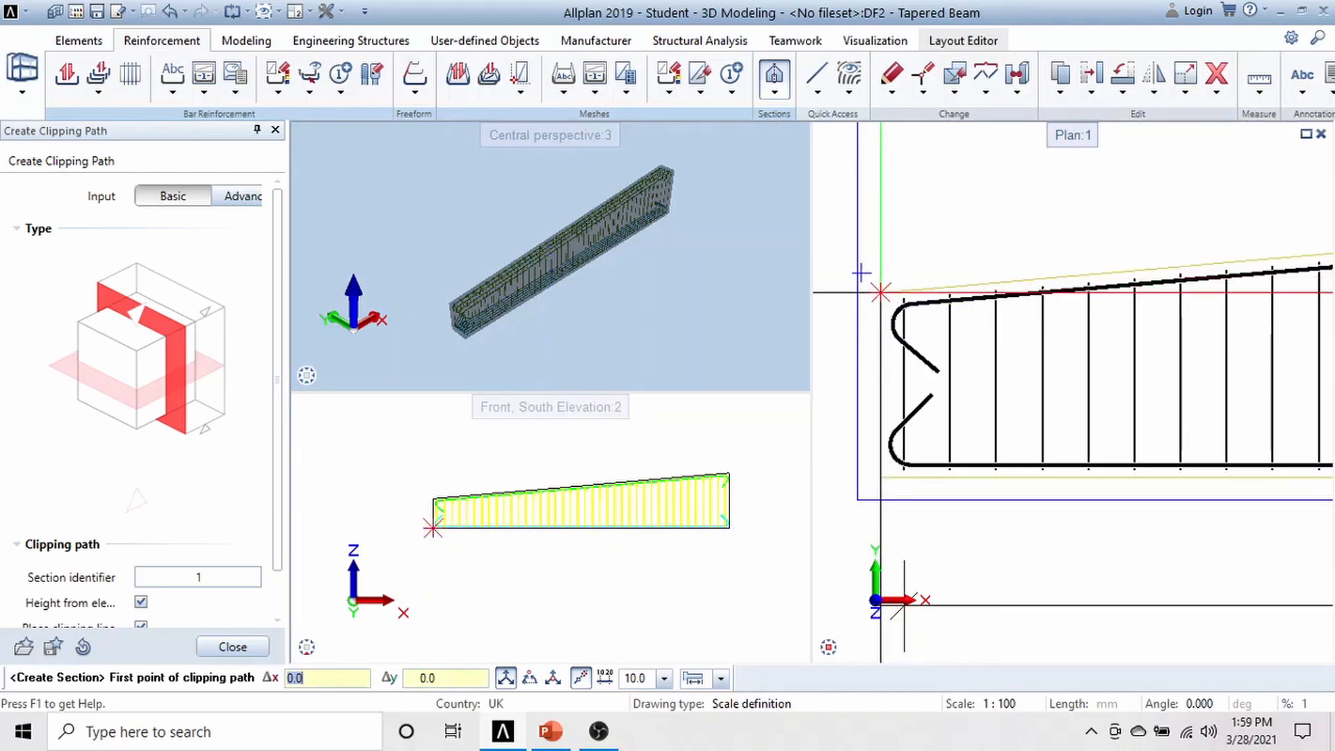
{"action": "left_click", "coordinate": [880, 292]}
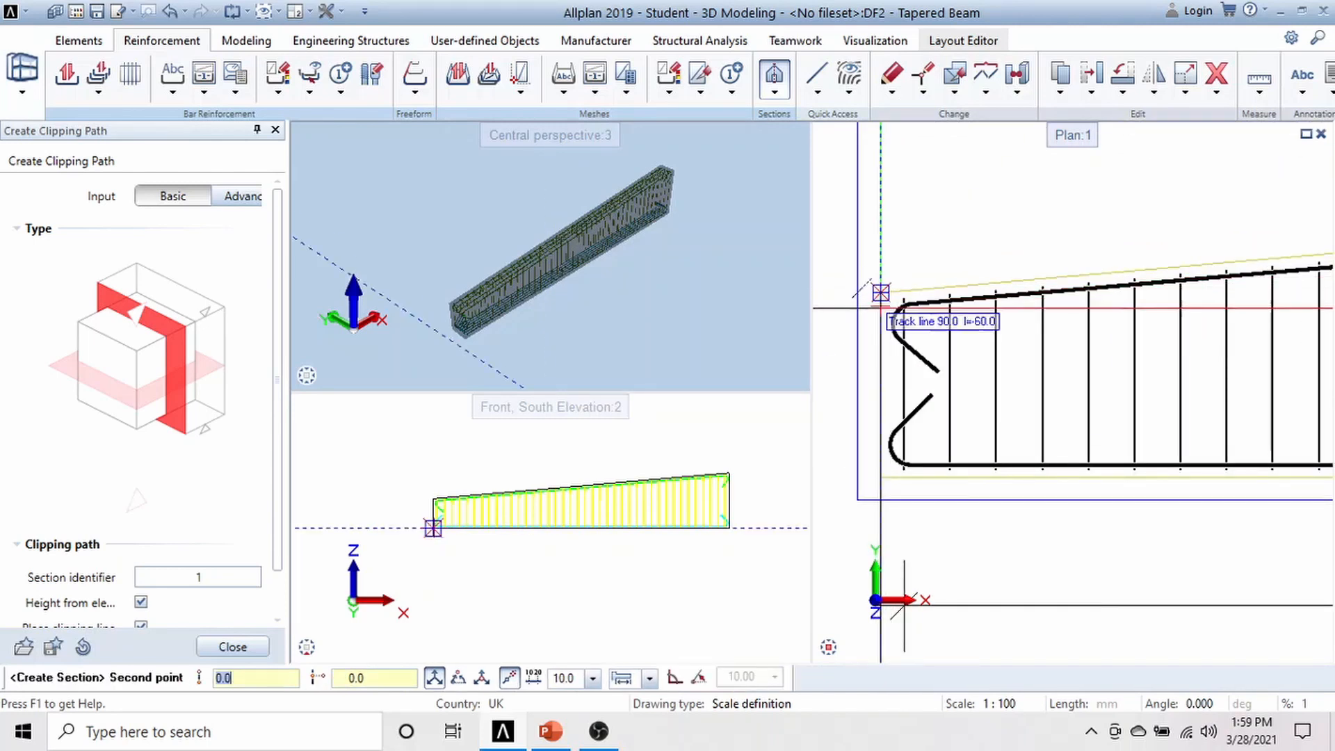
{"action": "left_click", "coordinate": [880, 479]}
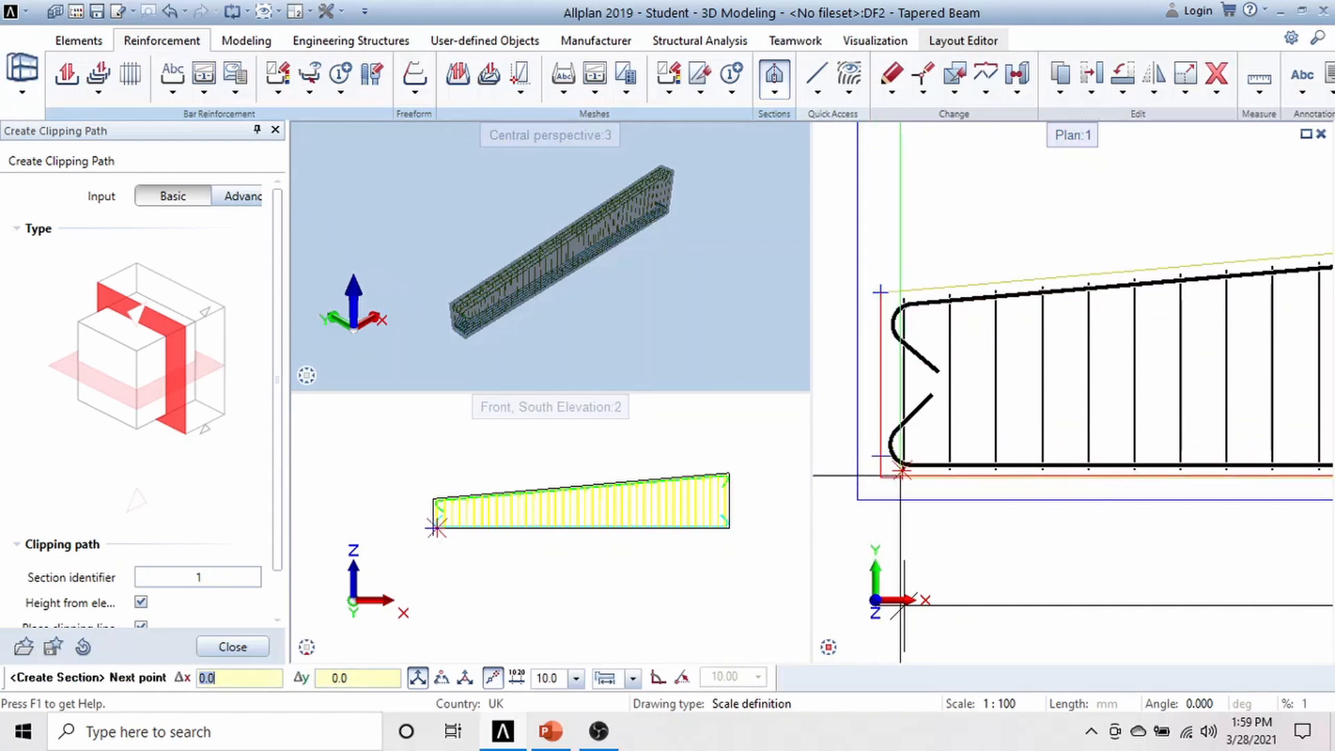
{"action": "key", "text": "Escape"}
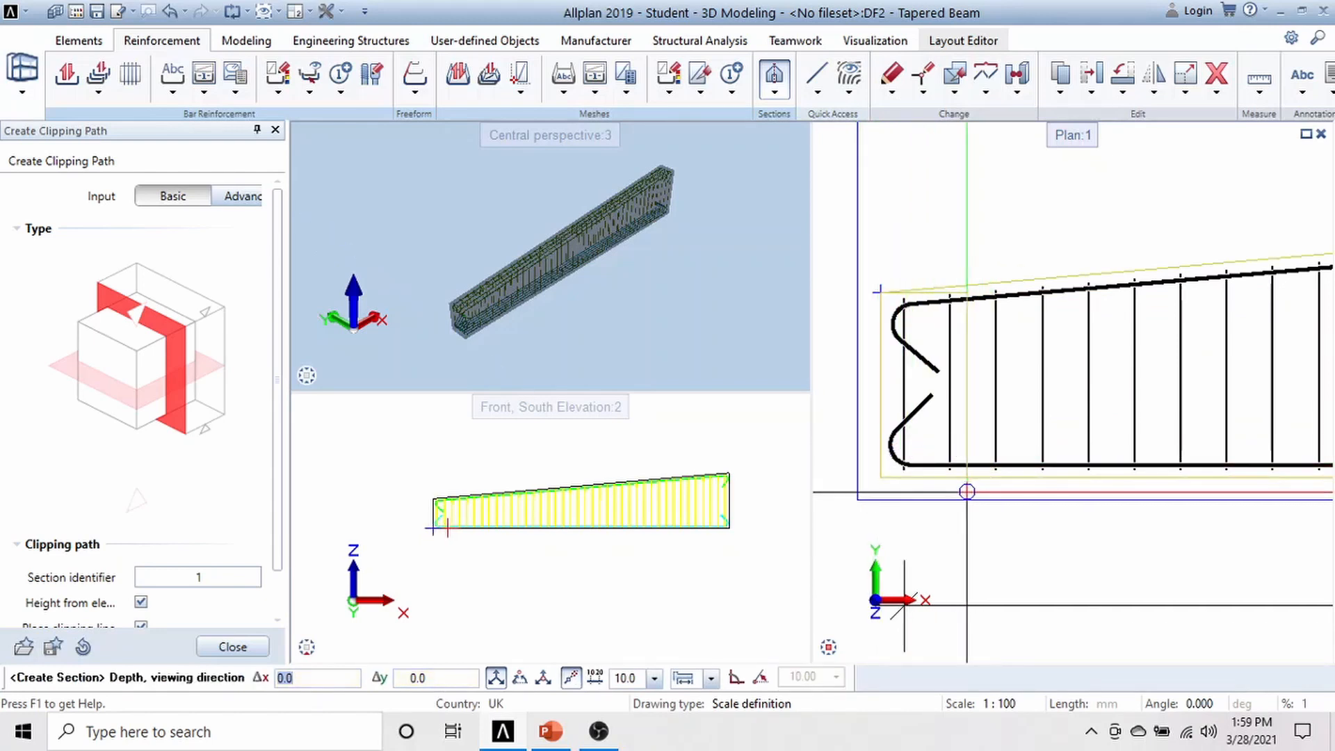
{"action": "left_click", "coordinate": [961, 494]}
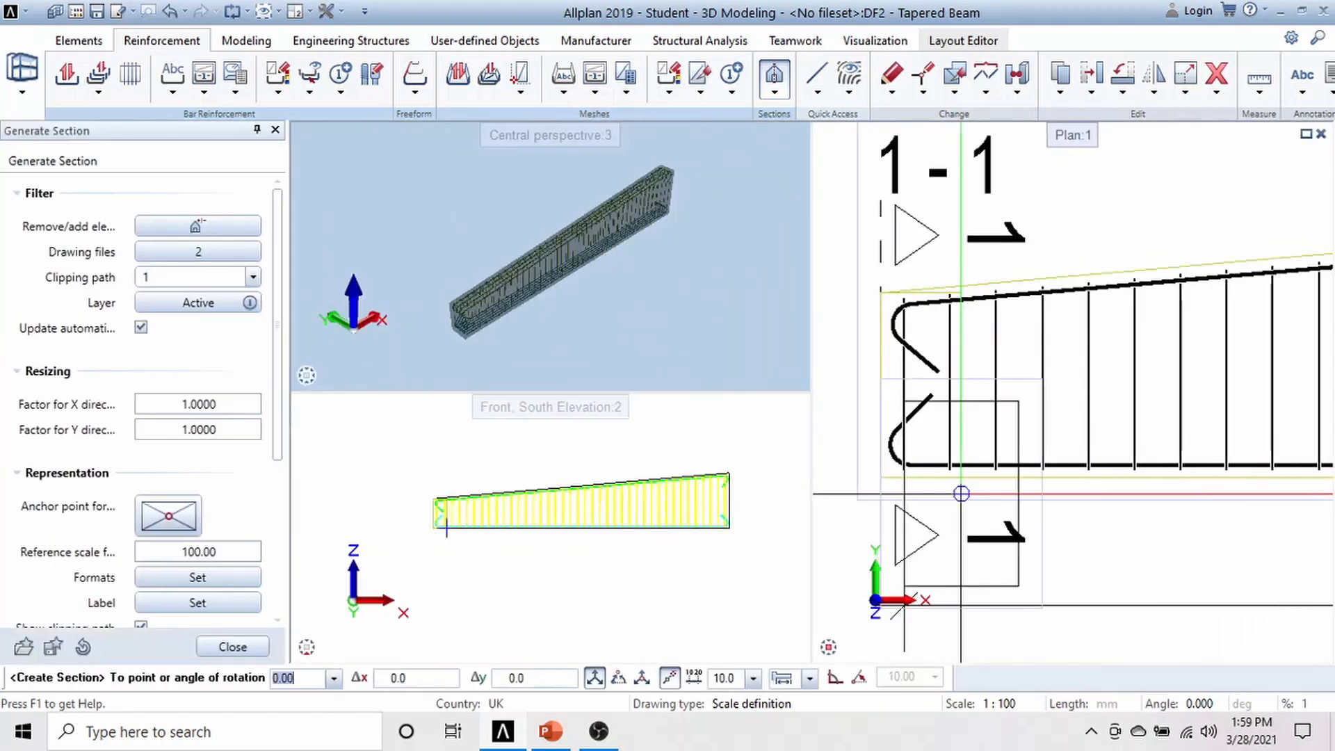
- Place section 1-1 below the shallow end of the south elevation, clear of the stirrup dimension line
{"action": "scroll", "coordinate": [950, 379], "scroll_direction": "down", "scroll_amount": 3}
{"action": "scroll", "coordinate": [954, 477], "scroll_direction": "up", "scroll_amount": 5}
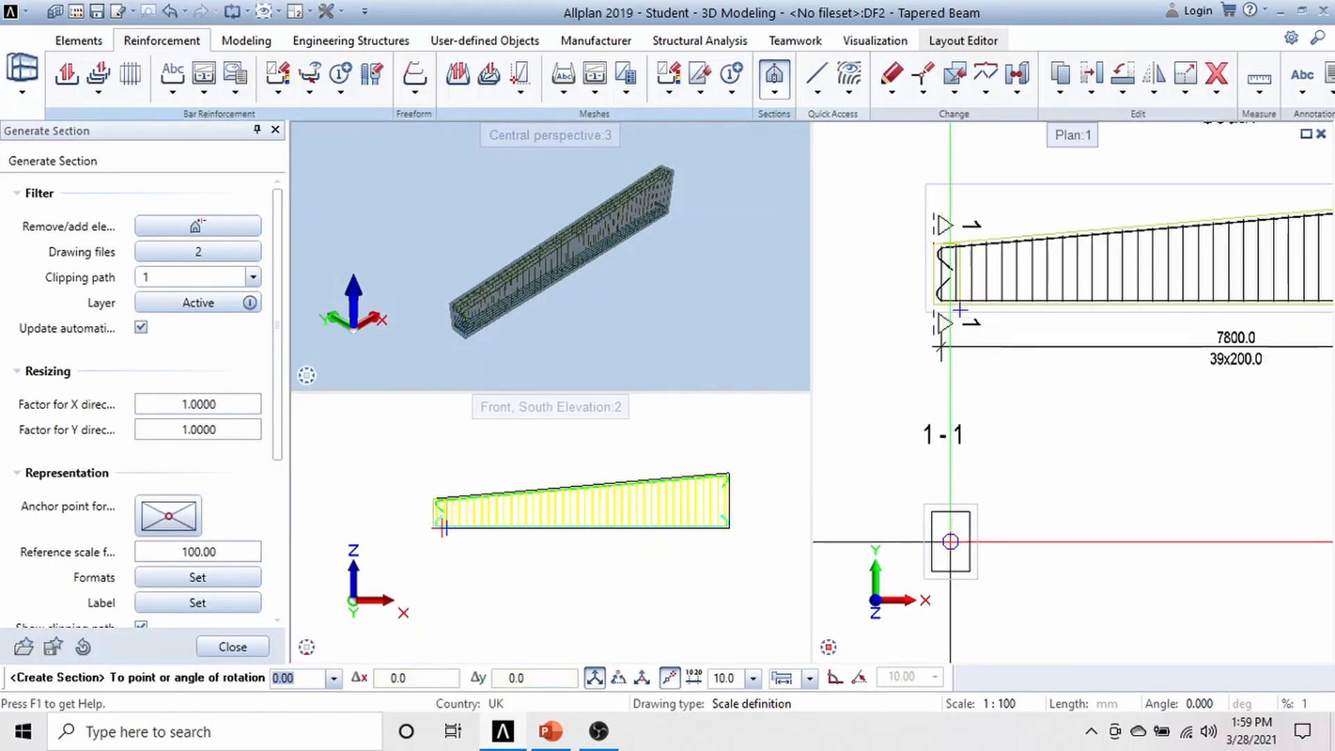
{"action": "left_click", "coordinate": [951, 538]}
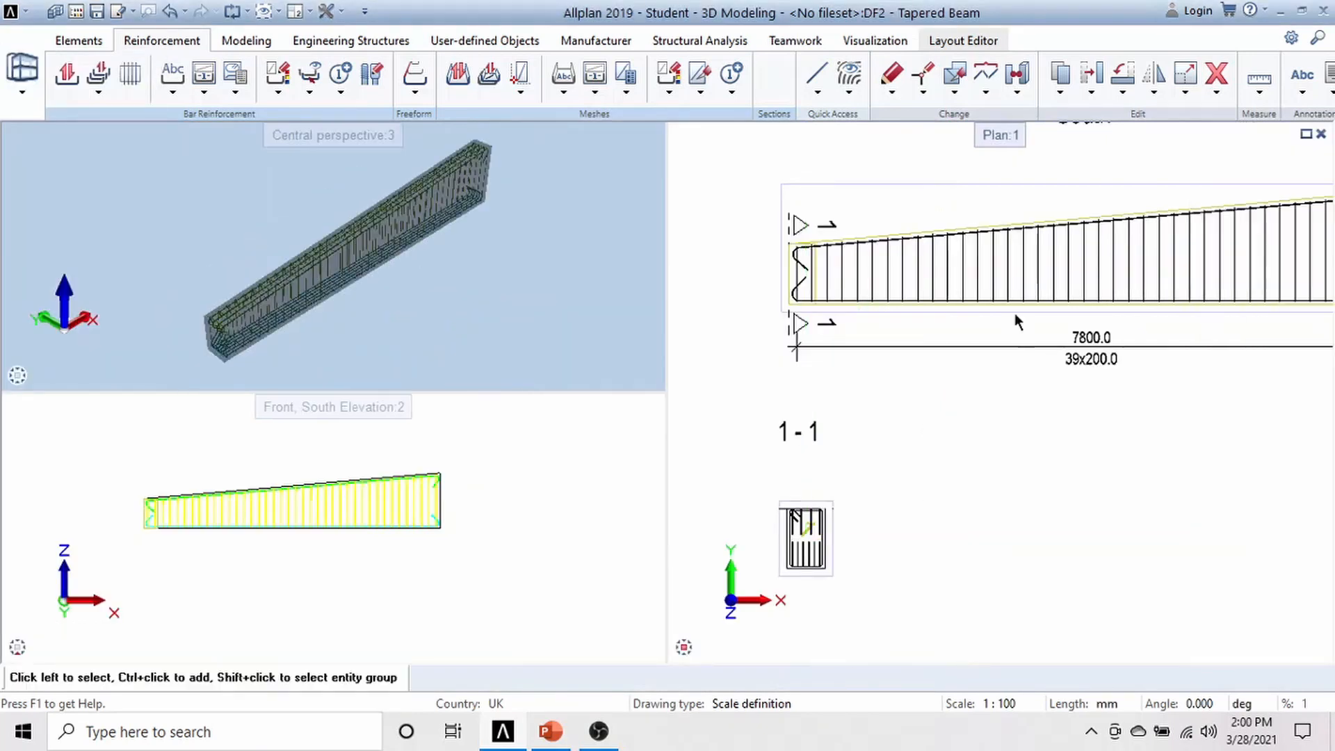
{"action": "scroll", "coordinate": [891, 403], "scroll_direction": "down", "scroll_amount": 5}
{"action": "scroll", "coordinate": [994, 455], "scroll_direction": "up", "scroll_amount": 2}
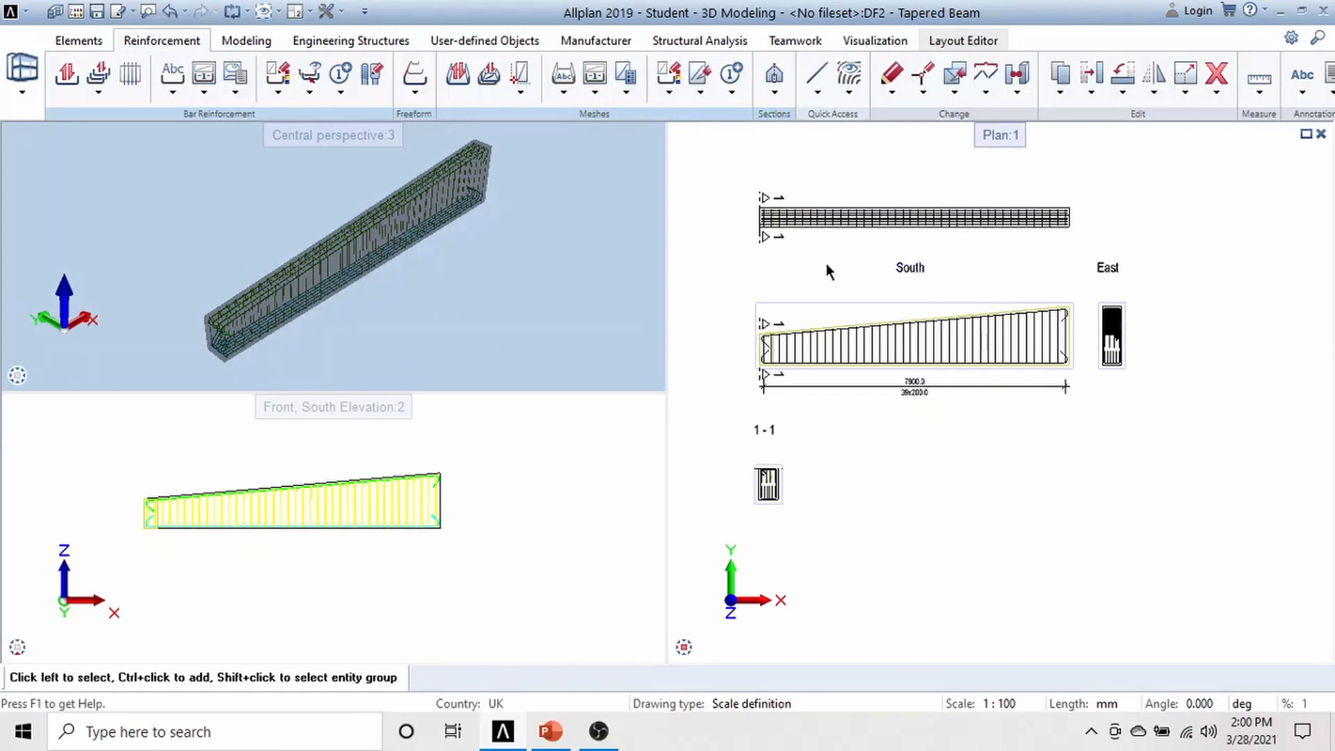
{"action": "left_click", "coordinate": [779, 88]}
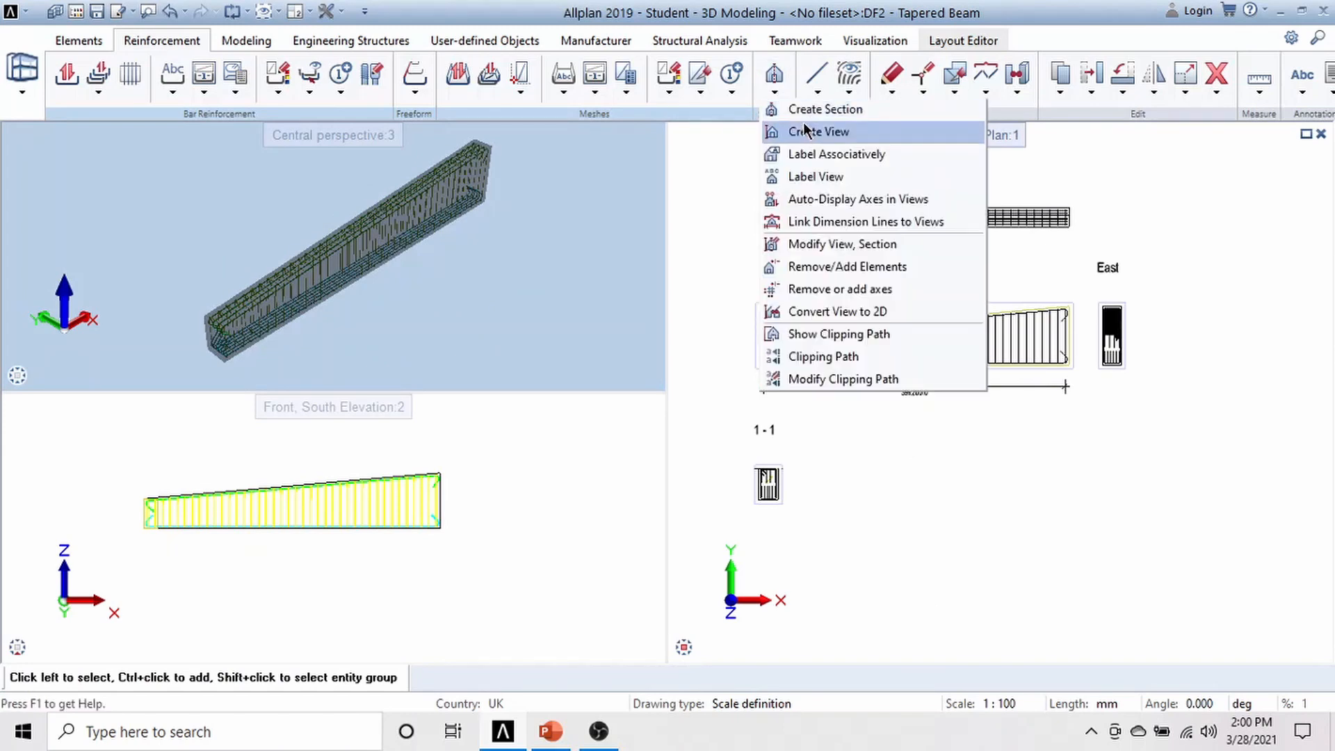
{"action": "left_click", "coordinate": [807, 111]}
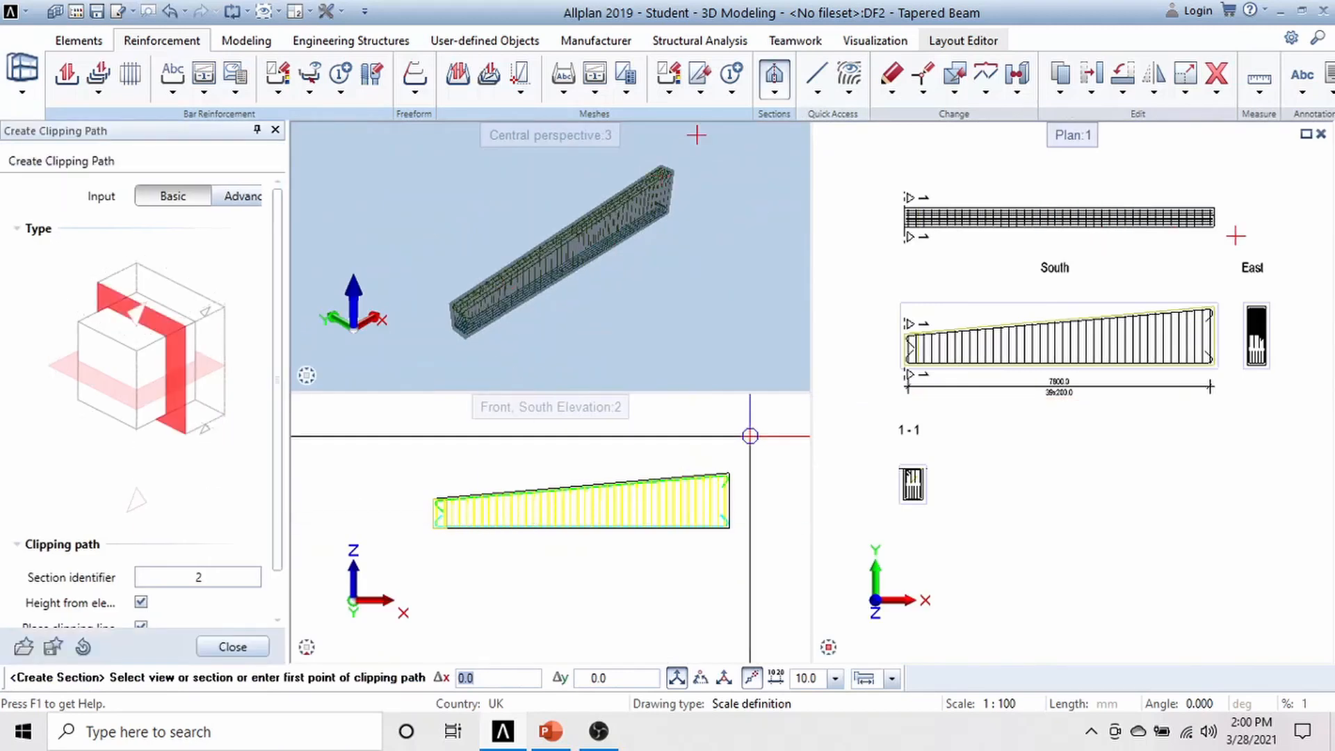
{"action": "scroll", "coordinate": [1244, 281], "scroll_direction": "up", "scroll_amount": 5}
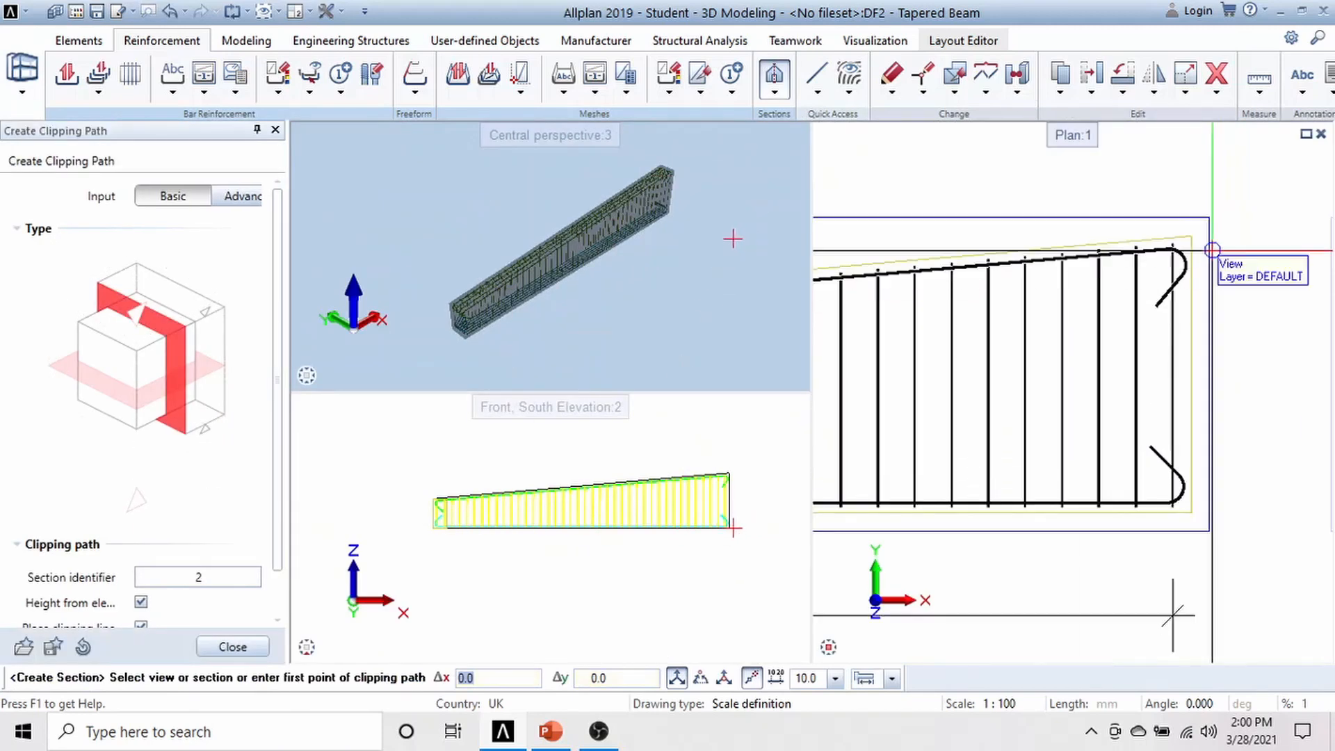
{"action": "left_click", "coordinate": [1191, 236]}
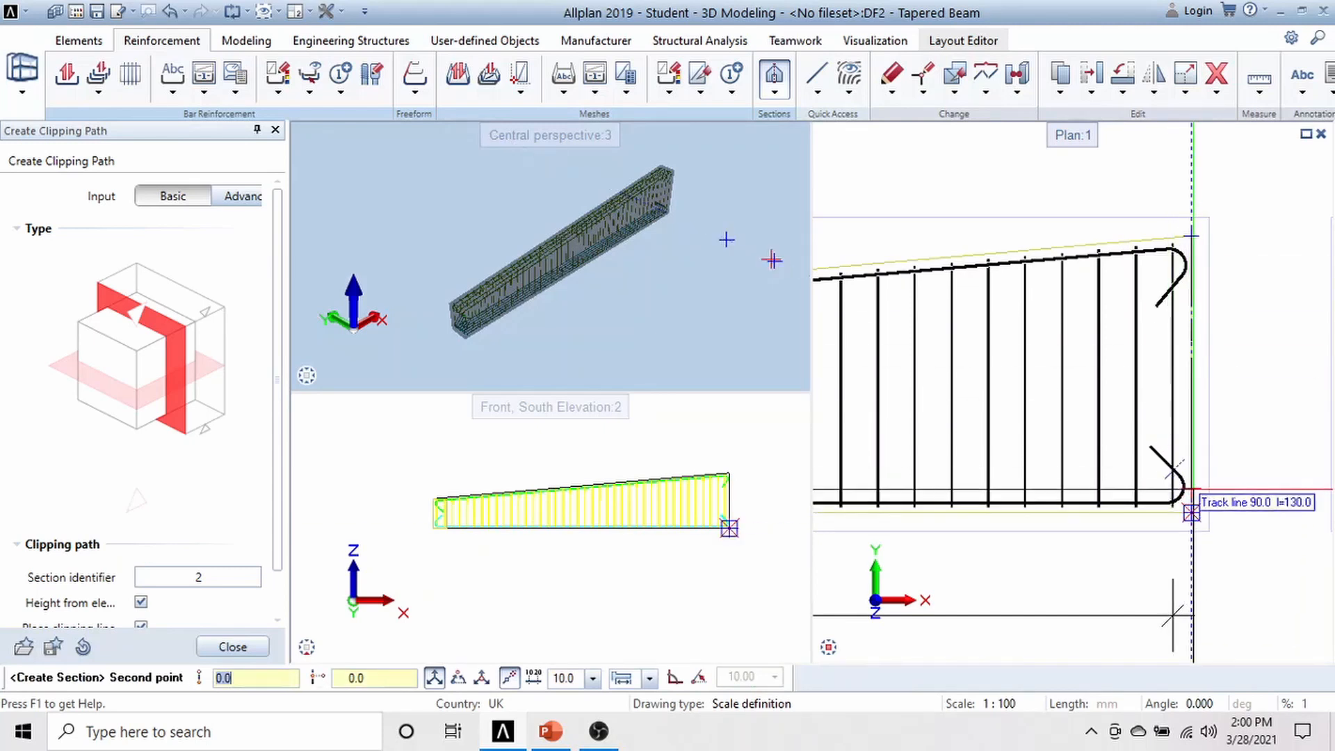
{"action": "left_click", "coordinate": [1191, 514]}
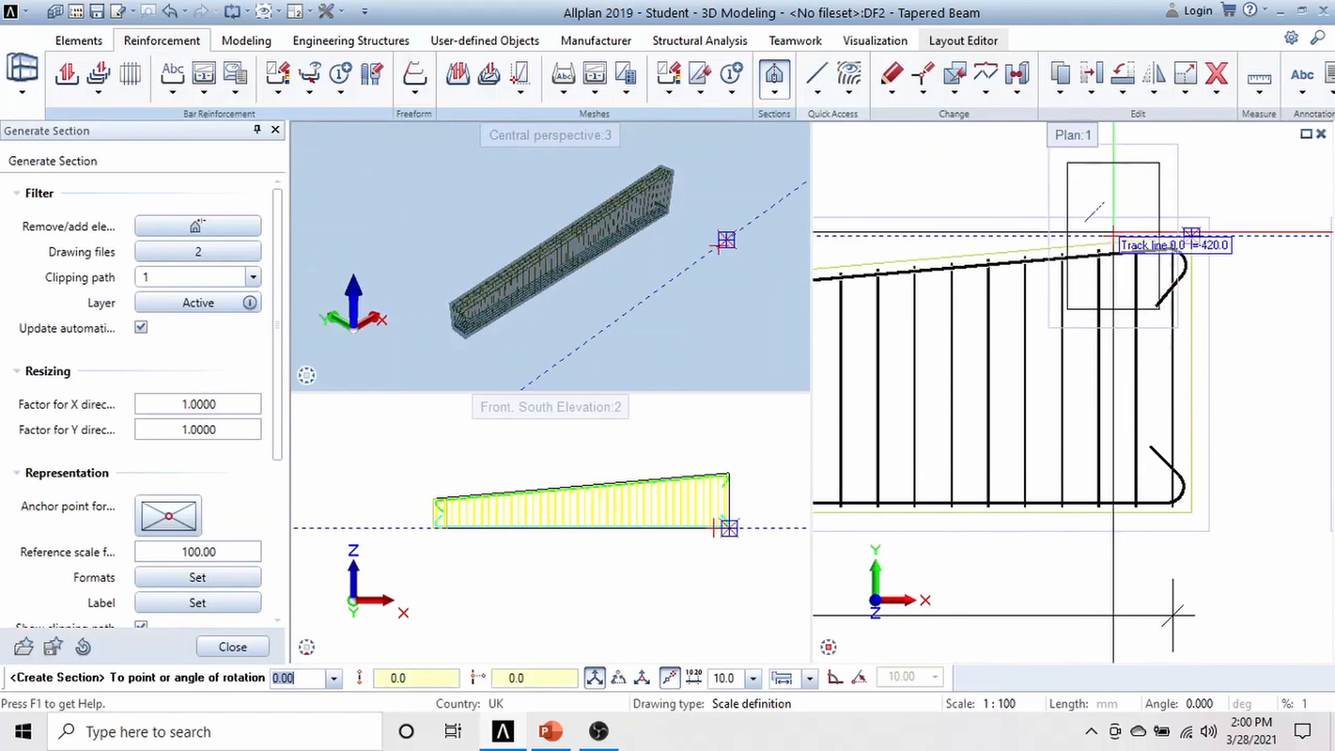
{"action": "key", "text": "Escape"}
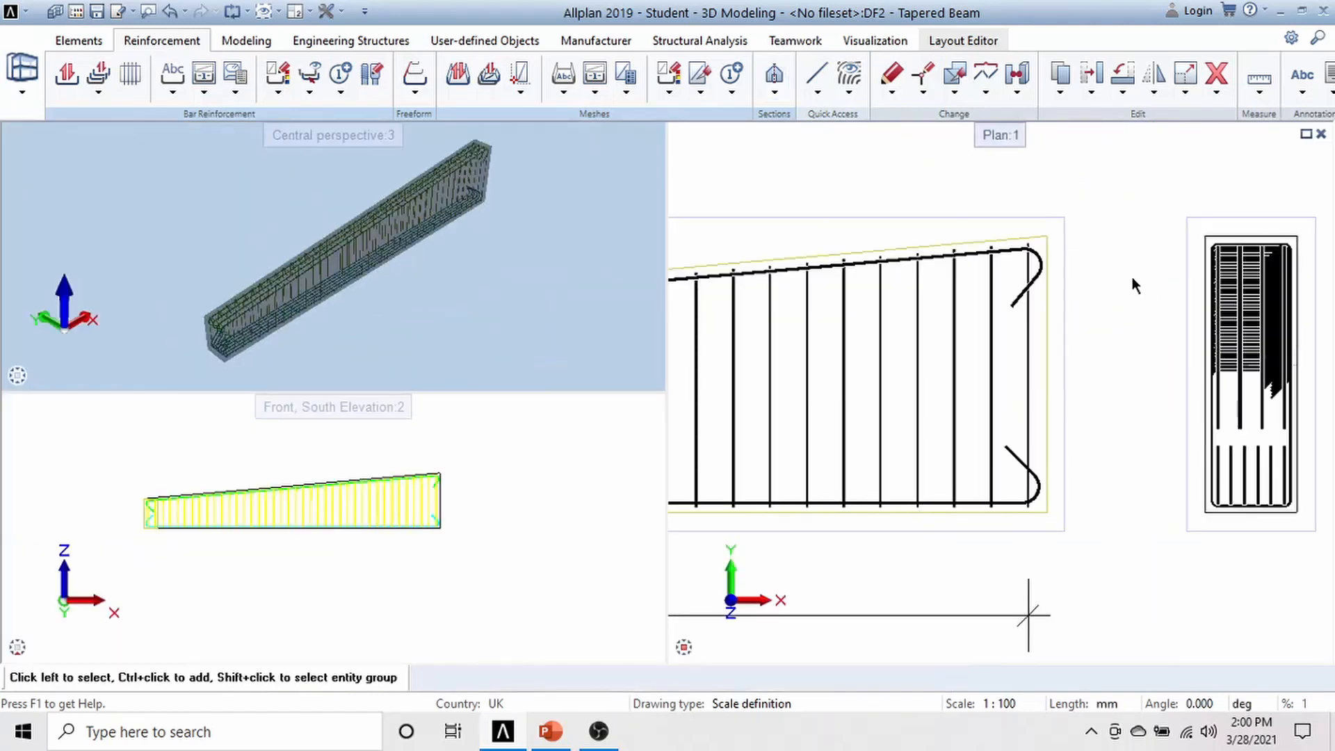
- Create a transverse clipping path with identifier 2 over the full height of the beam's deep end in the south elevation, its depth extending into the beam
{"action": "left_click", "coordinate": [770, 93]}
{"action": "left_click", "coordinate": [801, 106]}
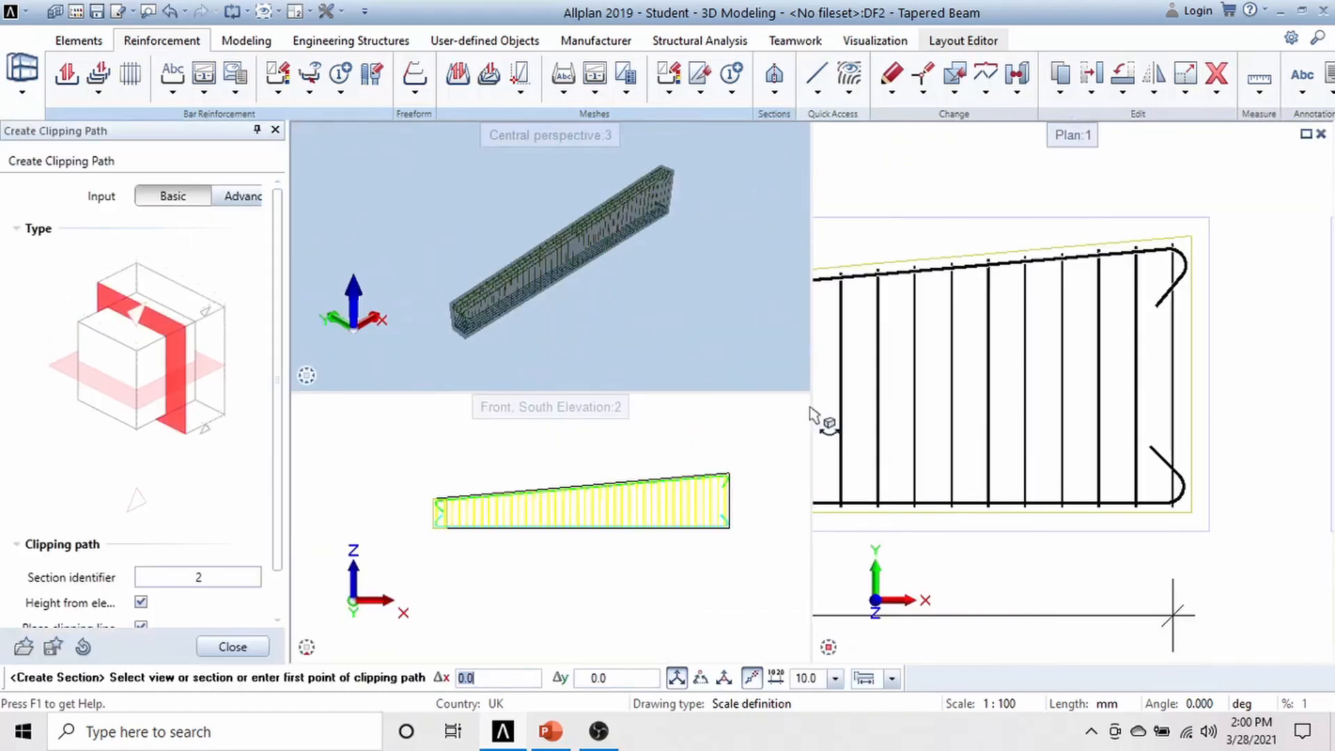
{"action": "left_click", "coordinate": [963, 531]}
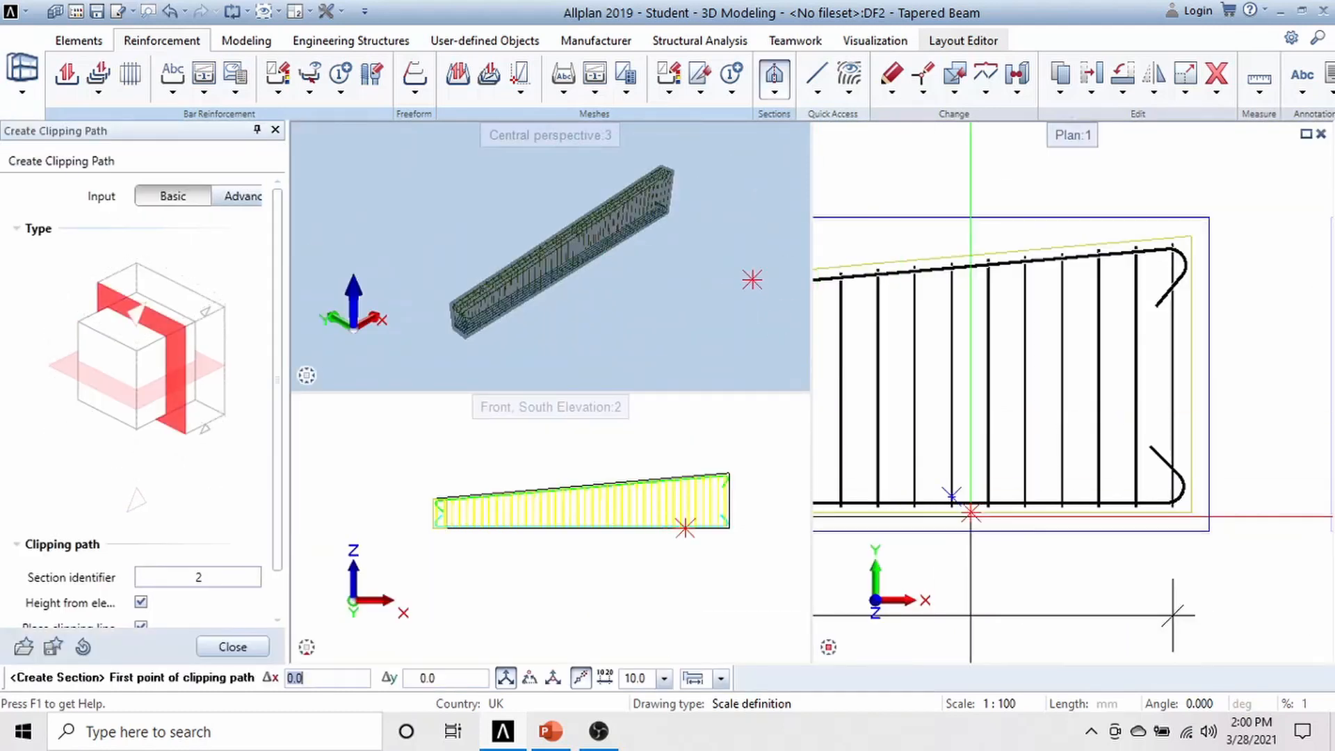
{"action": "scroll", "coordinate": [1195, 191], "scroll_direction": "down", "scroll_amount": 1}
{"action": "scroll", "coordinate": [1193, 211], "scroll_direction": "up", "scroll_amount": 1}
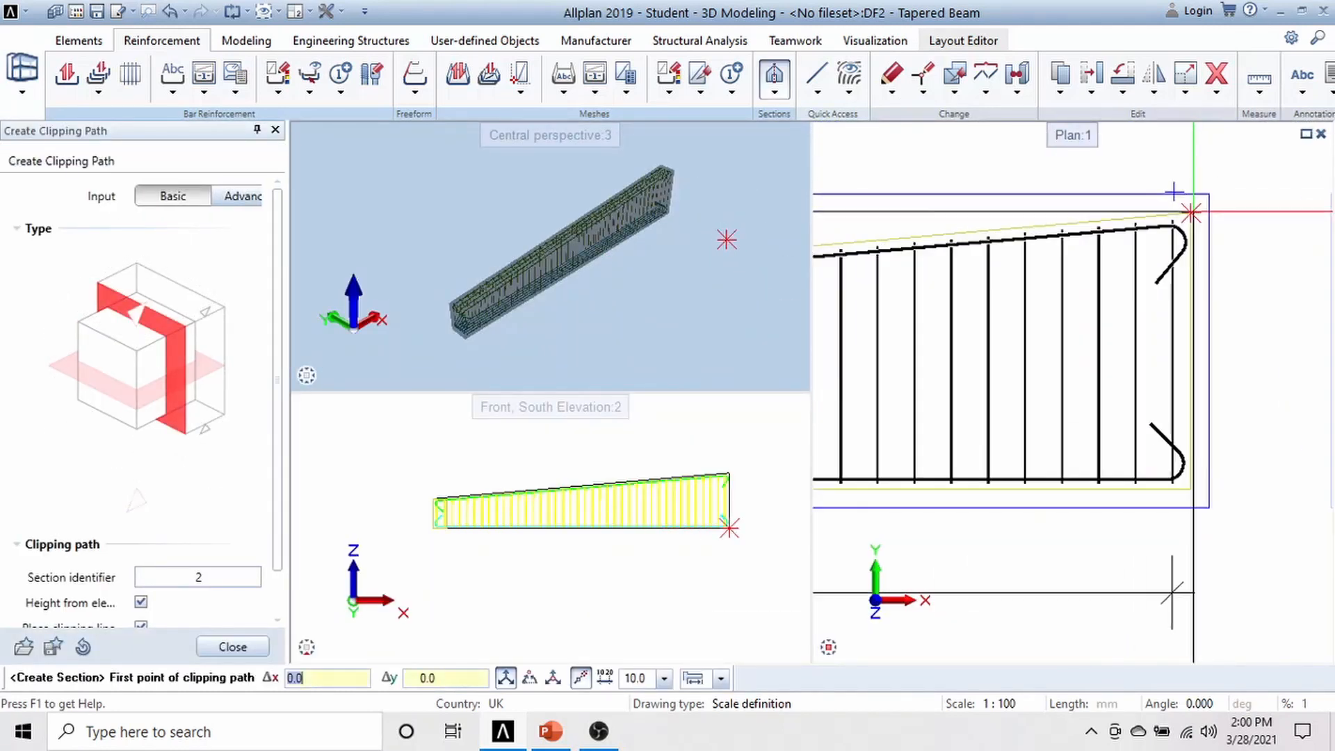
{"action": "left_click", "coordinate": [1192, 212]}
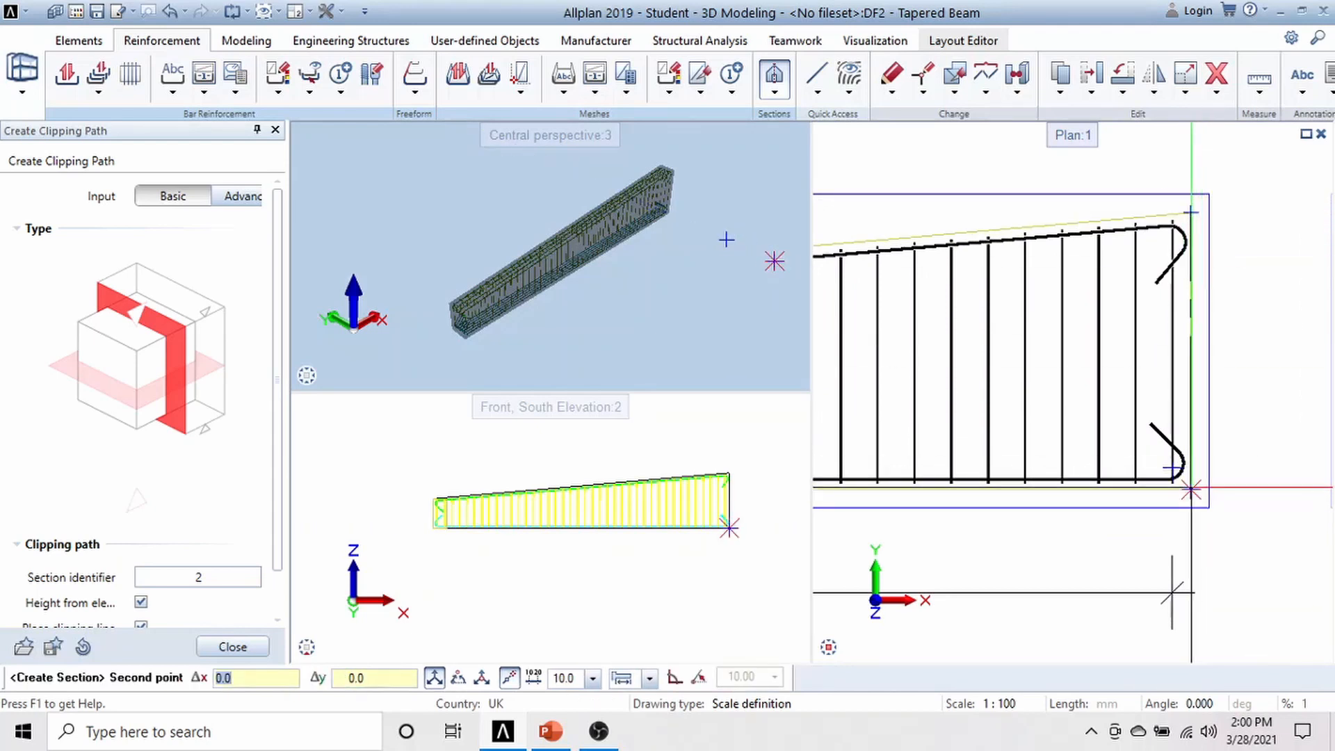
{"action": "left_click", "coordinate": [1191, 491]}
{"action": "key", "text": "Escape"}
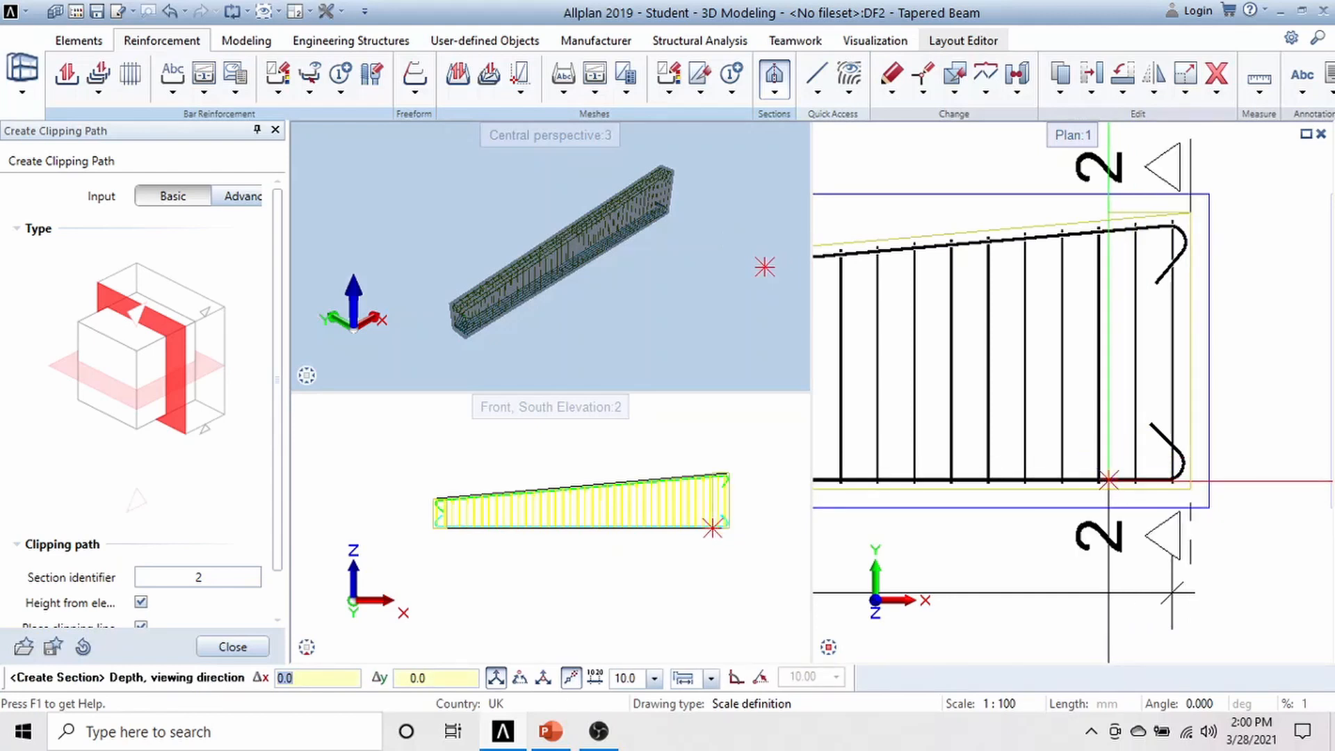
{"action": "left_click", "coordinate": [1109, 480]}
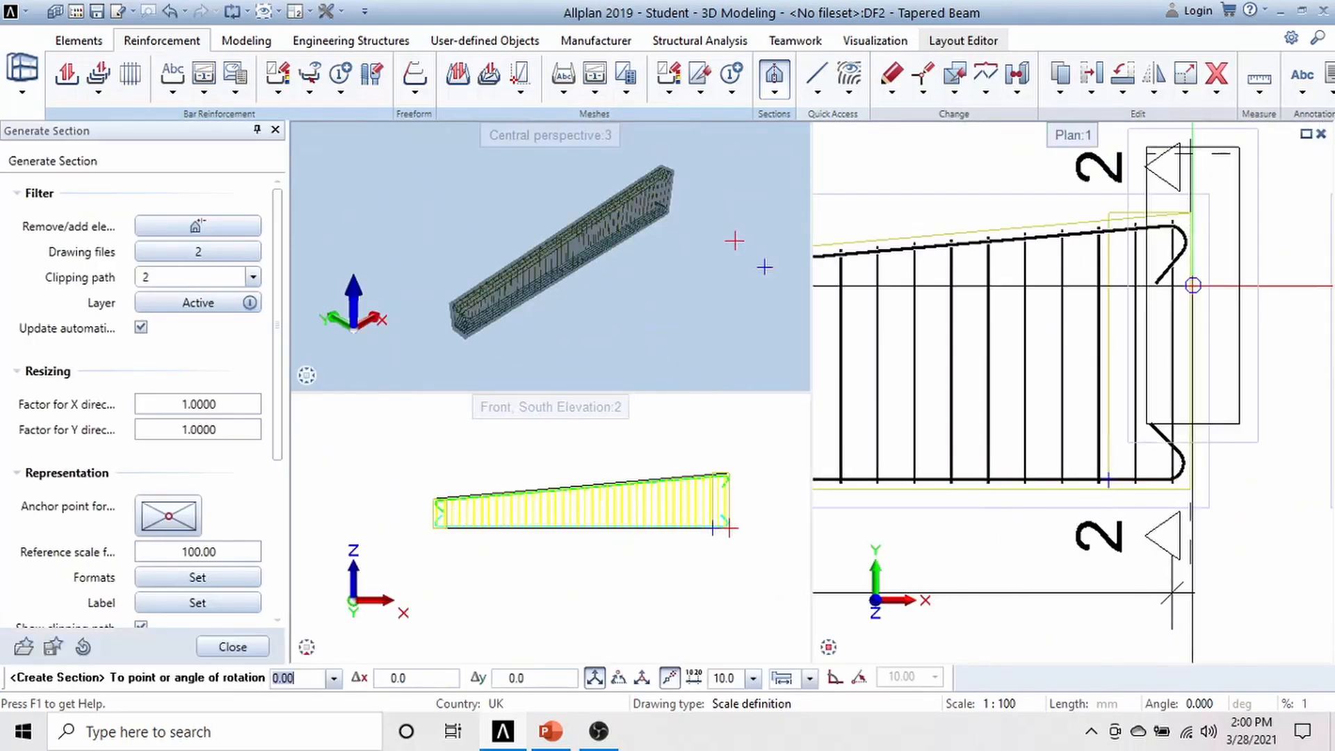
- Place section 2-2 below the deep end of the south elevation, roughly level with section 1-1
{"action": "scroll", "coordinate": [1175, 313], "scroll_direction": "down", "scroll_amount": 5}
{"action": "scroll", "coordinate": [1055, 450], "scroll_direction": "up", "scroll_amount": 2}
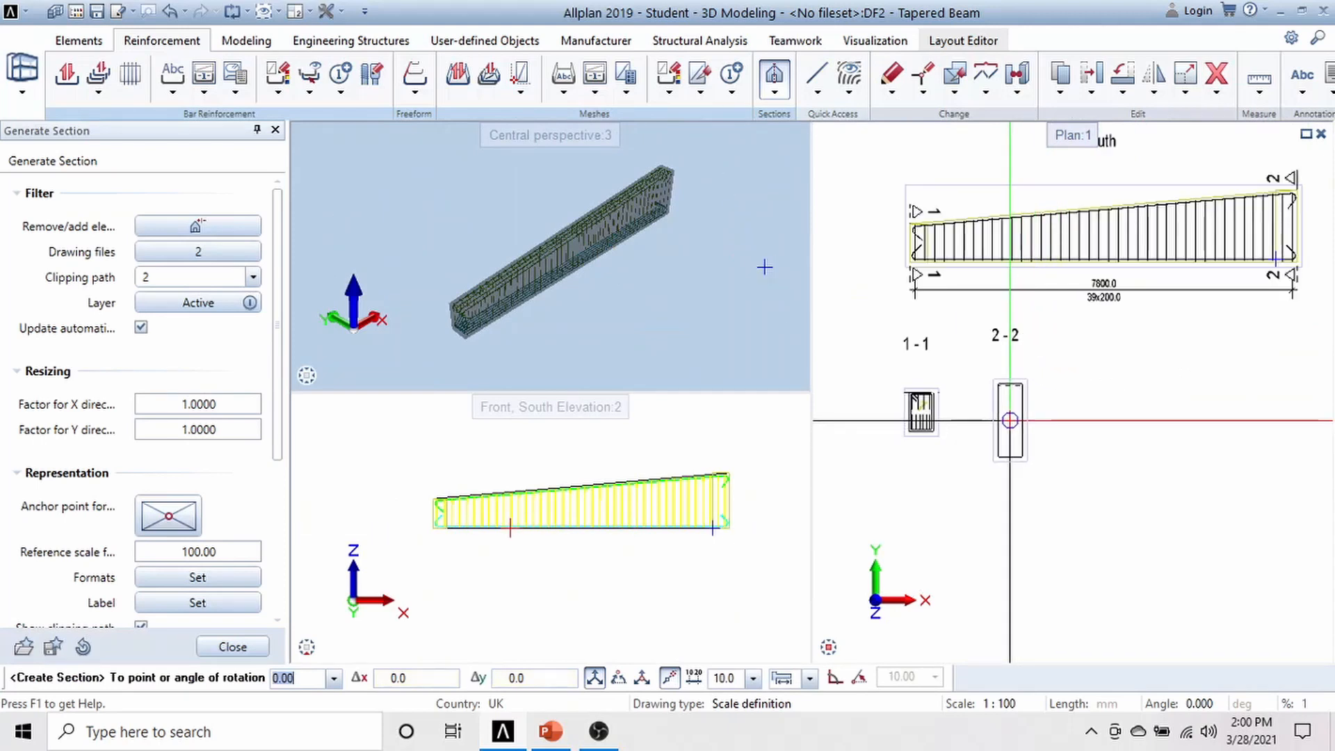
{"action": "scroll", "coordinate": [1010, 420], "scroll_direction": "up", "scroll_amount": 3}
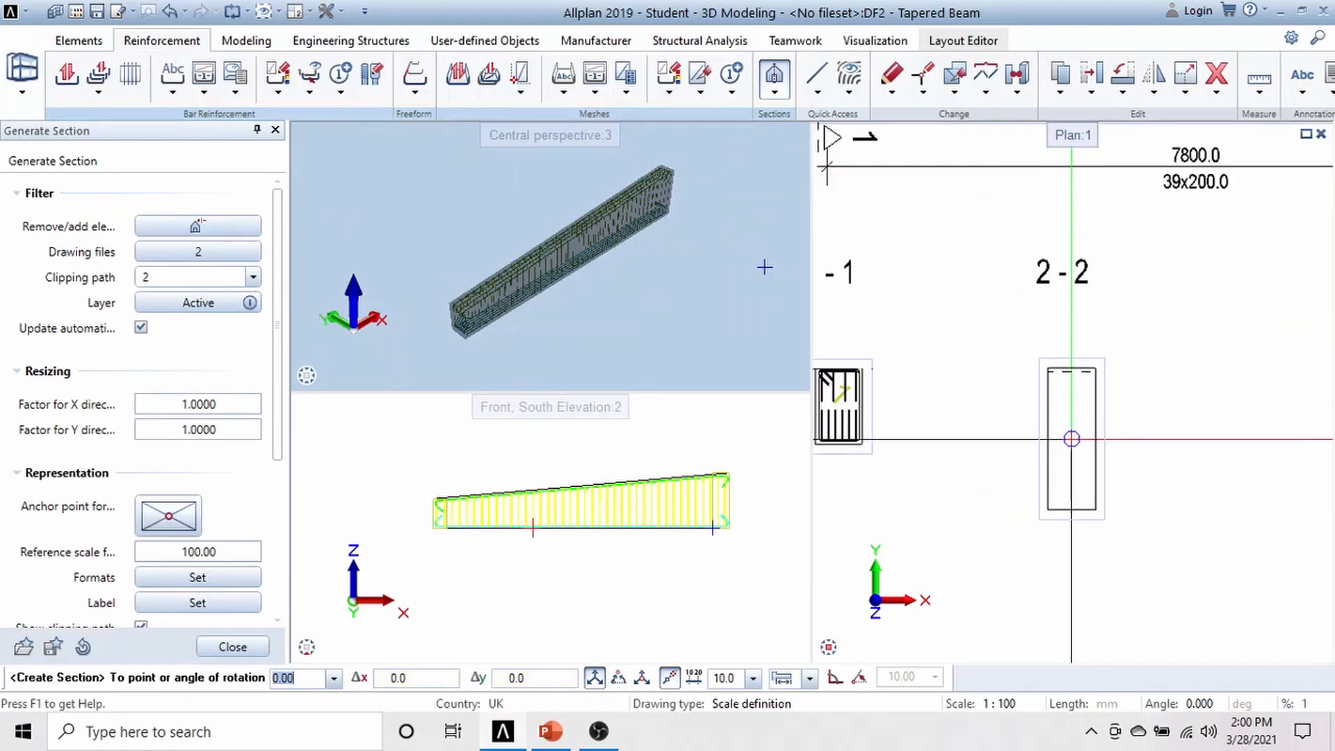
{"action": "scroll", "coordinate": [1084, 427], "scroll_direction": "down", "scroll_amount": 4}
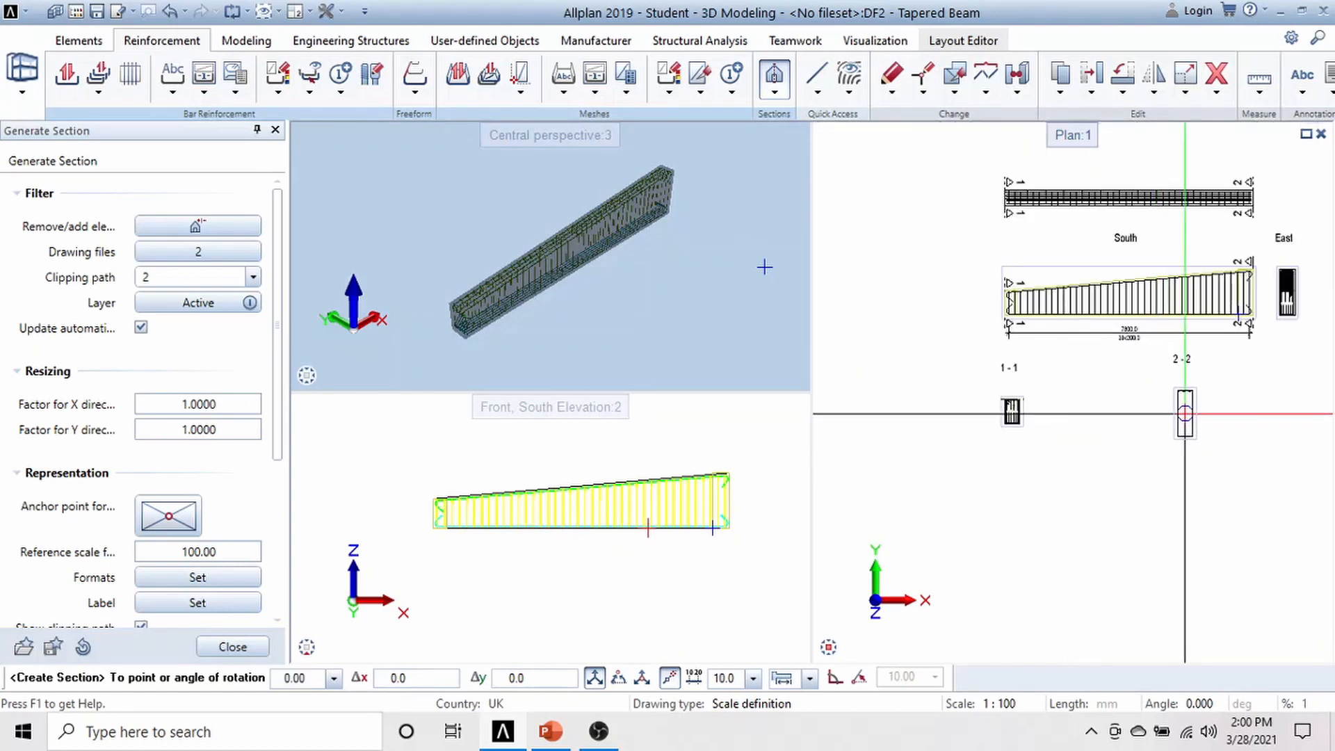
{"action": "scroll", "coordinate": [1103, 417], "scroll_direction": "up", "scroll_amount": 1}
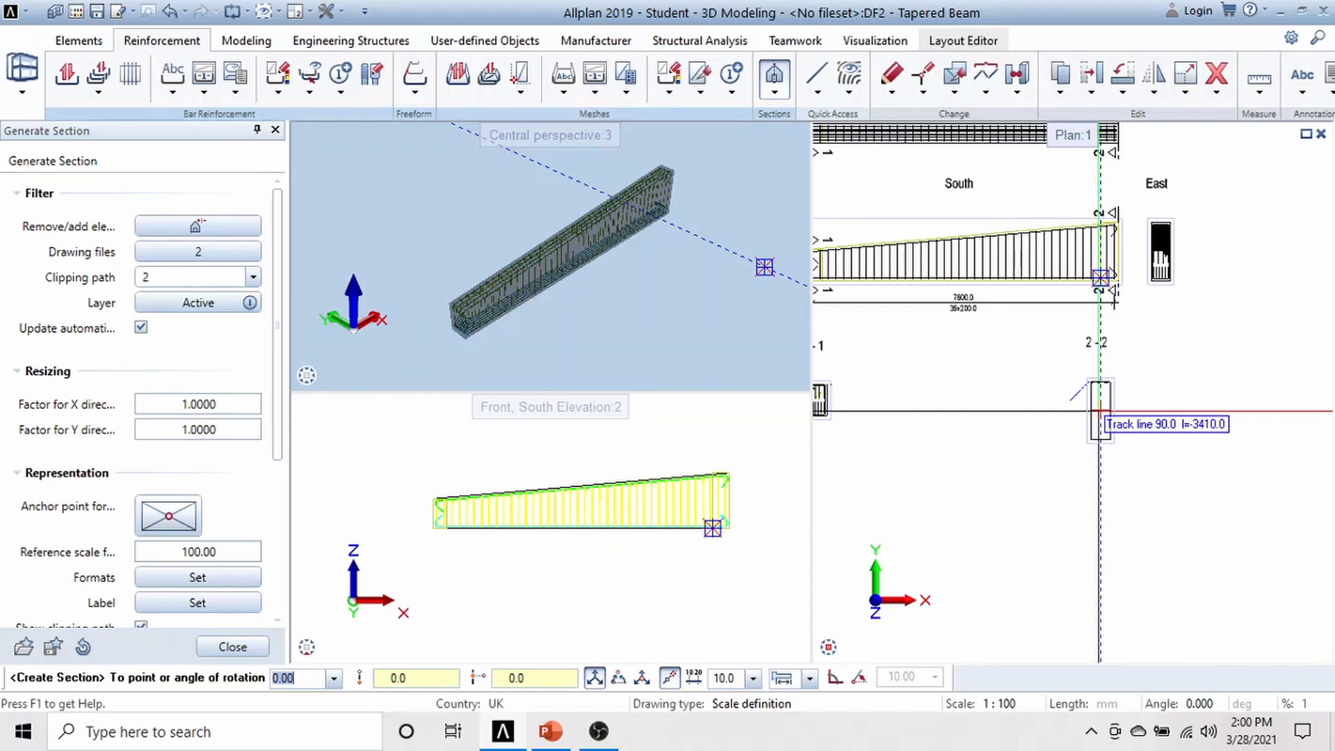
{"action": "left_click", "coordinate": [1099, 411]}
{"action": "key", "text": "Escape"}
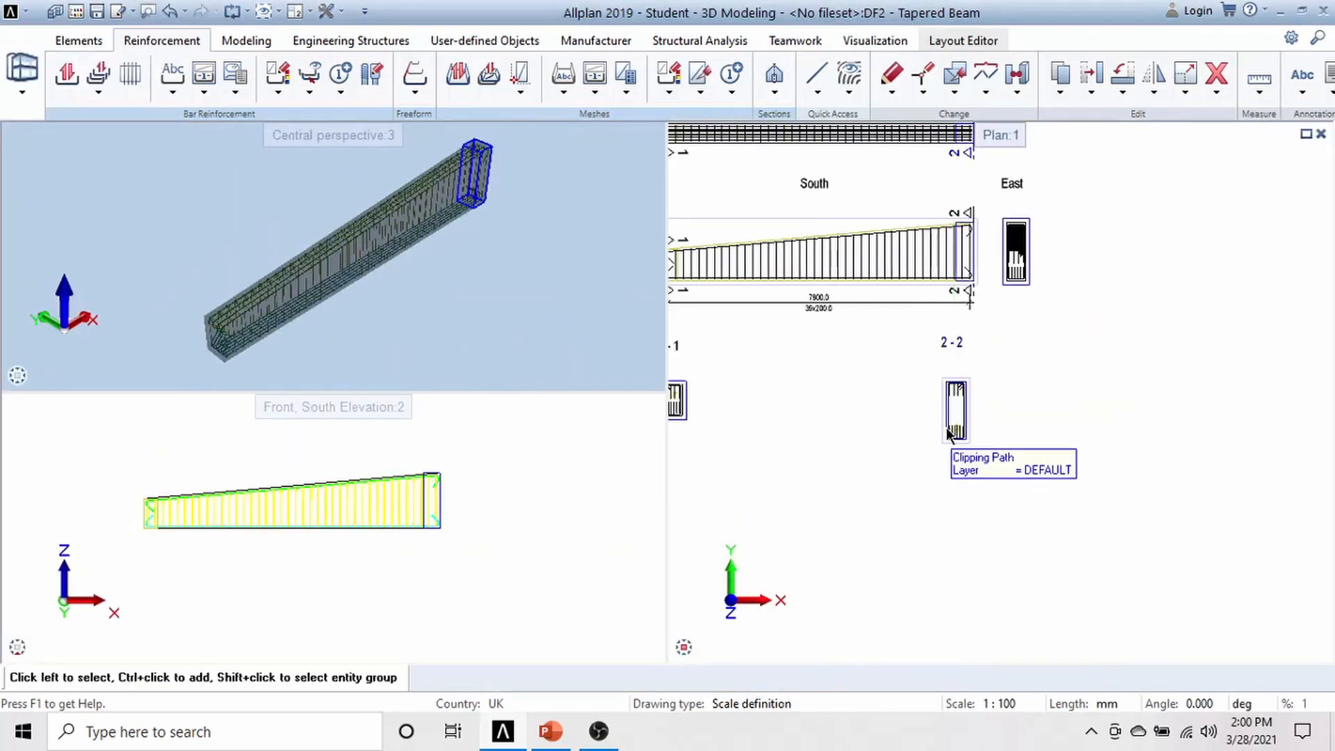
- Label the top bars in section 1-1 with their number of pieces and diameter as 4ø22, placing the text outside the section's upper corner
{"action": "scroll", "coordinate": [945, 424], "scroll_direction": "up", "scroll_amount": 4}
{"action": "scroll", "coordinate": [859, 348], "scroll_direction": "down", "scroll_amount": 2}
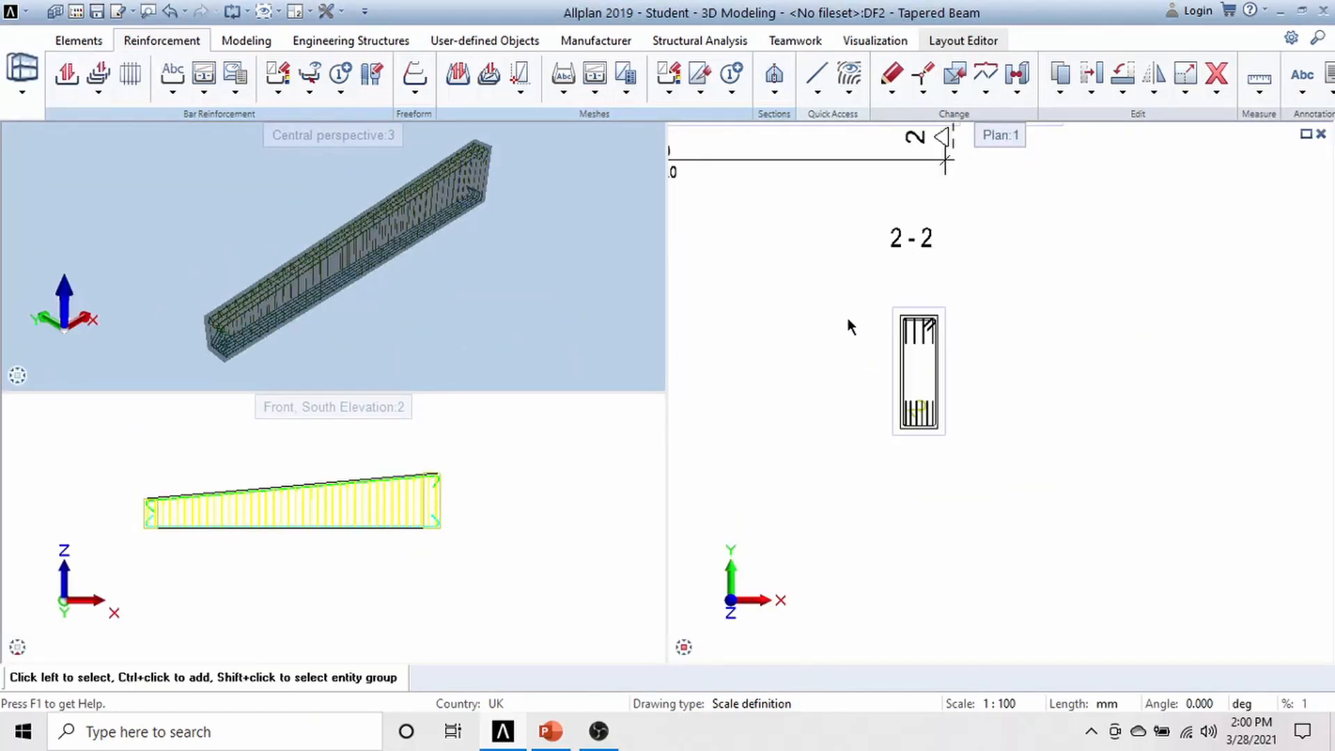
{"action": "scroll", "coordinate": [849, 318], "scroll_direction": "down", "scroll_amount": 5}
{"action": "middle_click_drag", "start_coordinate": [921, 361], "coordinate": [996, 416]}
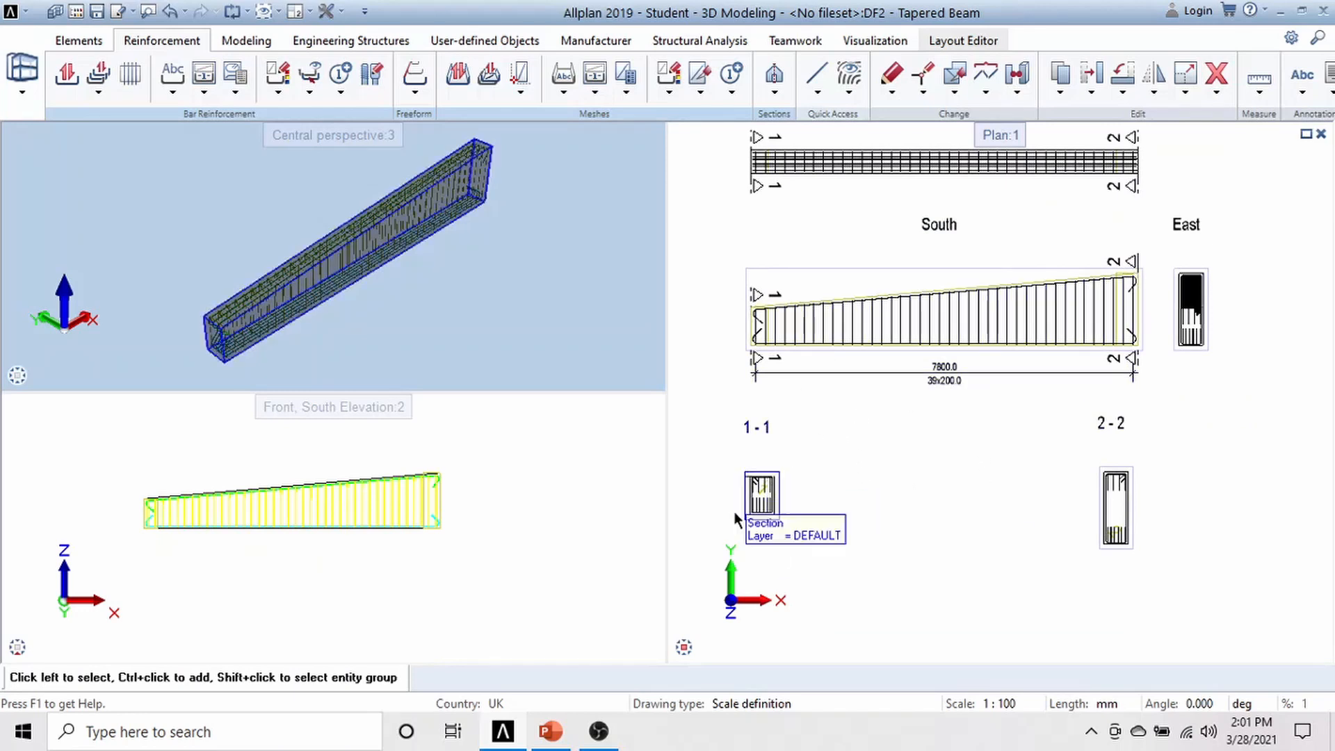
{"action": "scroll", "coordinate": [756, 528], "scroll_direction": "up", "scroll_amount": 6}
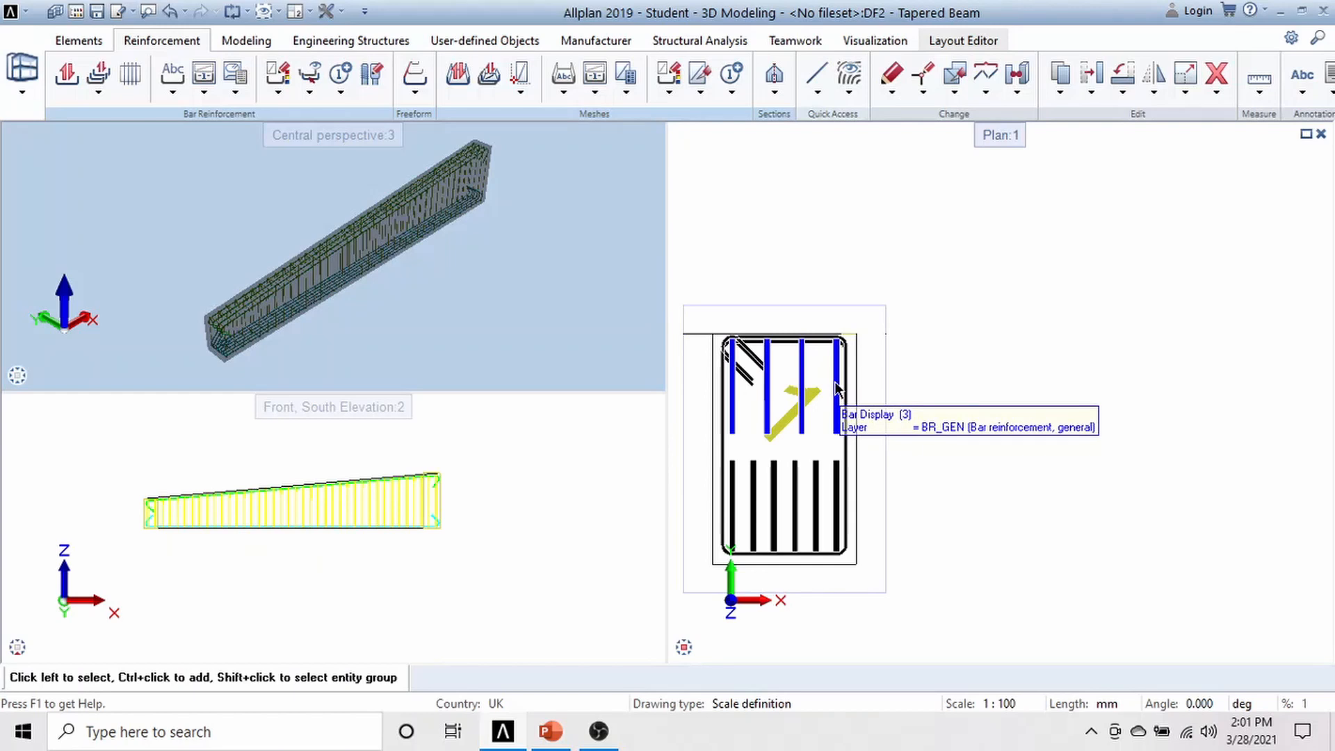
{"action": "left_click", "coordinate": [835, 381]}
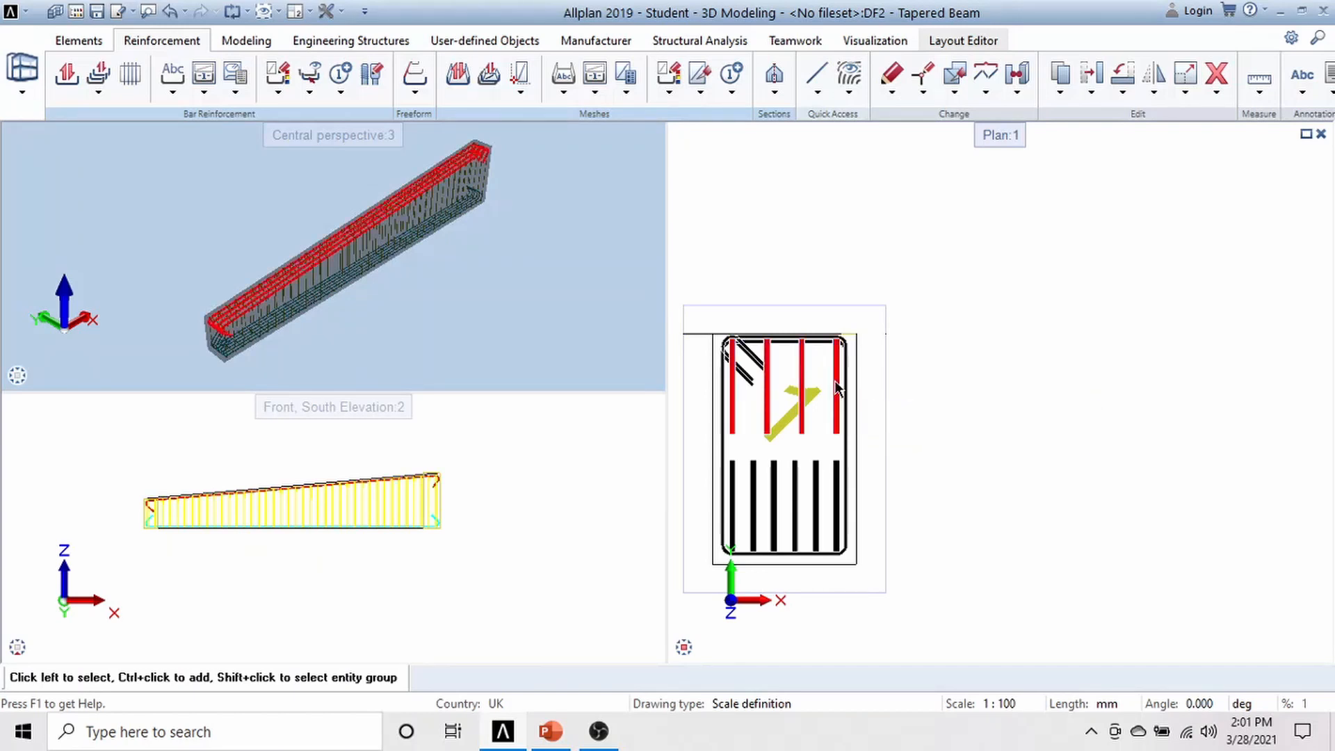
{"action": "right_click", "coordinate": [834, 381]}
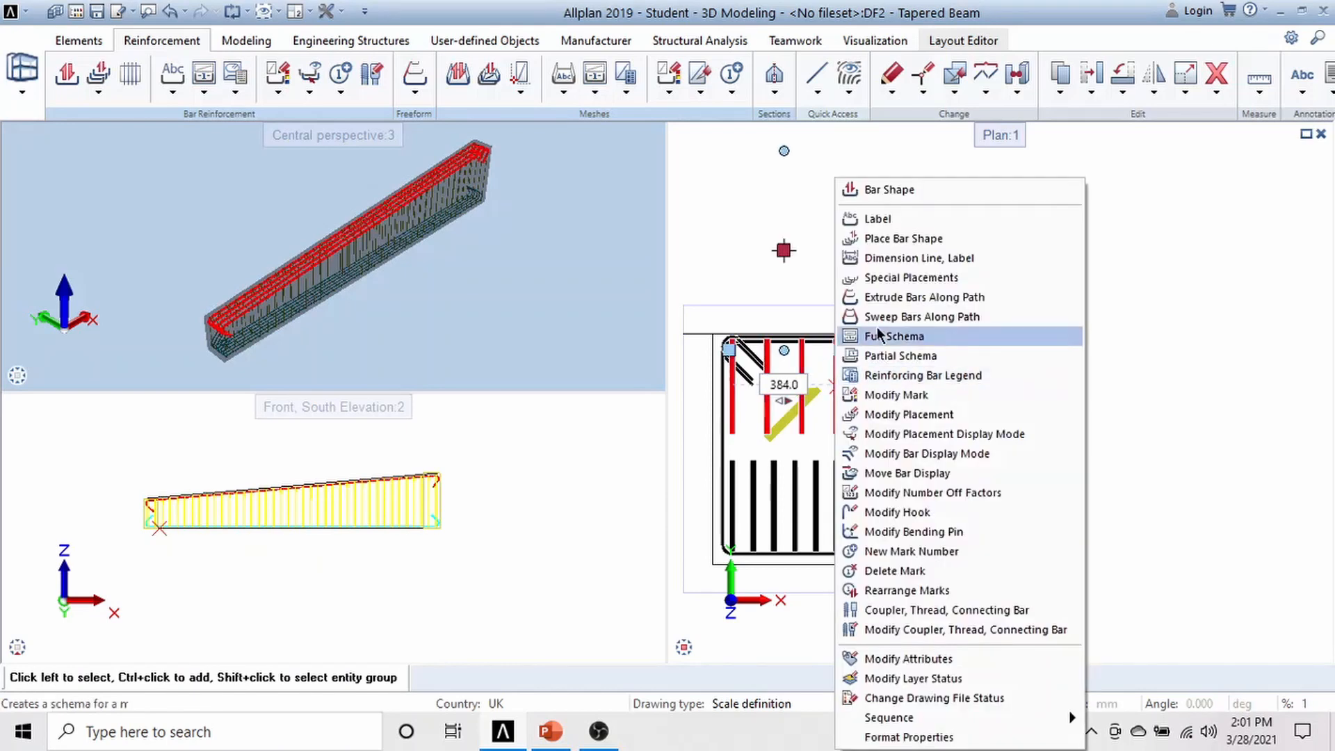
{"action": "left_click", "coordinate": [903, 220]}
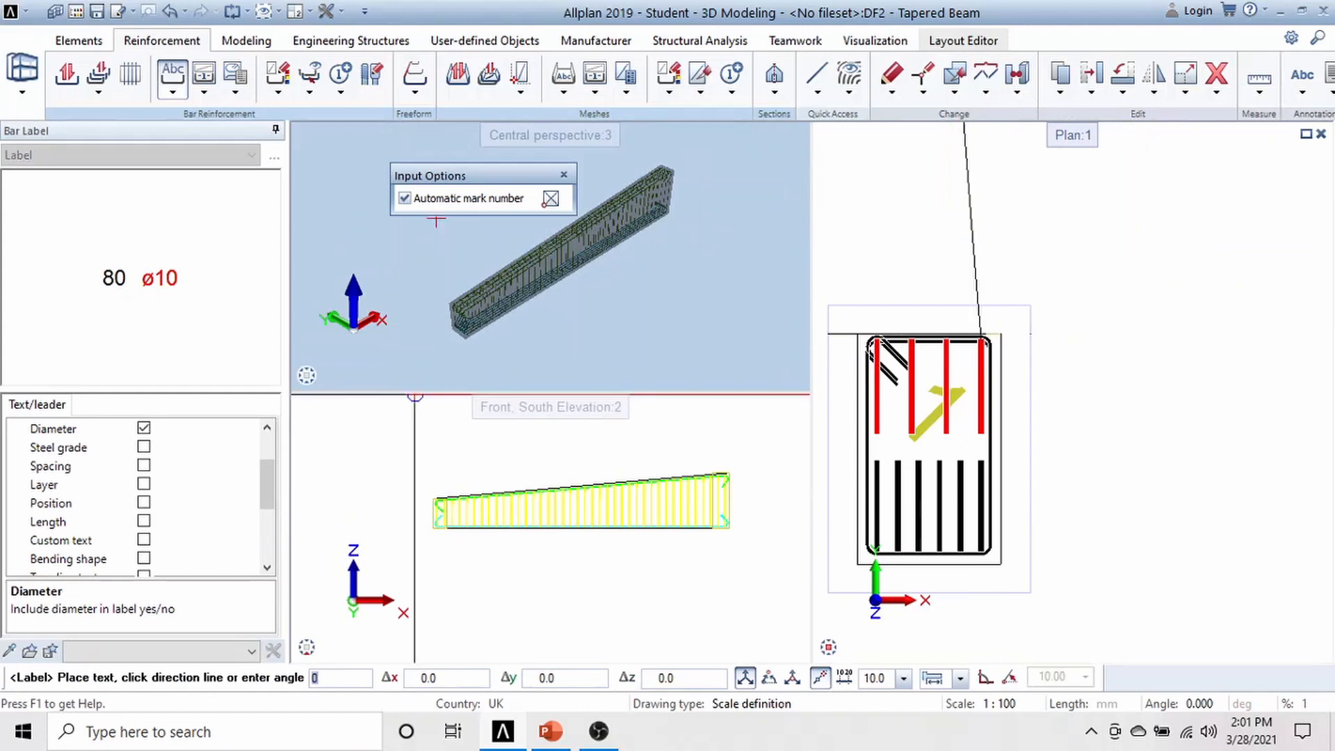
{"action": "mouse_move", "coordinate": [267, 475]}
{"action": "left_mouse_down"}
{"action": "mouse_move", "coordinate": [269, 444]}
{"action": "mouse_move", "coordinate": [268, 473]}
{"action": "left_mouse_up"}
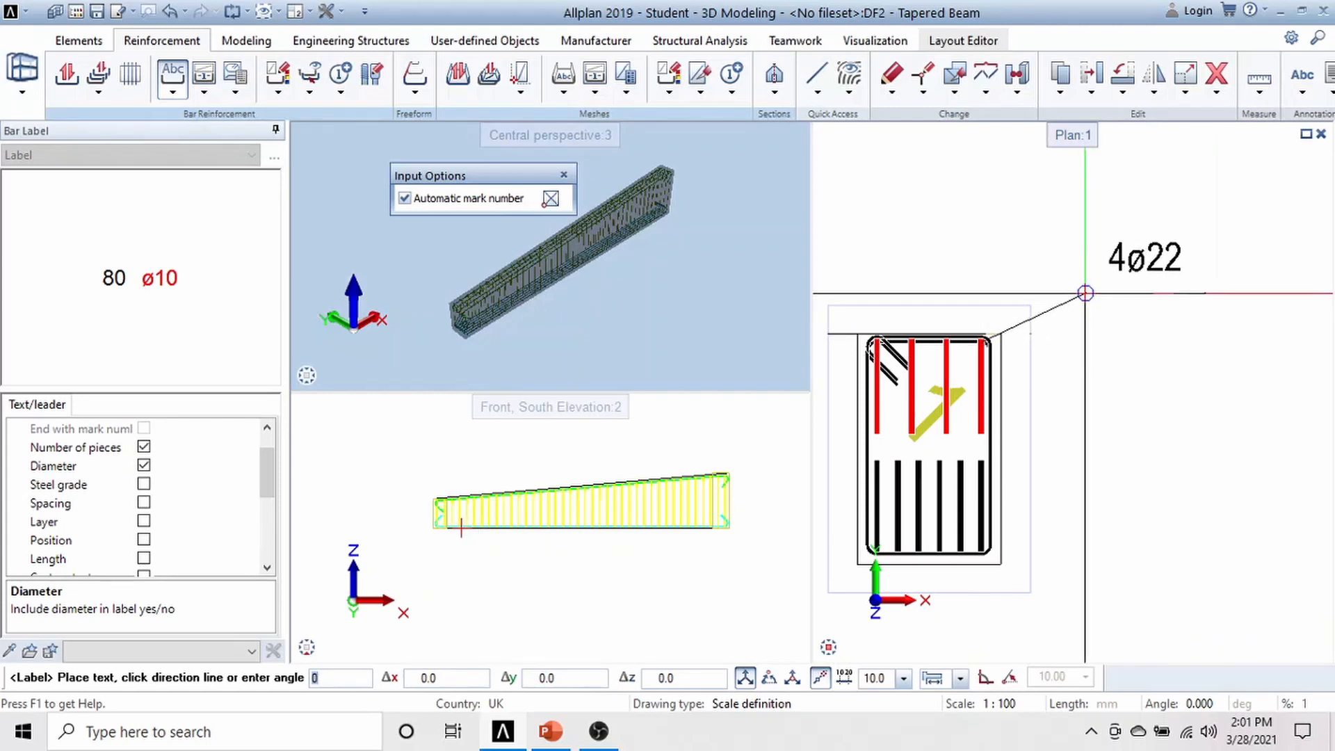
{"action": "left_click", "coordinate": [1085, 293]}
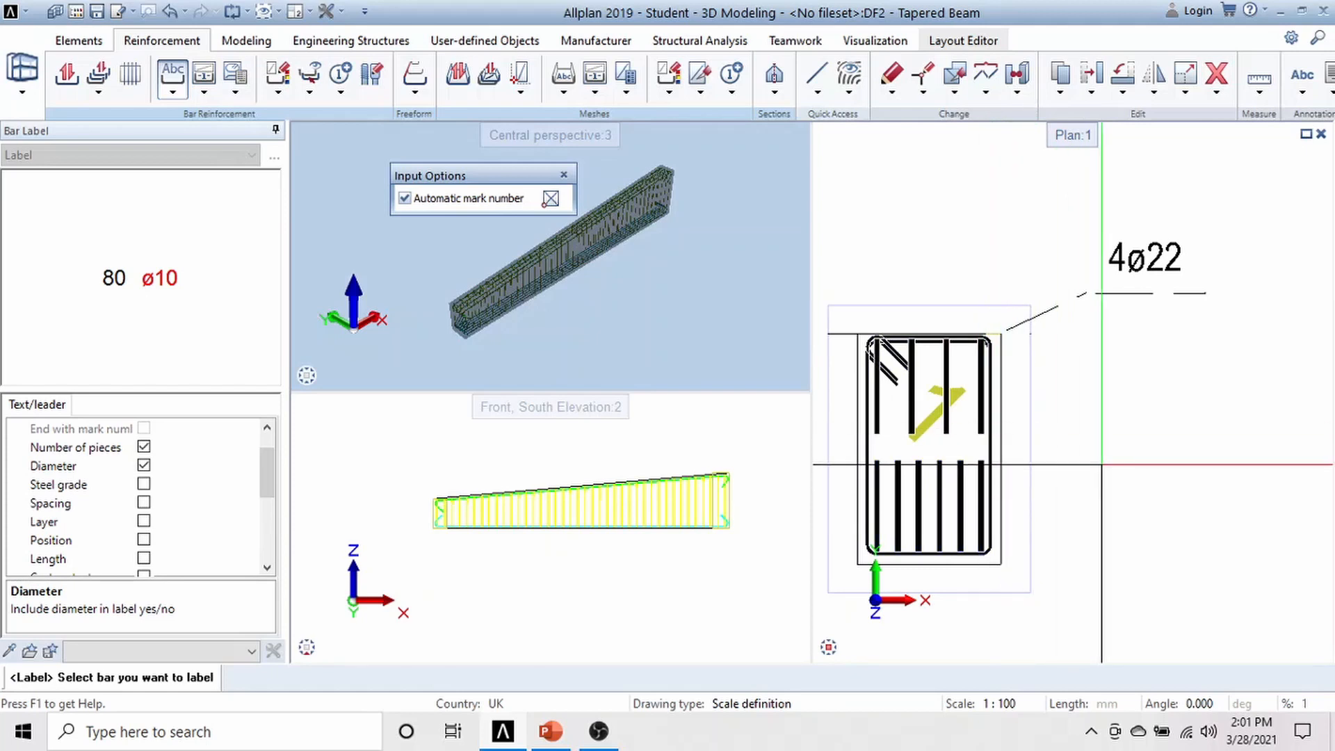
{"action": "key", "text": "Escape"}
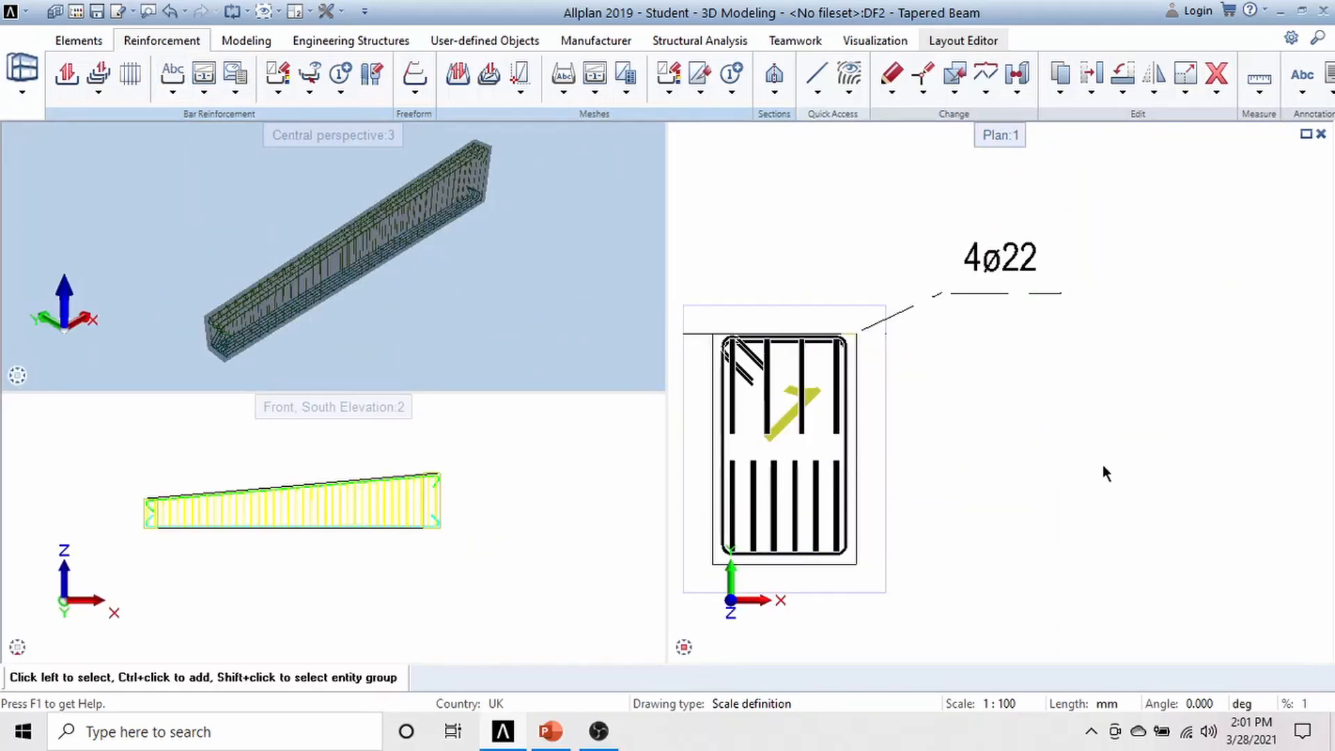
- Label the bottom bars in section 1-1 as 6ø22, placing the text beside the section's lower corner in line with the top bar label
{"action": "left_click", "coordinate": [834, 494]}
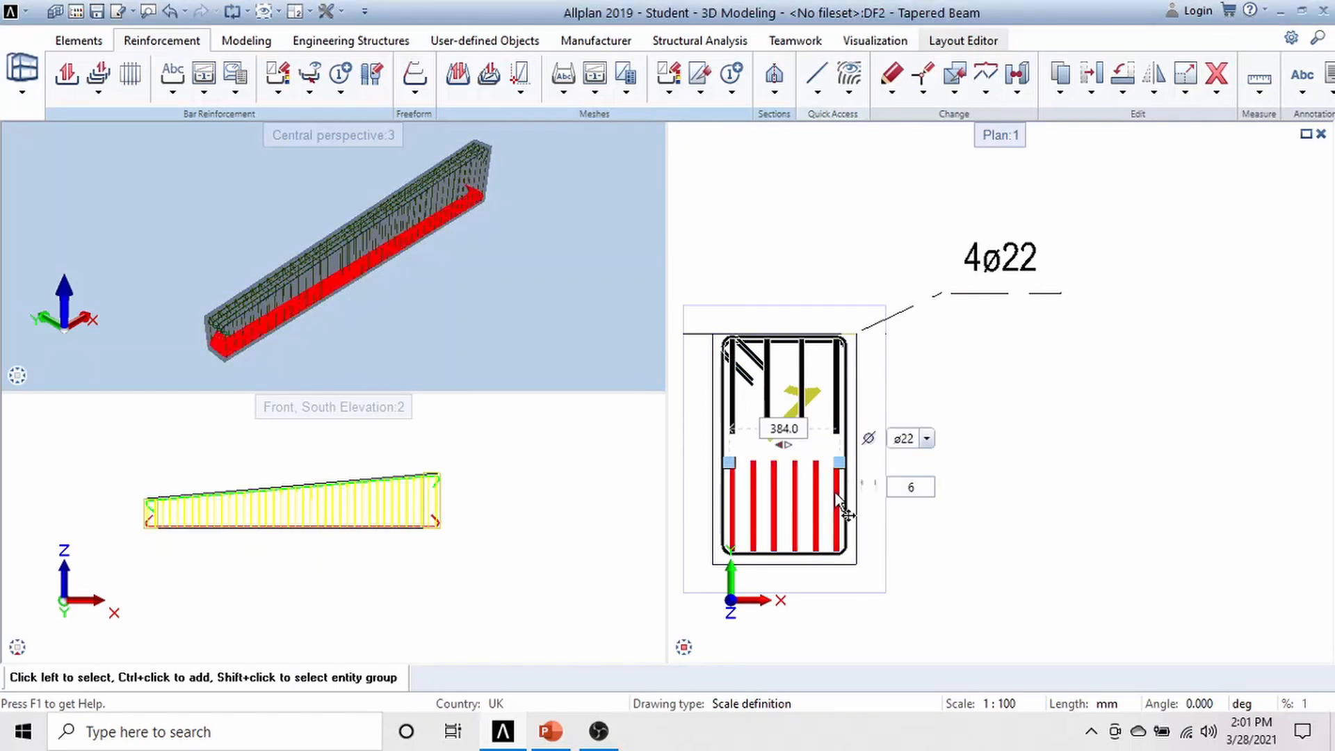
{"action": "right_click", "coordinate": [835, 494]}
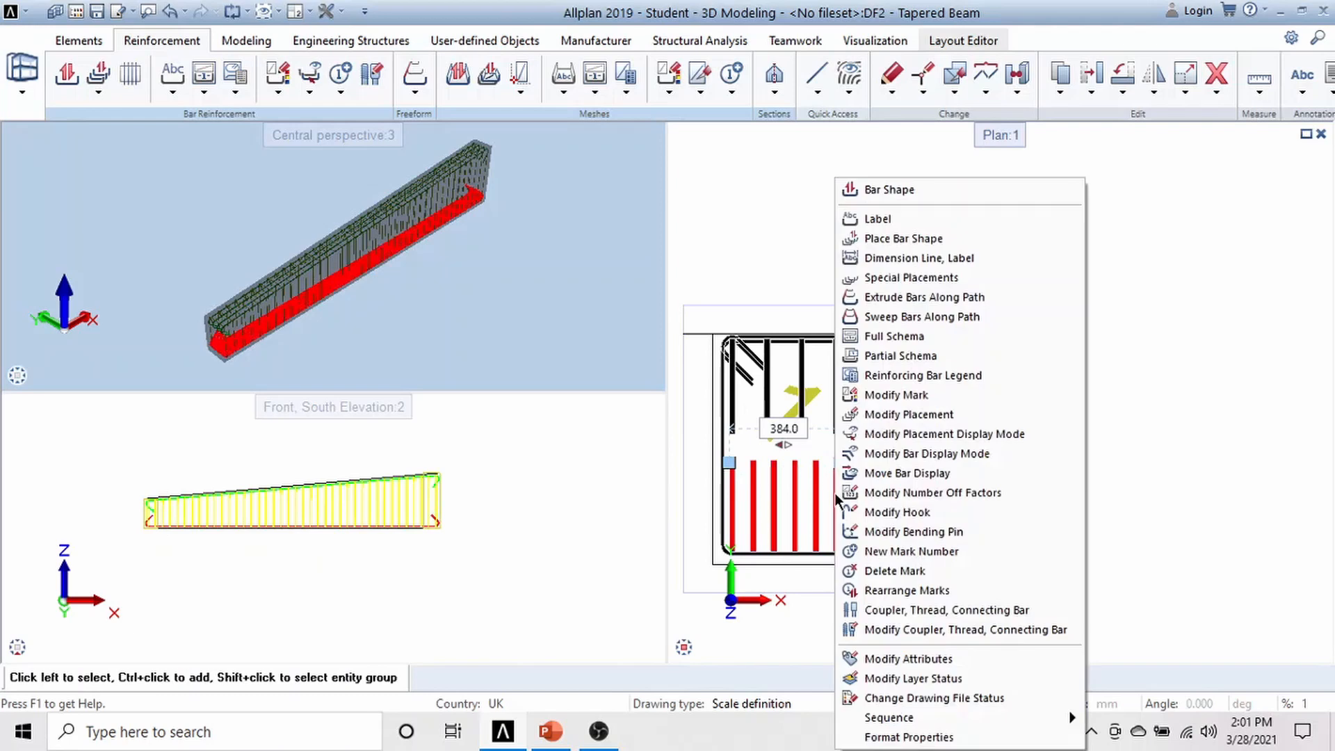
{"action": "left_click", "coordinate": [887, 218]}
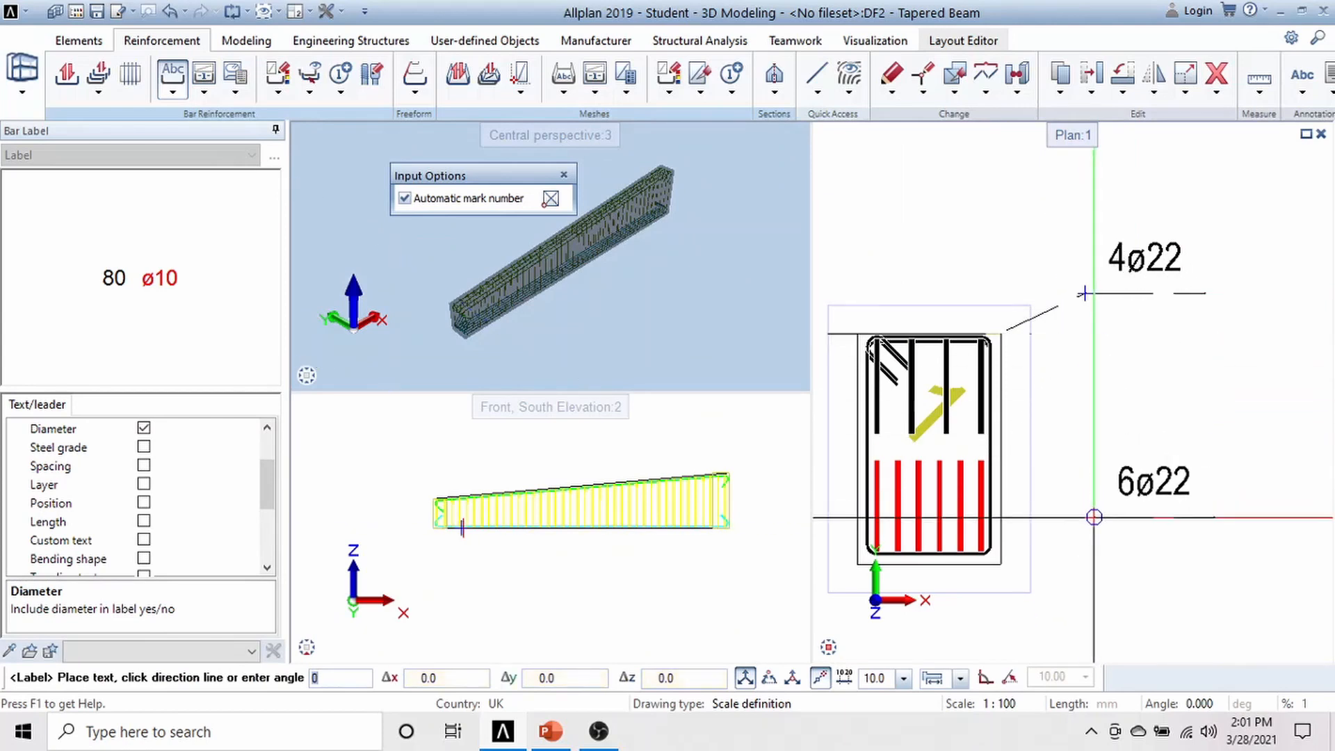
{"action": "left_click", "coordinate": [1083, 577]}
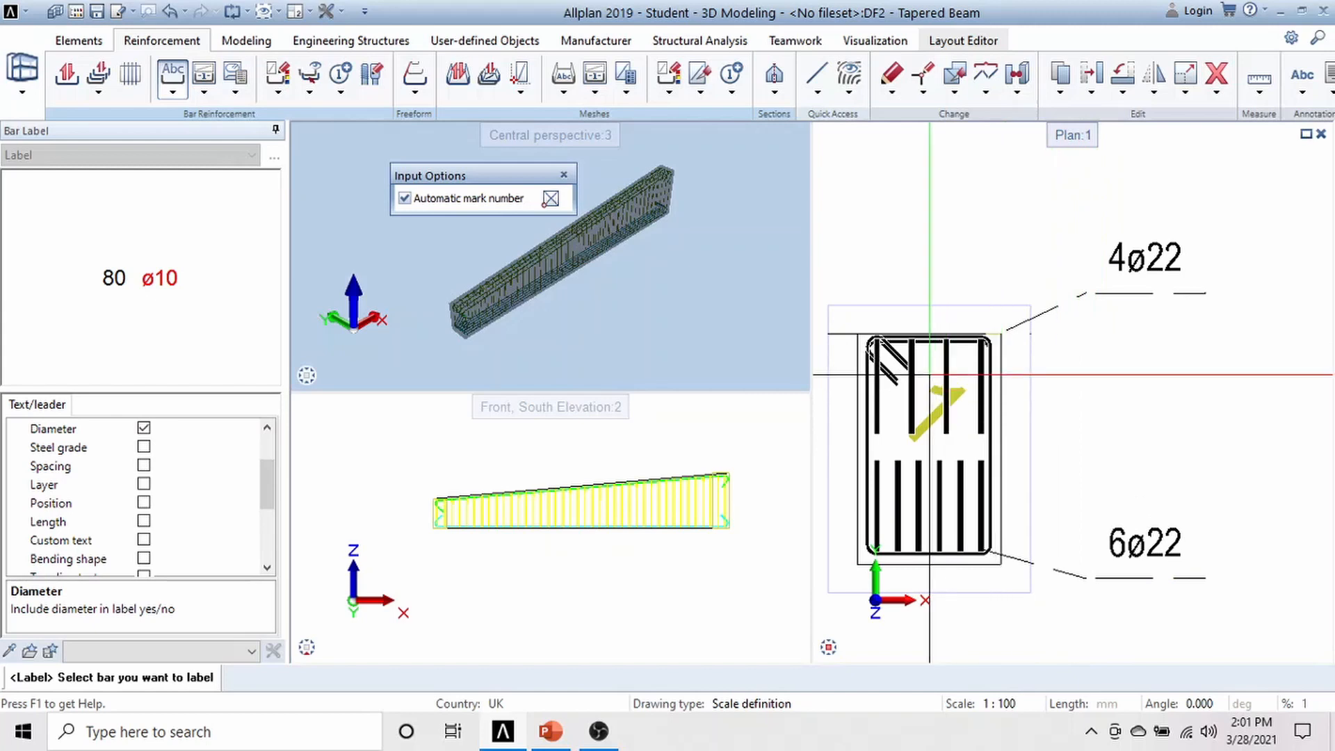
{"action": "scroll", "coordinate": [1016, 371], "scroll_direction": "down", "scroll_amount": 2}
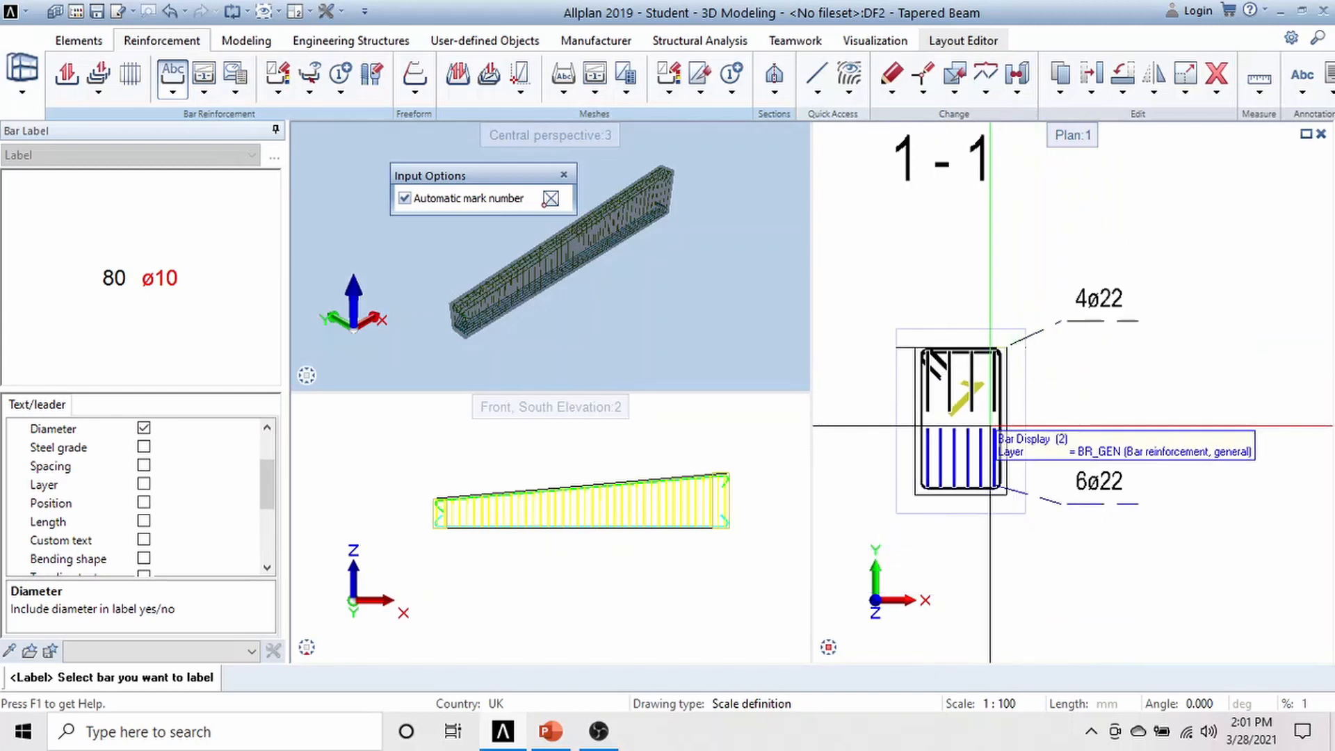
{"action": "scroll", "coordinate": [990, 425], "scroll_direction": "up", "scroll_amount": 2}
{"action": "key", "text": "Escape"}
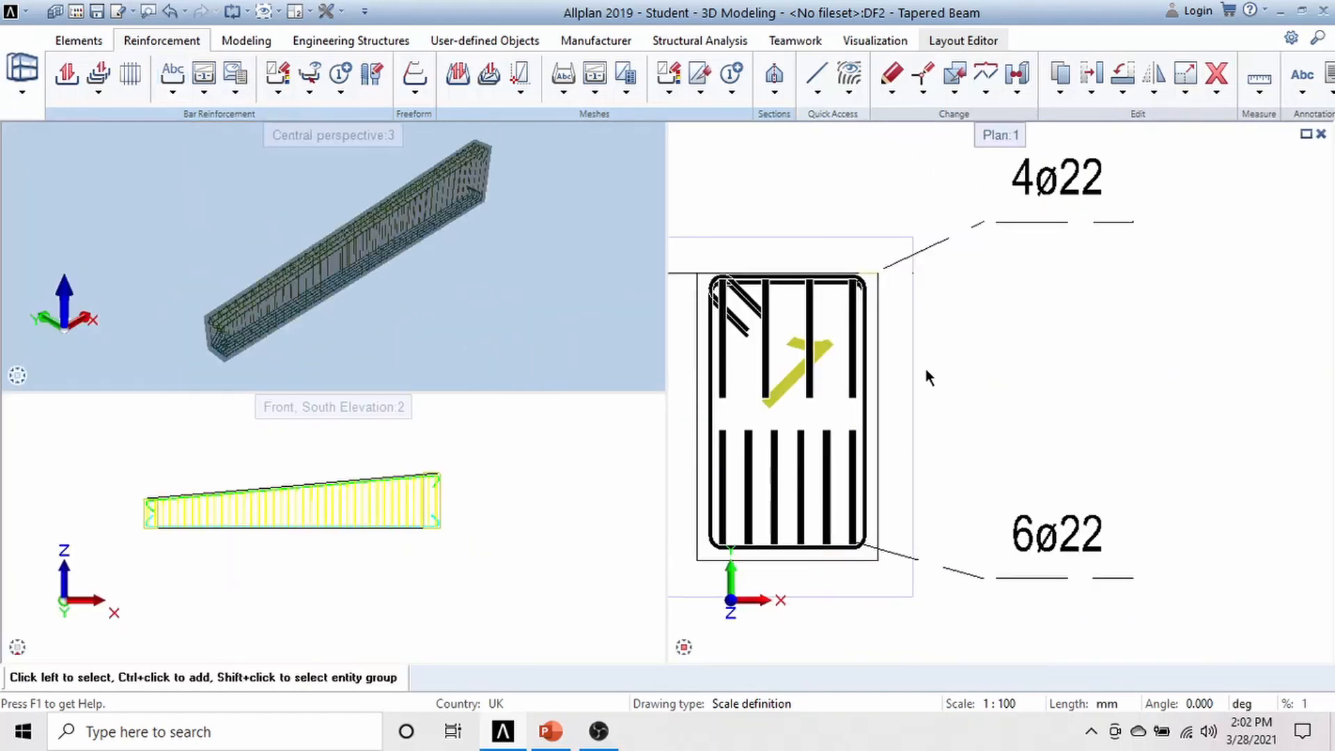
- Label the stirrup in section 1-1 with diameter and spacing but no number of pieces, placing ø13-200 between the two bar labels
{"action": "left_click", "coordinate": [866, 398]}
{"action": "right_click", "coordinate": [866, 396]}
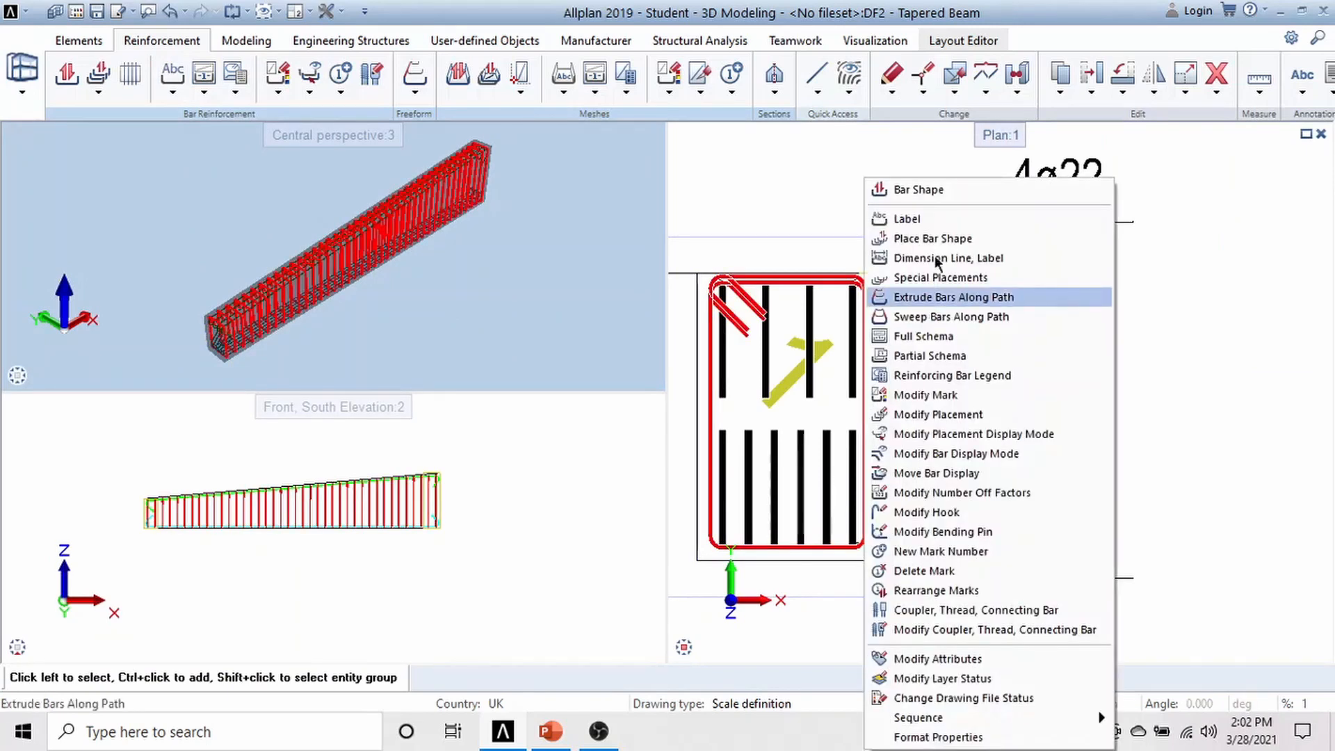
{"action": "left_click", "coordinate": [931, 219]}
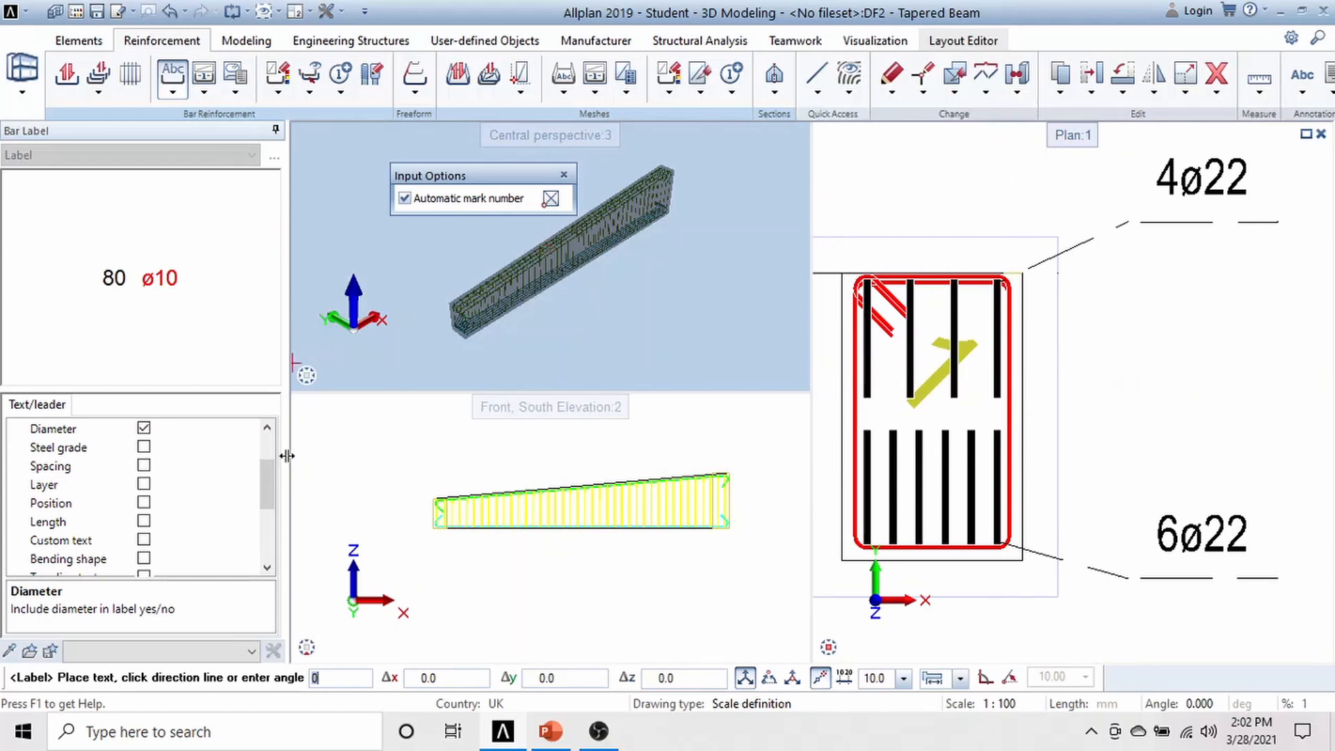
{"action": "left_click_drag", "start_coordinate": [270, 473], "coordinate": [269, 456]}
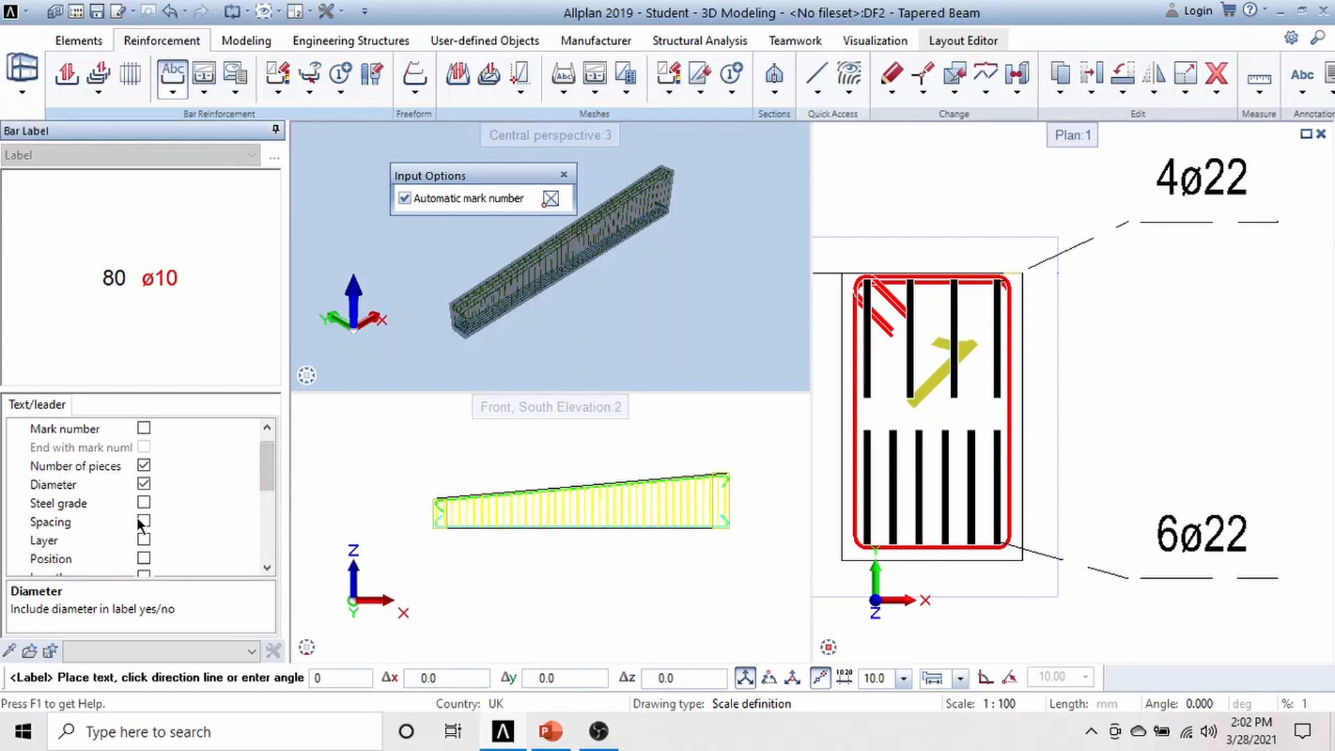
{"action": "left_click", "coordinate": [145, 465]}
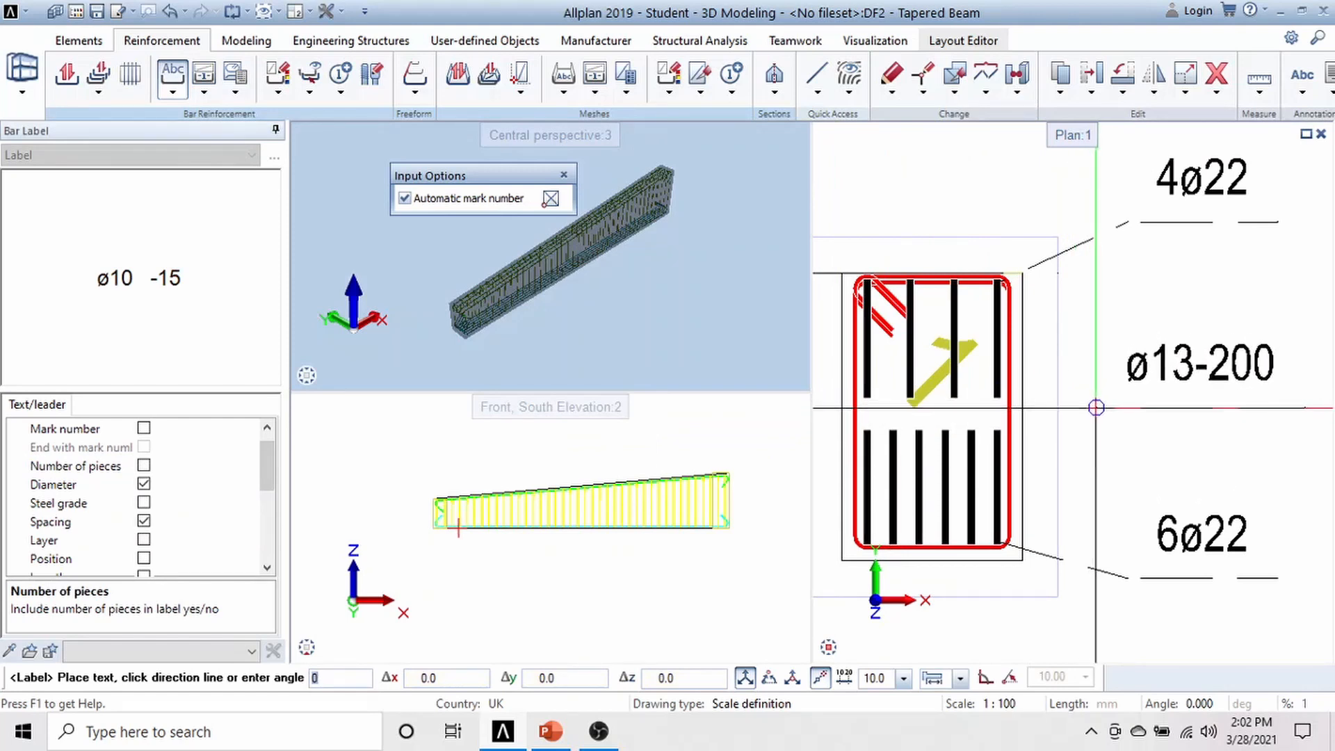
{"action": "left_click", "coordinate": [1095, 410]}
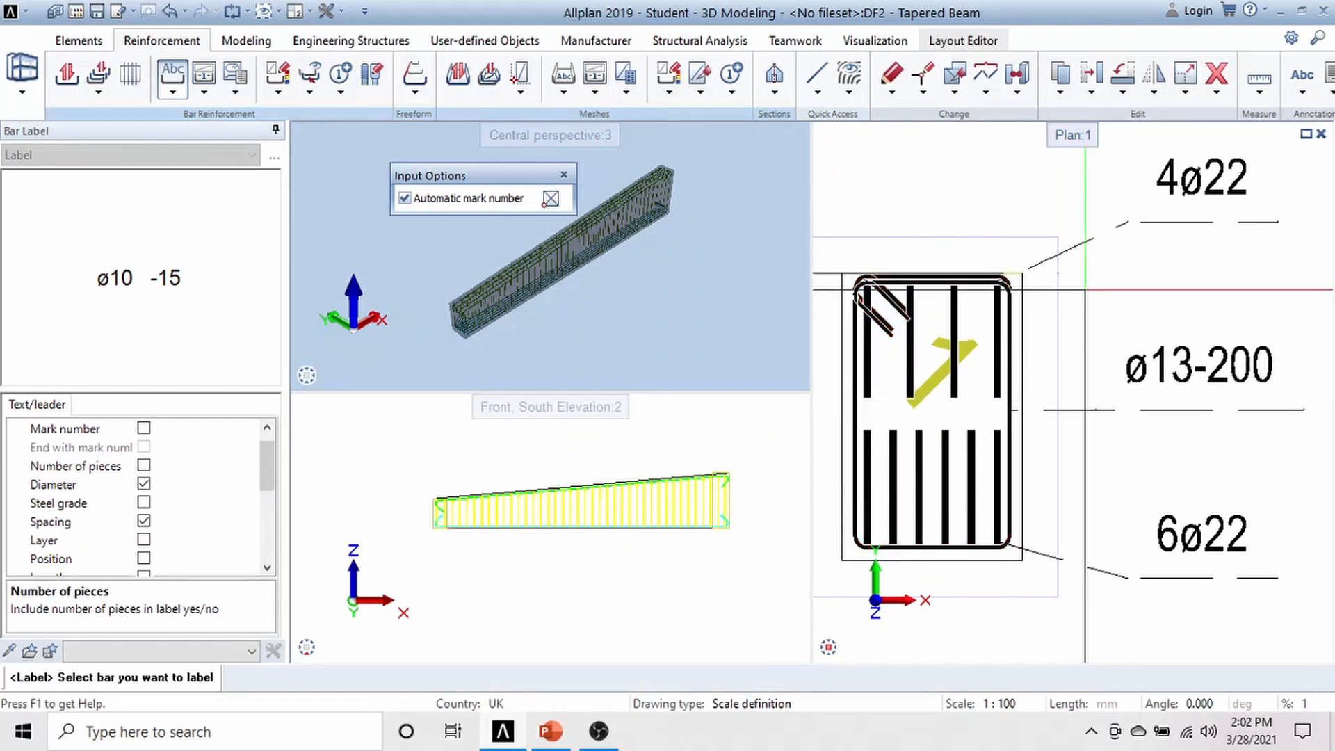
{"action": "scroll", "coordinate": [1182, 348], "scroll_direction": "down", "scroll_amount": 3}
{"action": "key", "text": "Escape"}
- Label the top bars in section 2-2 with diameter and spacing as ø22-121, placing the text outside the section's upper corner
{"action": "scroll", "coordinate": [1132, 340], "scroll_direction": "down", "scroll_amount": 4}
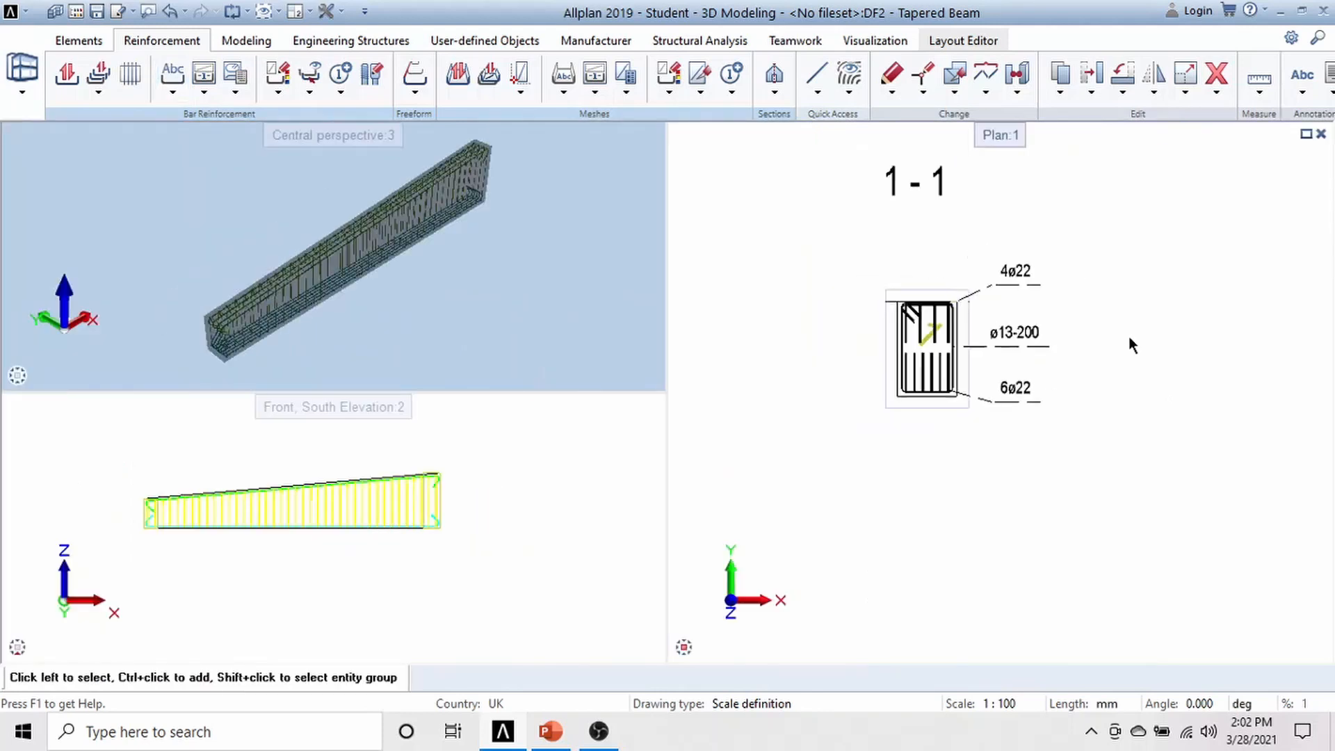
{"action": "middle_click_drag", "start_coordinate": [1180, 342], "coordinate": [898, 349]}
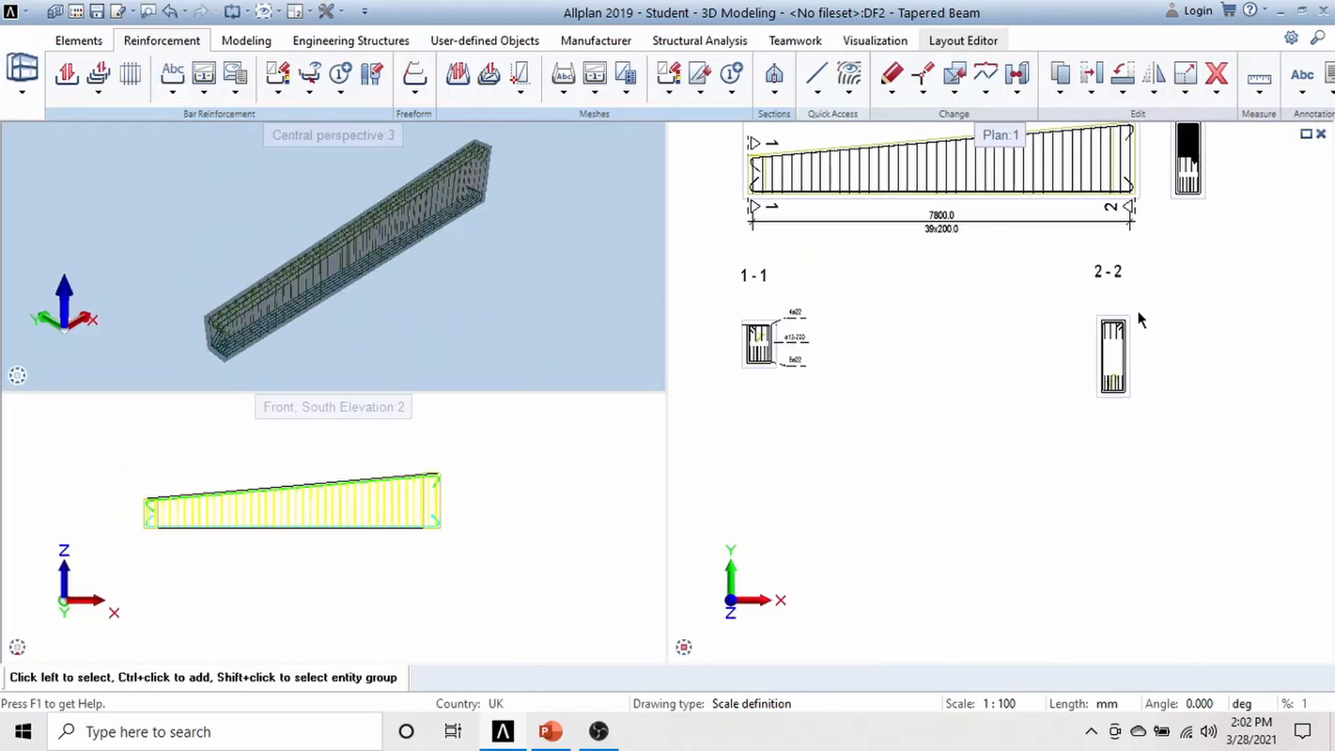
{"action": "scroll", "coordinate": [1147, 332], "scroll_direction": "up", "scroll_amount": 6}
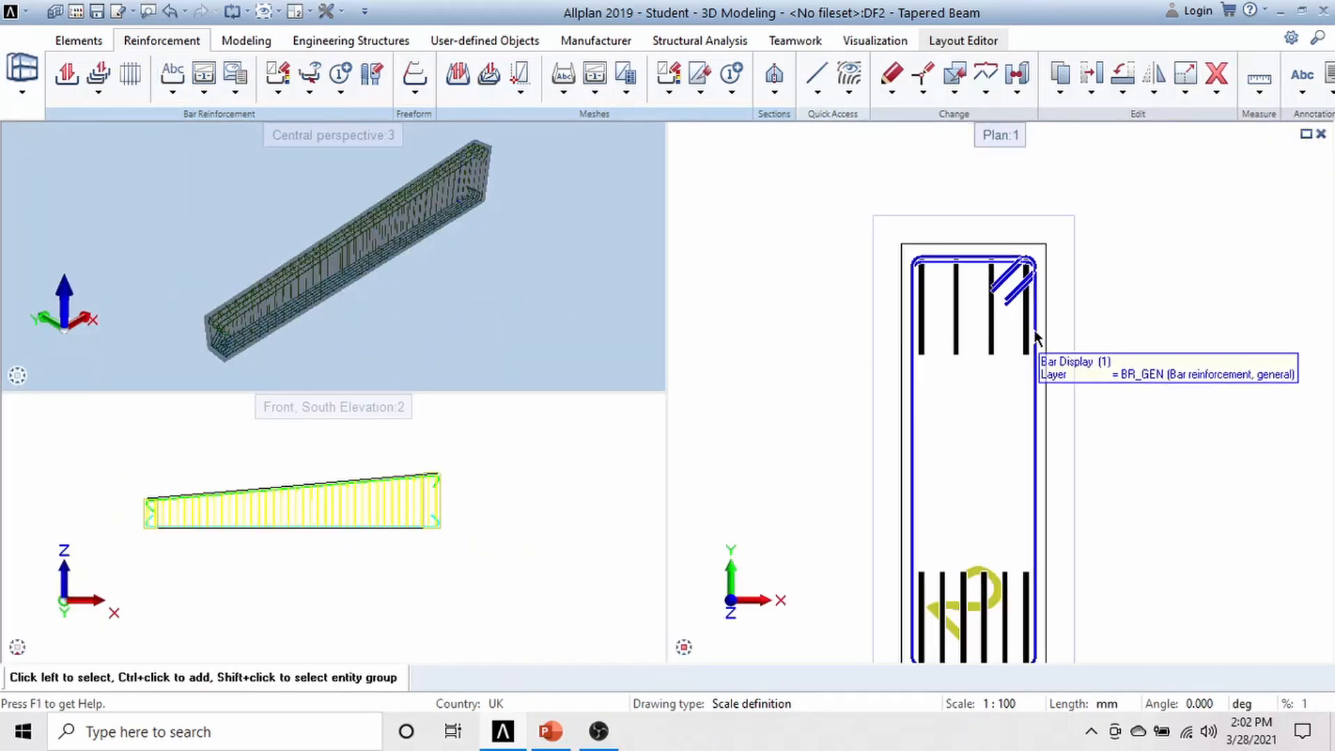
{"action": "left_click", "coordinate": [1022, 340]}
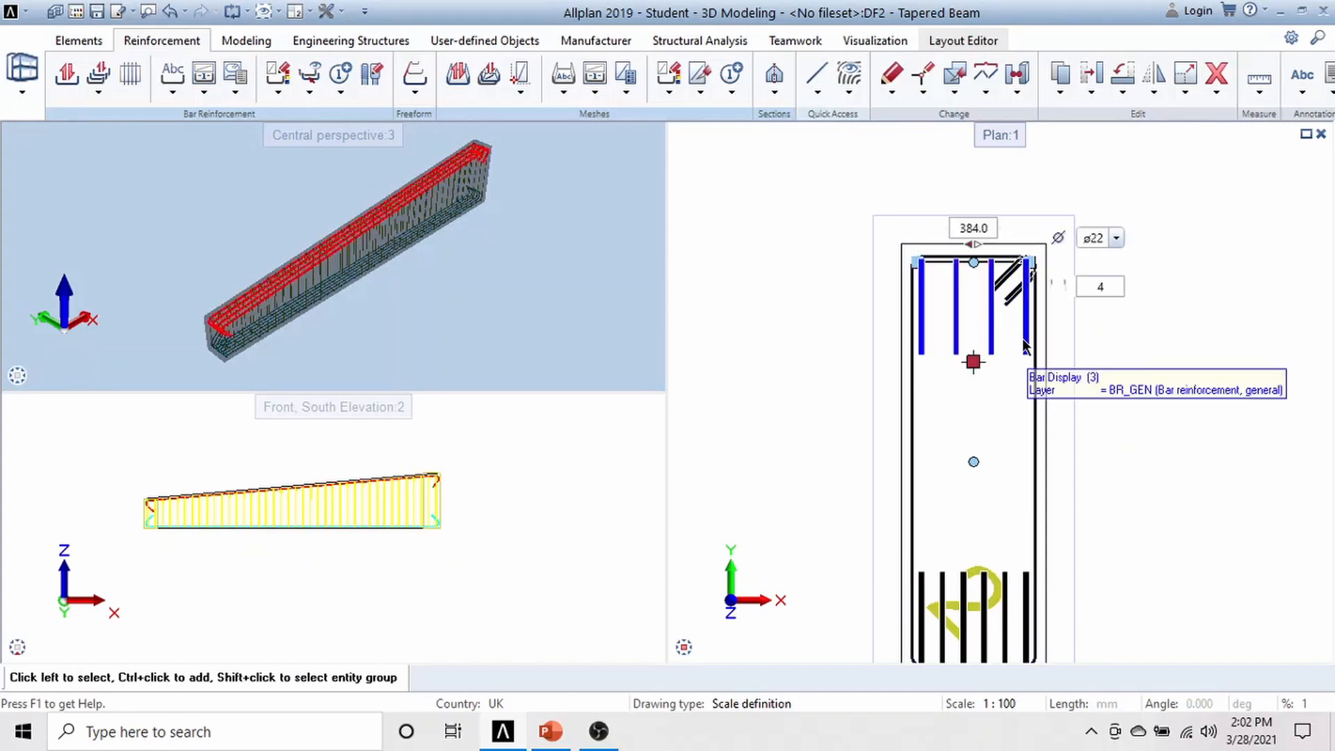
{"action": "right_click", "coordinate": [1022, 339]}
{"action": "left_click", "coordinate": [1068, 220]}
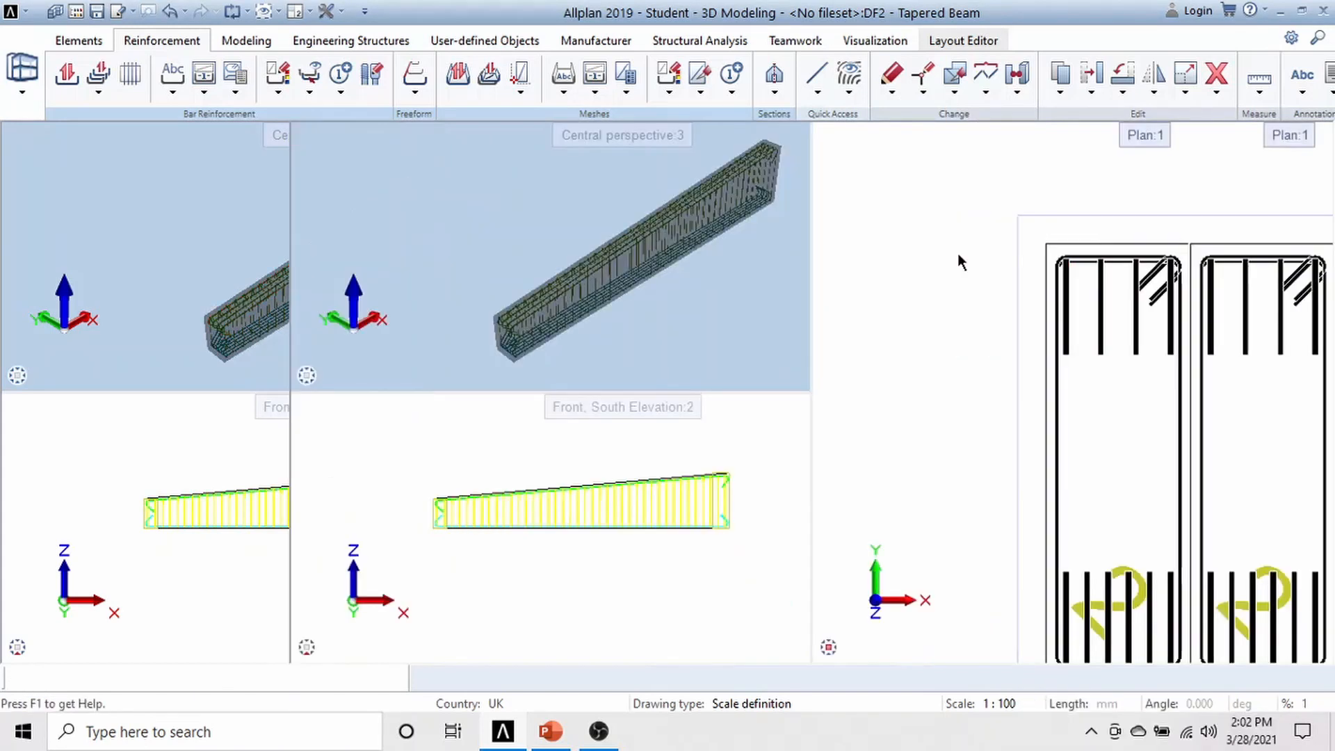
{"action": "scroll", "coordinate": [1214, 303], "scroll_direction": "down", "scroll_amount": 3}
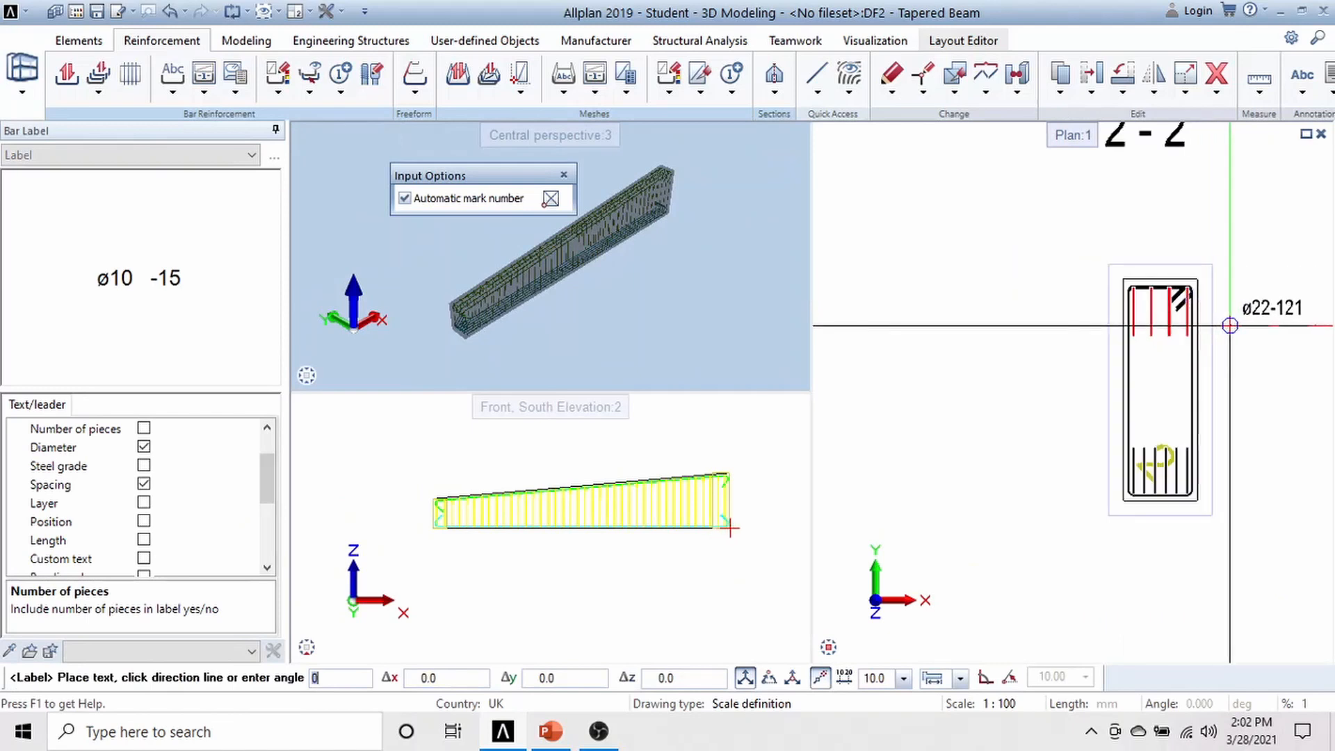
{"action": "scroll", "coordinate": [1230, 323], "scroll_direction": "up", "scroll_amount": 2}
{"action": "scroll", "coordinate": [1231, 329], "scroll_direction": "up", "scroll_amount": 1}
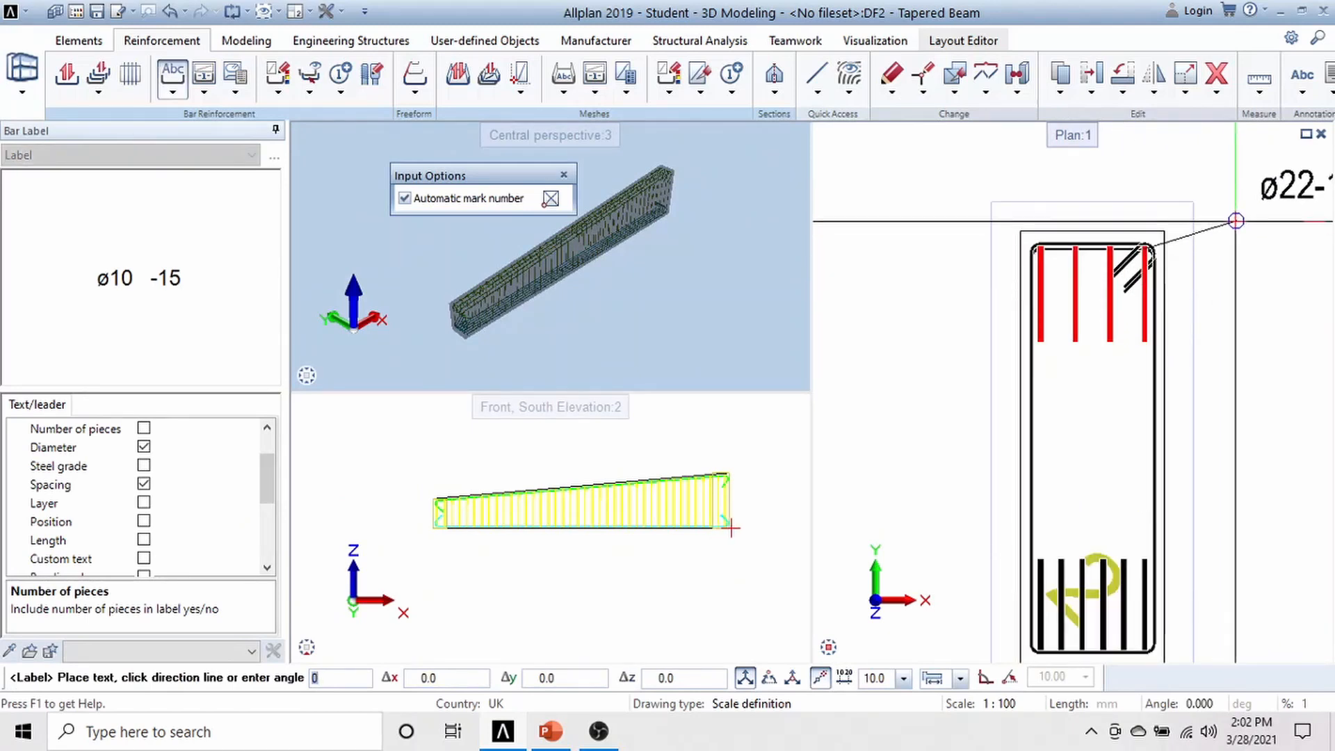
{"action": "left_click", "coordinate": [1239, 185]}
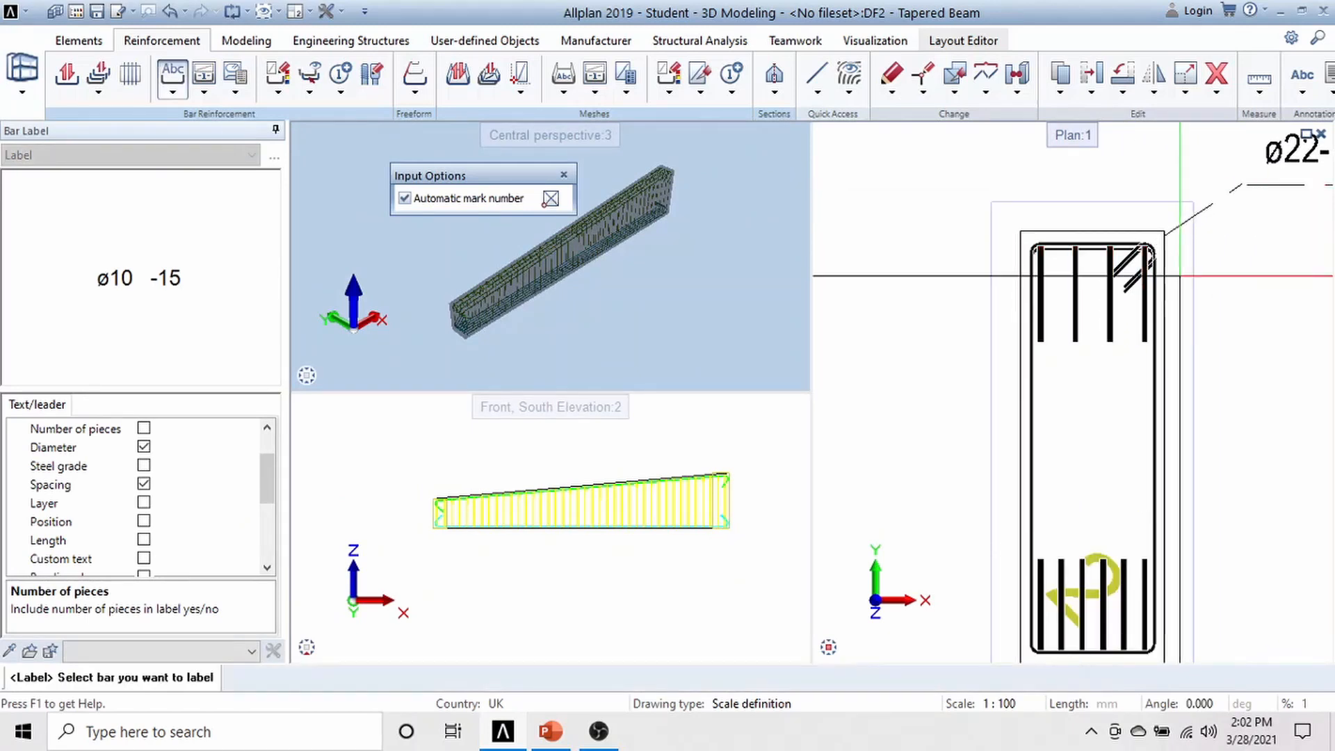
{"action": "scroll", "coordinate": [1064, 329], "scroll_direction": "down", "scroll_amount": 2}
{"action": "key", "text": "Escape"}
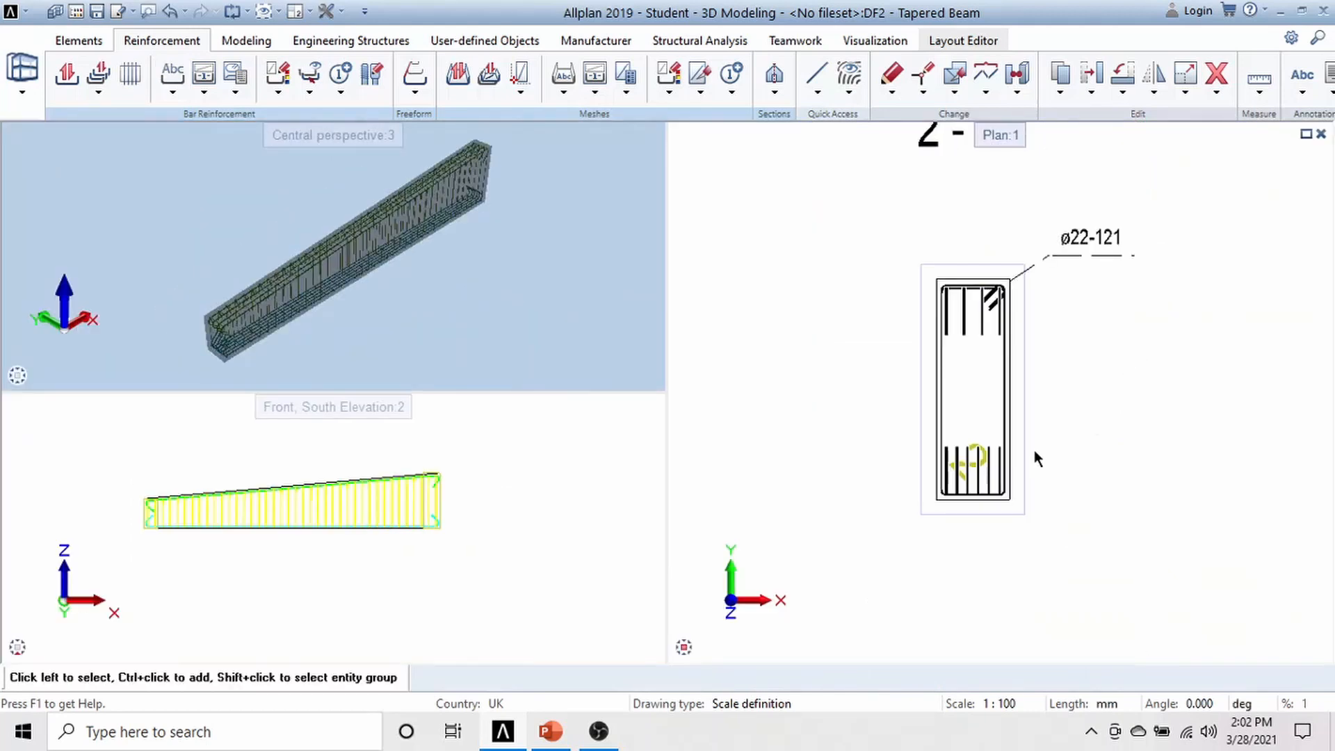
- Label the bottom bars in section 2-2 as ø22-72, placing the text beside the lower corner in line with the top bar label
{"action": "scroll", "coordinate": [993, 487], "scroll_direction": "up", "scroll_amount": 2}
{"action": "left_click", "coordinate": [991, 468]}
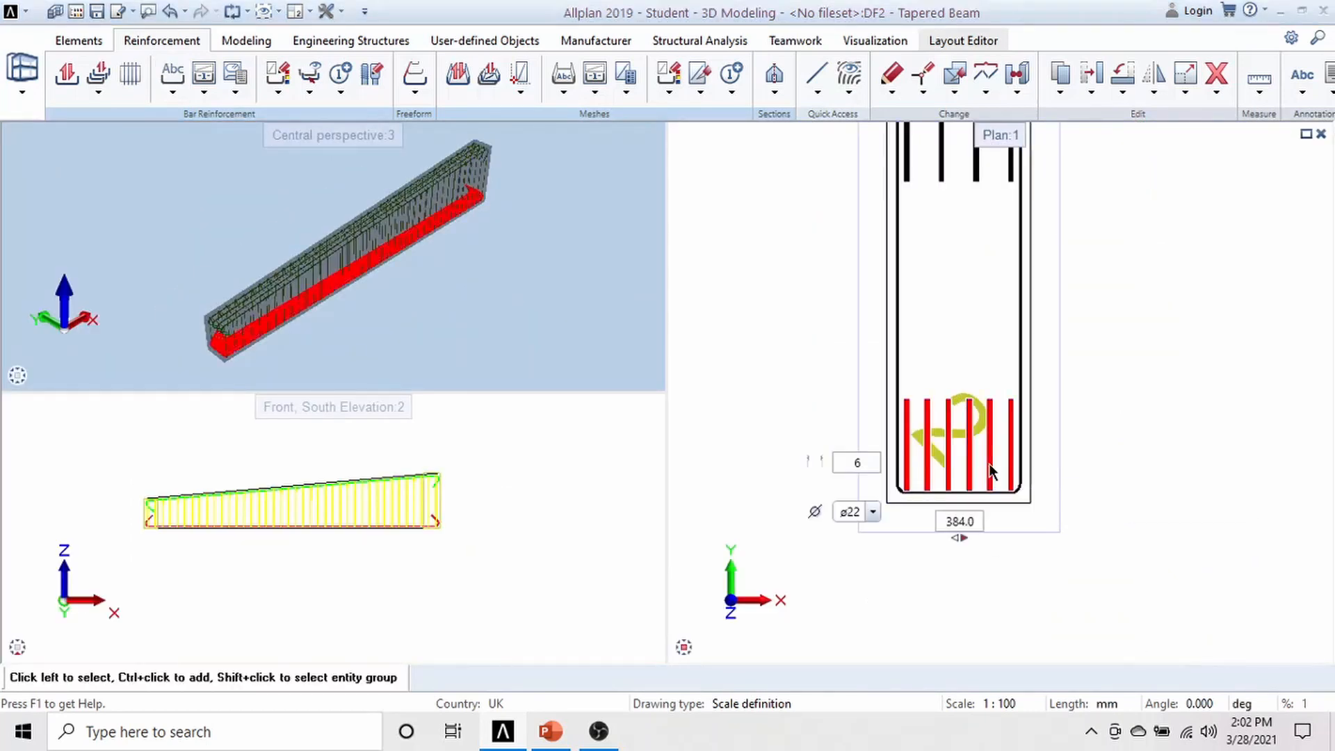
{"action": "right_click", "coordinate": [993, 463]}
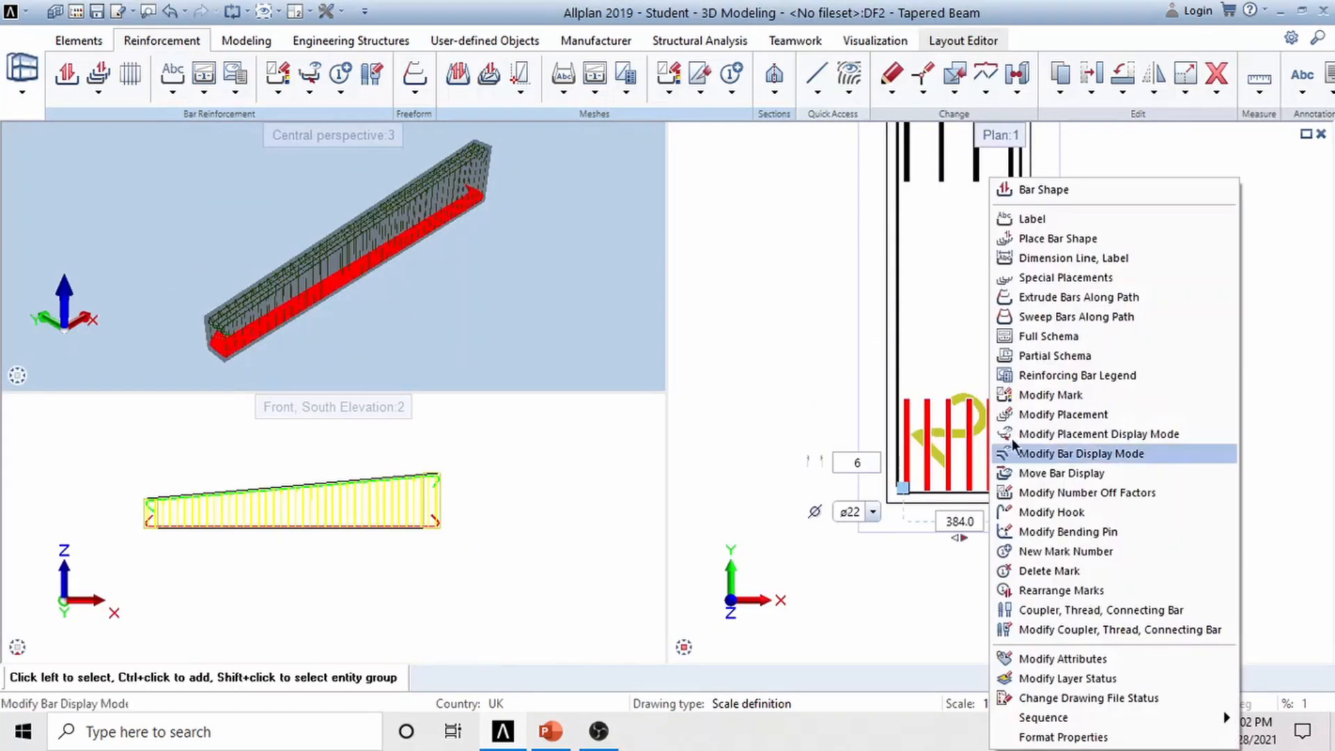
{"action": "left_click", "coordinate": [1075, 219]}
{"action": "scroll", "coordinate": [1240, 447], "scroll_direction": "down", "scroll_amount": 5}
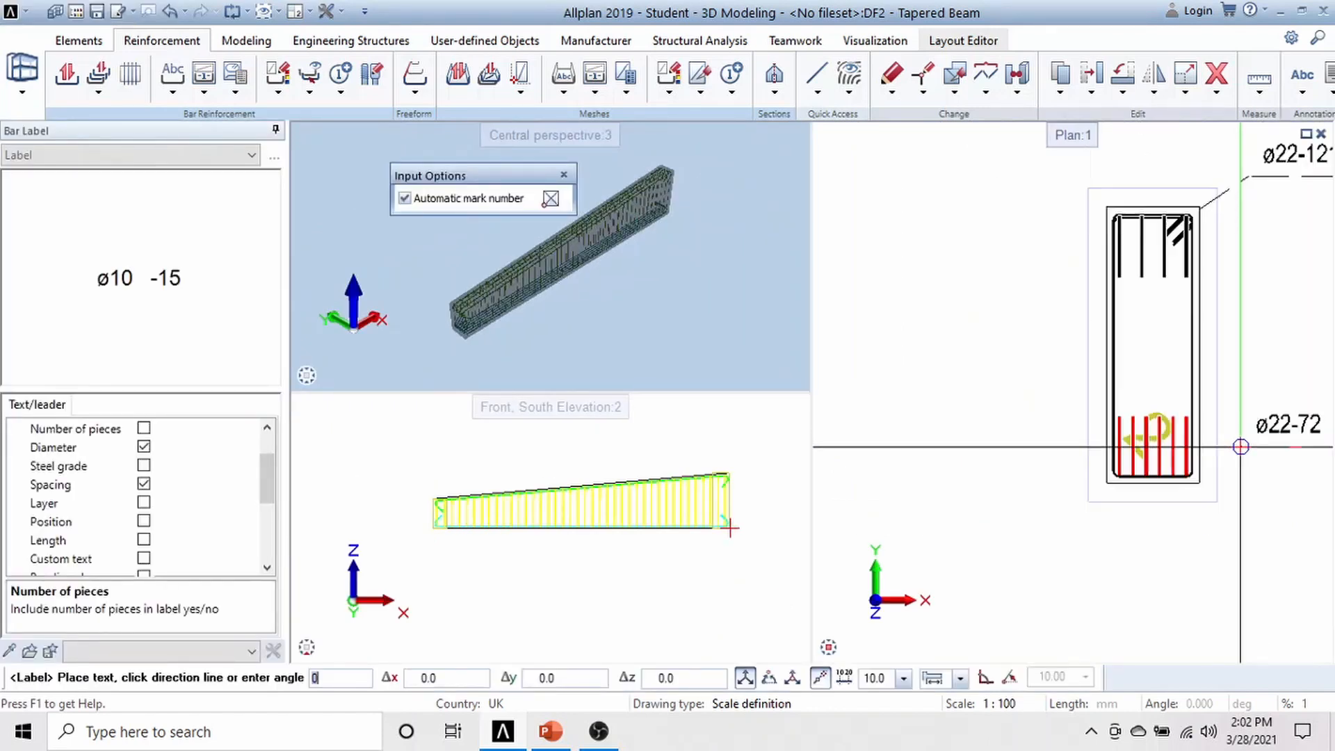
{"action": "middle_click_drag", "start_coordinate": [1251, 412], "coordinate": [1115, 408]}
{"action": "scroll", "coordinate": [1119, 410], "scroll_direction": "up", "scroll_amount": 3}
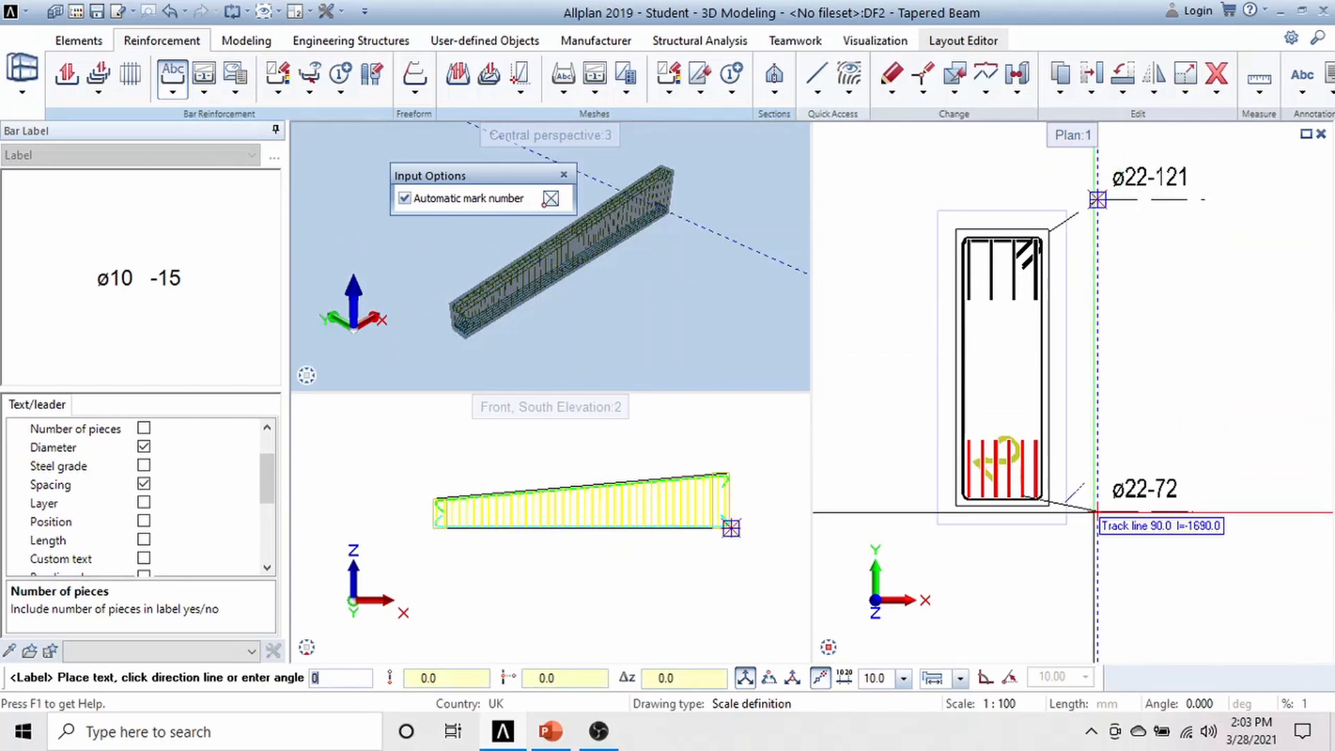
{"action": "left_click", "coordinate": [1101, 512]}
{"action": "key", "text": "Escape"}
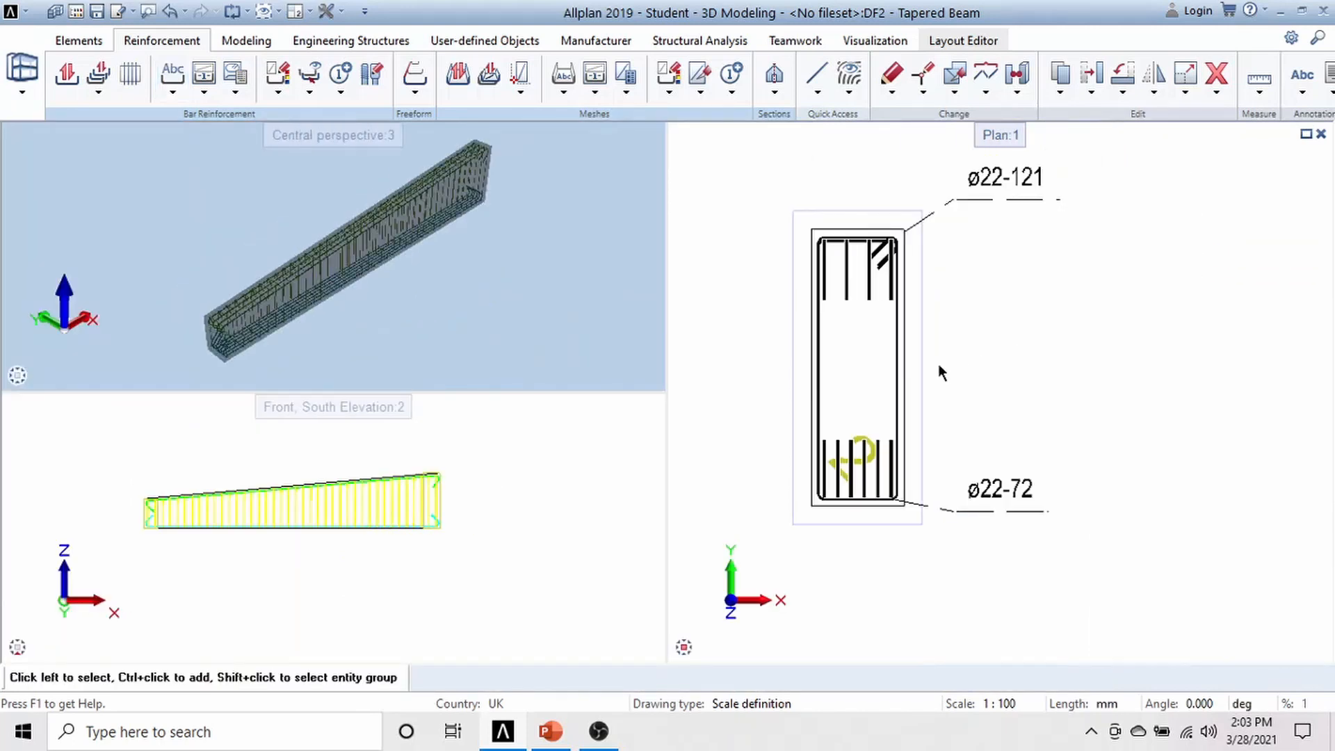
- Label the stirrup in section 2-2 as ø13-200, placing the text between the two bar labels and aligned with them
{"action": "scroll", "coordinate": [932, 366], "scroll_direction": "up", "scroll_amount": 3}
{"action": "left_click", "coordinate": [912, 383]}
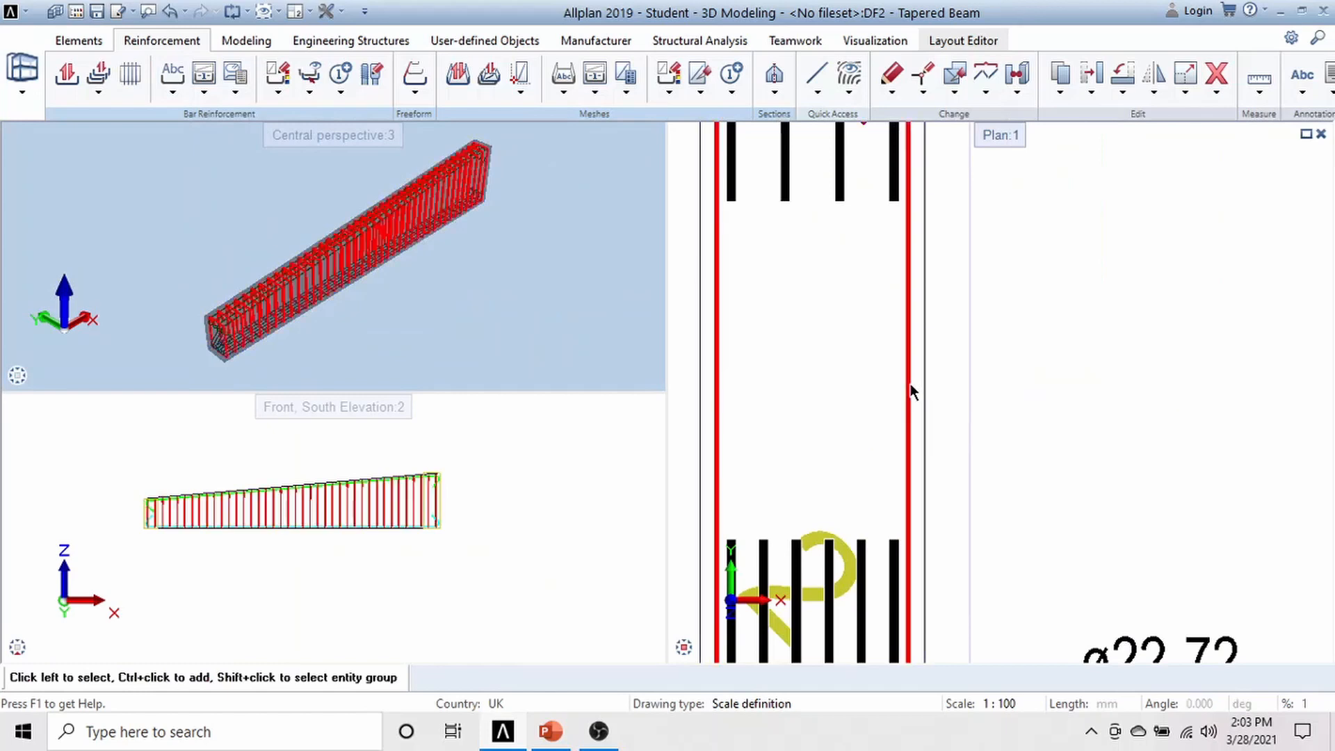
{"action": "right_click", "coordinate": [912, 388]}
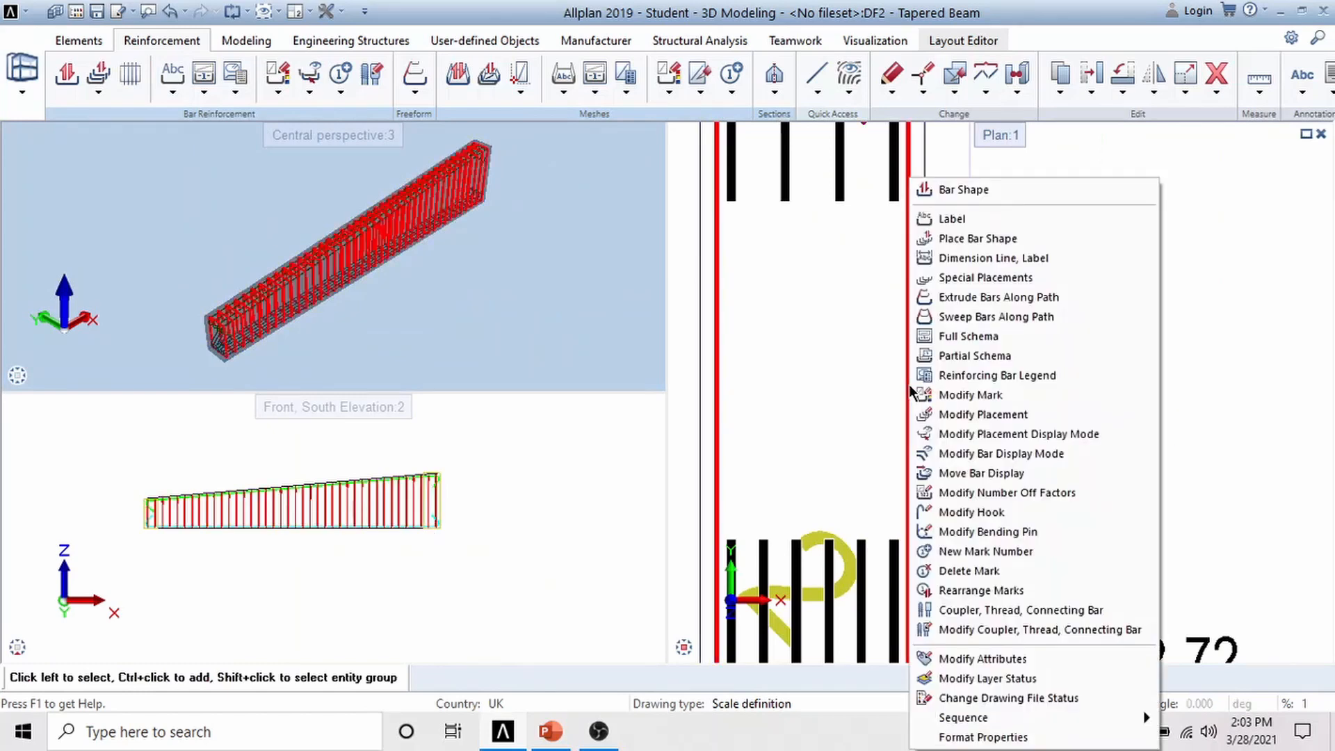
{"action": "left_click", "coordinate": [963, 217]}
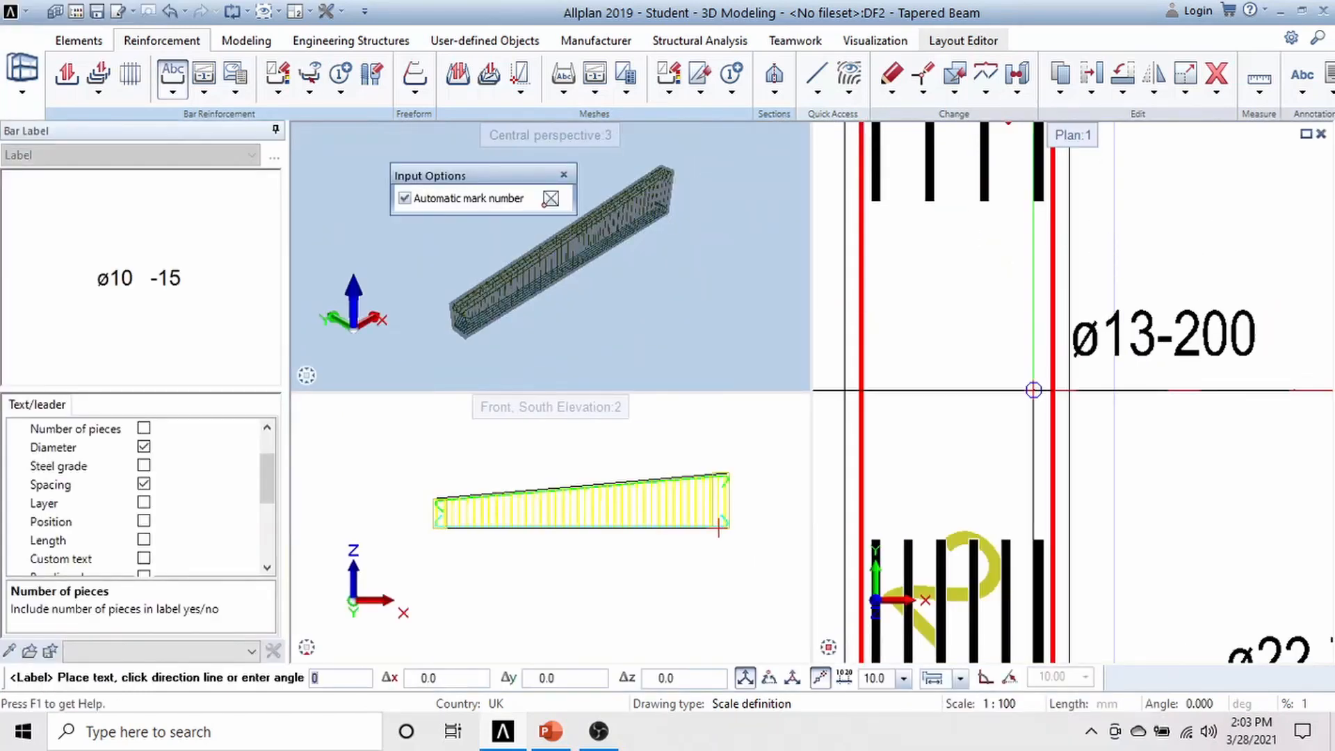
{"action": "scroll", "coordinate": [1032, 390], "scroll_direction": "down", "scroll_amount": 3}
{"action": "scroll", "coordinate": [1121, 341], "scroll_direction": "up", "scroll_amount": 2}
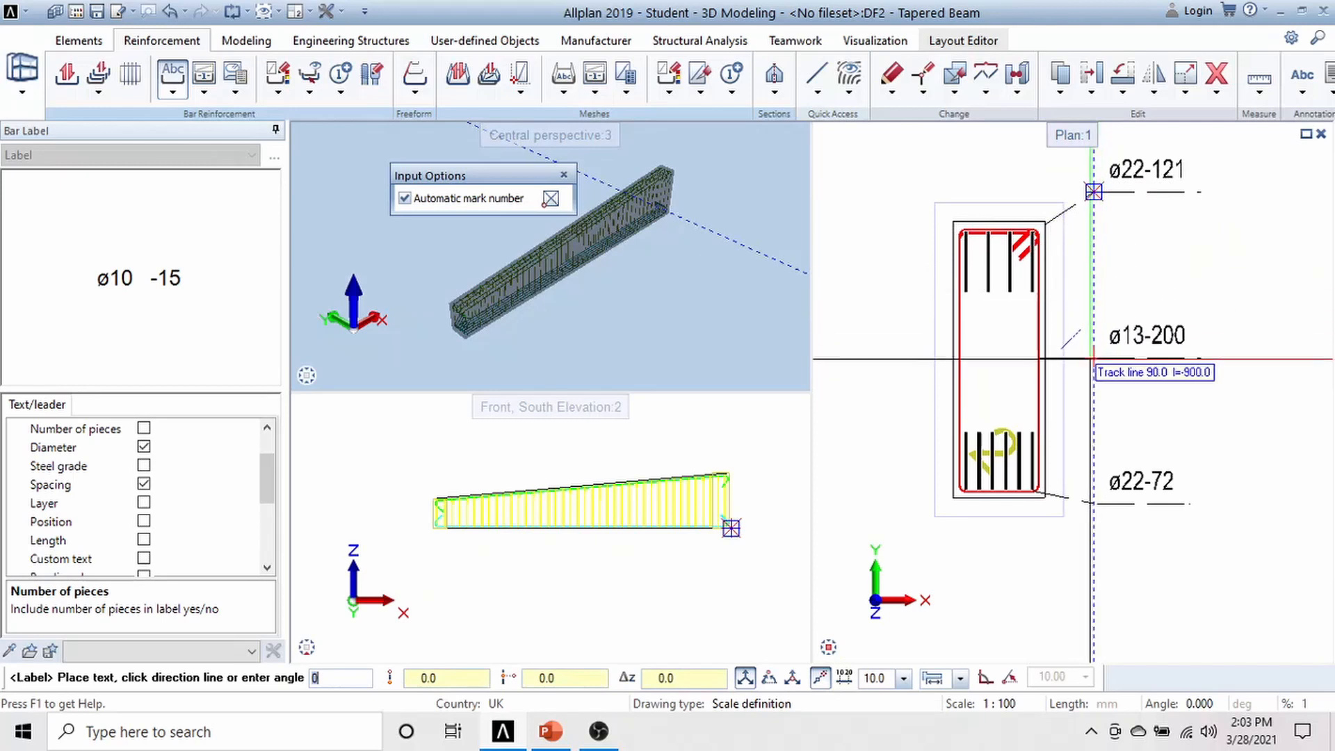
{"action": "left_click", "coordinate": [1094, 358]}
{"action": "scroll", "coordinate": [1024, 241], "scroll_direction": "down", "scroll_amount": 5}
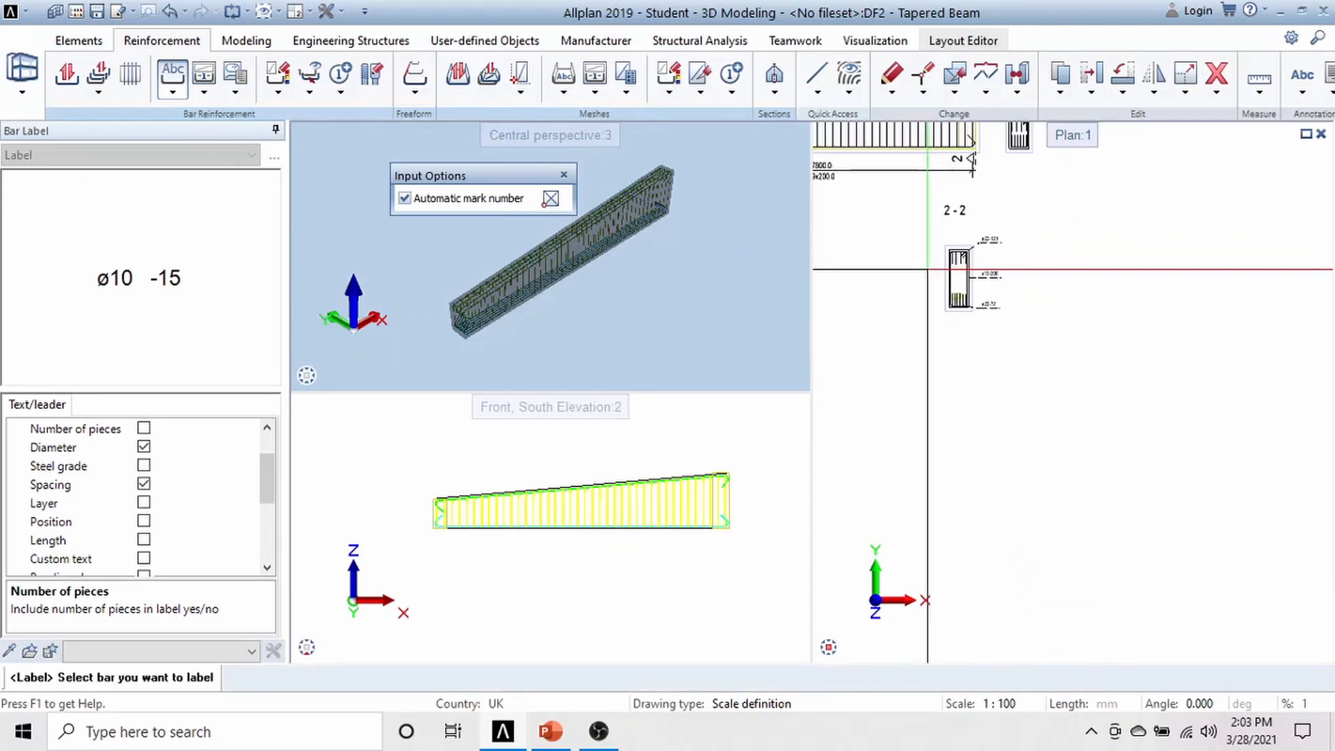
{"action": "key", "text": "Escape"}
- Position a horizontal dimension line below the stirrup spacing dimension of the south elevation, in line with the beam's shallow end
{"action": "middle_click_drag", "start_coordinate": [758, 241], "coordinate": [1004, 405]}
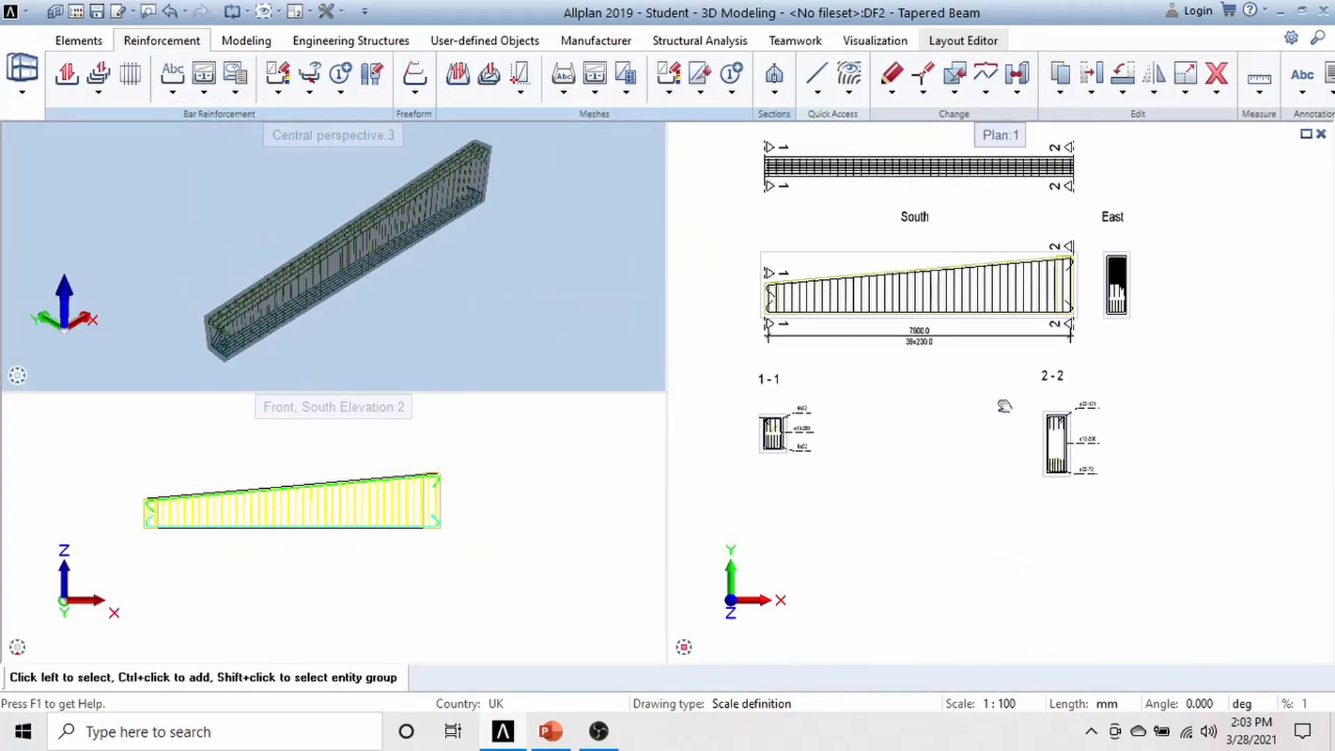
{"action": "scroll", "coordinate": [856, 349], "scroll_direction": "up", "scroll_amount": 2}
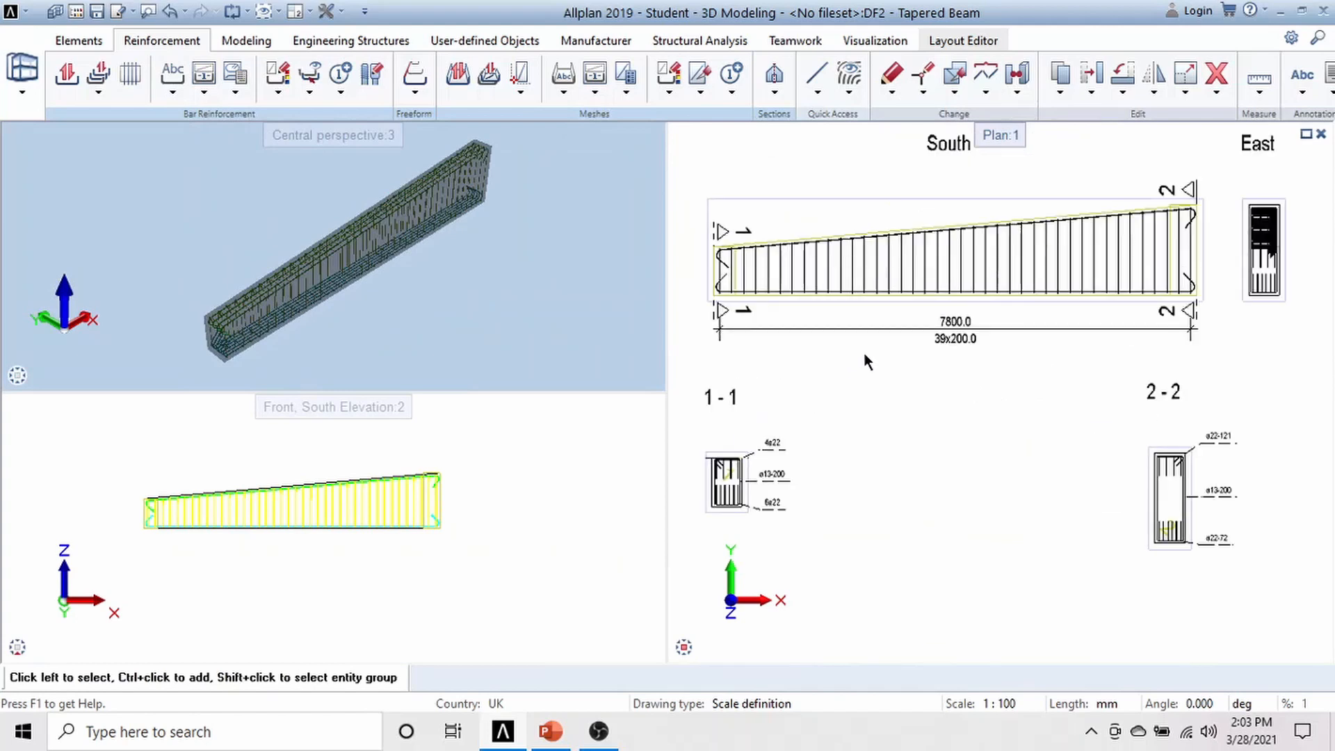
{"action": "scroll", "coordinate": [761, 320], "scroll_direction": "up", "scroll_amount": 1}
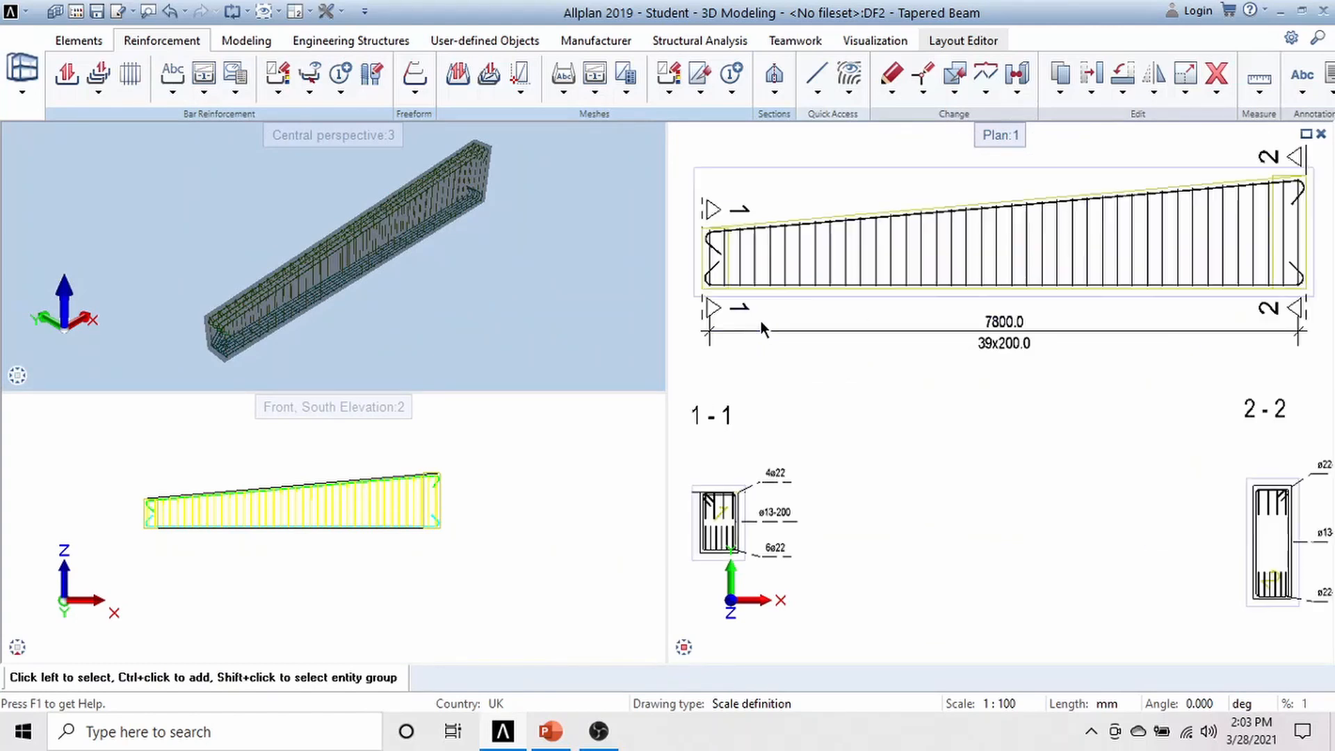
{"action": "left_click", "coordinate": [86, 40]}
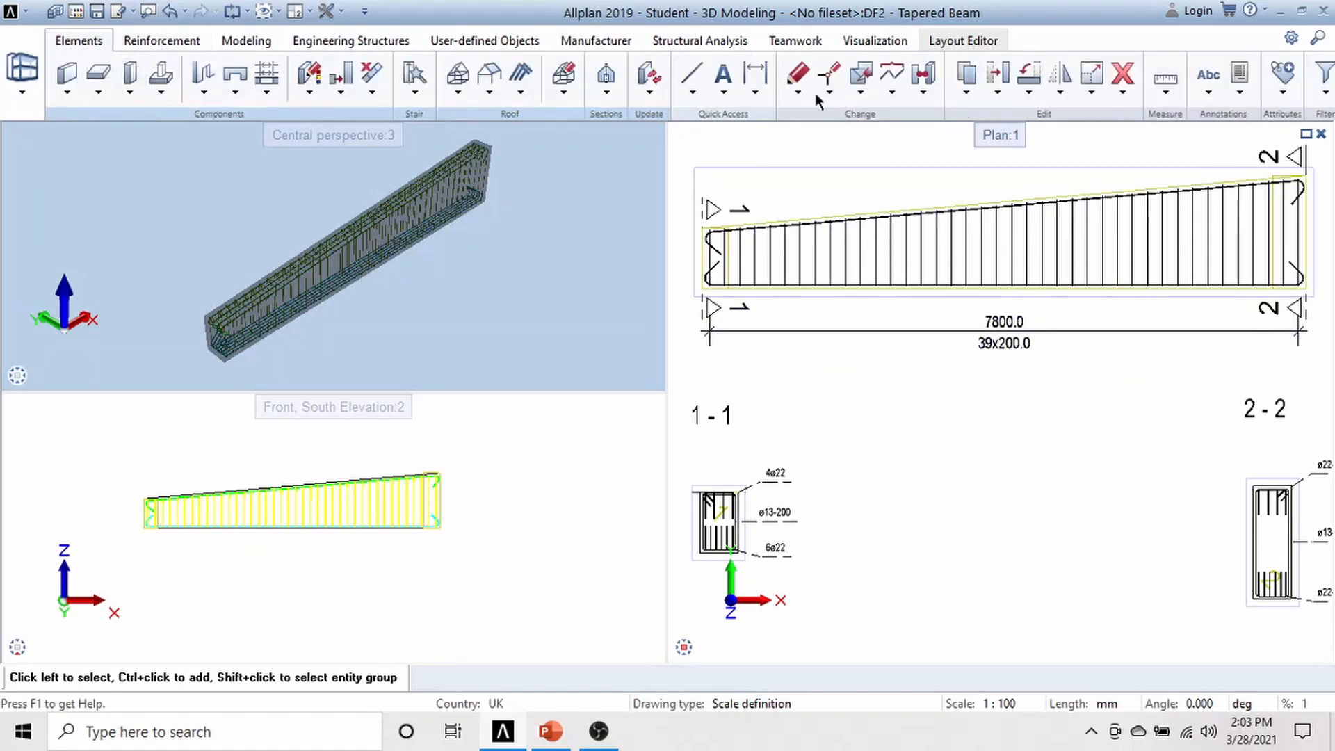
{"action": "left_click", "coordinate": [753, 92]}
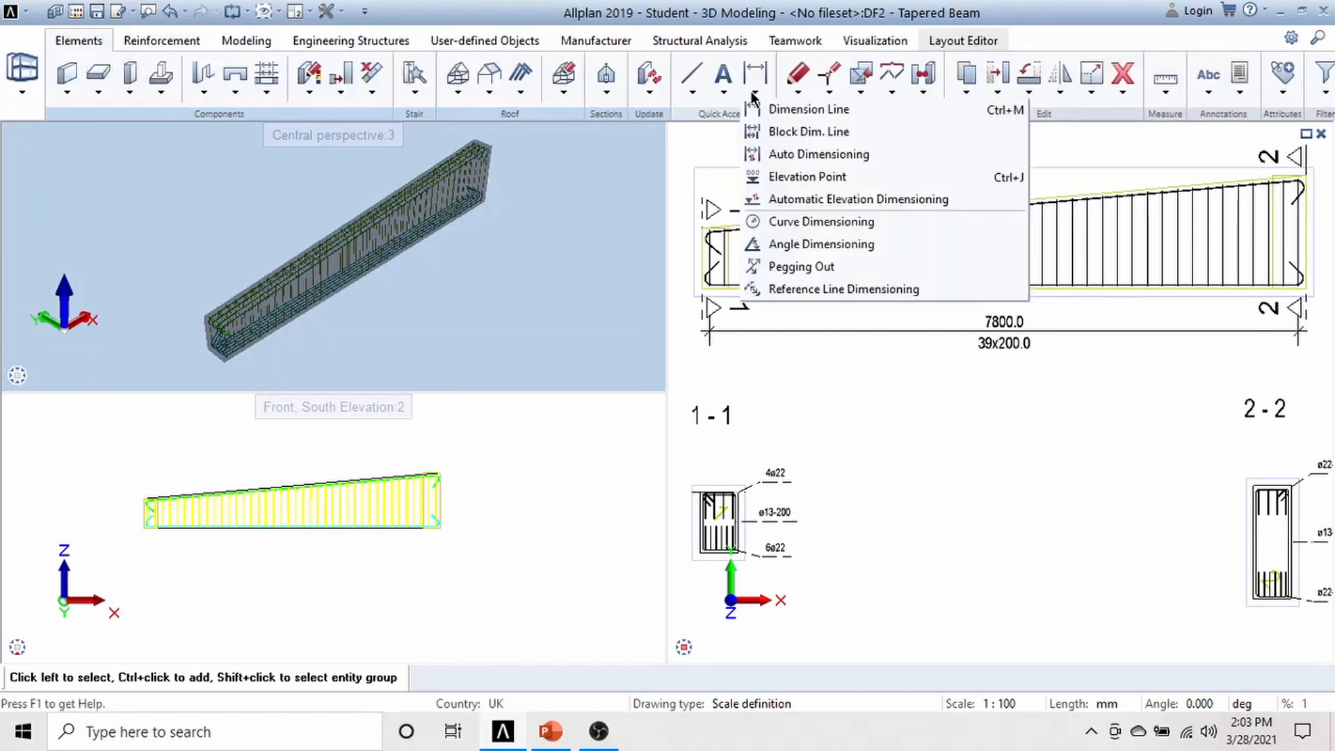
{"action": "left_click", "coordinate": [782, 111]}
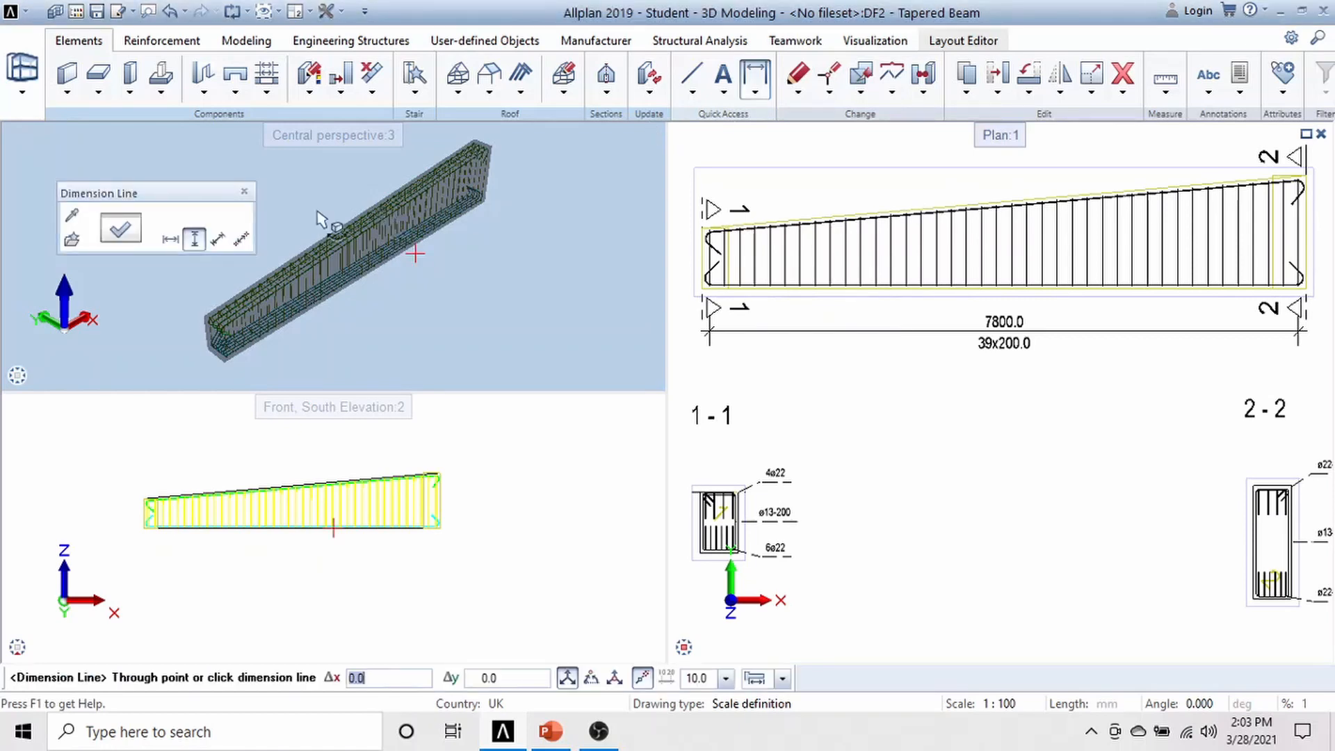
{"action": "left_click", "coordinate": [168, 240]}
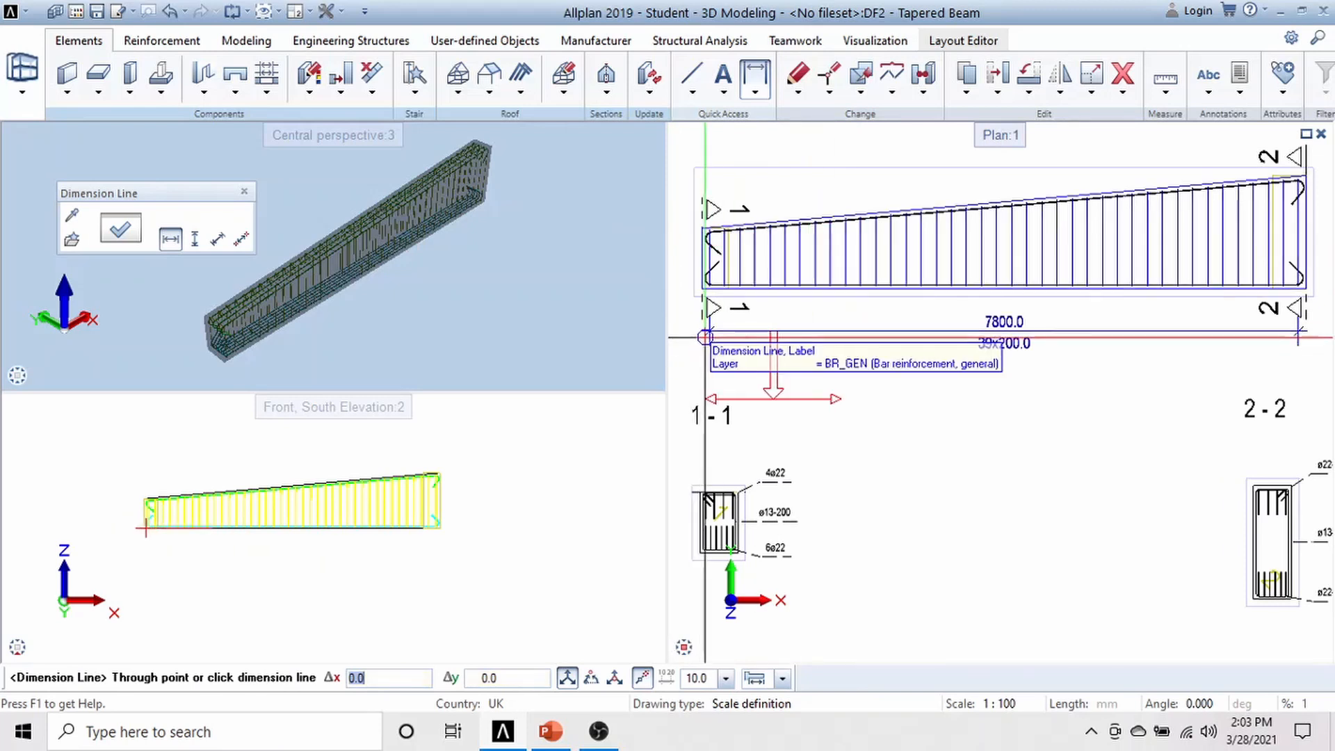
{"action": "scroll", "coordinate": [705, 306], "scroll_direction": "up", "scroll_amount": 3}
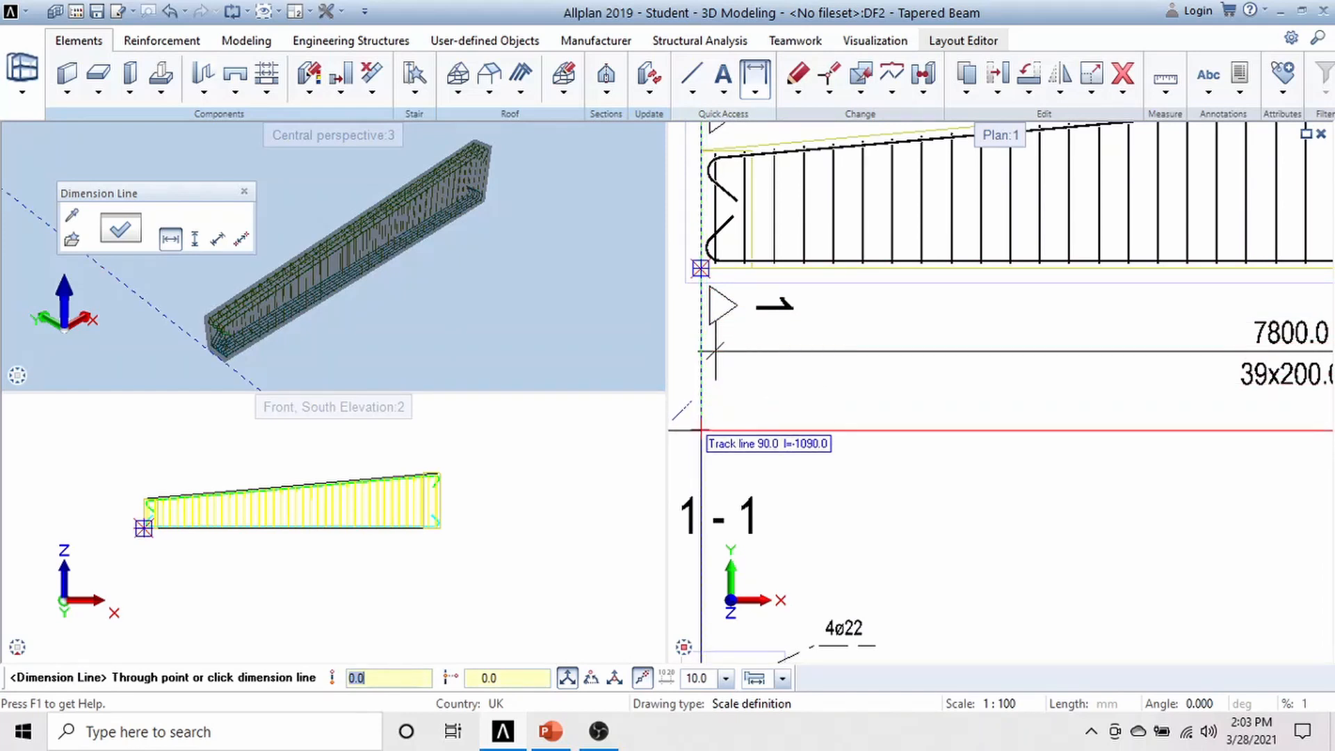
{"action": "left_click", "coordinate": [701, 431]}
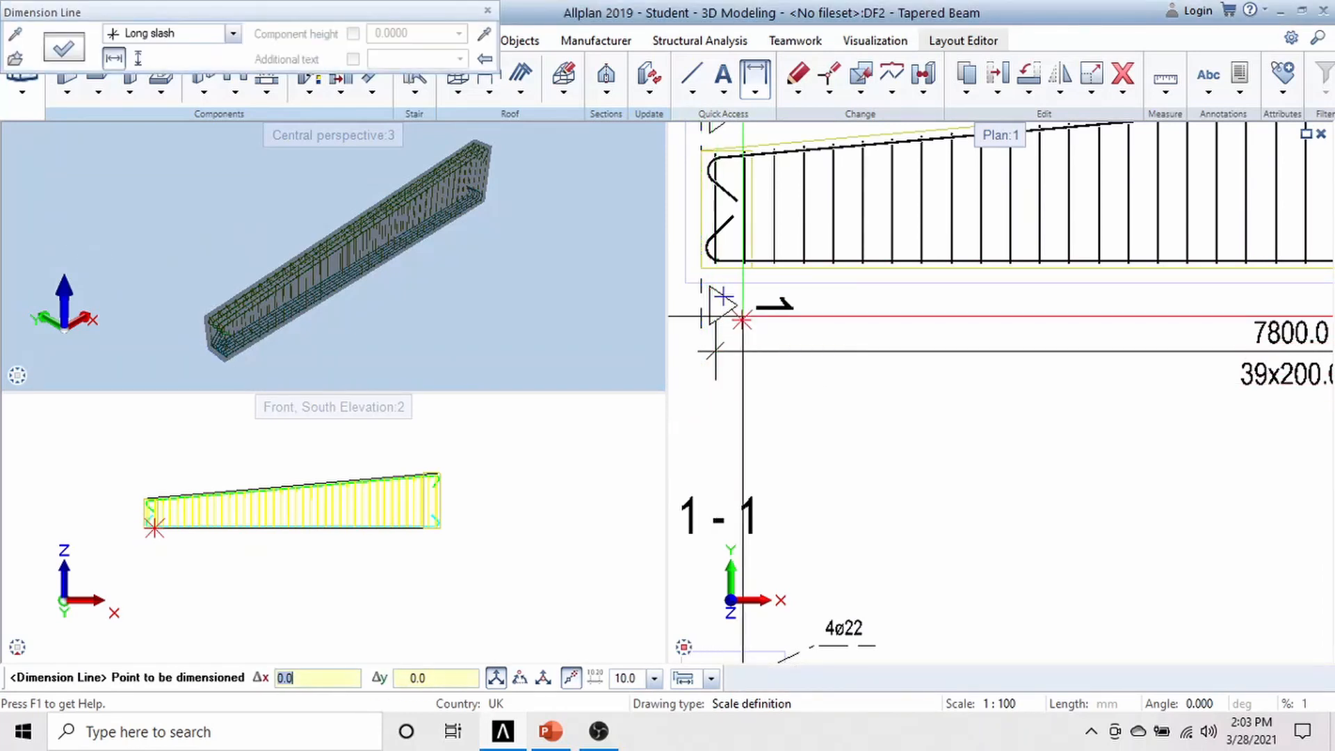
- Dimension the beam's overall length in the south elevation between the bottom corners of its shallow and deep ends
{"action": "scroll", "coordinate": [701, 262], "scroll_direction": "up", "scroll_amount": 2}
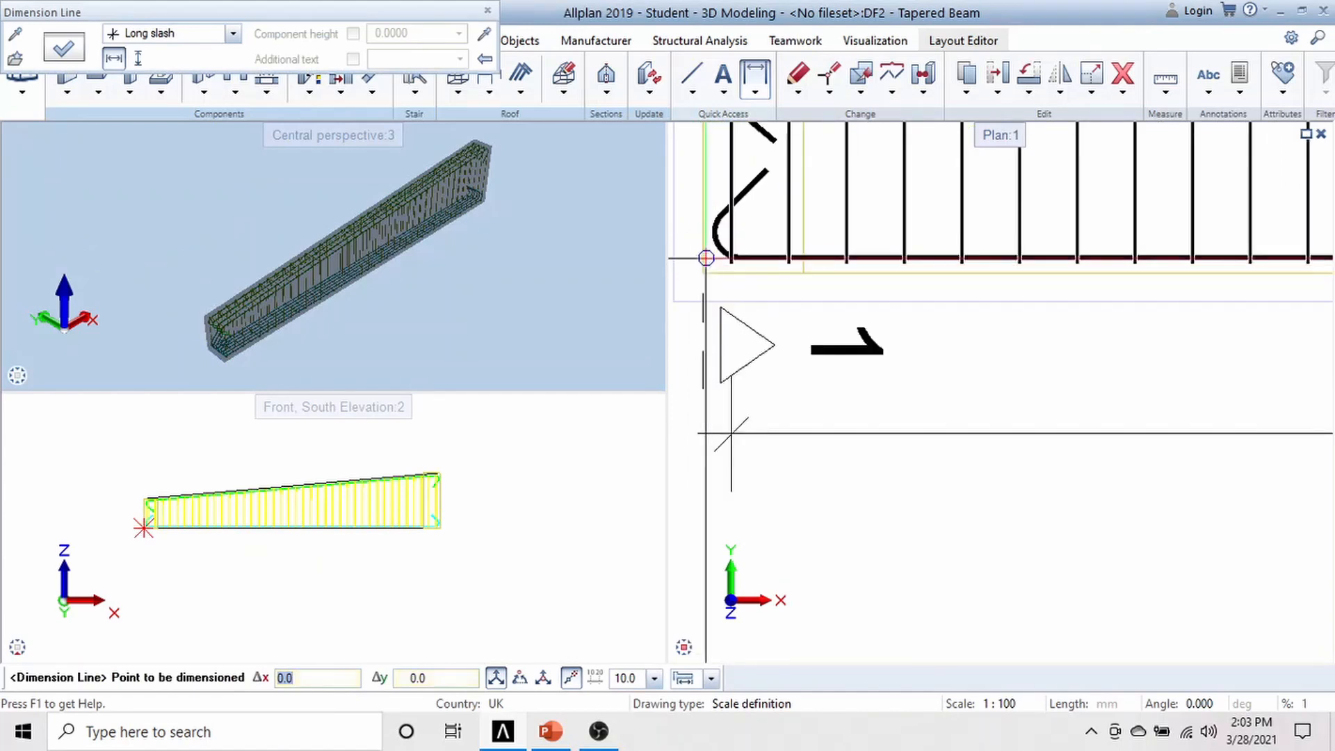
{"action": "scroll", "coordinate": [702, 273], "scroll_direction": "down", "scroll_amount": 4}
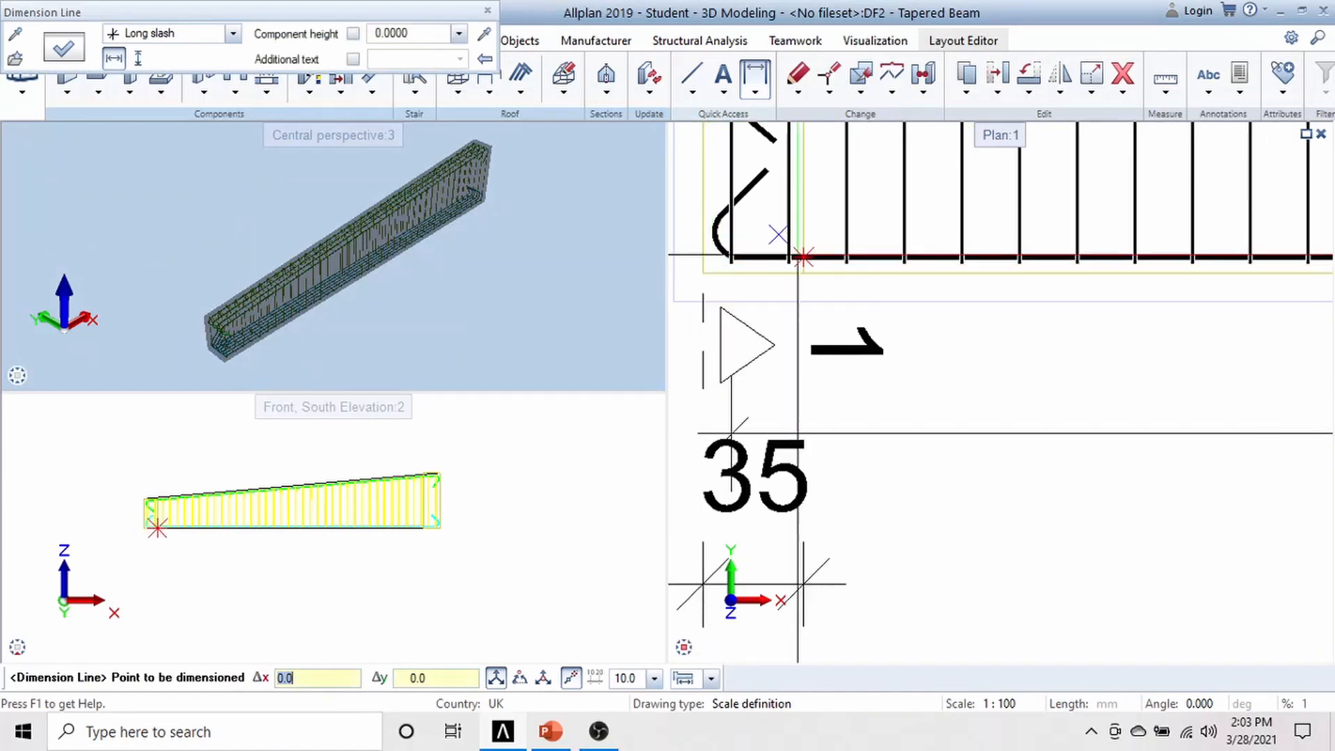
{"action": "scroll", "coordinate": [936, 333], "scroll_direction": "down", "scroll_amount": 3}
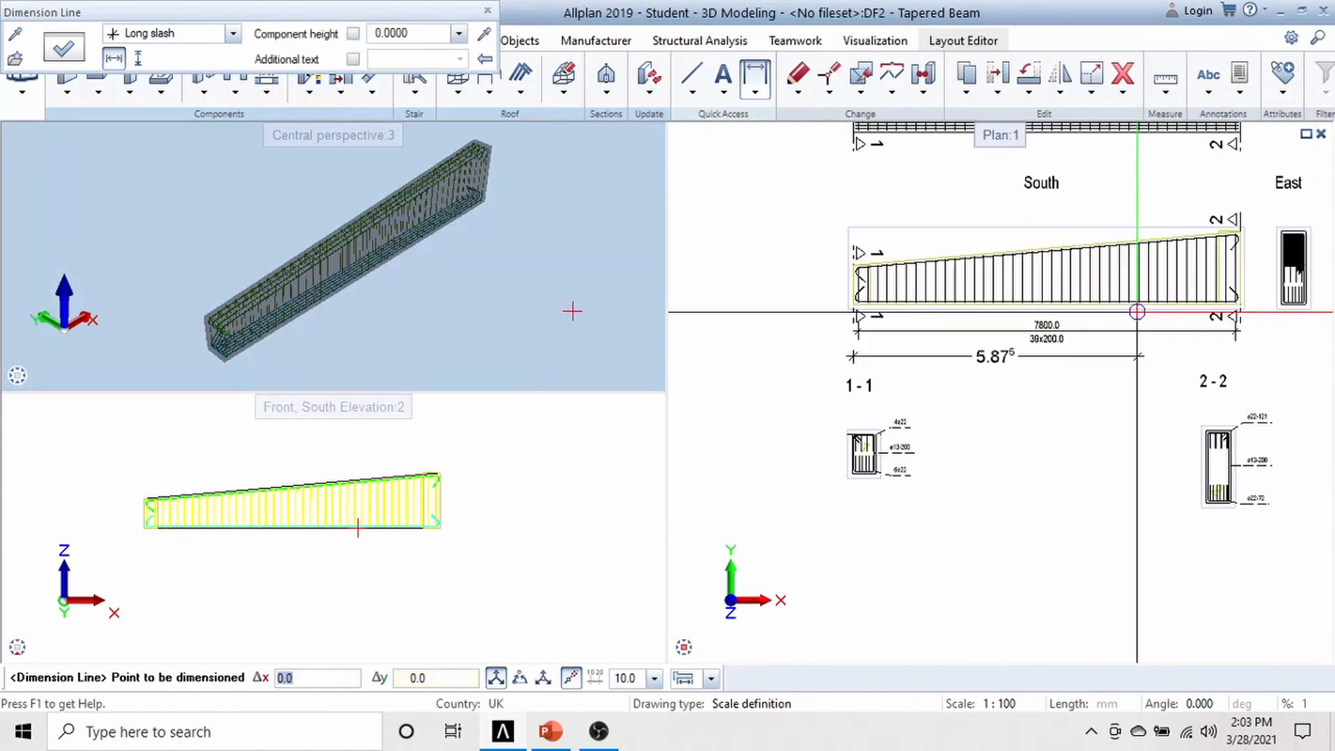
{"action": "scroll", "coordinate": [1052, 359], "scroll_direction": "up", "scroll_amount": 6}
{"action": "scroll", "coordinate": [1052, 359], "scroll_direction": "up", "scroll_amount": 2}
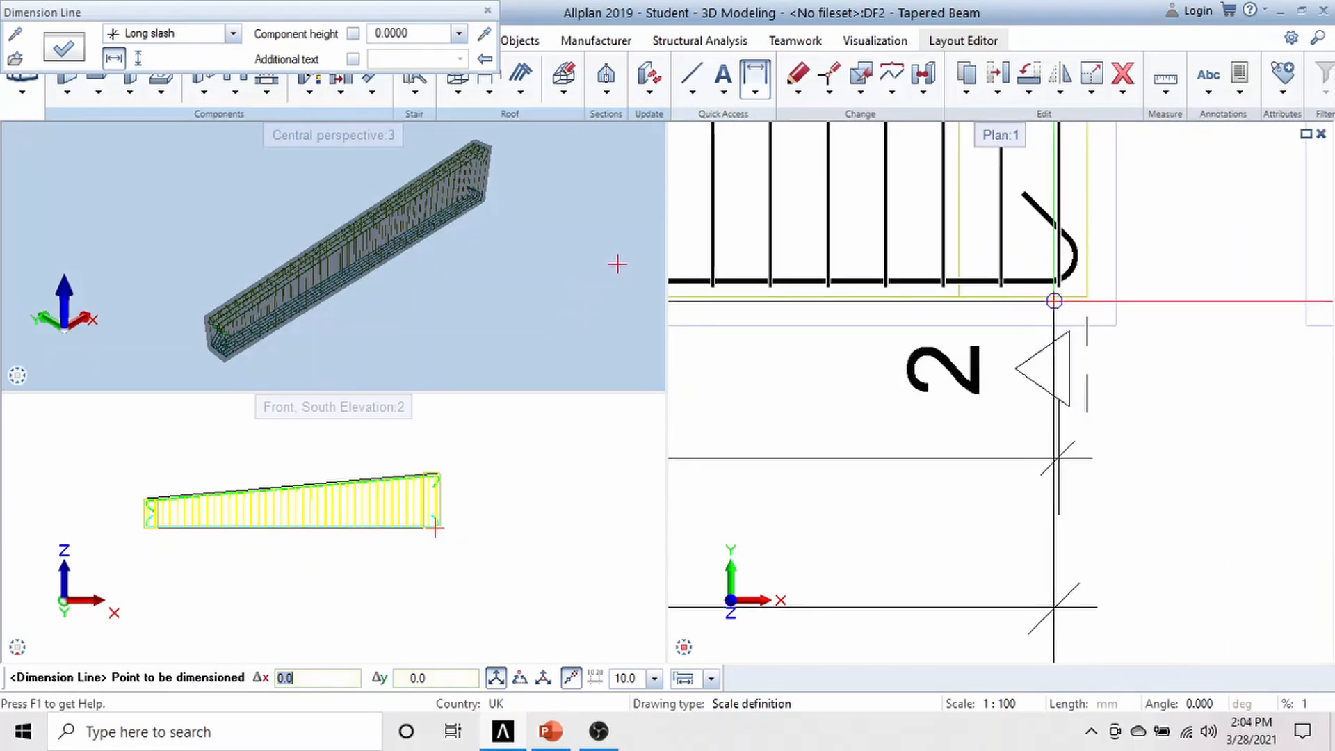
{"action": "scroll", "coordinate": [1087, 297], "scroll_direction": "down", "scroll_amount": 3}
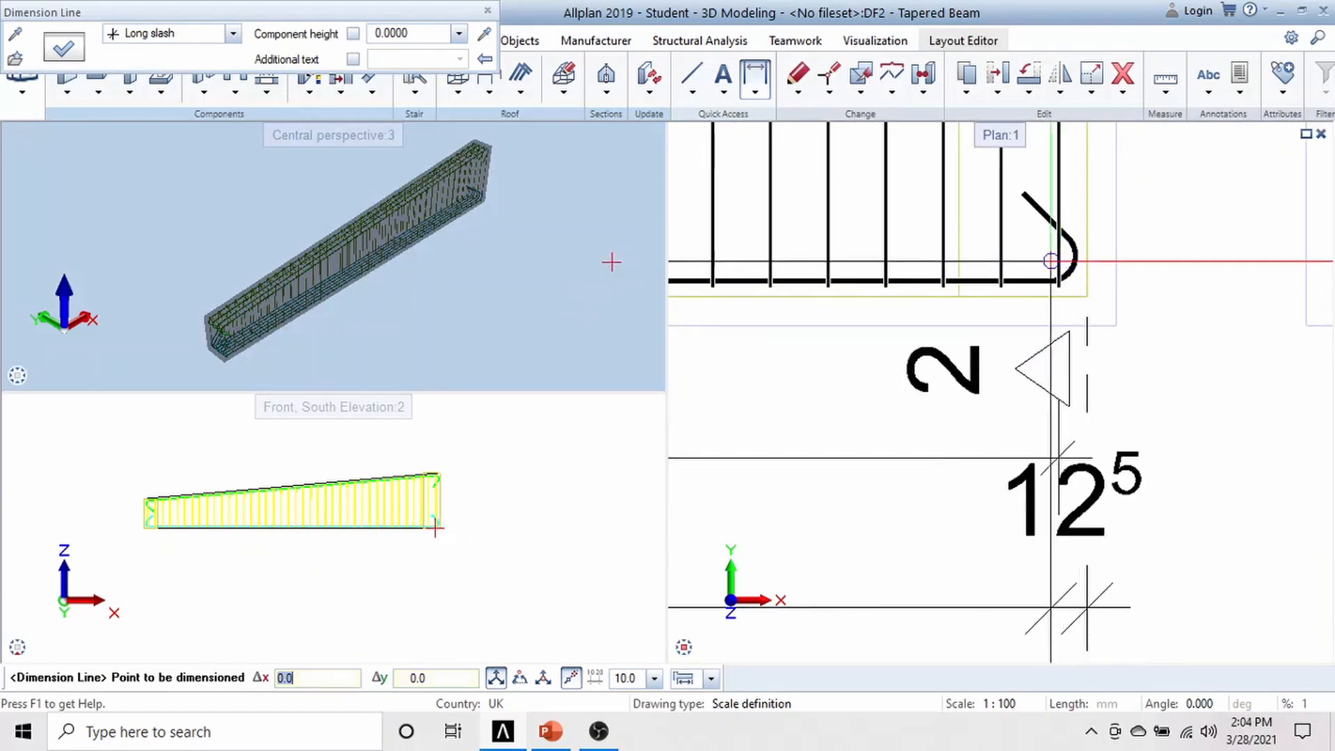
{"action": "key", "text": "Escape"}
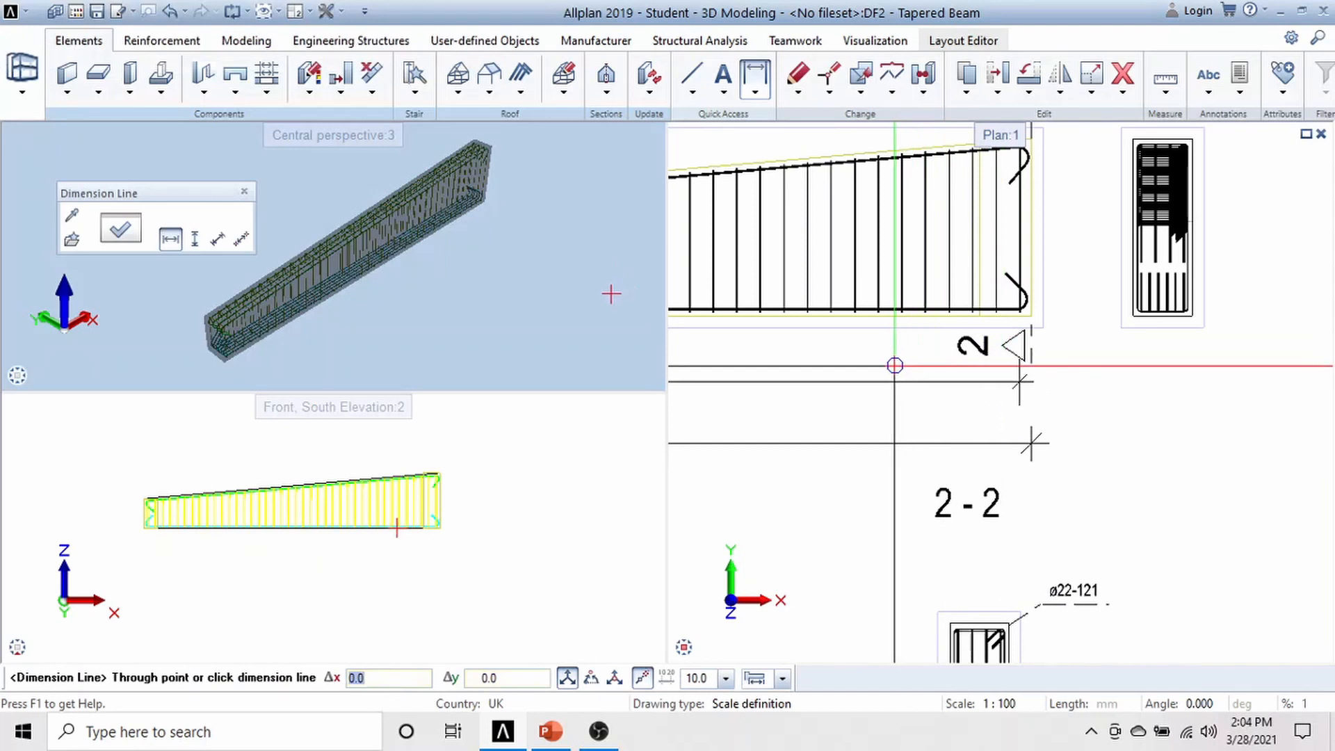
{"action": "key", "text": "Escape"}
{"action": "scroll", "coordinate": [840, 374], "scroll_direction": "down", "scroll_amount": 2}
{"action": "middle_click_drag", "start_coordinate": [835, 381], "coordinate": [1100, 362]}
{"action": "scroll", "coordinate": [947, 376], "scroll_direction": "up", "scroll_amount": 2}
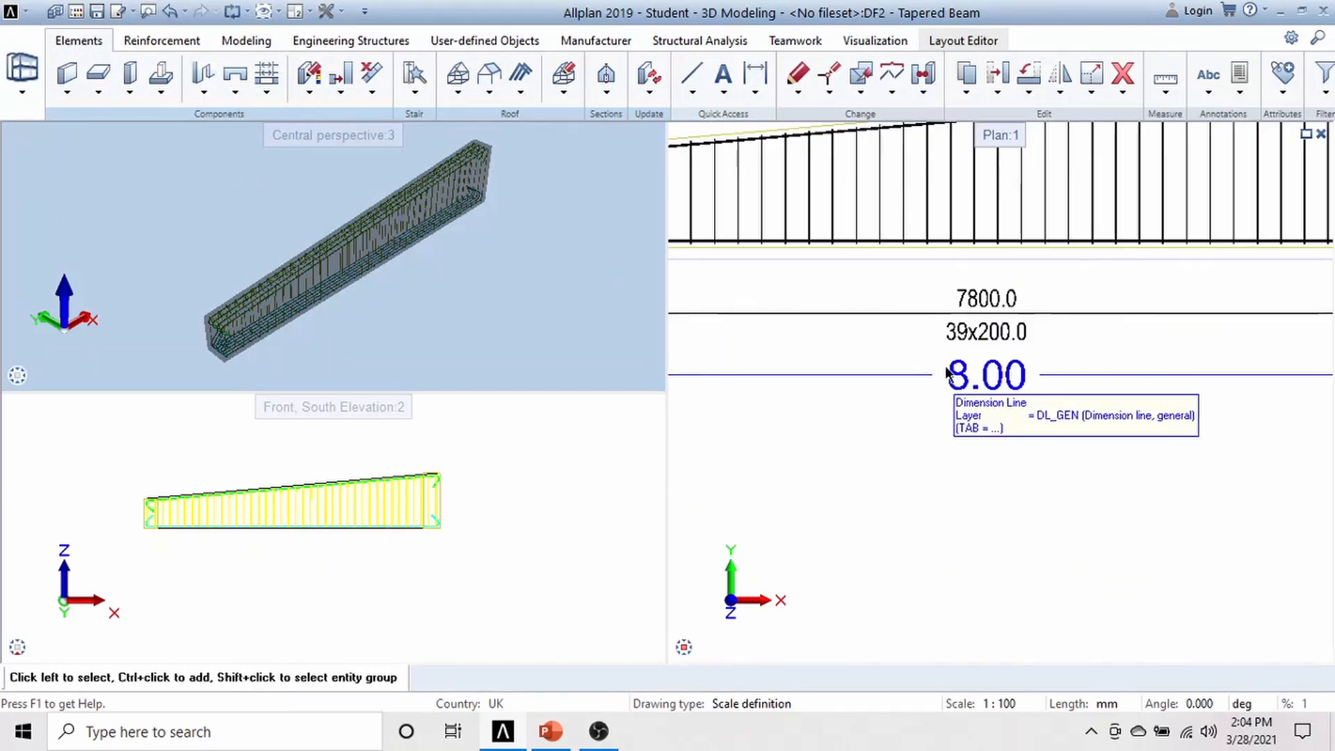
- Set the dimension text unit of the south elevation's overall length dimension to mm
{"action": "right_click", "coordinate": [1002, 378]}
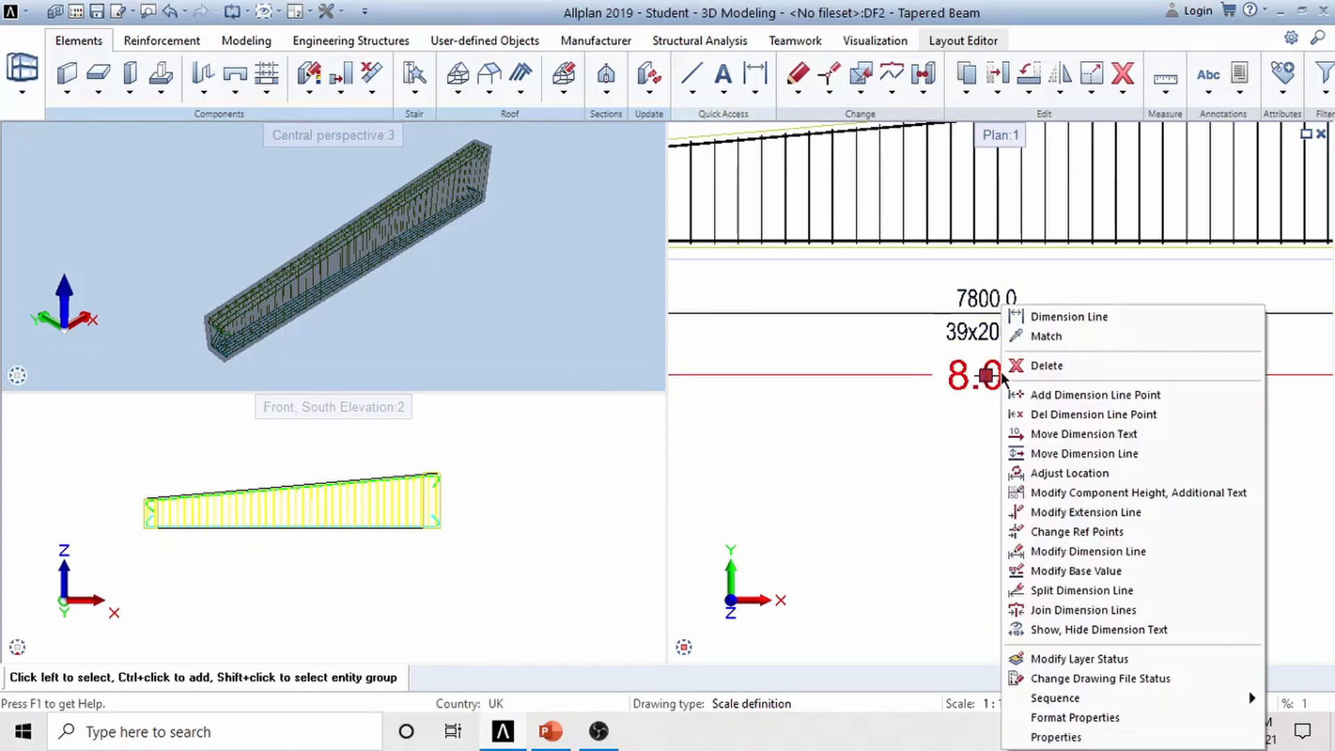
{"action": "left_click", "coordinate": [1093, 736]}
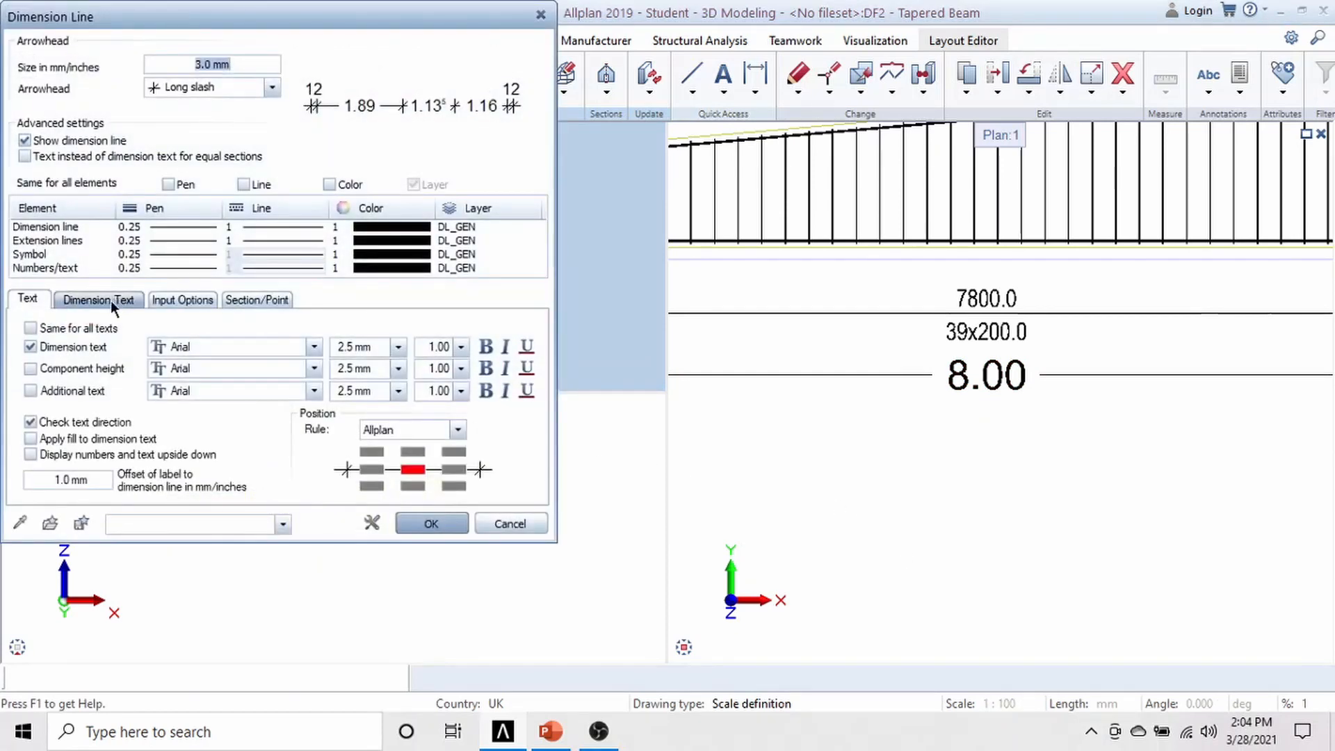
{"action": "left_click", "coordinate": [112, 299]}
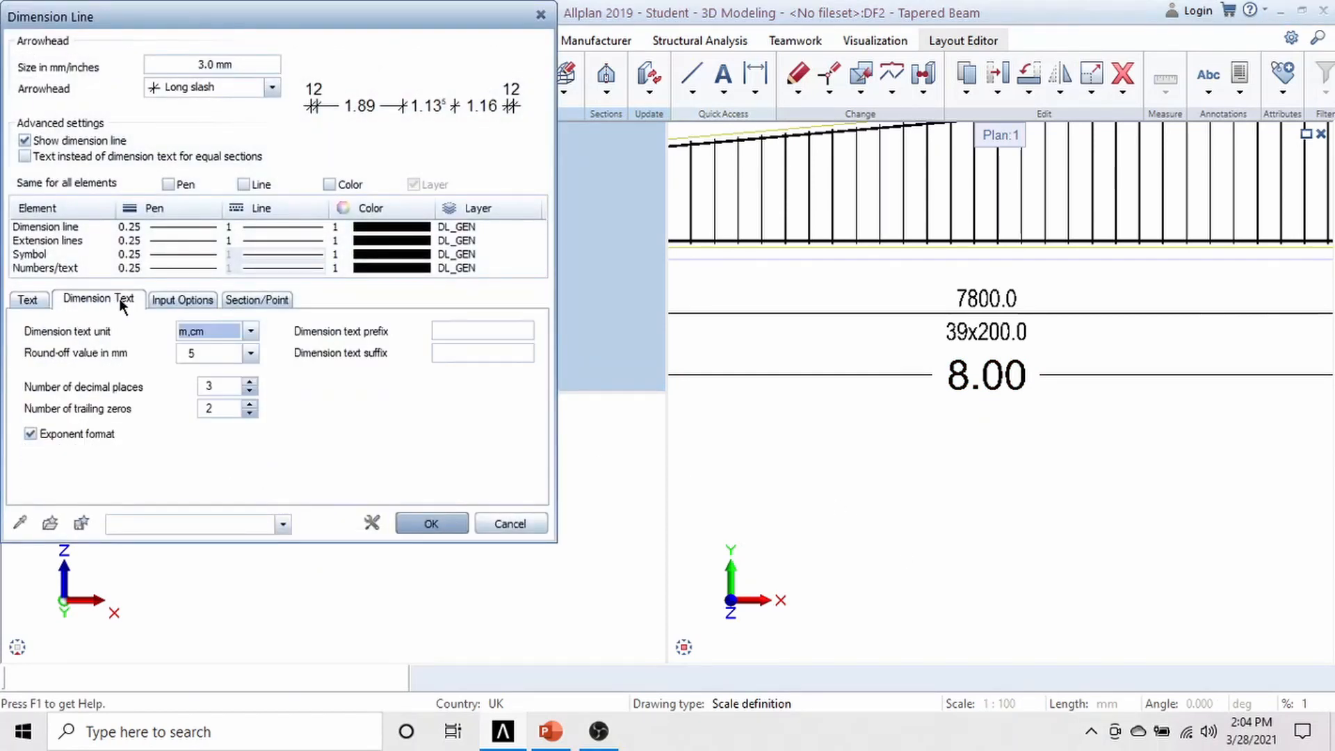
{"action": "left_click", "coordinate": [250, 331]}
{"action": "left_click", "coordinate": [227, 349]}
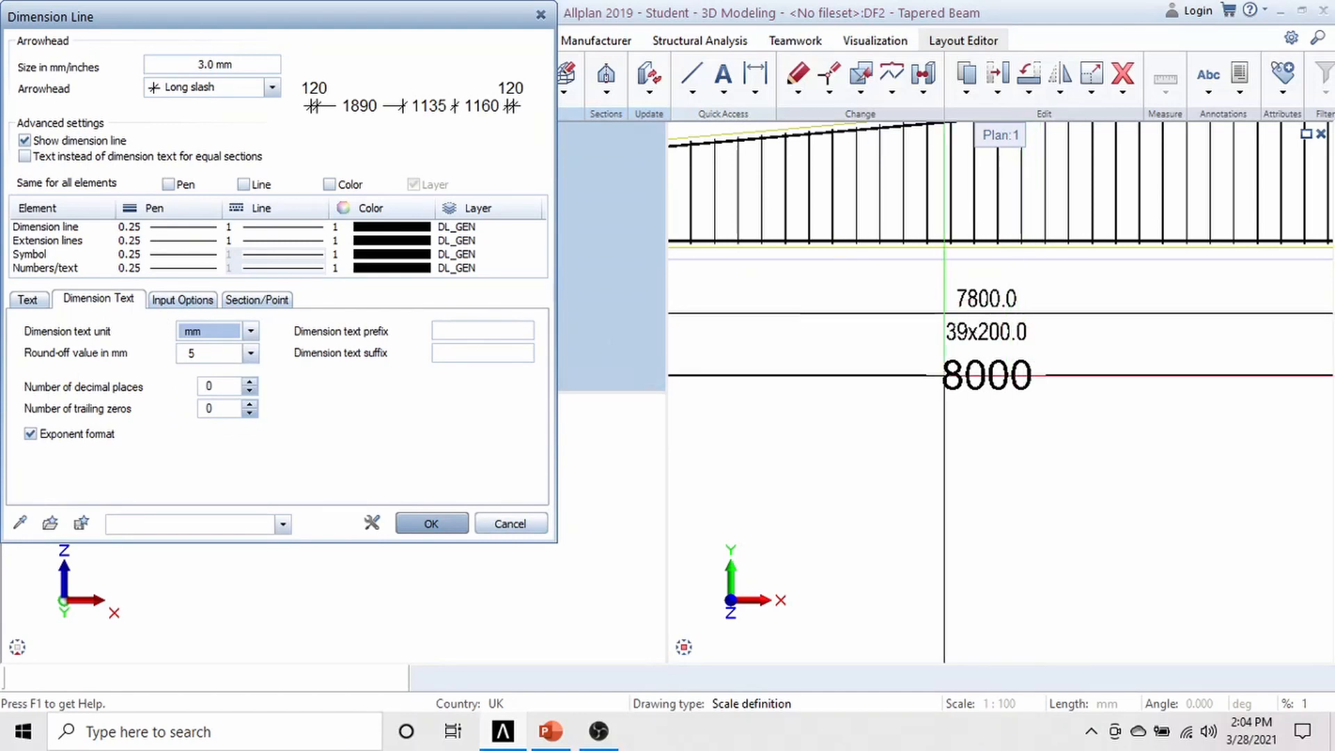
- Set the overall length dimension's text height to 1.5 mm and centre it below the line with a 0.5 mm offset
{"action": "left_click", "coordinate": [32, 303]}
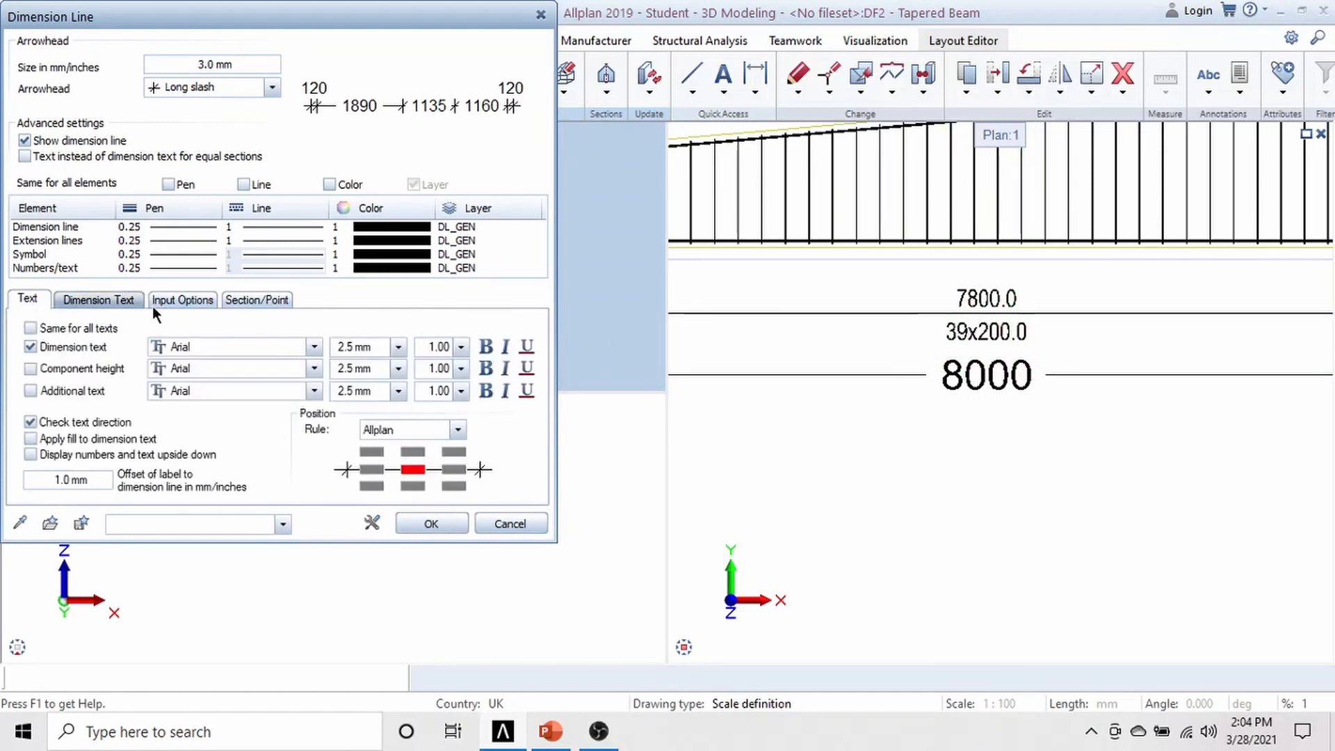
{"action": "left_click", "coordinate": [398, 346]}
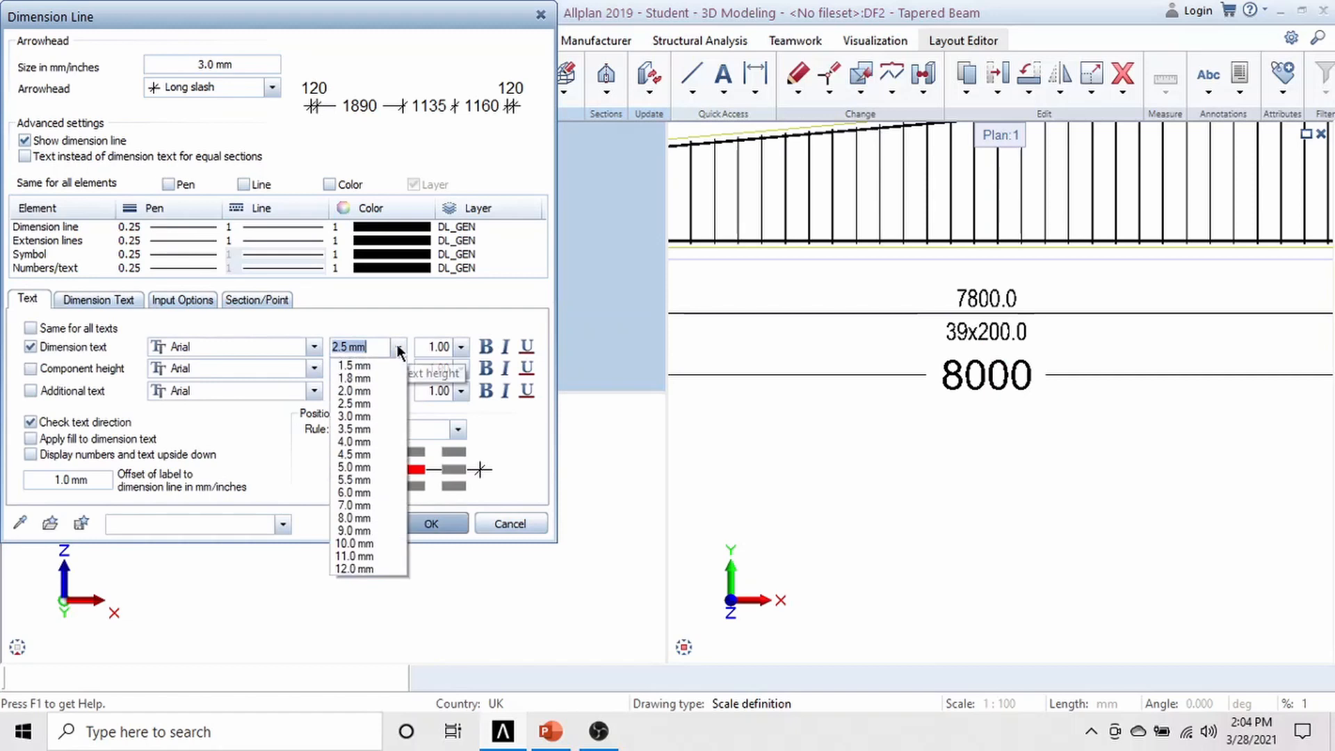
{"action": "left_click", "coordinate": [354, 366]}
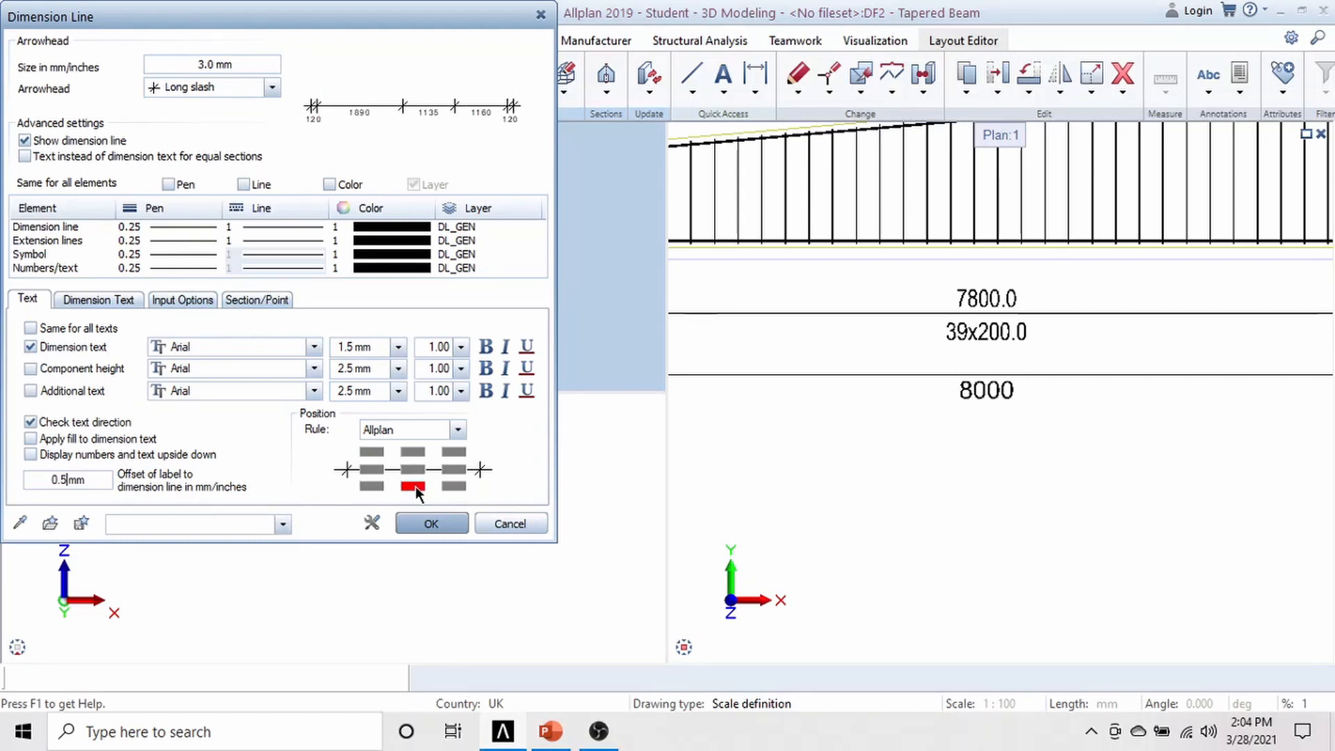
{"action": "left_click", "coordinate": [431, 523]}
- Position a vertical dimension line beside the east elevation, on the side away from the south elevation
{"action": "scroll", "coordinate": [959, 396], "scroll_direction": "down", "scroll_amount": 5}
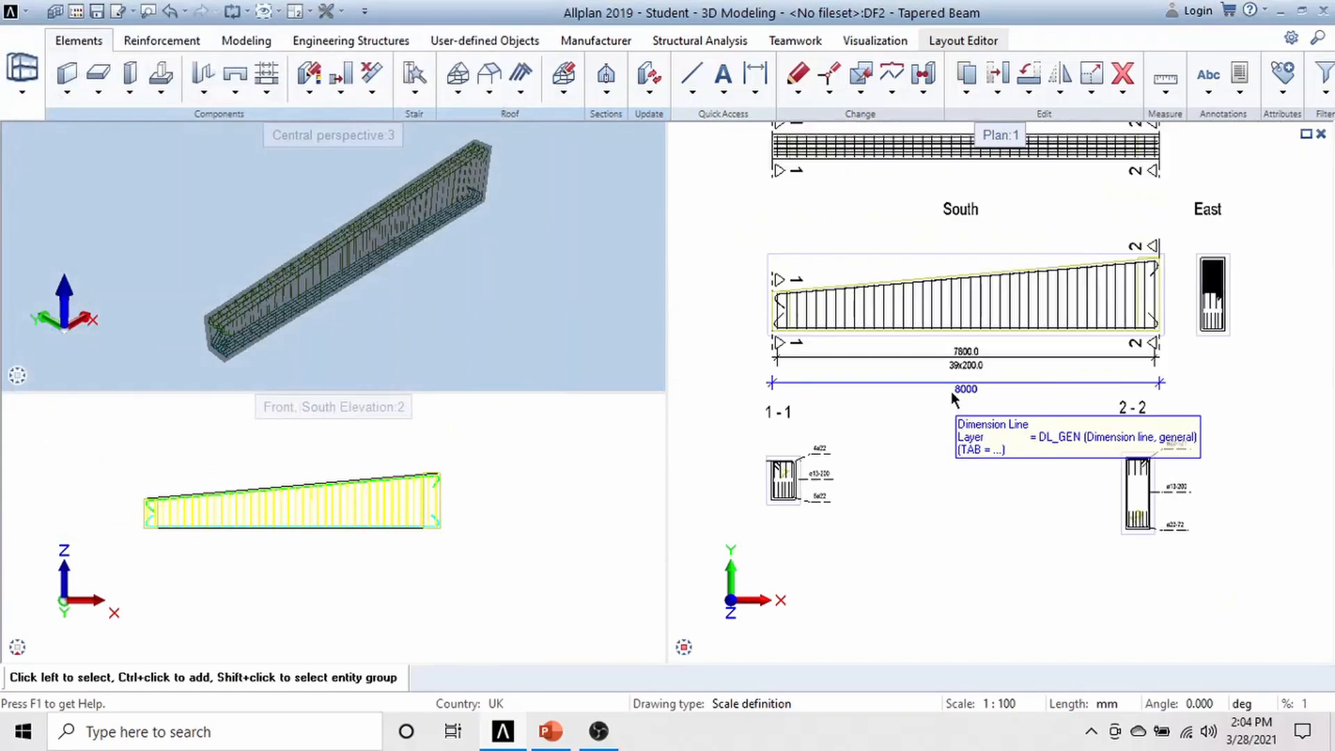
{"action": "scroll", "coordinate": [939, 399], "scroll_direction": "up", "scroll_amount": 4}
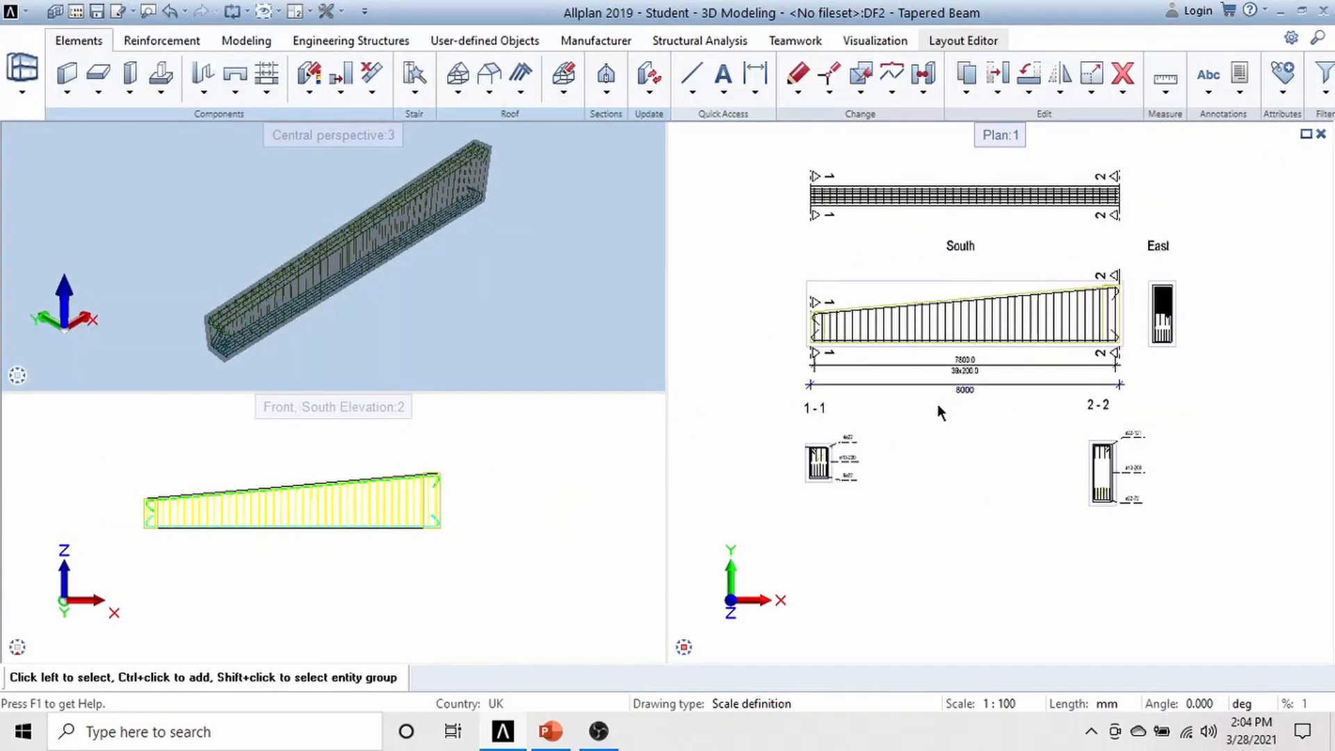
{"action": "scroll", "coordinate": [1058, 234], "scroll_direction": "down", "scroll_amount": 2}
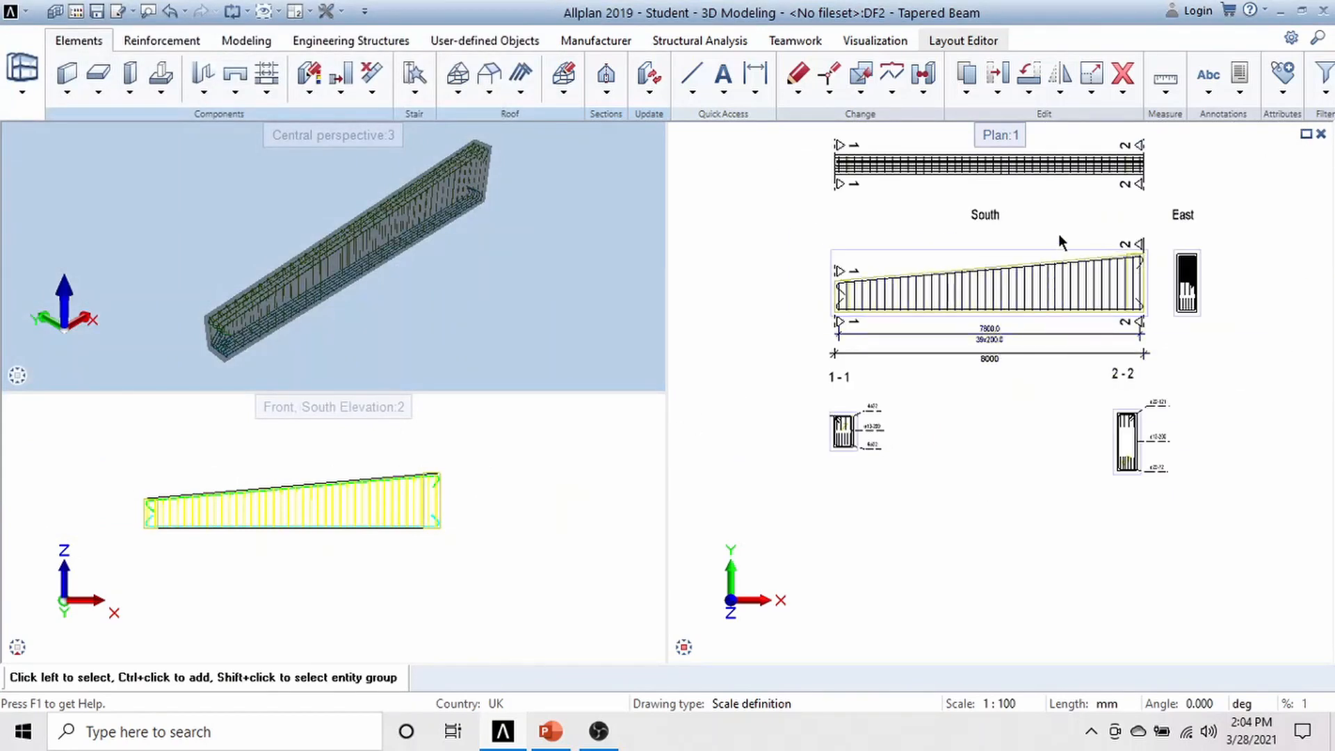
{"action": "mouse_move", "coordinate": [1058, 234]}
{"action": "middle_mouse_down"}
{"action": "mouse_move", "coordinate": [1043, 261]}
{"action": "mouse_move", "coordinate": [1066, 257]}
{"action": "middle_mouse_up"}
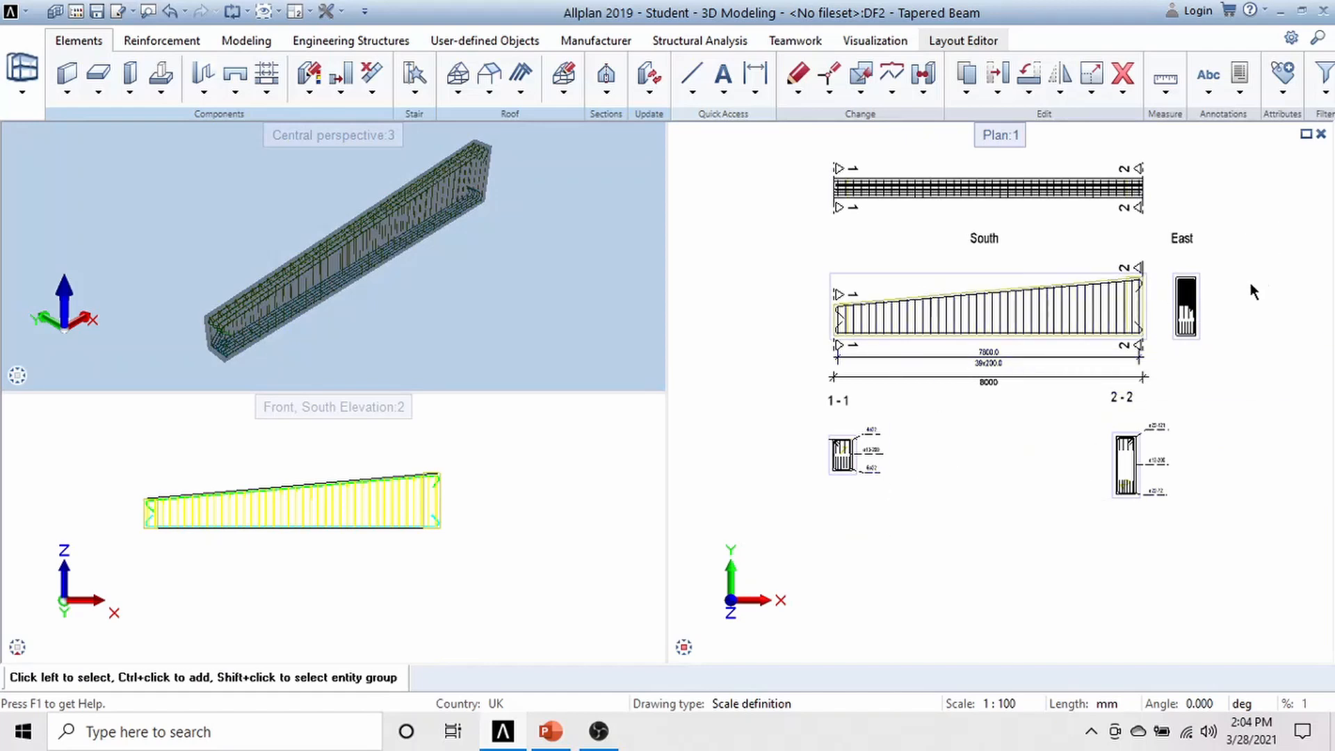
{"action": "scroll", "coordinate": [1203, 303], "scroll_direction": "up", "scroll_amount": 1}
{"action": "scroll", "coordinate": [1221, 261], "scroll_direction": "down", "scroll_amount": 3}
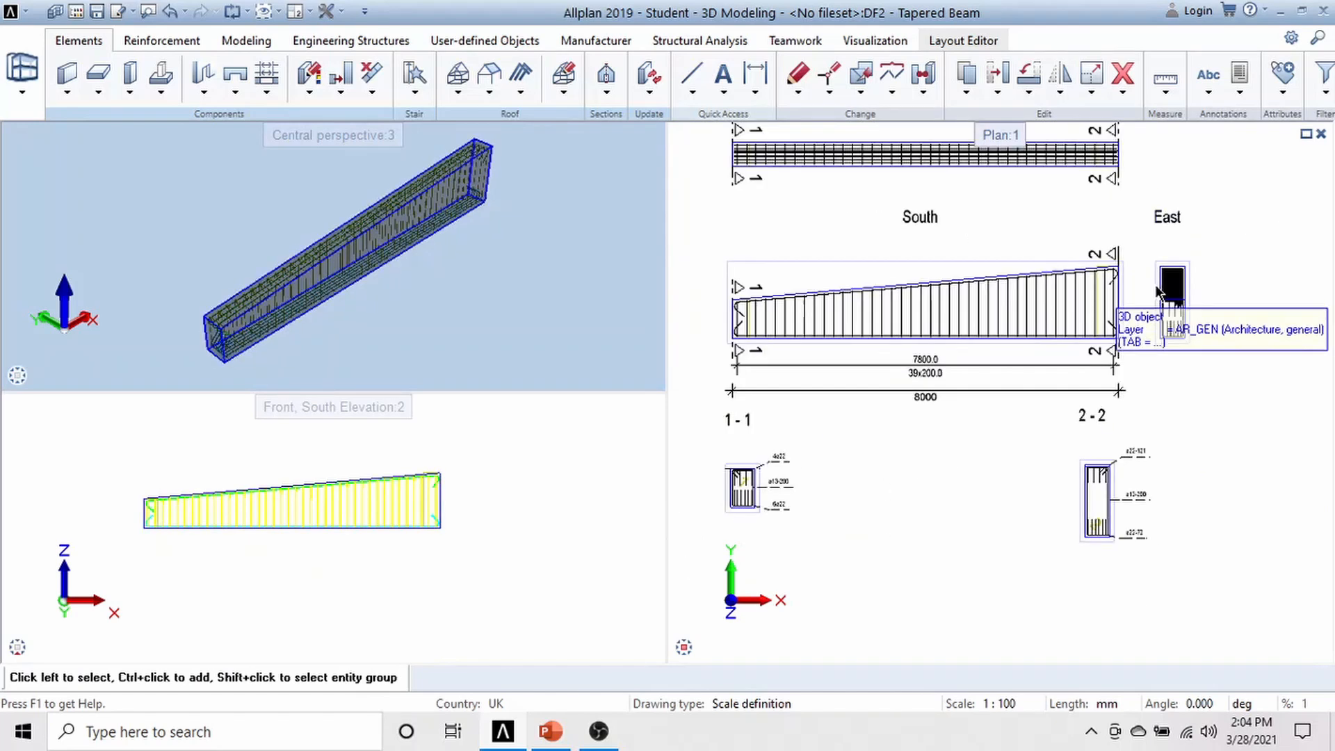
{"action": "middle_click_drag", "start_coordinate": [1255, 285], "coordinate": [1110, 311]}
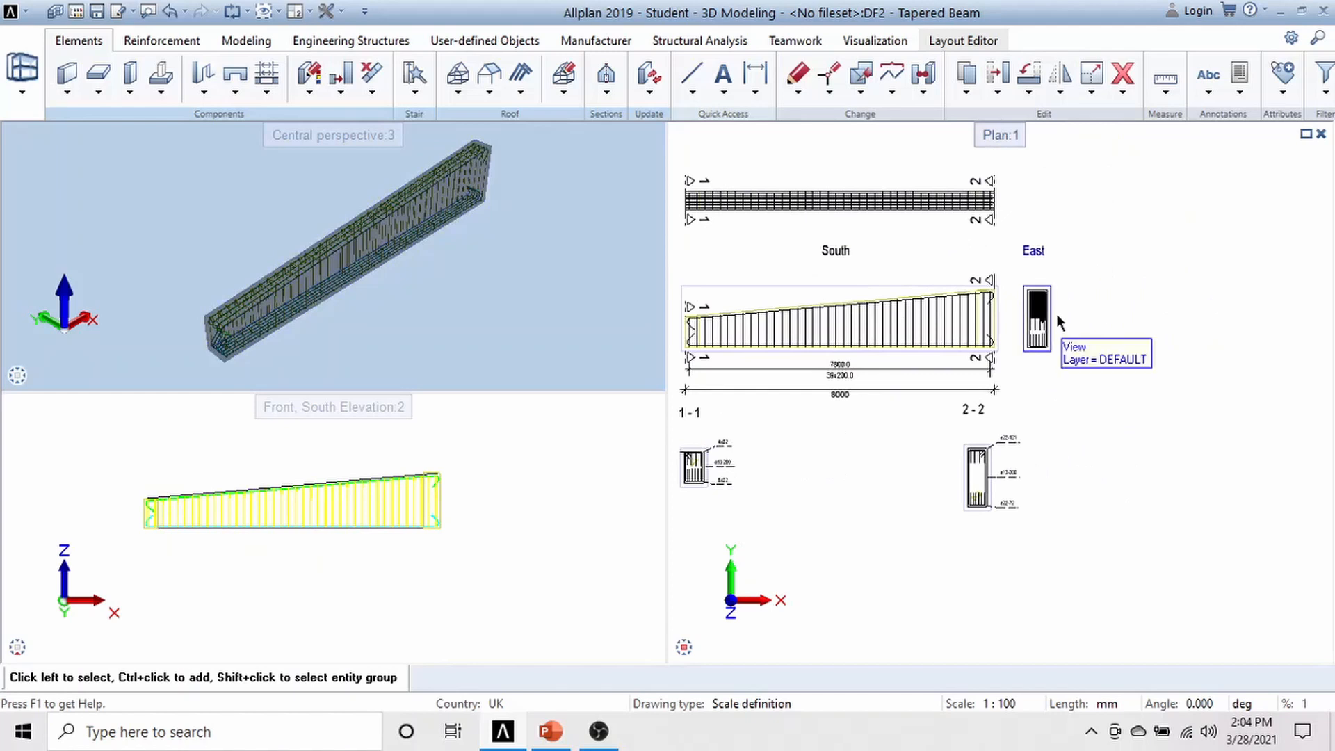
{"action": "scroll", "coordinate": [1043, 299], "scroll_direction": "up", "scroll_amount": 3}
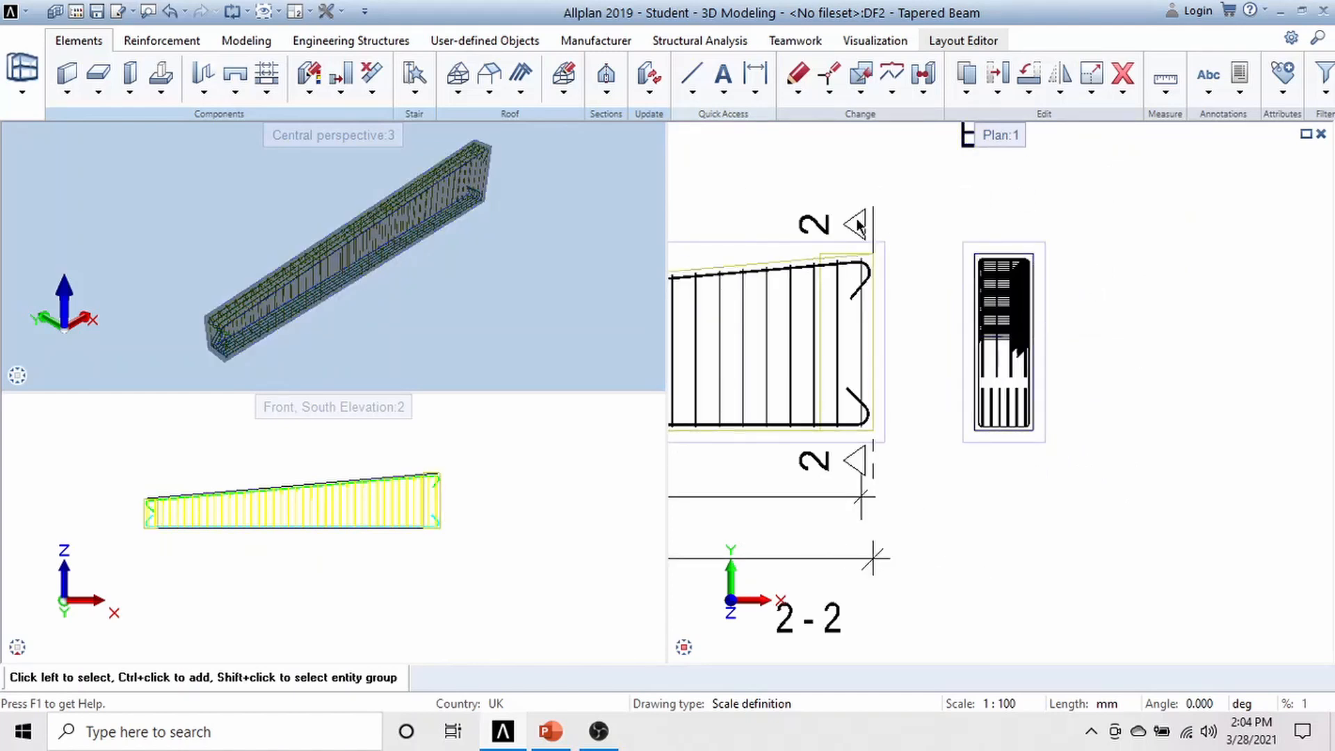
{"action": "left_click", "coordinate": [756, 94]}
{"action": "left_click", "coordinate": [782, 105]}
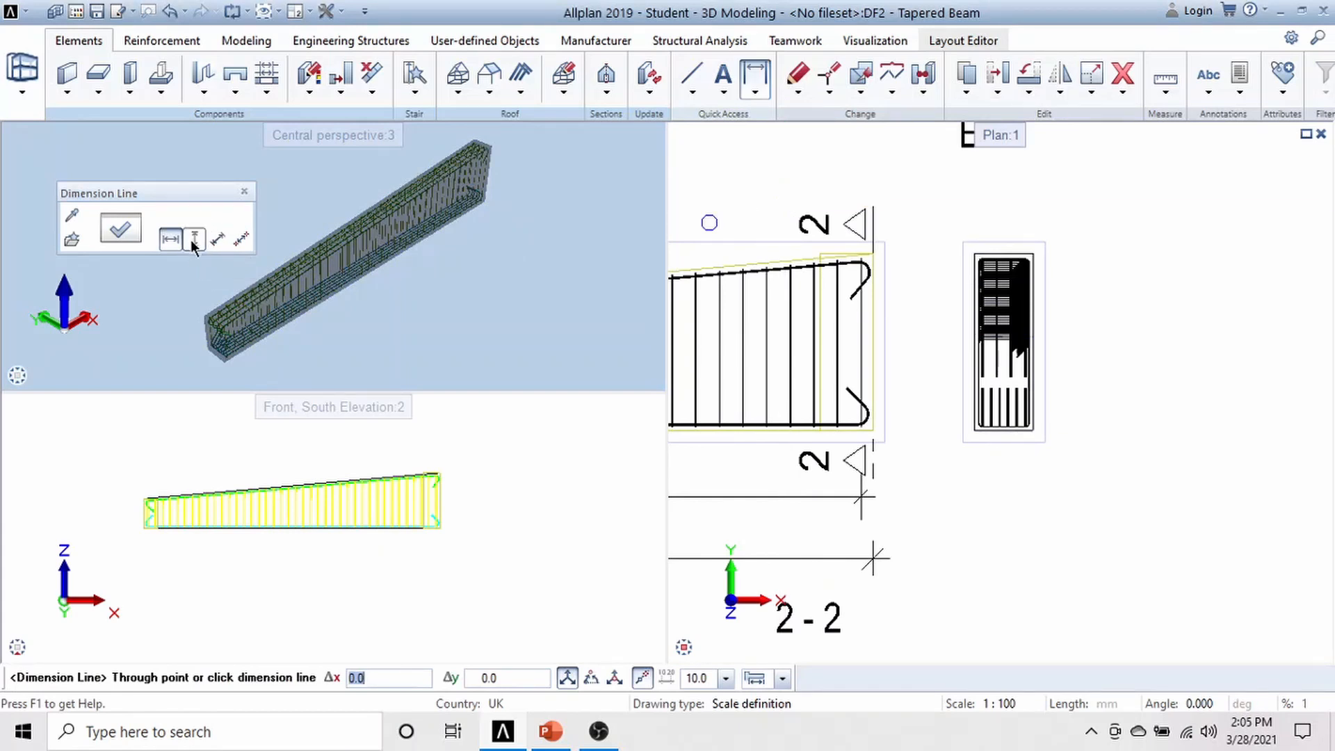
{"action": "left_click", "coordinate": [192, 238]}
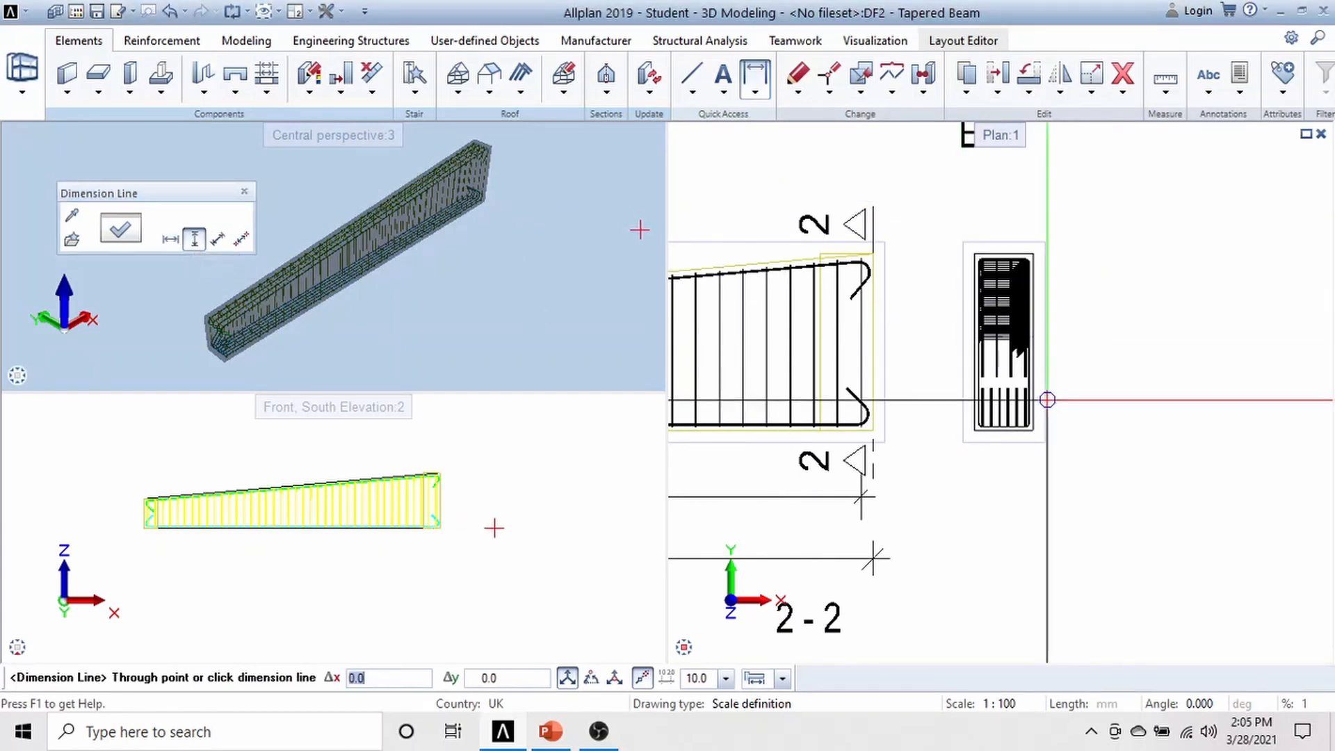
{"action": "left_click", "coordinate": [1097, 429]}
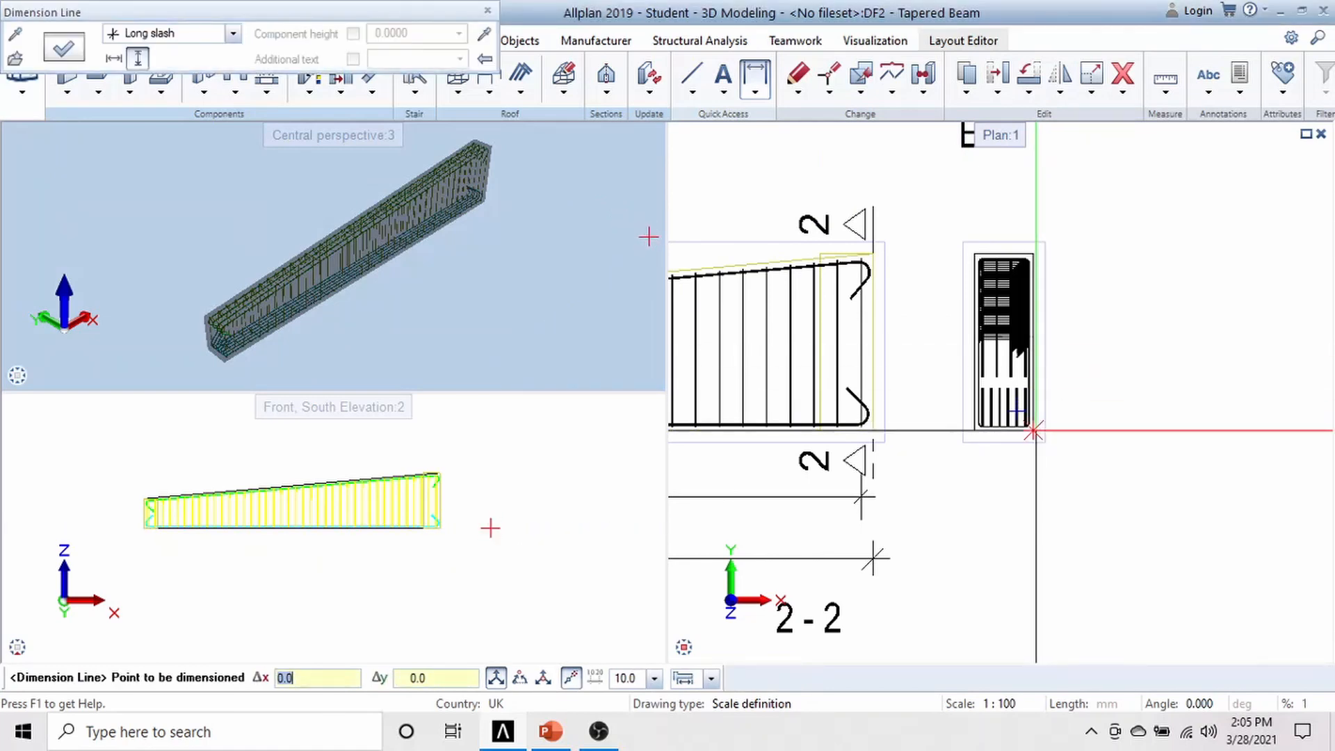
- Dimension the beam's height in the east elevation between its bottom and top corners
{"action": "left_click", "coordinate": [1017, 414]}
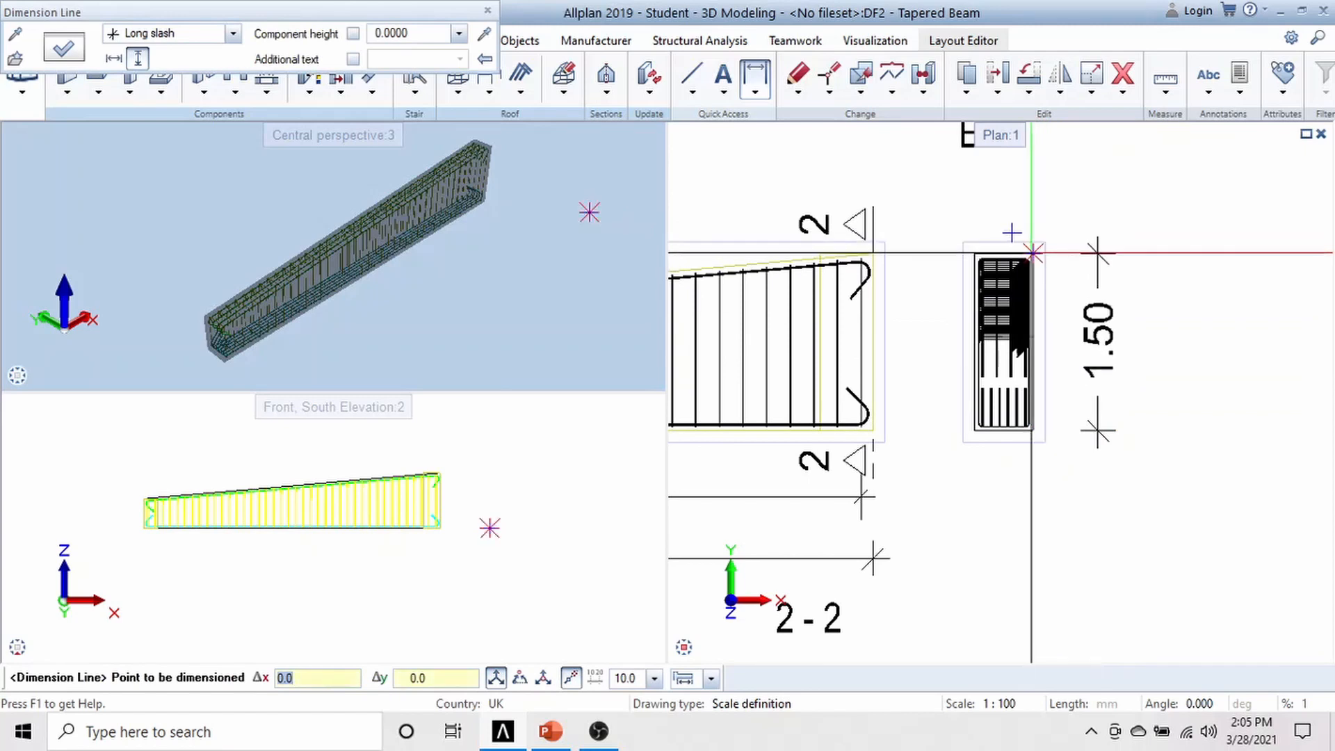
{"action": "left_click", "coordinate": [1033, 253]}
{"action": "key", "text": "Escape"}
{"action": "key", "text": "Escape"}
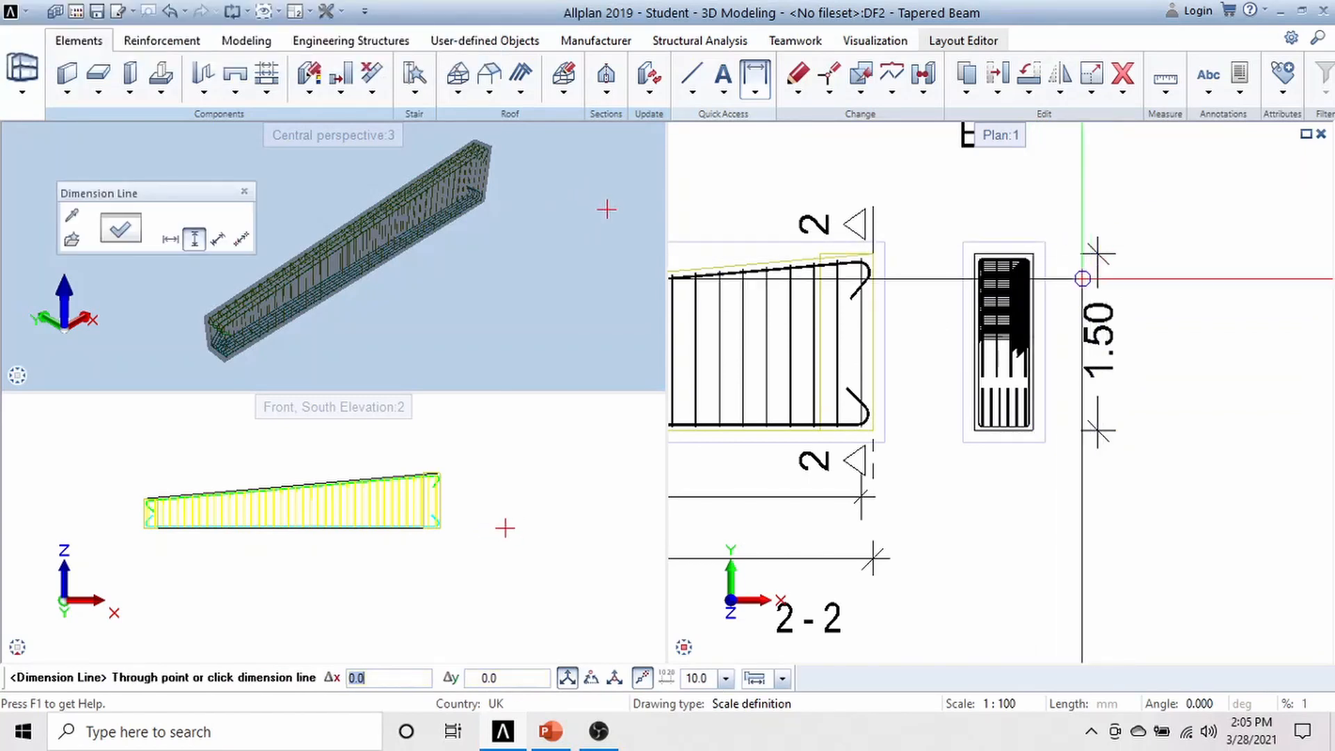
- Match the east elevation's height dimension properties to those of the overall length dimension in the south elevation
{"action": "scroll", "coordinate": [1057, 264], "scroll_direction": "down", "scroll_amount": 2}
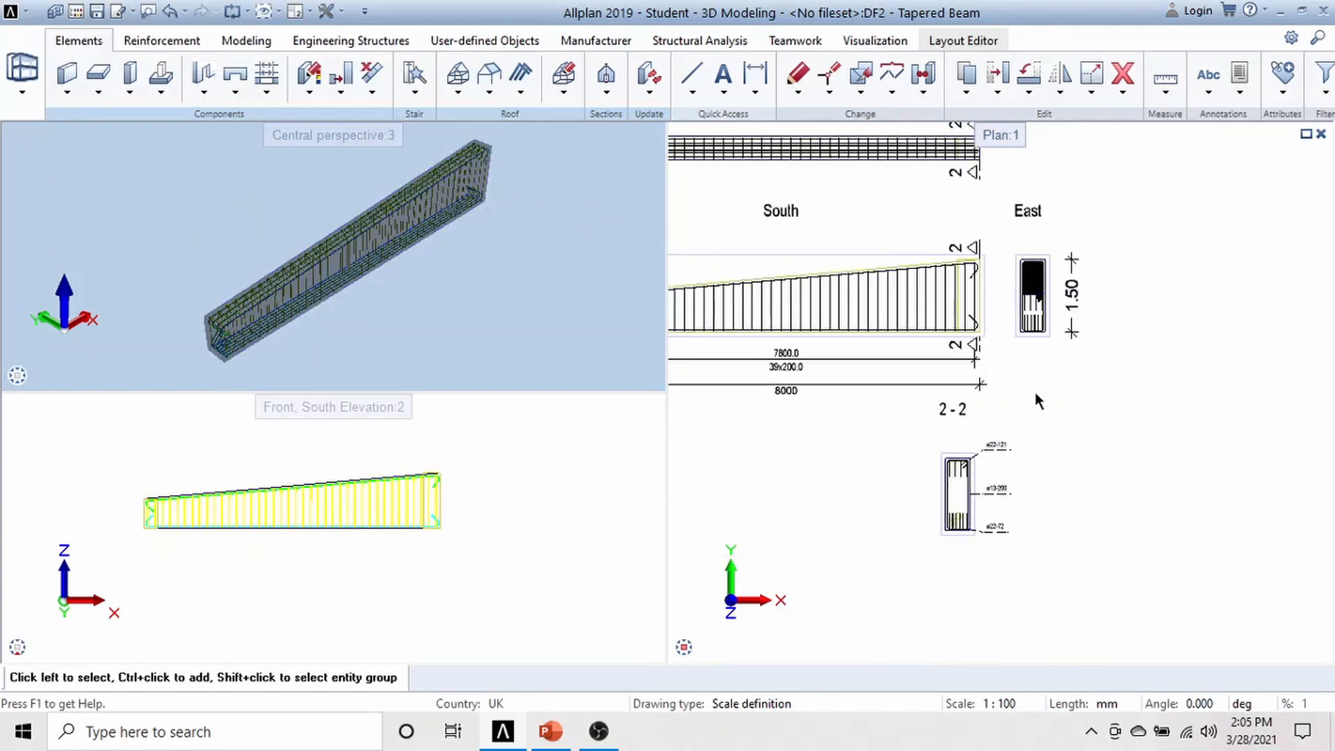
{"action": "scroll", "coordinate": [1034, 388], "scroll_direction": "down", "scroll_amount": 2}
{"action": "scroll", "coordinate": [1107, 388], "scroll_direction": "up", "scroll_amount": 2}
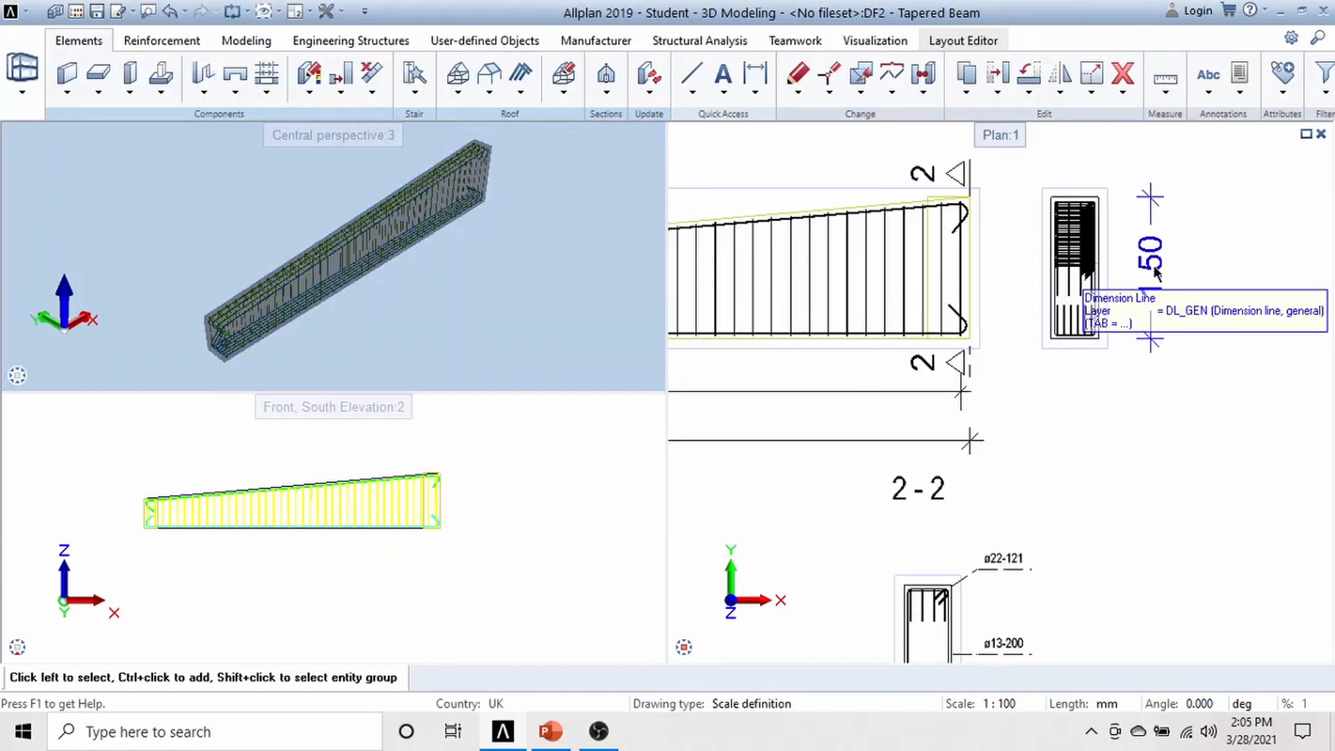
{"action": "left_click", "coordinate": [1151, 262]}
{"action": "right_click", "coordinate": [1152, 262]}
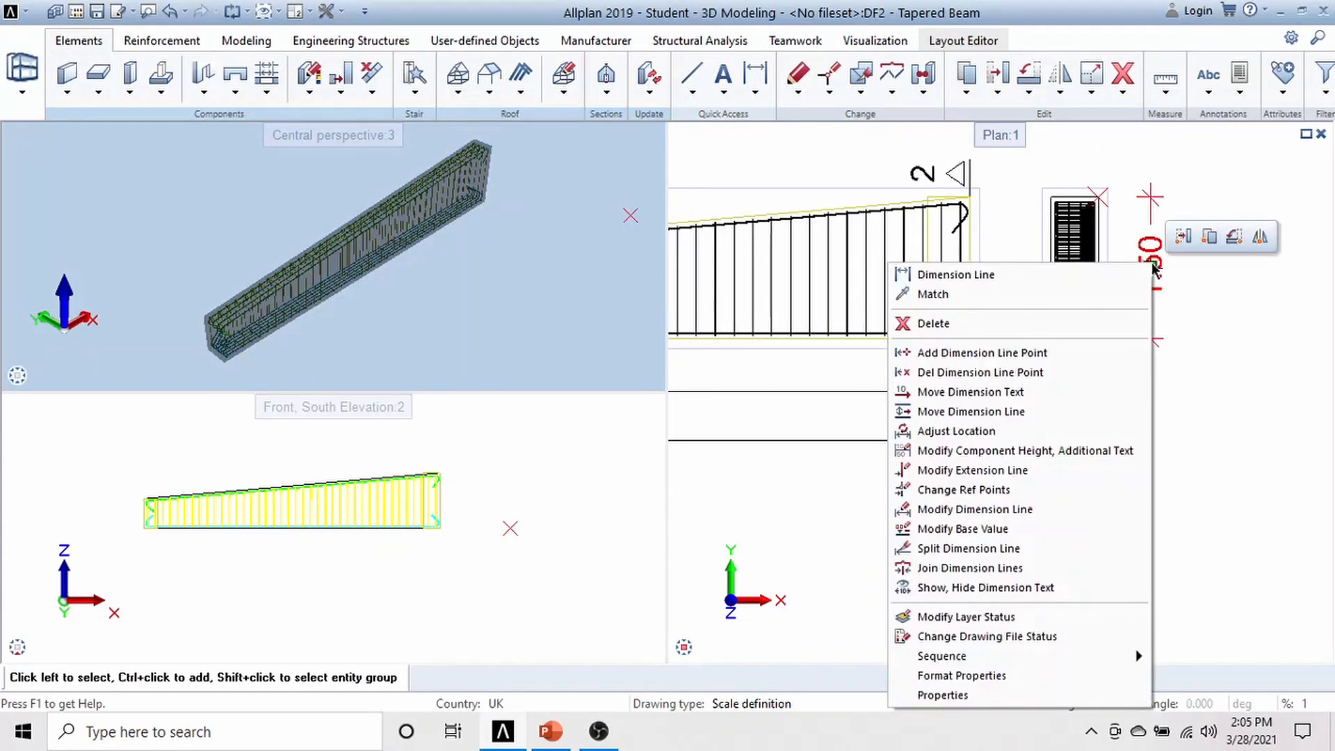
{"action": "left_click", "coordinate": [943, 695]}
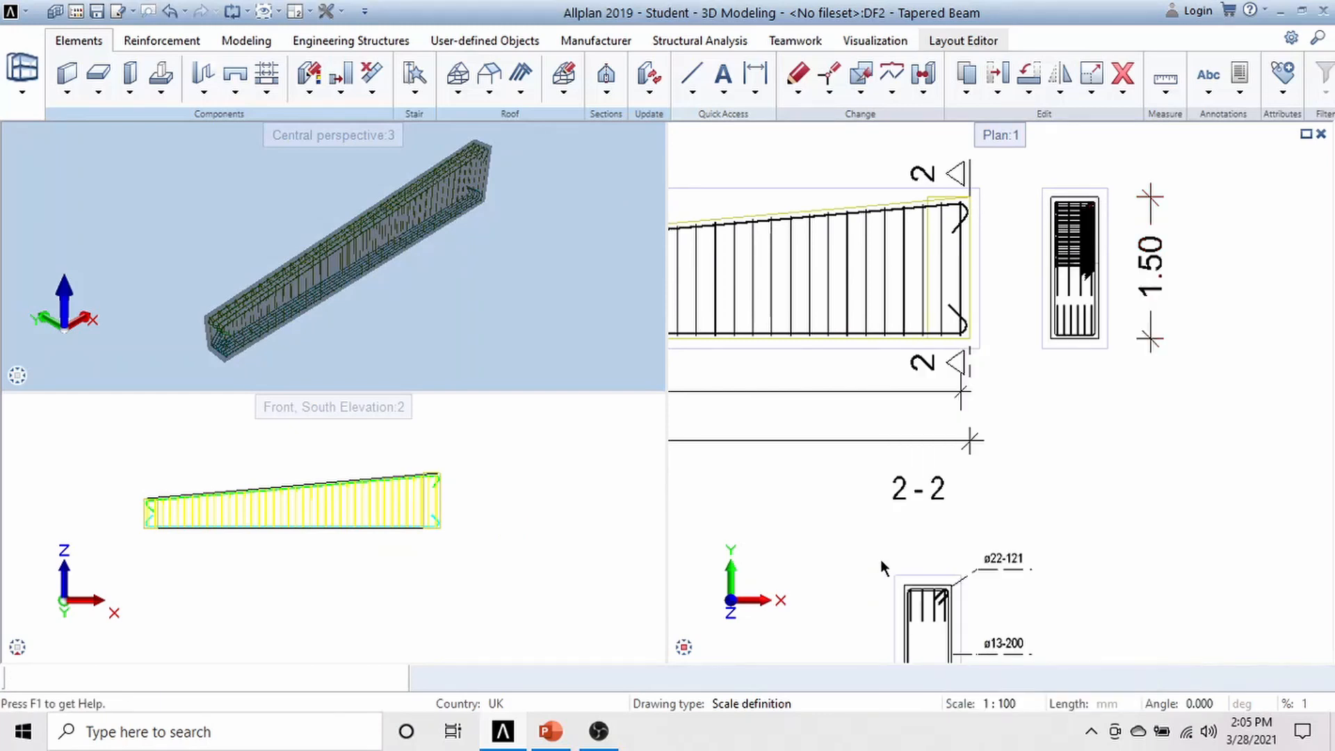
{"action": "scroll", "coordinate": [882, 446], "scroll_direction": "down", "scroll_amount": 5}
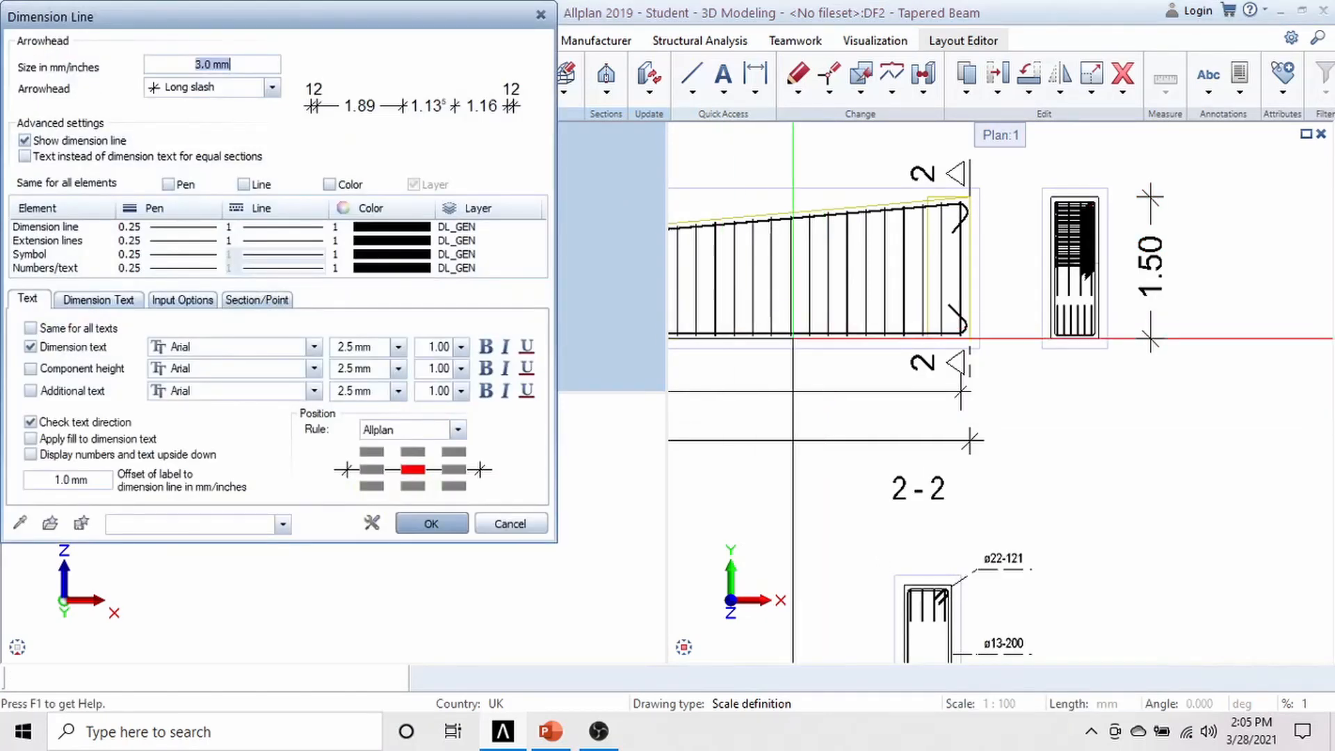
{"action": "scroll", "coordinate": [882, 446], "scroll_direction": "up", "scroll_amount": 5}
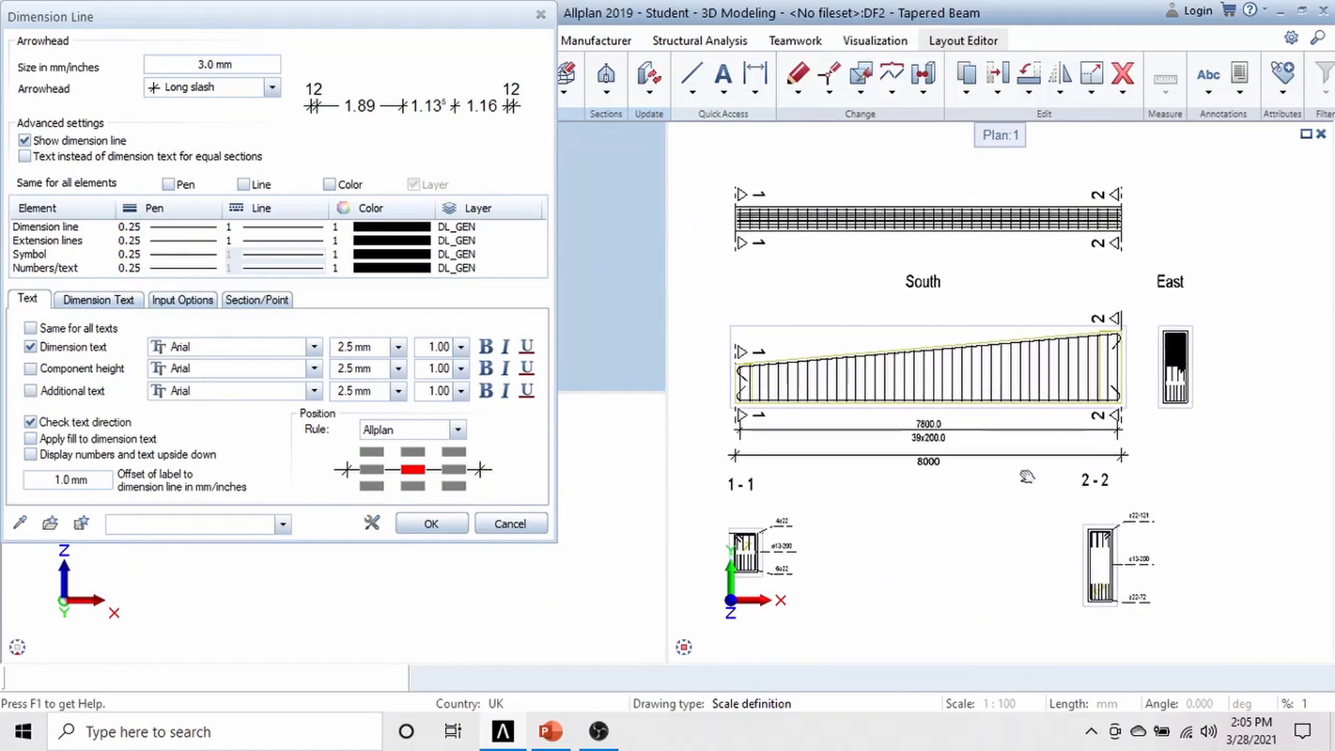
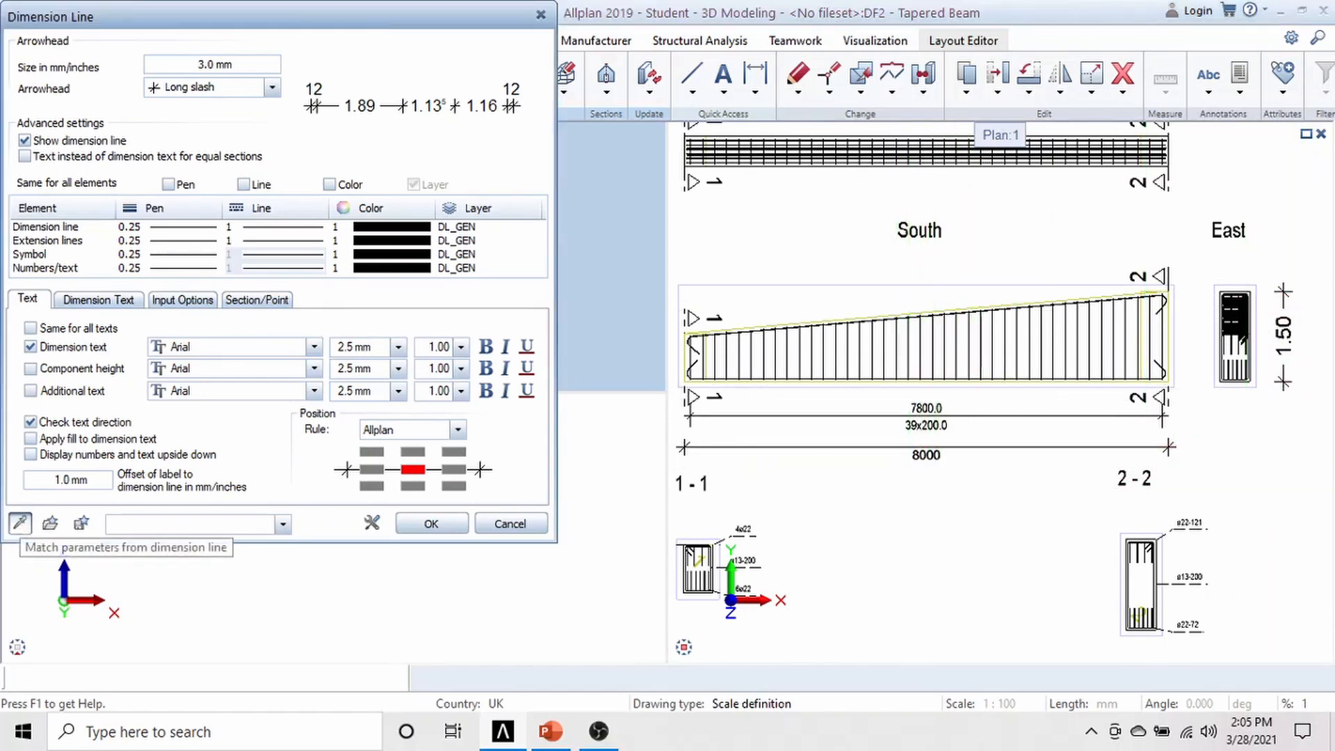
{"action": "left_click", "coordinate": [21, 524]}
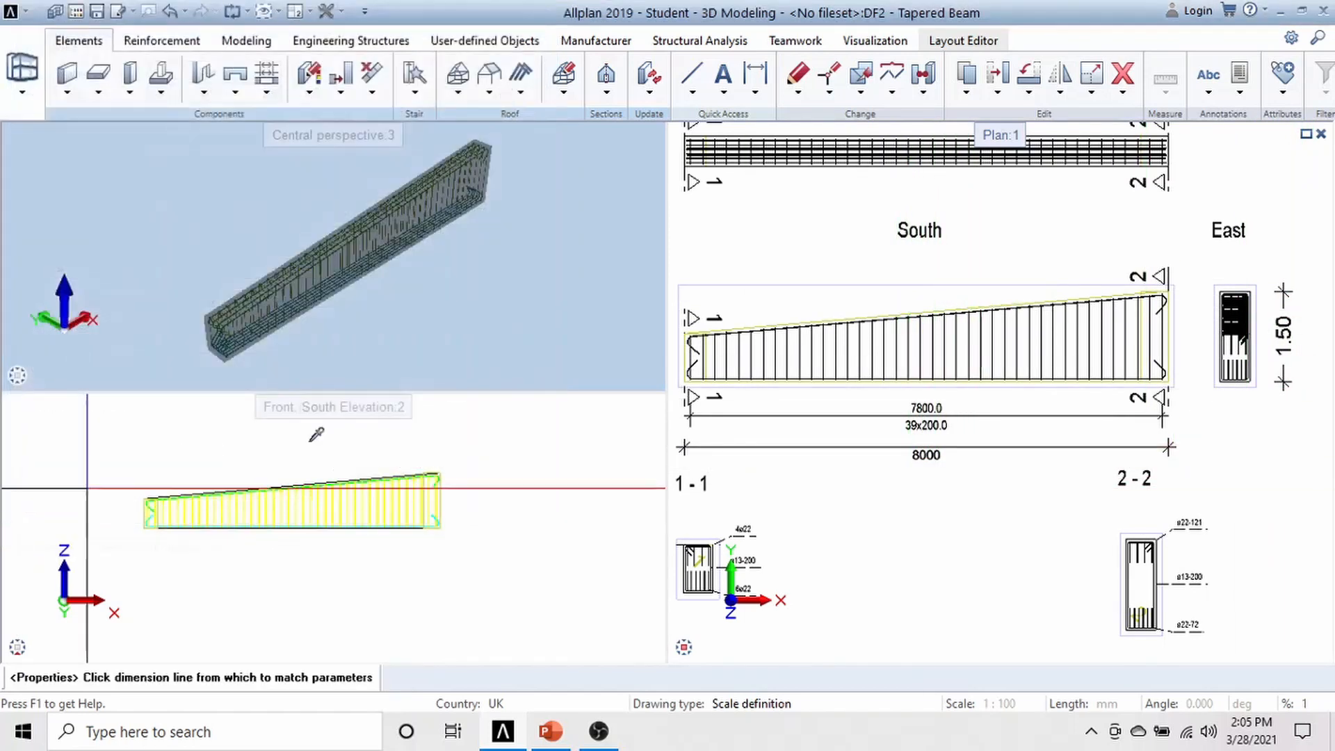
{"action": "left_click", "coordinate": [930, 454]}
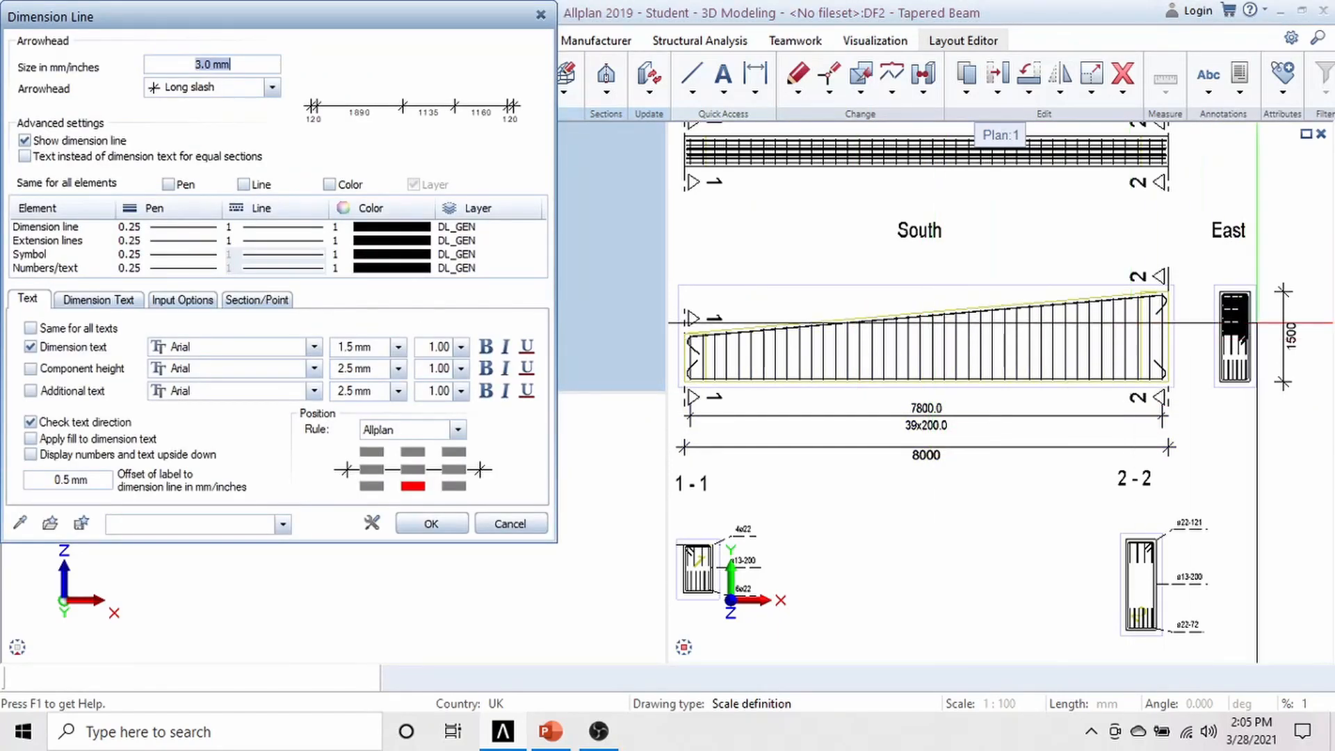
{"action": "scroll", "coordinate": [1286, 328], "scroll_direction": "up", "scroll_amount": 3}
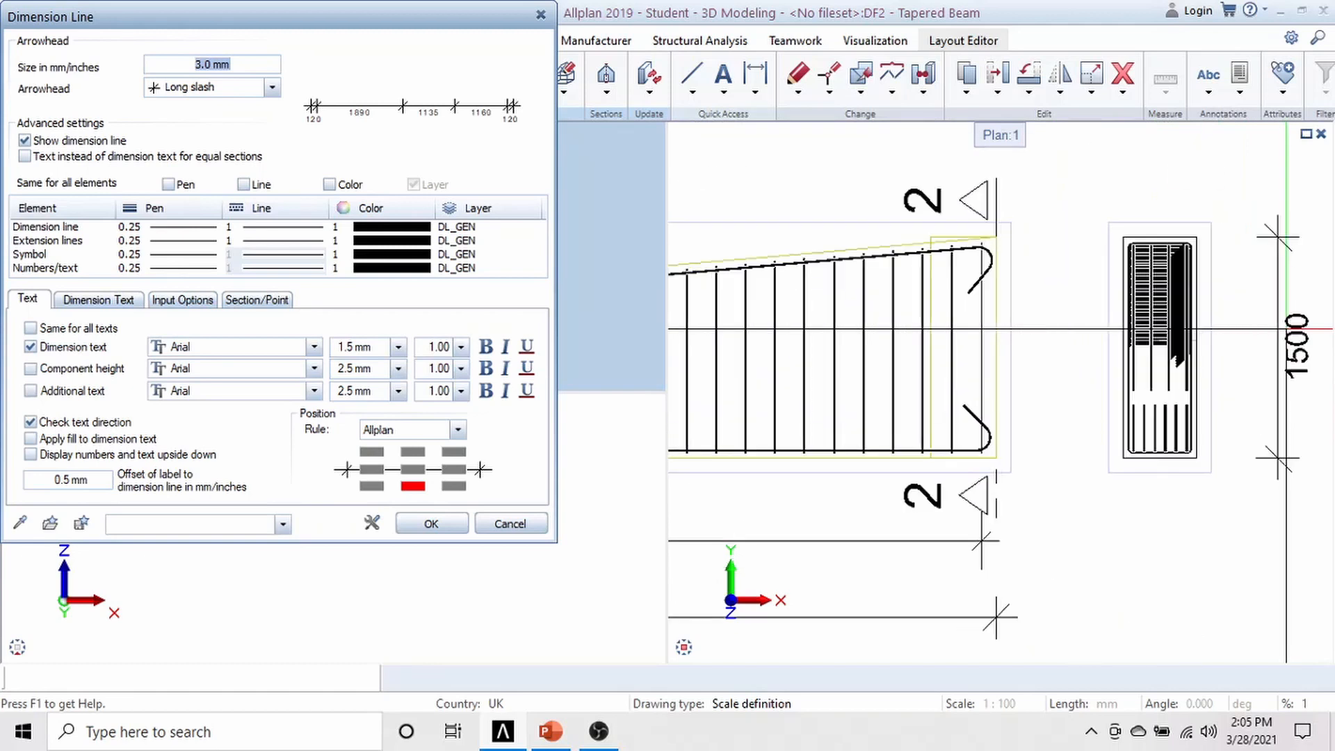
{"action": "left_click", "coordinate": [417, 528]}
- Dimension the beam's width in the east elevation with a horizontal dimension line placed below it
{"action": "scroll", "coordinate": [1049, 324], "scroll_direction": "down", "scroll_amount": 3}
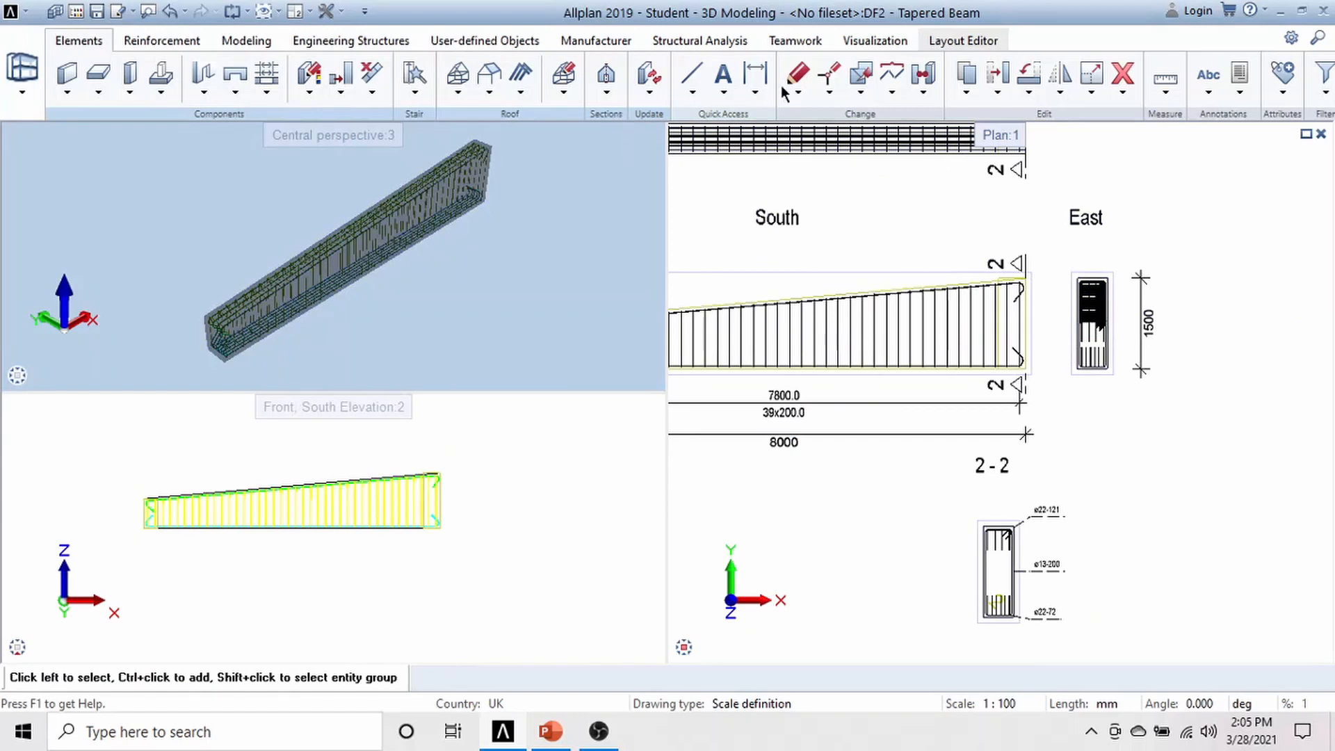
{"action": "left_click", "coordinate": [757, 89]}
{"action": "left_click", "coordinate": [776, 108]}
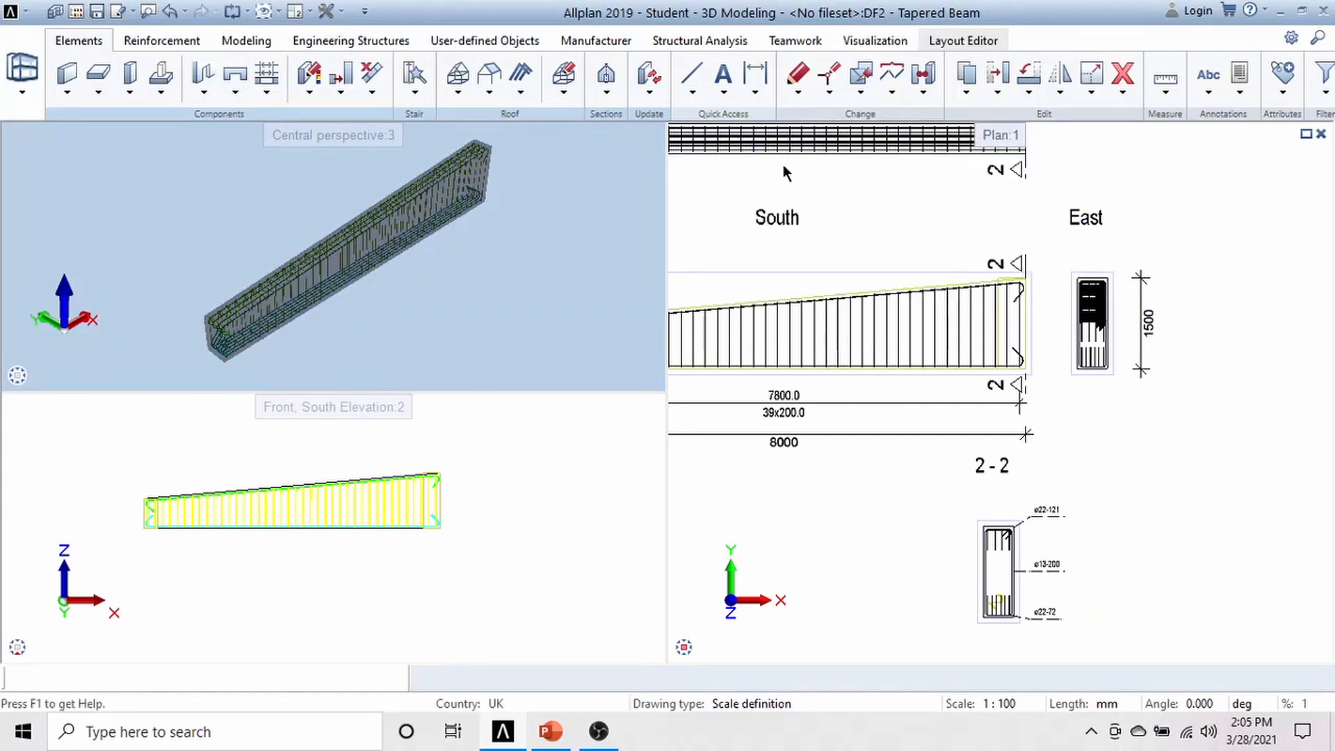
{"action": "left_click", "coordinate": [171, 240]}
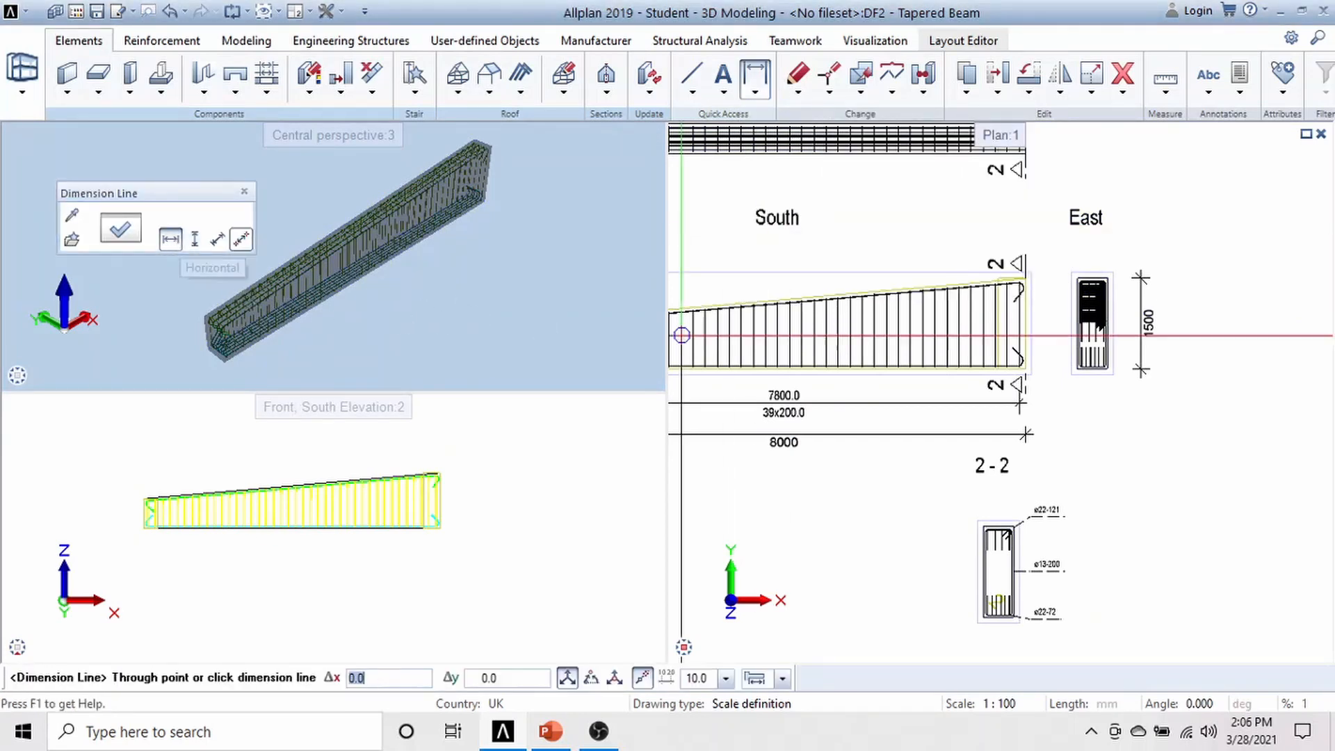
{"action": "scroll", "coordinate": [1062, 335], "scroll_direction": "up", "scroll_amount": 3}
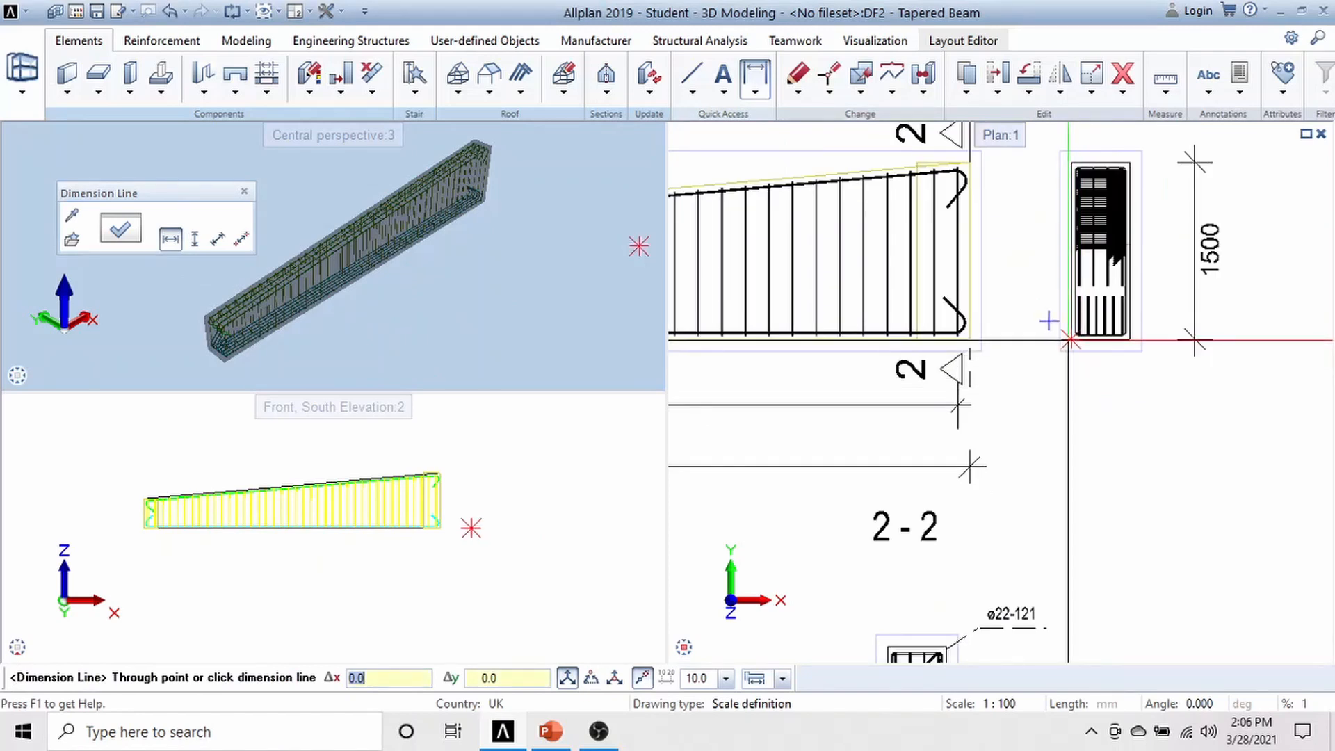
{"action": "left_click", "coordinate": [1071, 397]}
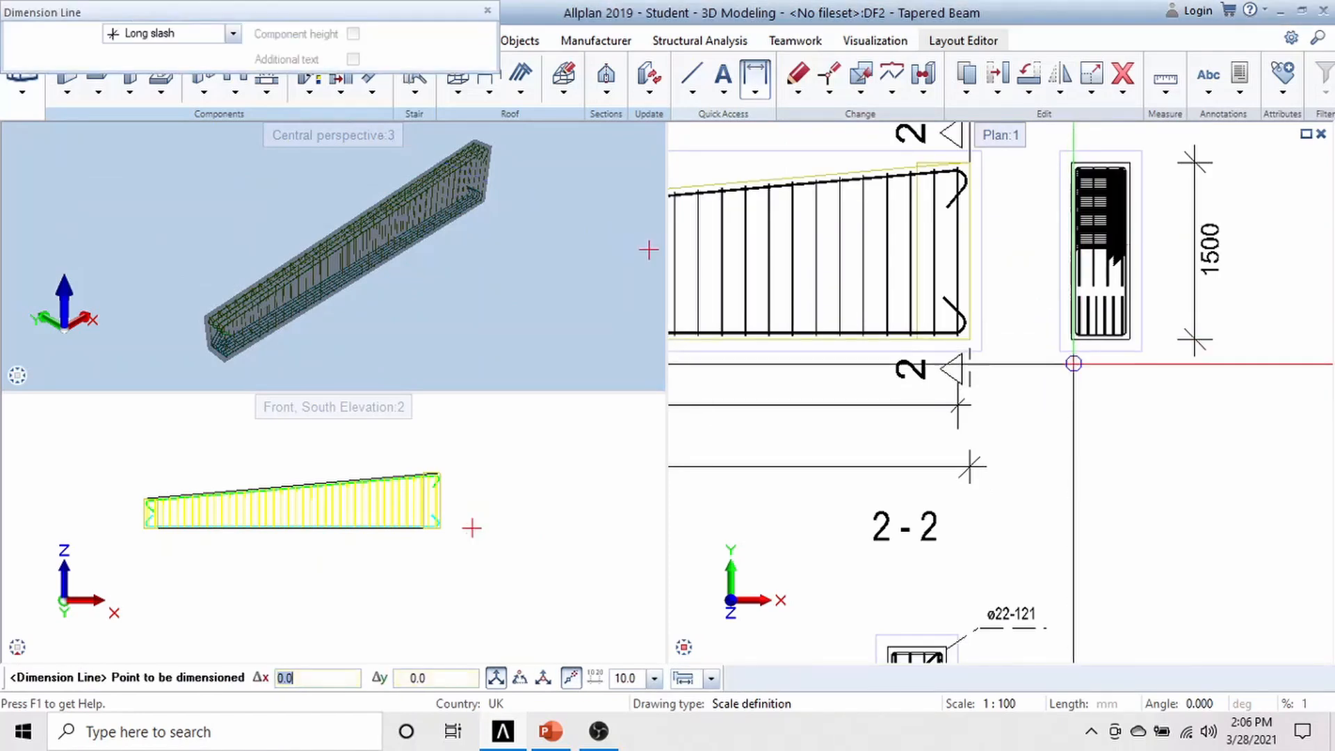
{"action": "scroll", "coordinate": [1072, 337], "scroll_direction": "up", "scroll_amount": 3}
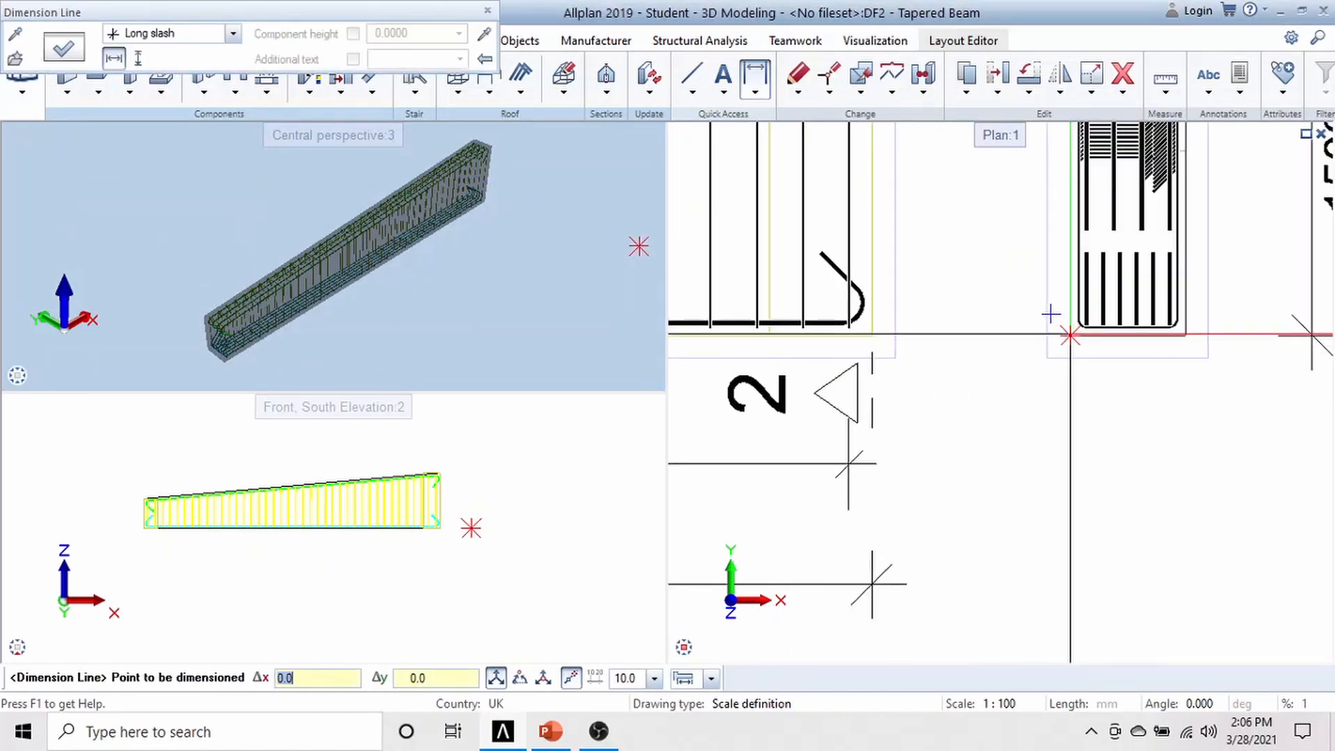
{"action": "left_click", "coordinate": [1166, 316]}
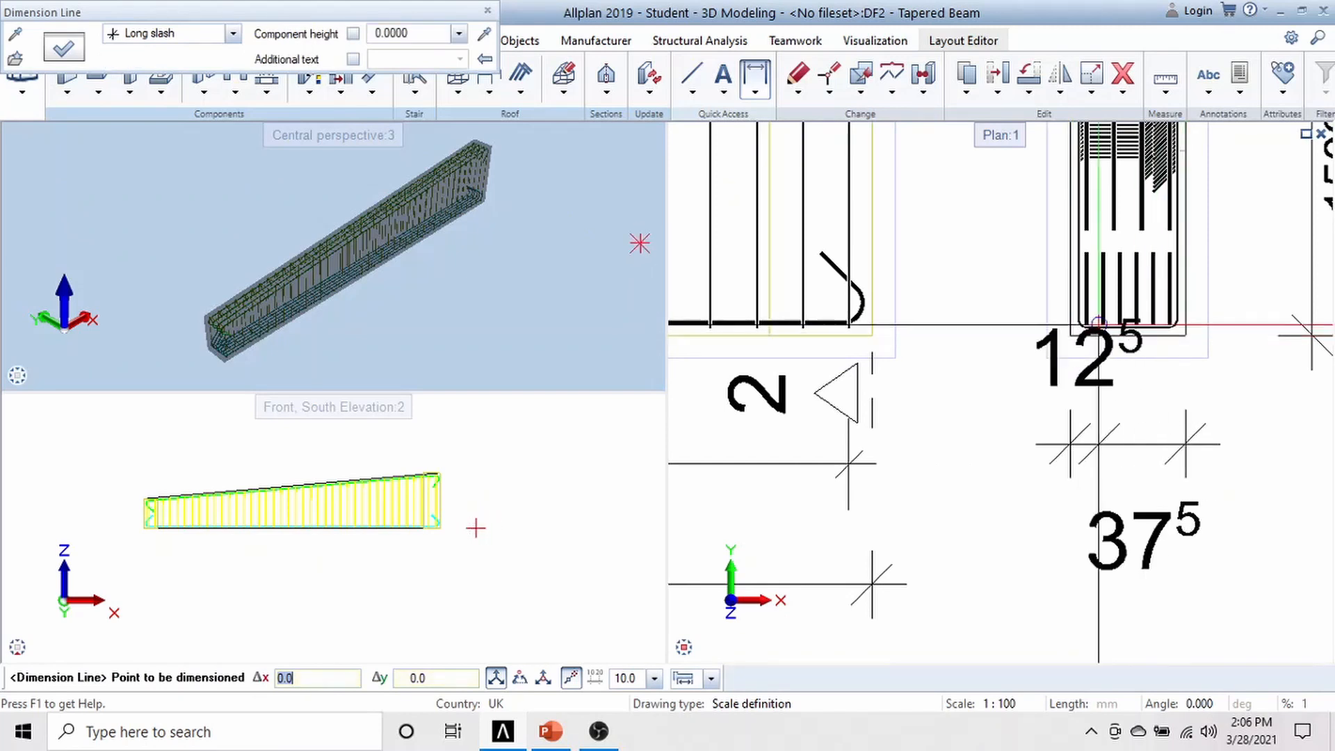
{"action": "key", "text": "Escape"}
{"action": "scroll", "coordinate": [1089, 385], "scroll_direction": "down", "scroll_amount": 3}
{"action": "key", "text": "Escape"}
- Match the east elevation's width dimension properties to those of its height dimension
{"action": "scroll", "coordinate": [1107, 388], "scroll_direction": "up", "scroll_amount": 2}
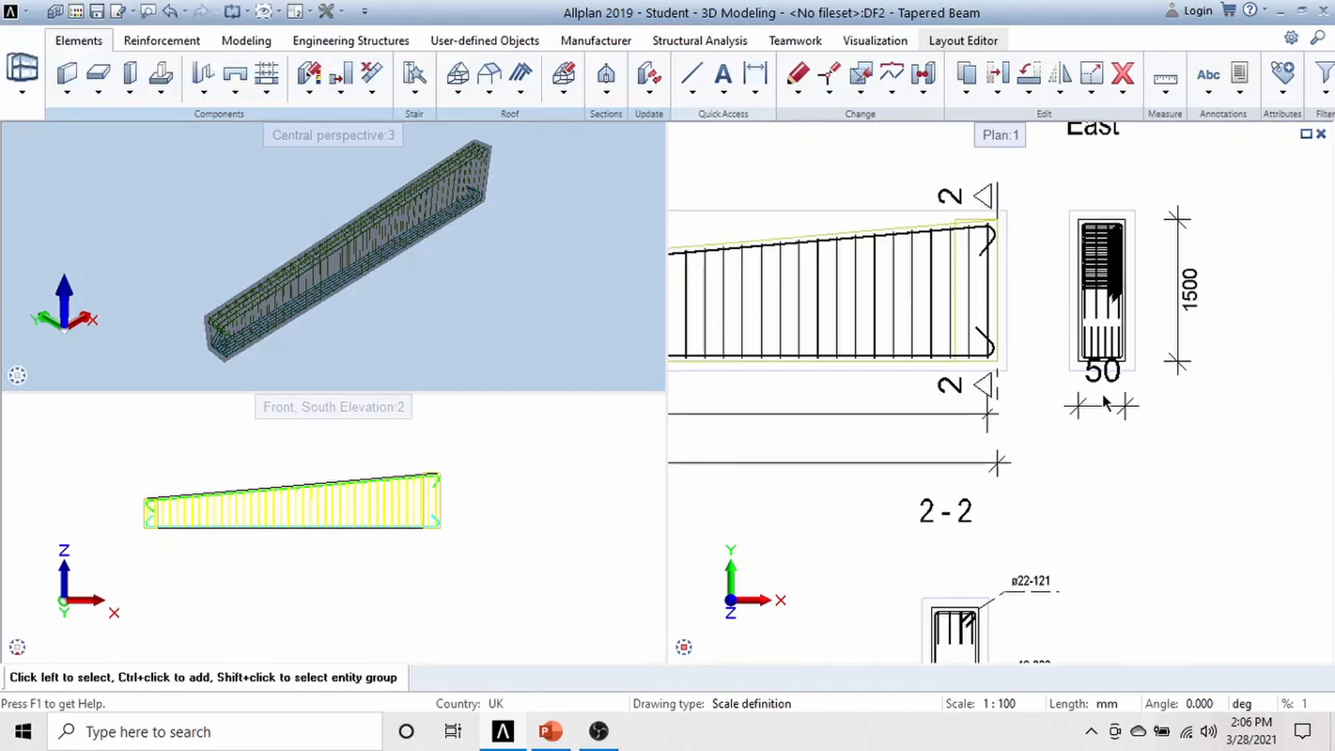
{"action": "right_click", "coordinate": [1117, 381]}
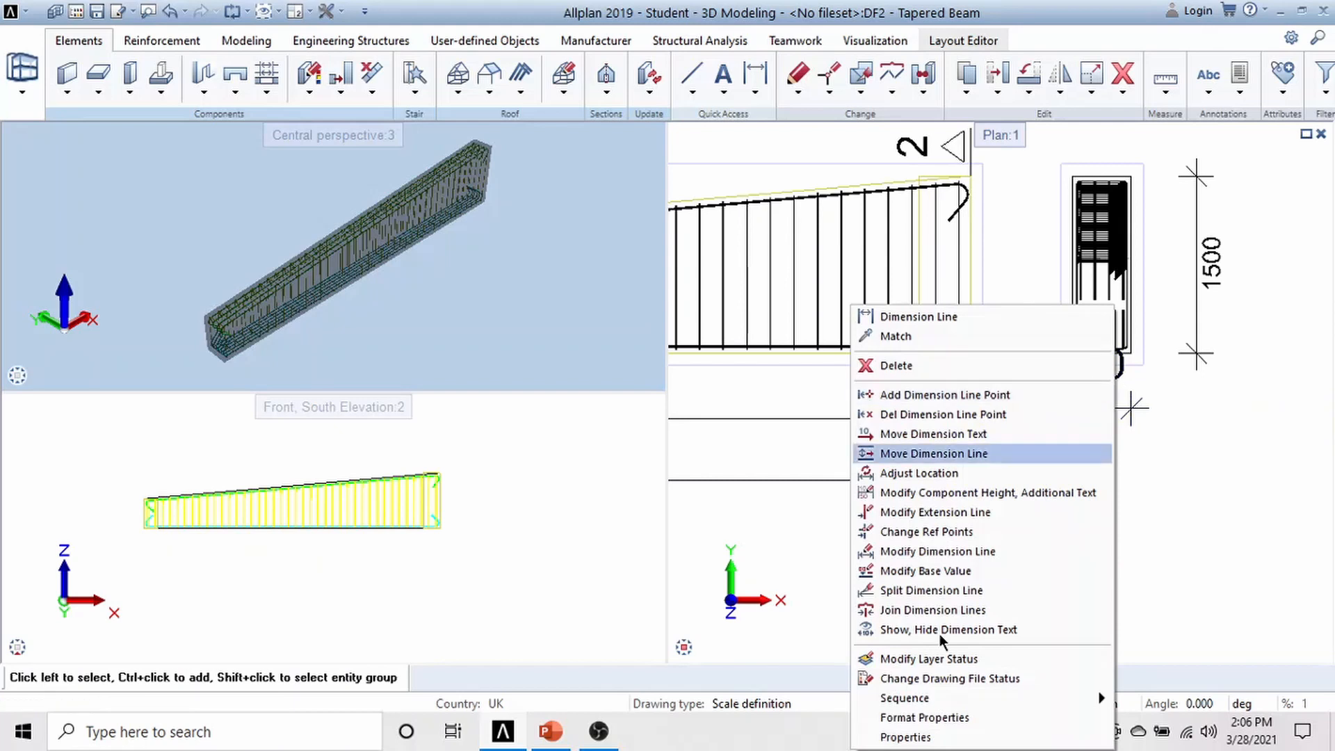
{"action": "left_click", "coordinate": [913, 737]}
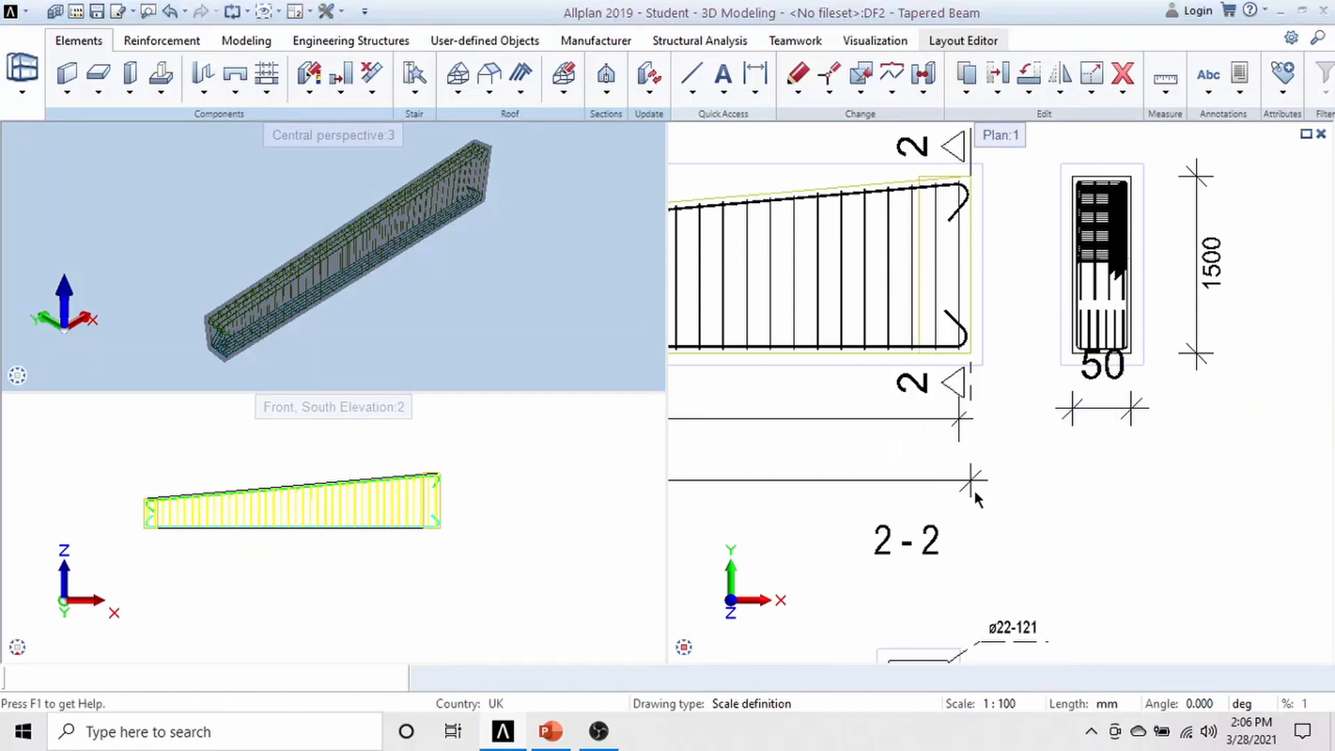
{"action": "left_click", "coordinate": [27, 530]}
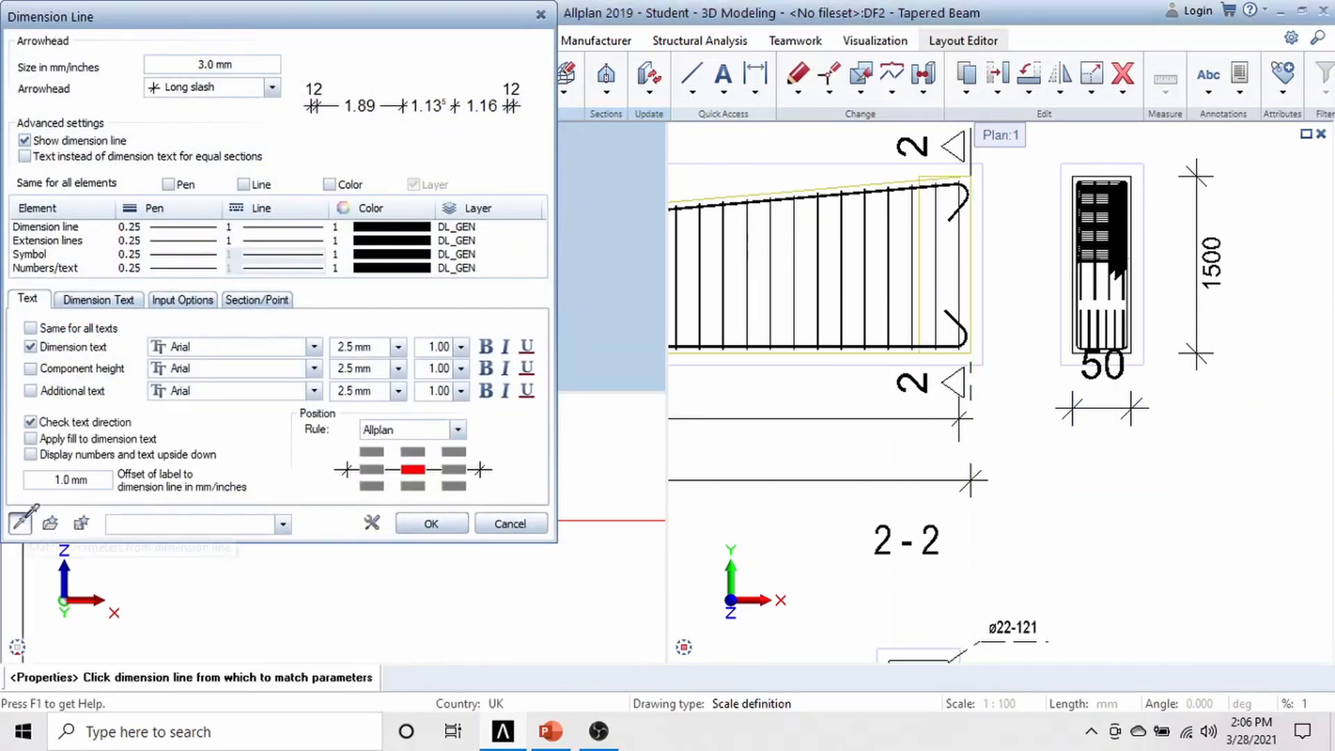
{"action": "left_click", "coordinate": [1222, 252]}
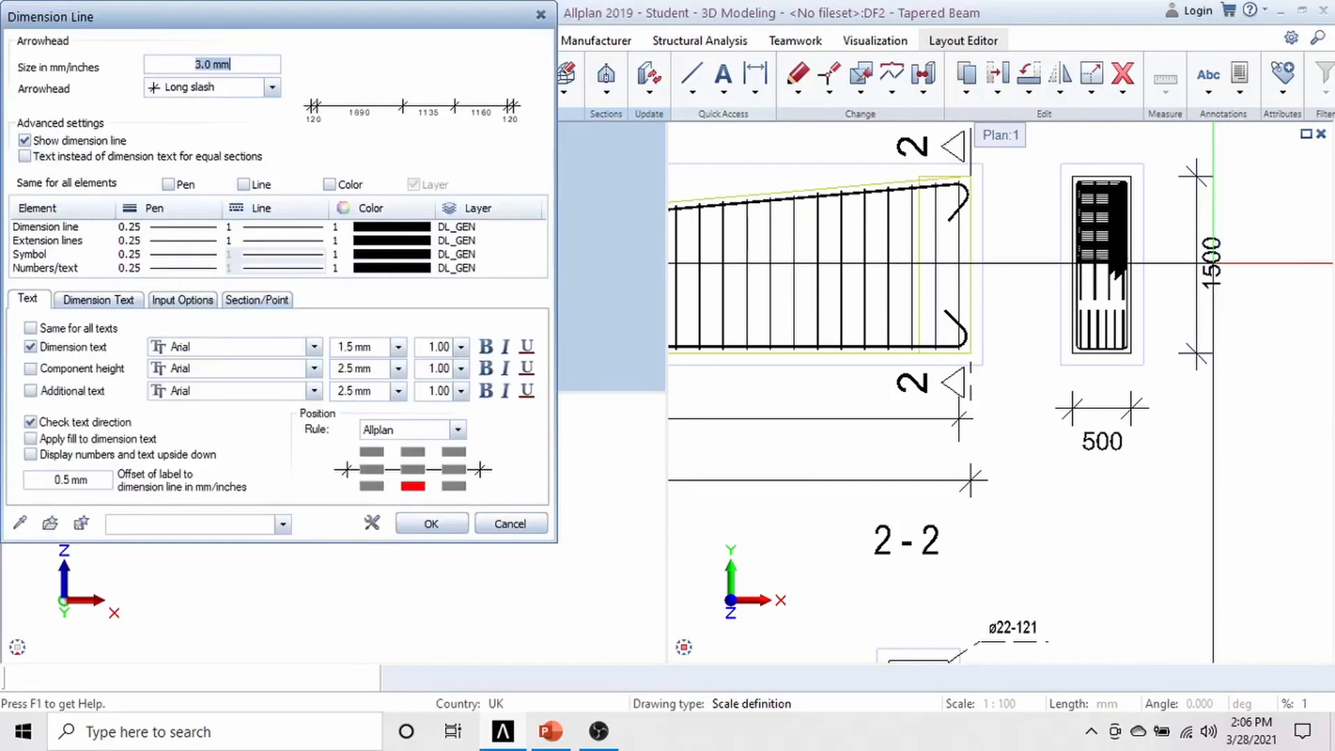
{"action": "left_click", "coordinate": [431, 523]}
- Dimension the width of cross-section 1-1 with a horizontal dimension line placed below the section
{"action": "scroll", "coordinate": [976, 417], "scroll_direction": "down", "scroll_amount": 5}
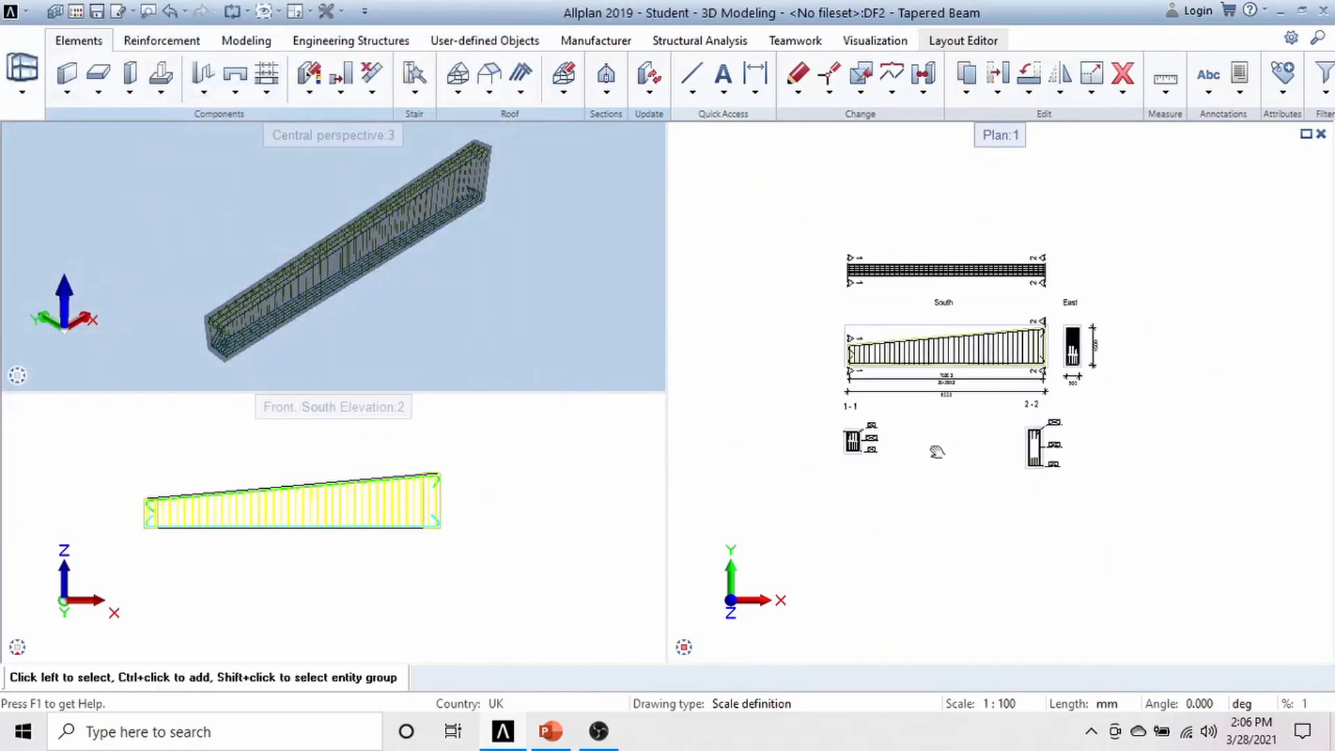
{"action": "scroll", "coordinate": [908, 465], "scroll_direction": "up", "scroll_amount": 5}
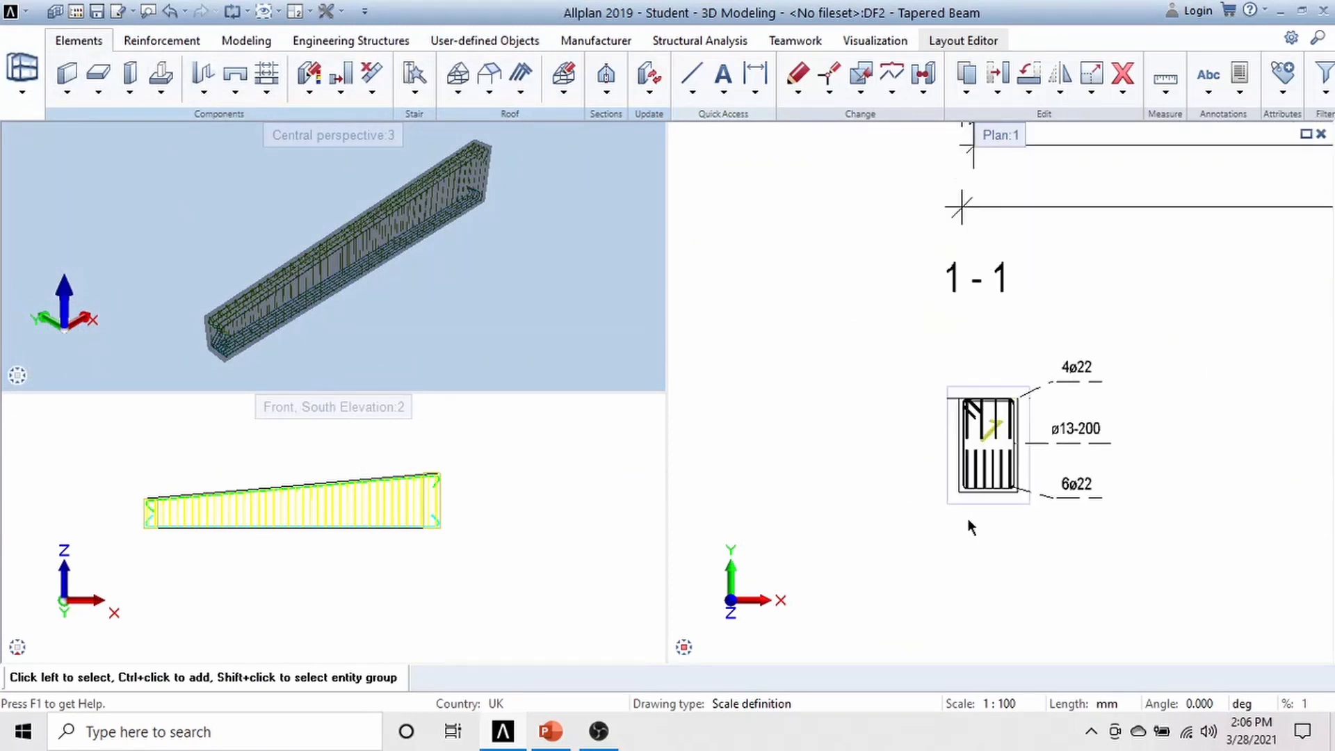
{"action": "scroll", "coordinate": [968, 520], "scroll_direction": "up", "scroll_amount": 2}
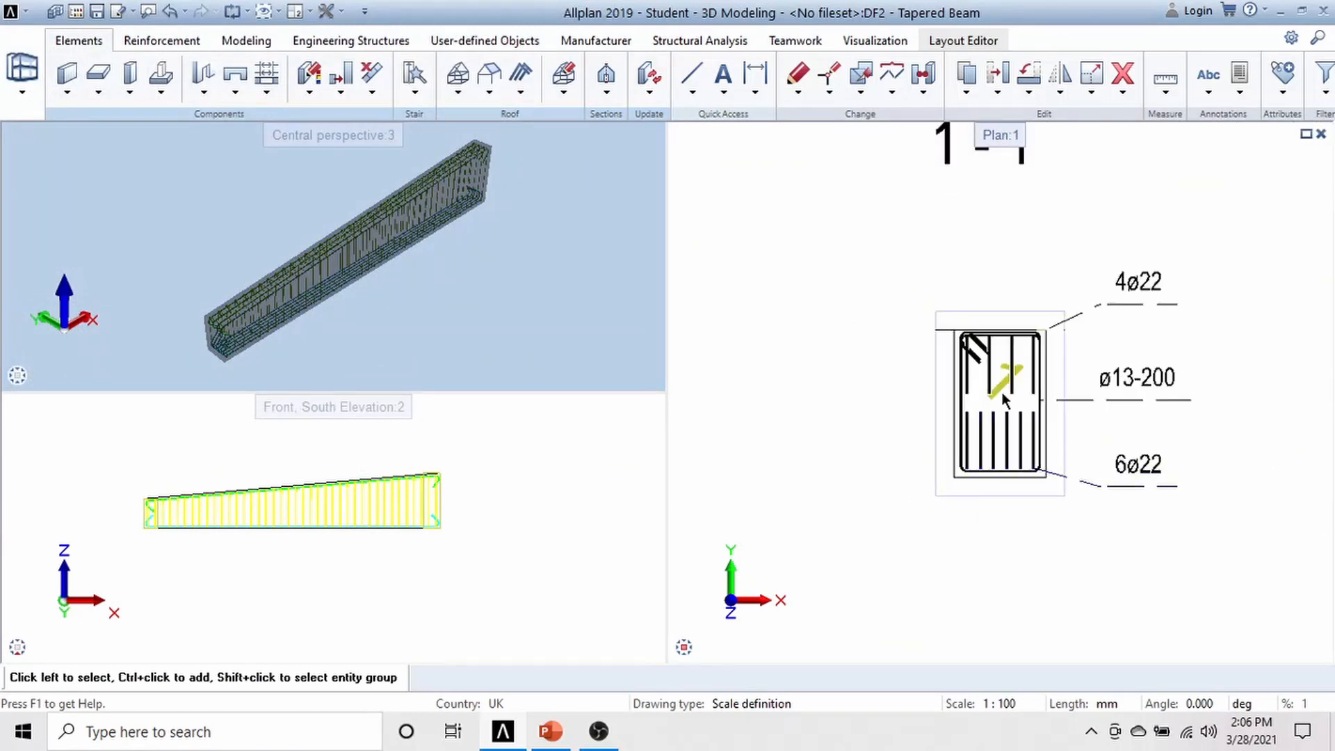
{"action": "left_click", "coordinate": [756, 96]}
{"action": "left_click", "coordinate": [780, 106]}
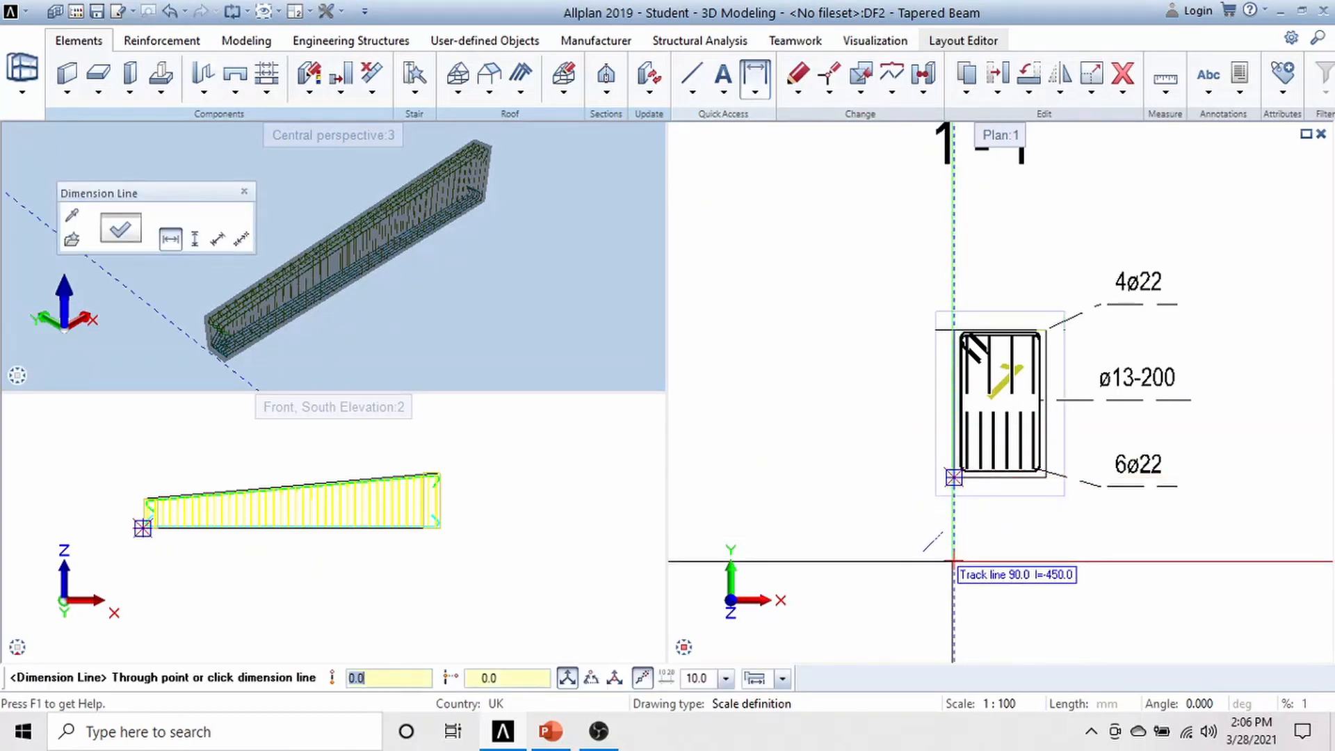
{"action": "left_click", "coordinate": [954, 561]}
{"action": "left_click", "coordinate": [950, 477]}
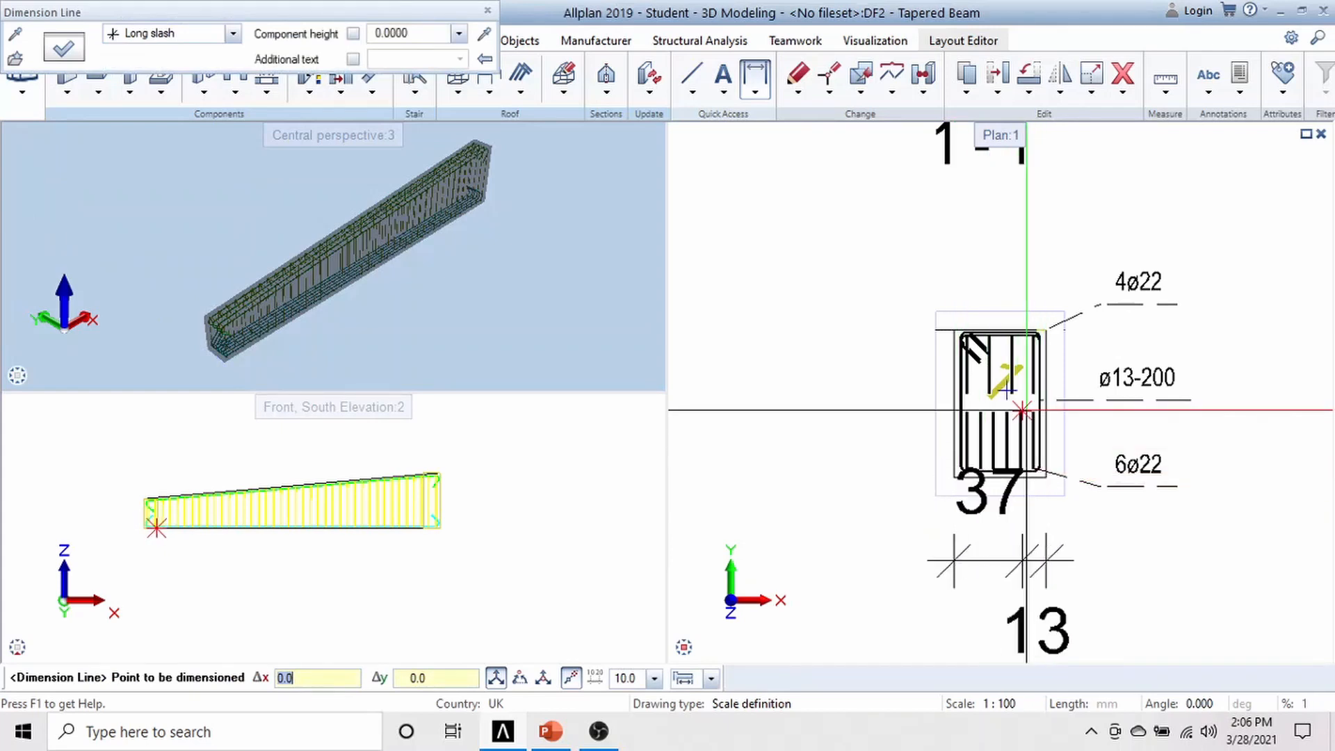
{"action": "key", "text": "Escape"}
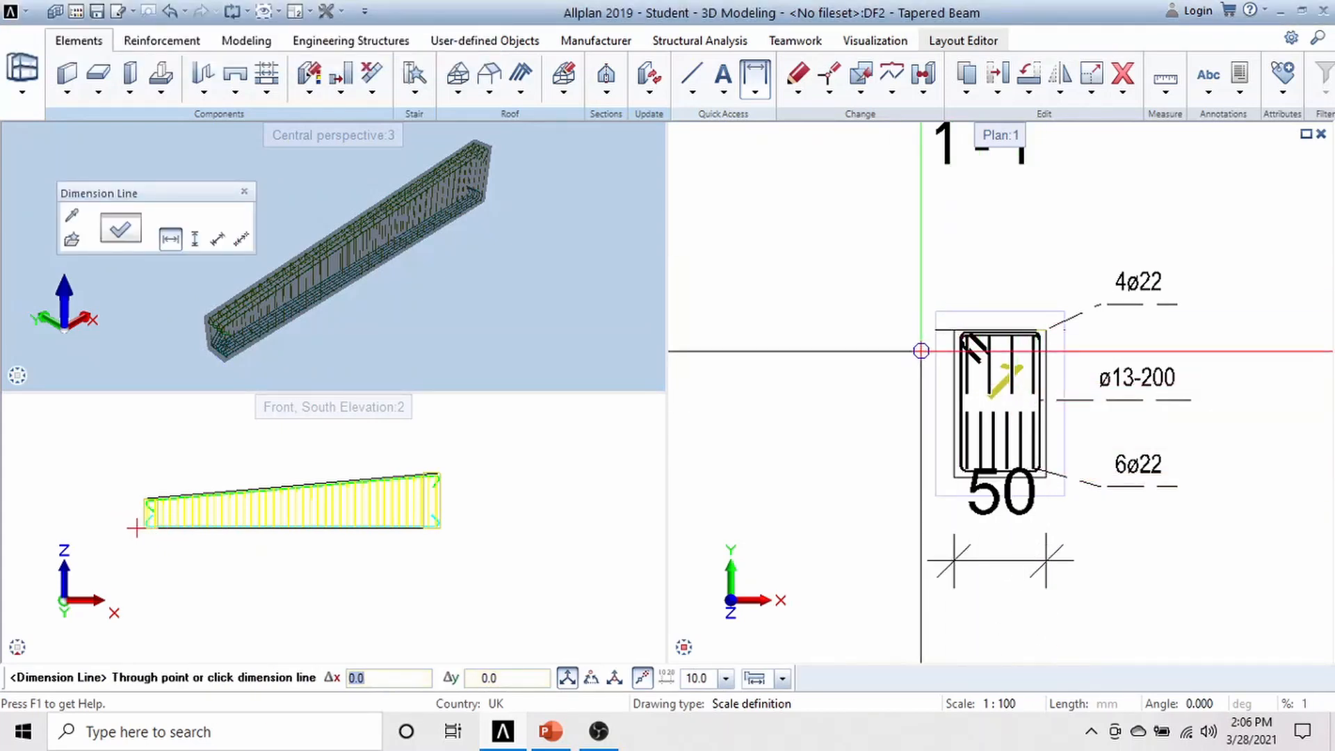
- Try to dimension the height of cross-section 1-1 from its left corners, and undo both of the section's dimensions
{"action": "left_click", "coordinate": [954, 328]}
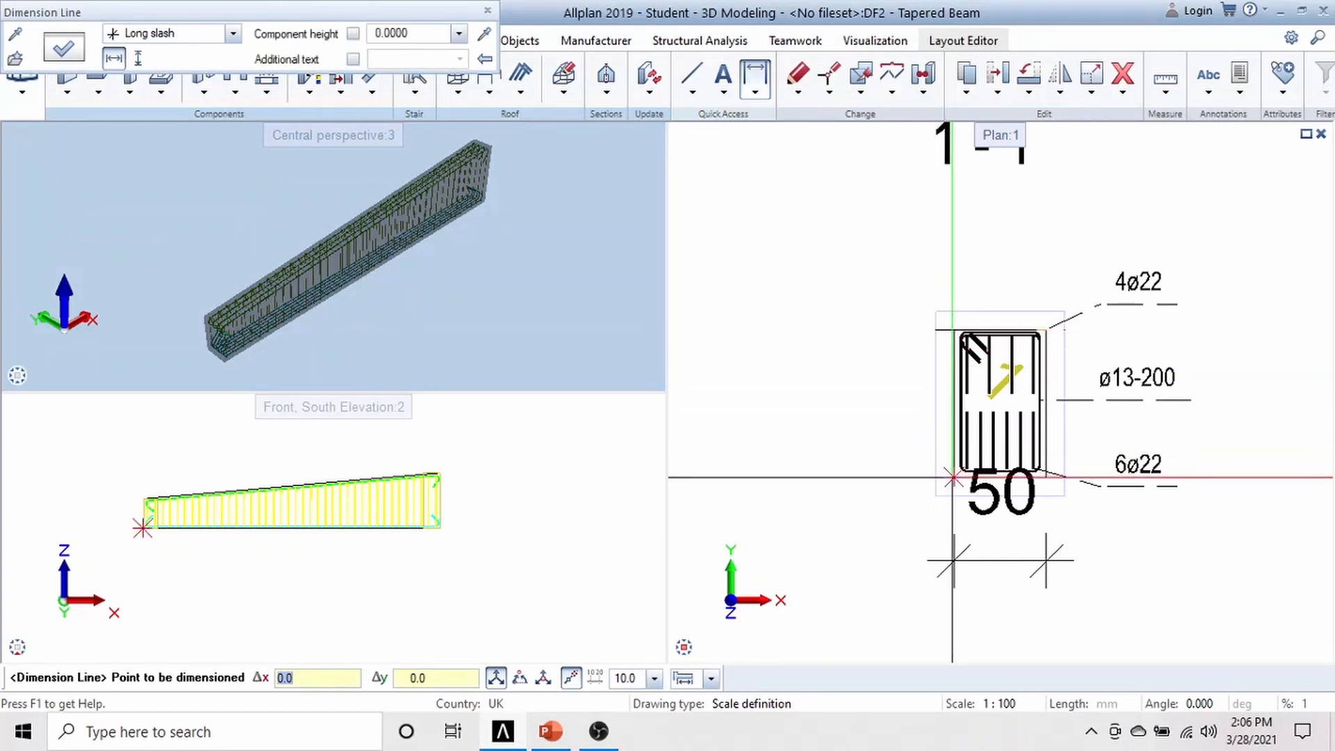
{"action": "left_click", "coordinate": [954, 477]}
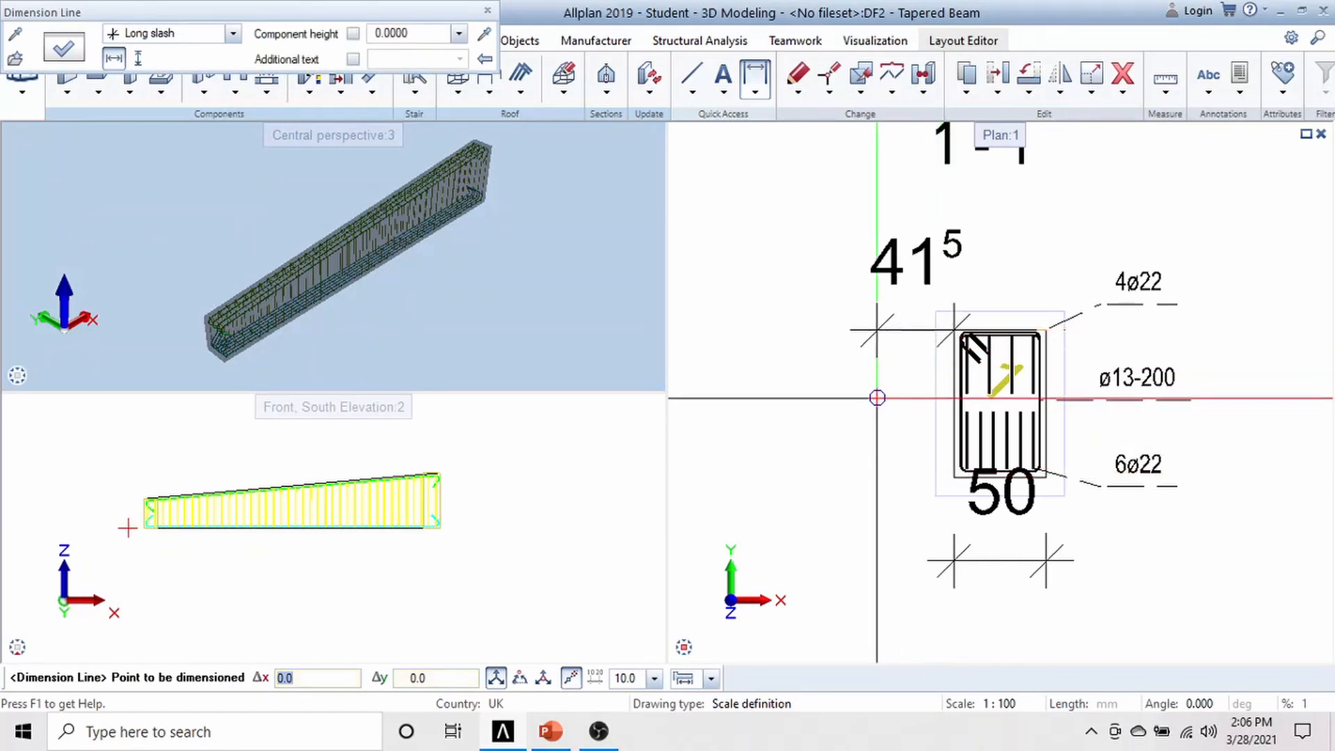
{"action": "key", "text": "Escape"}
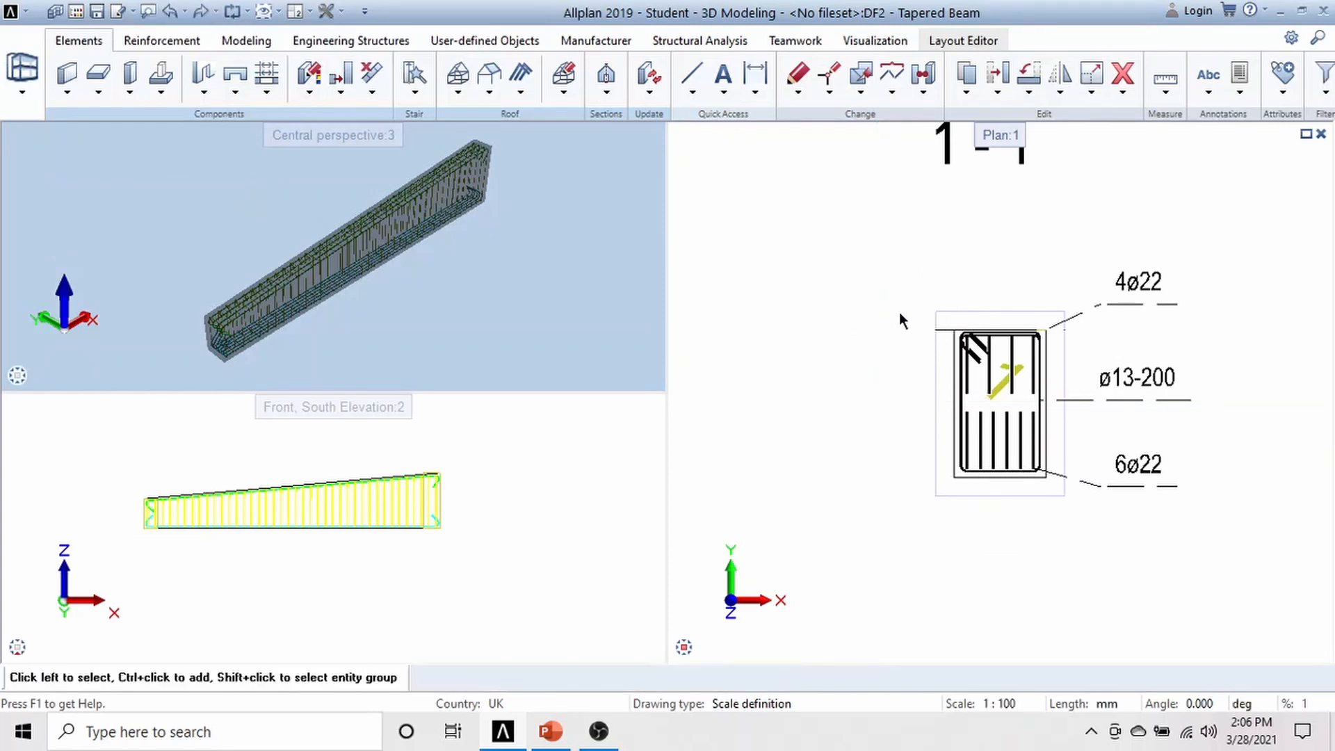
- Dimension cross-section 1-1's width between its bottom corners, with a horizontal dimension line below the section
{"action": "left_click", "coordinate": [755, 91]}
{"action": "left_click", "coordinate": [775, 110]}
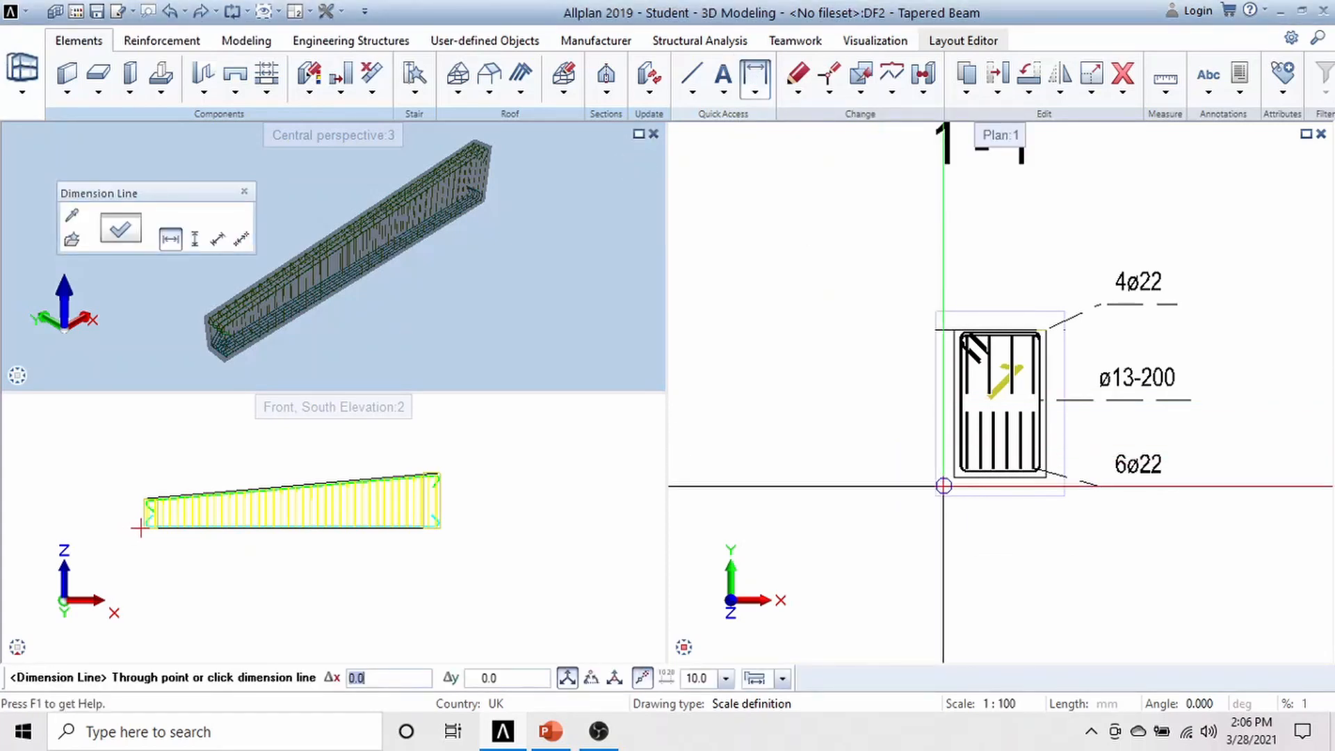
{"action": "left_click", "coordinate": [953, 541]}
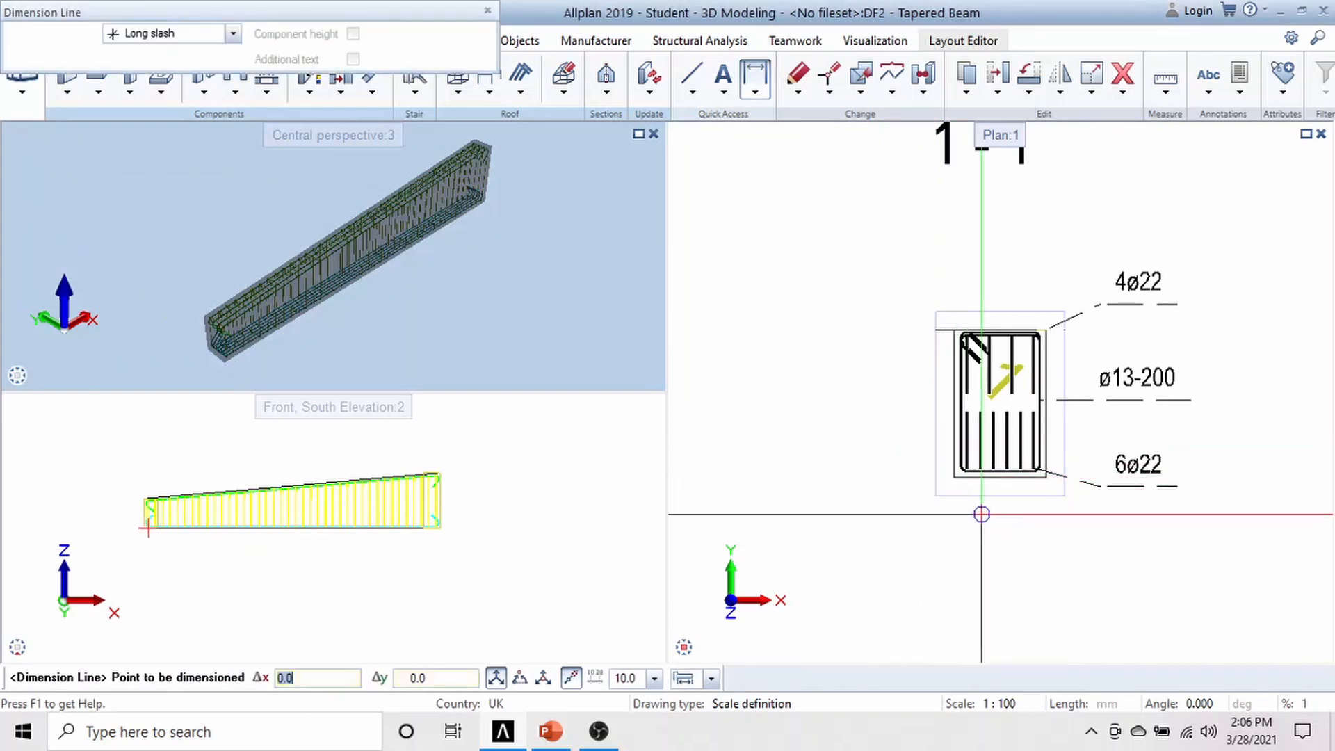
{"action": "left_click", "coordinate": [954, 479]}
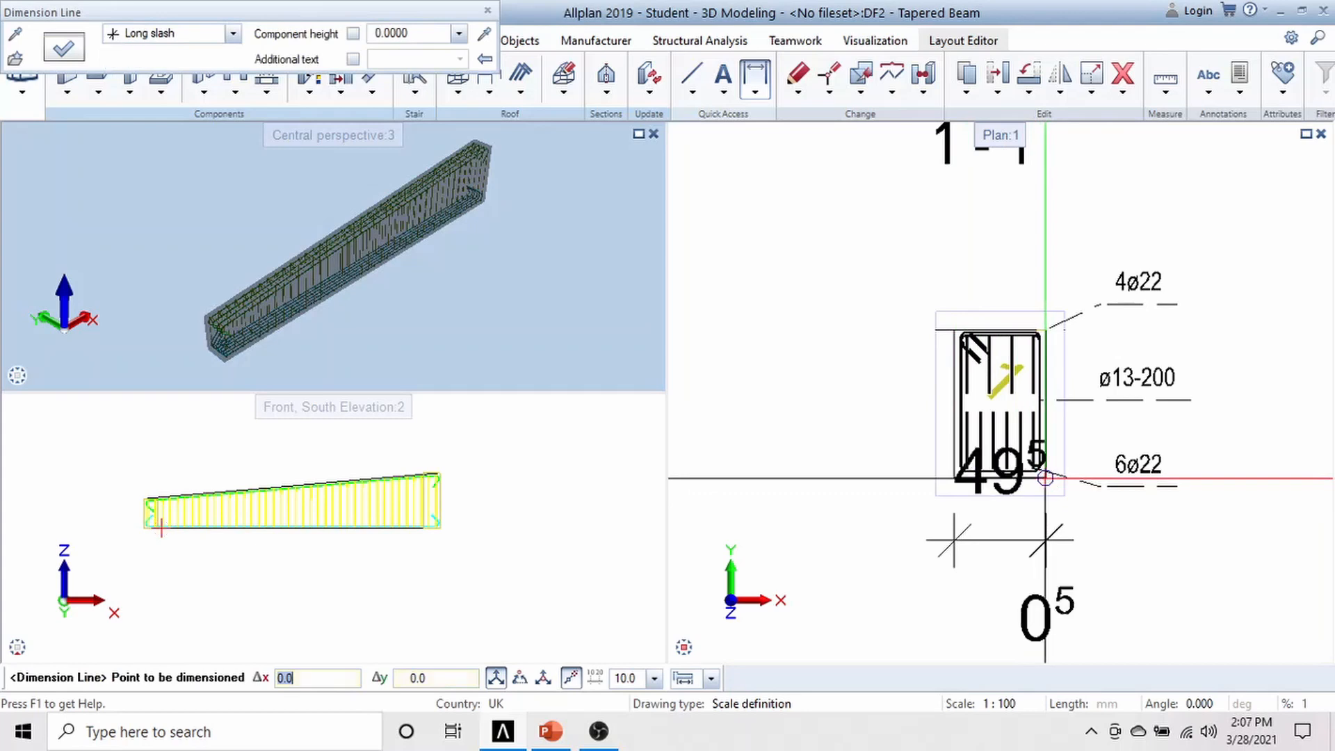
{"action": "key", "text": "Escape"}
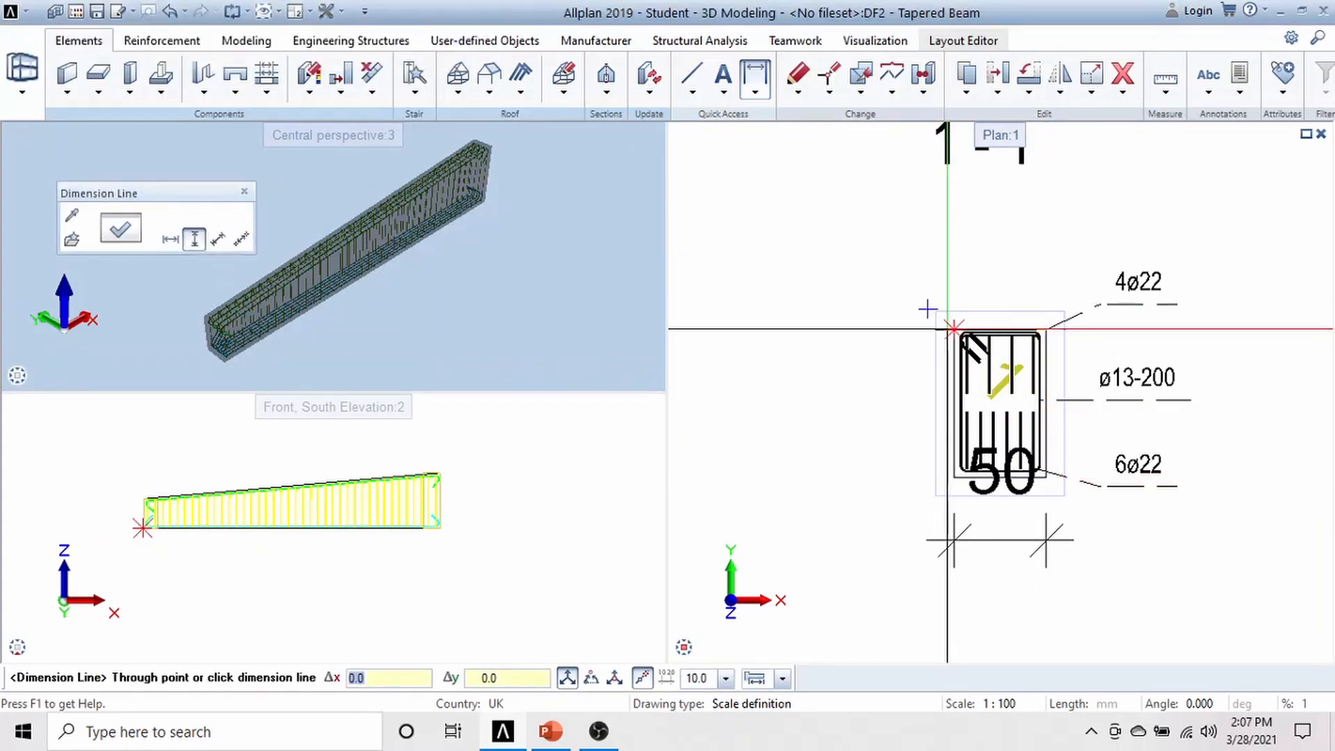
- Dimension cross-section 1-1's height between its top and bottom left corners, with a vertical dimension line left of the section
{"action": "left_click", "coordinate": [949, 335]}
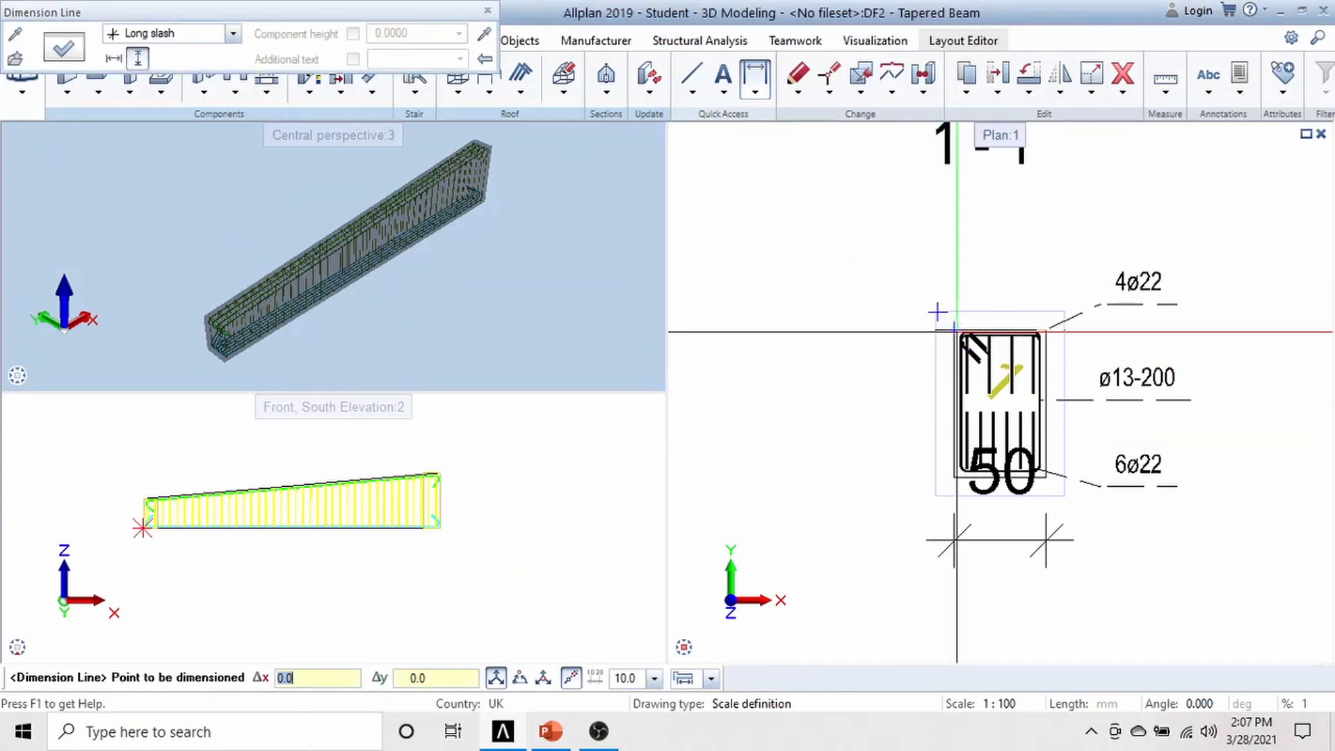
{"action": "left_click", "coordinate": [952, 327]}
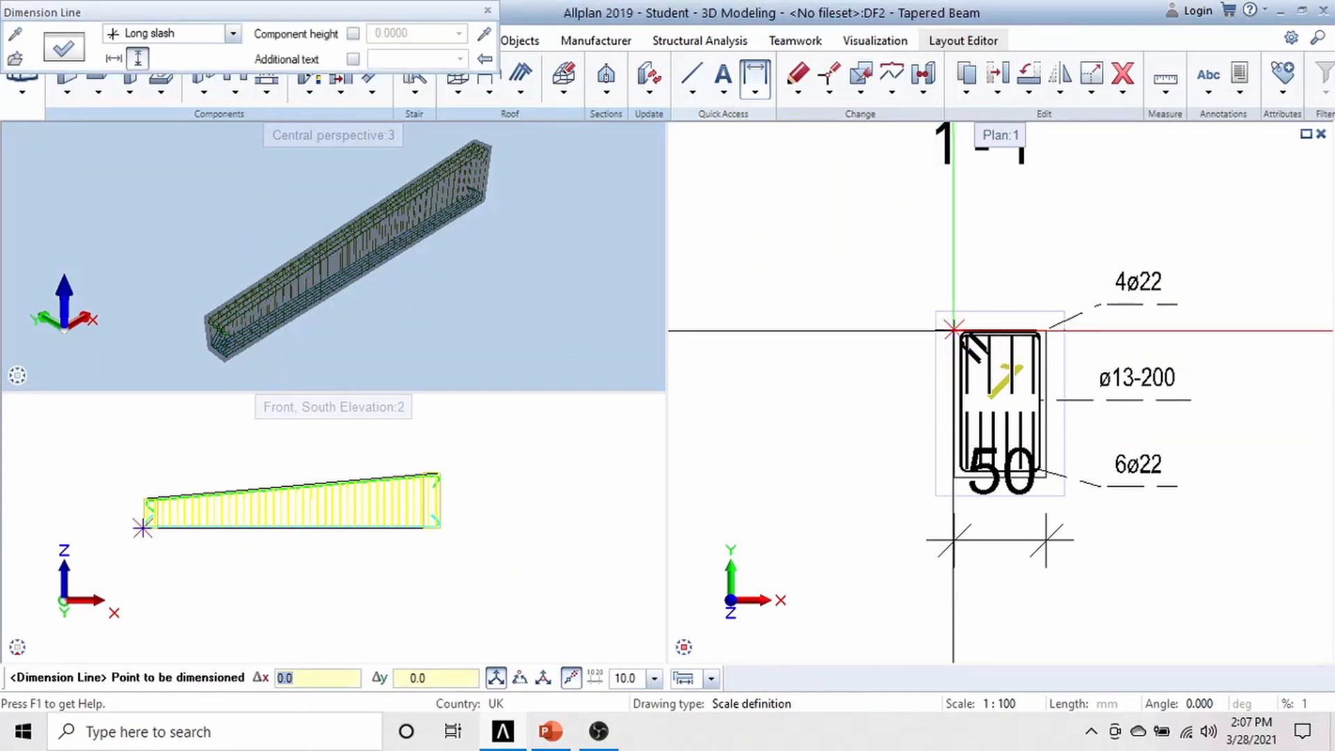
{"action": "left_click", "coordinate": [953, 478]}
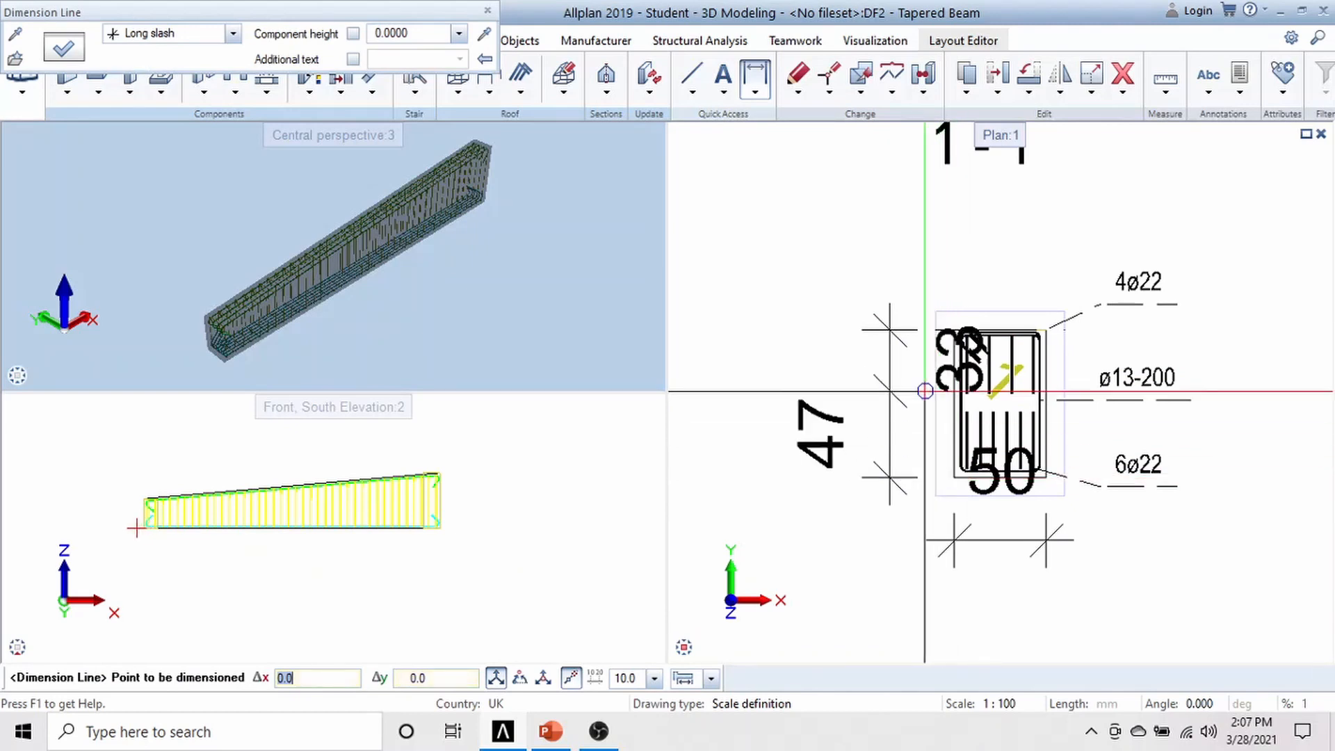
{"action": "key", "text": "Escape"}
{"action": "key", "text": "Escape"}
- Match cross-section 1-1's height dimension properties to the south elevation's overall length dimension, and centre its text above the line
{"action": "scroll", "coordinate": [869, 292], "scroll_direction": "down", "scroll_amount": 3}
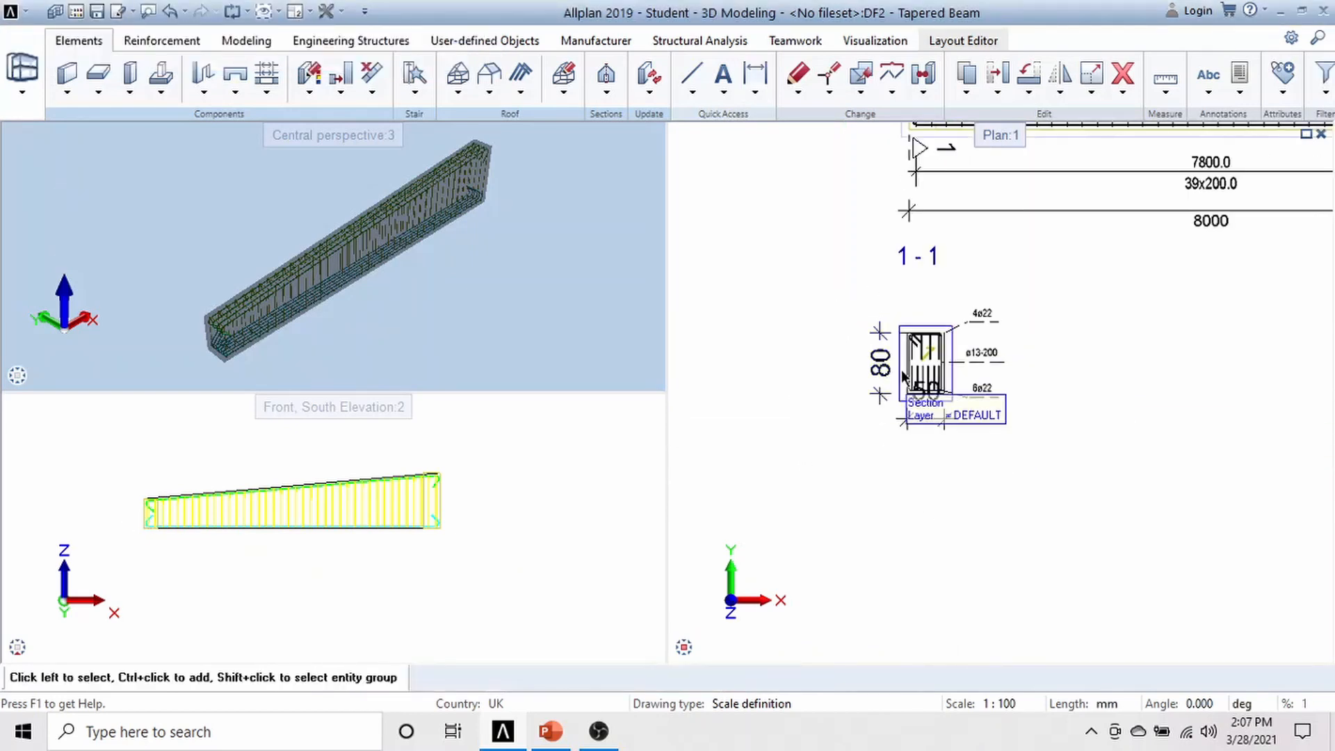
{"action": "right_click", "coordinate": [887, 375]}
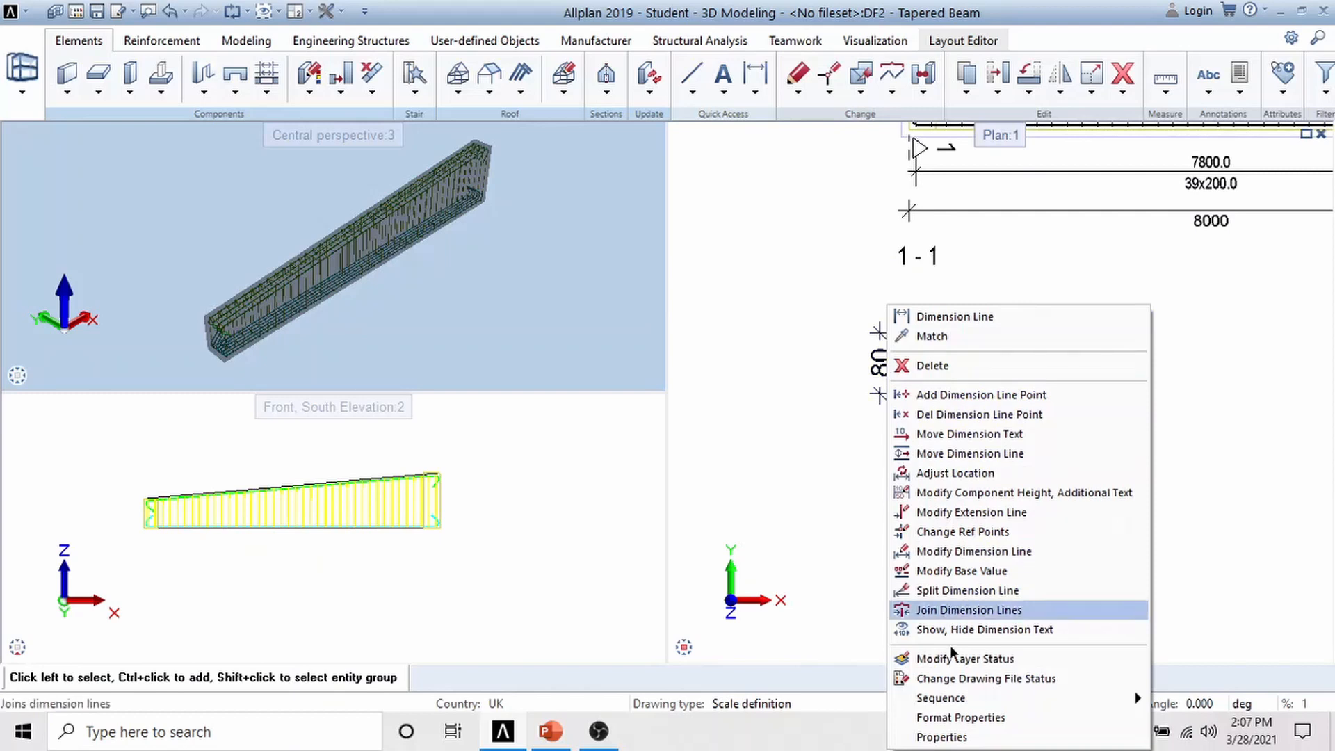
{"action": "left_click", "coordinate": [952, 739]}
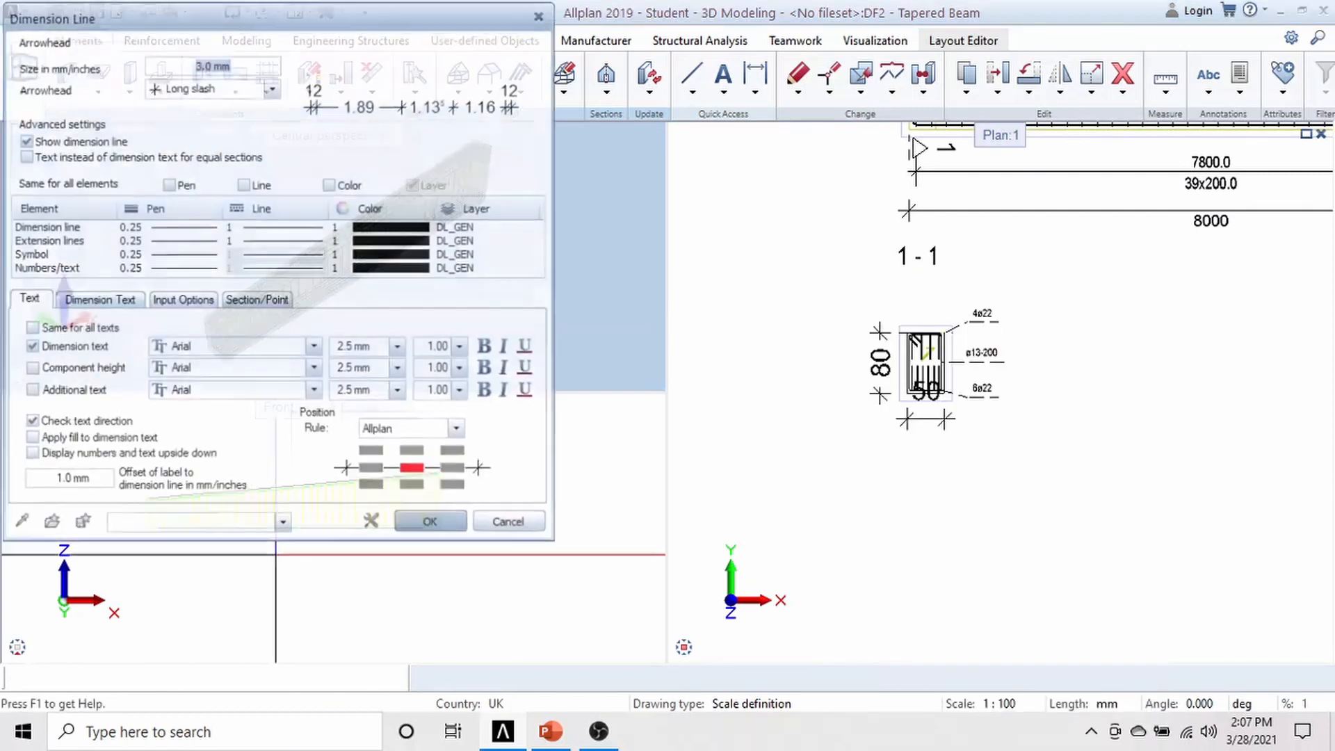
{"action": "left_click", "coordinate": [21, 524]}
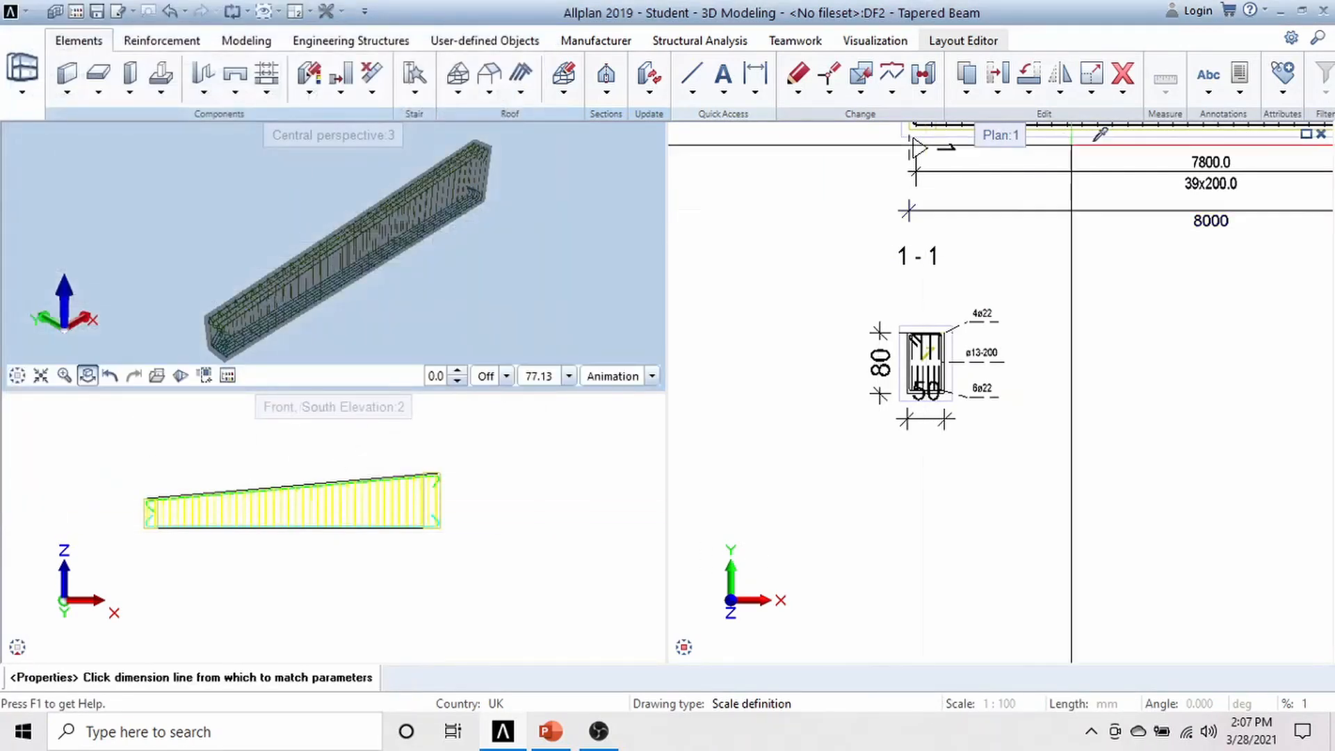
{"action": "left_click", "coordinate": [1237, 211]}
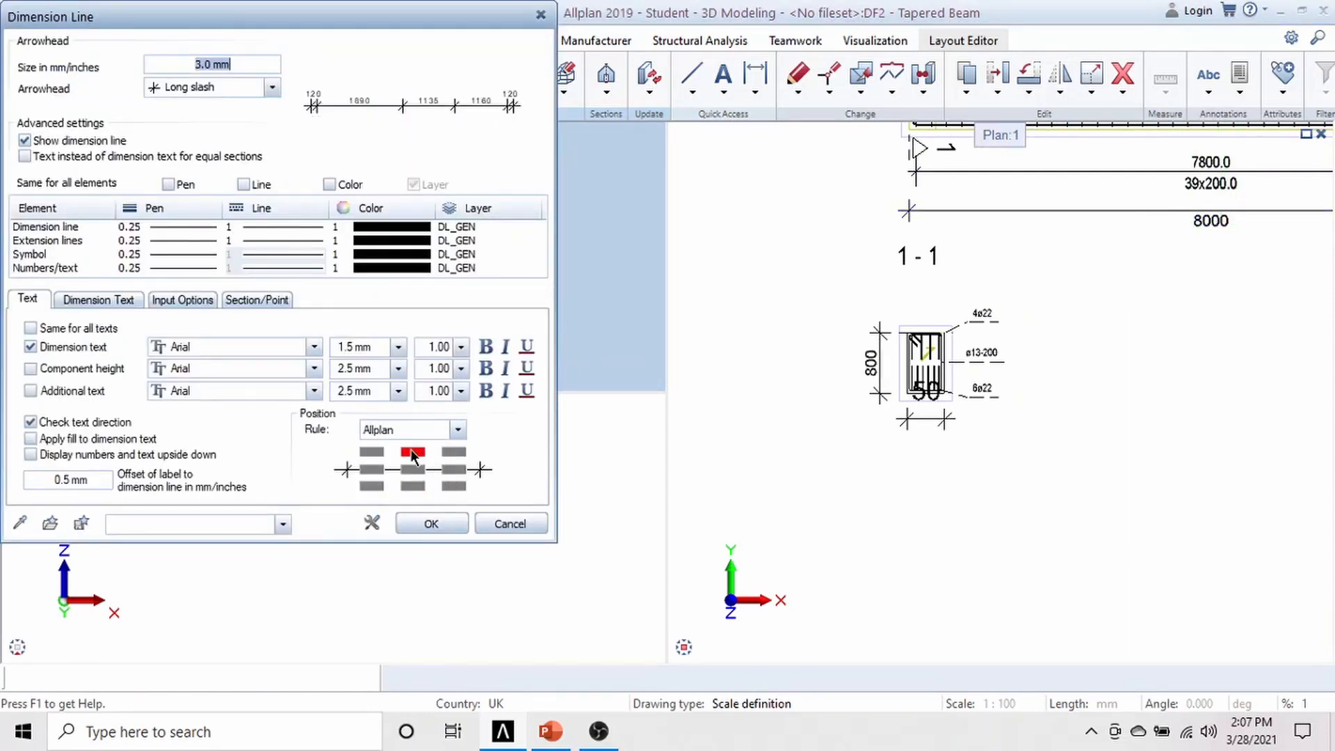
{"action": "left_click", "coordinate": [438, 523]}
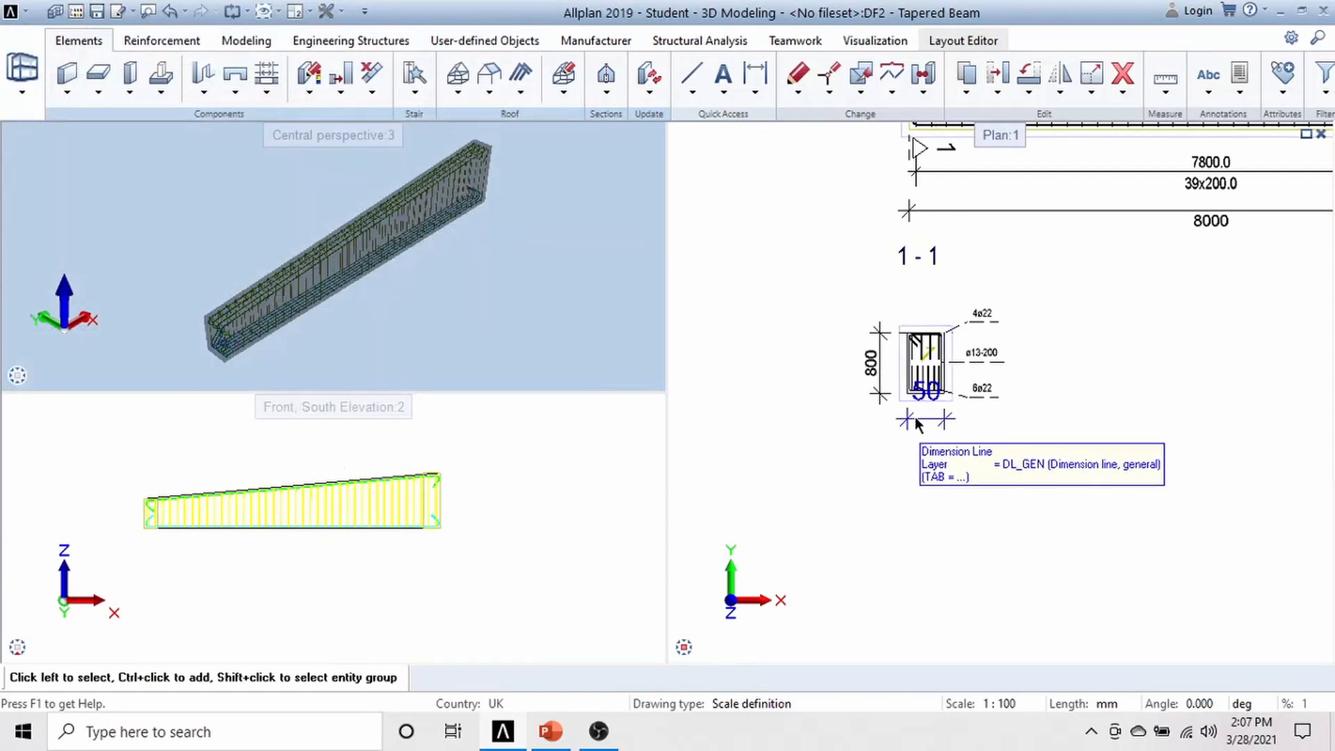
- Match the properties of cross-section 1-1's width dimension to the south elevation's overall length dimension
{"action": "right_click", "coordinate": [915, 424]}
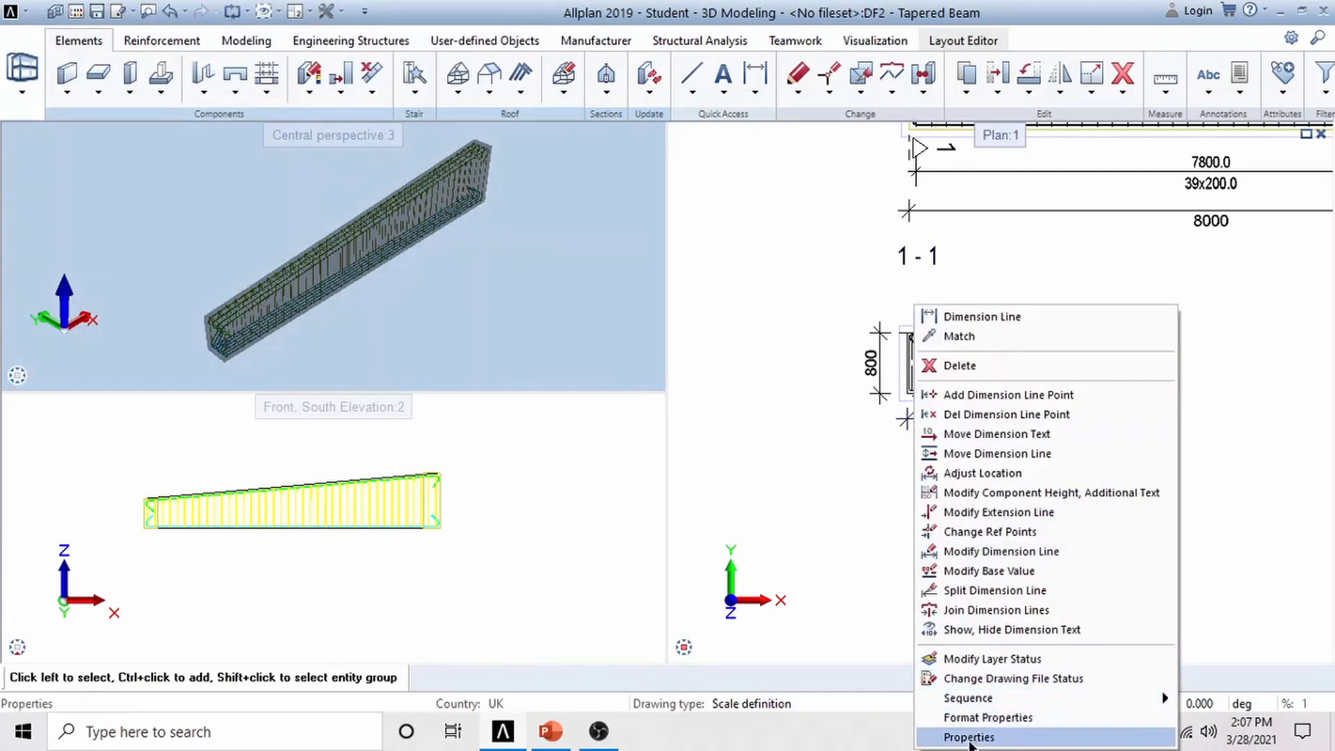
{"action": "left_click", "coordinate": [928, 725]}
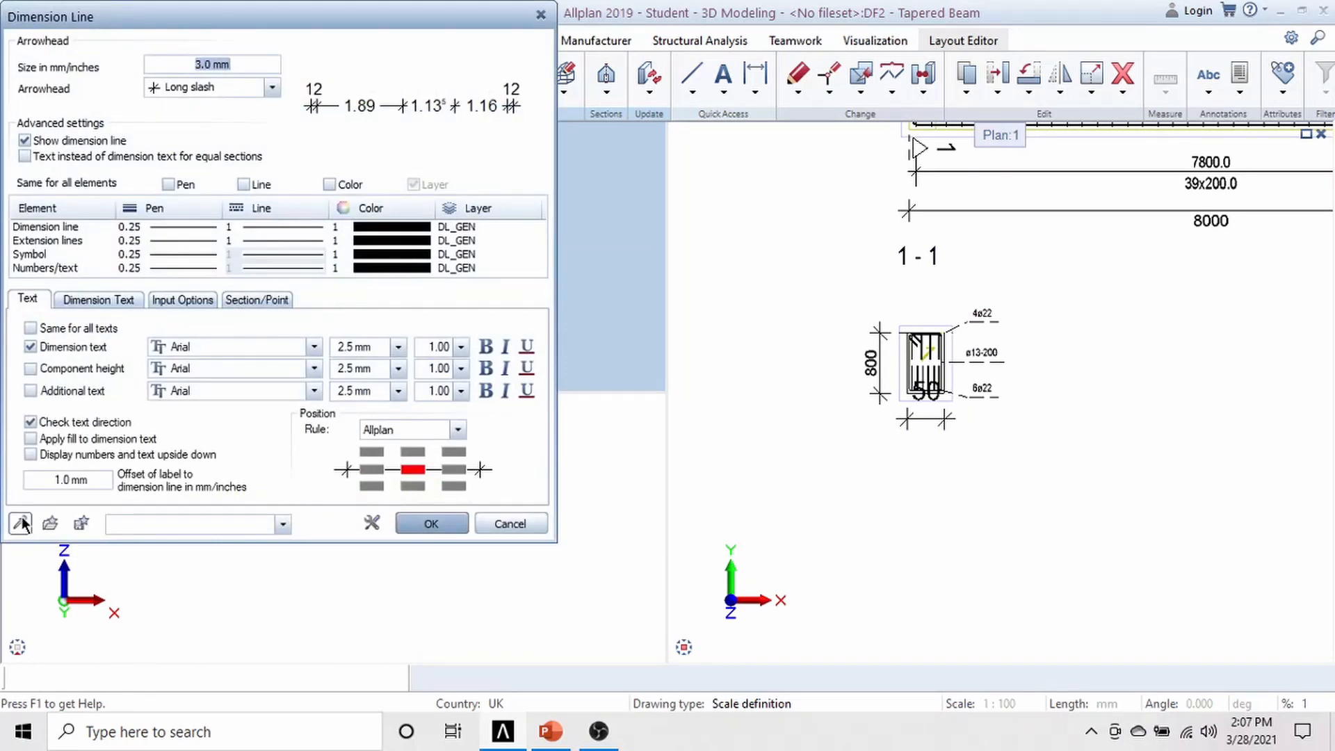
{"action": "left_click", "coordinate": [21, 523]}
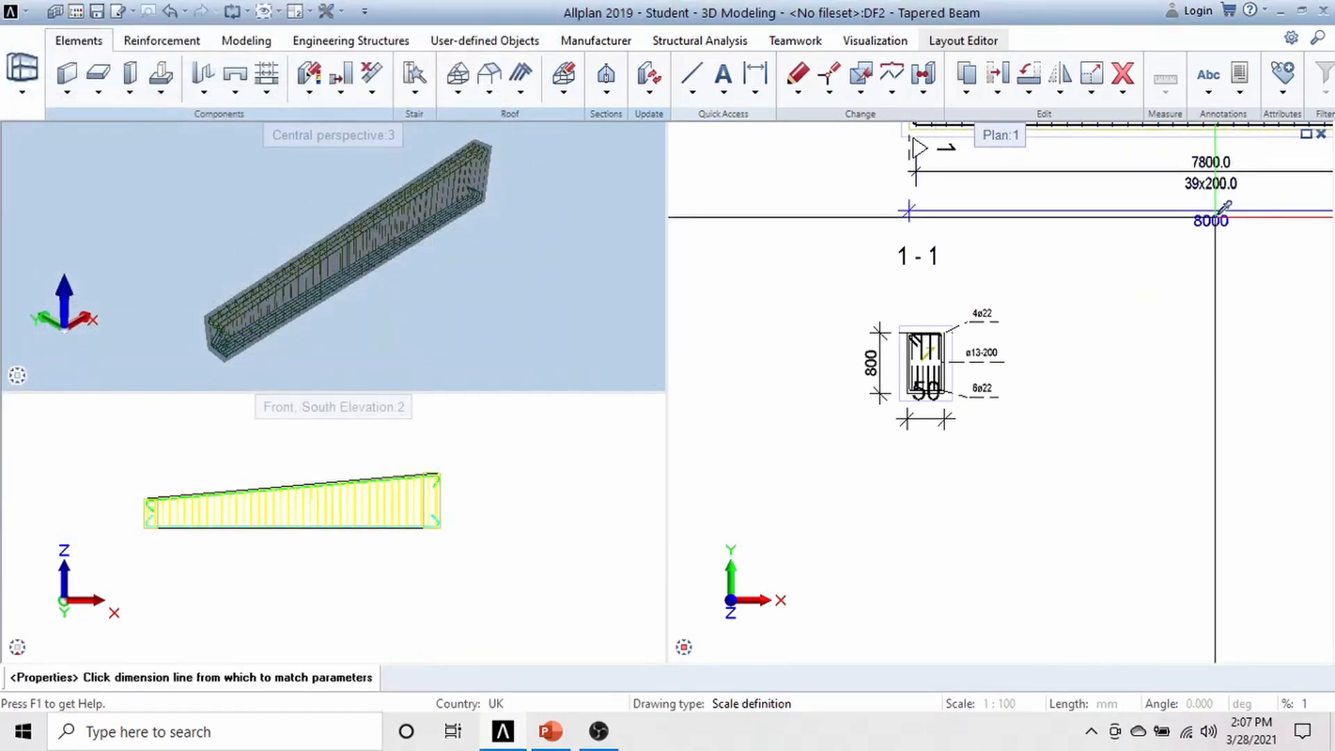
{"action": "left_click", "coordinate": [1223, 210]}
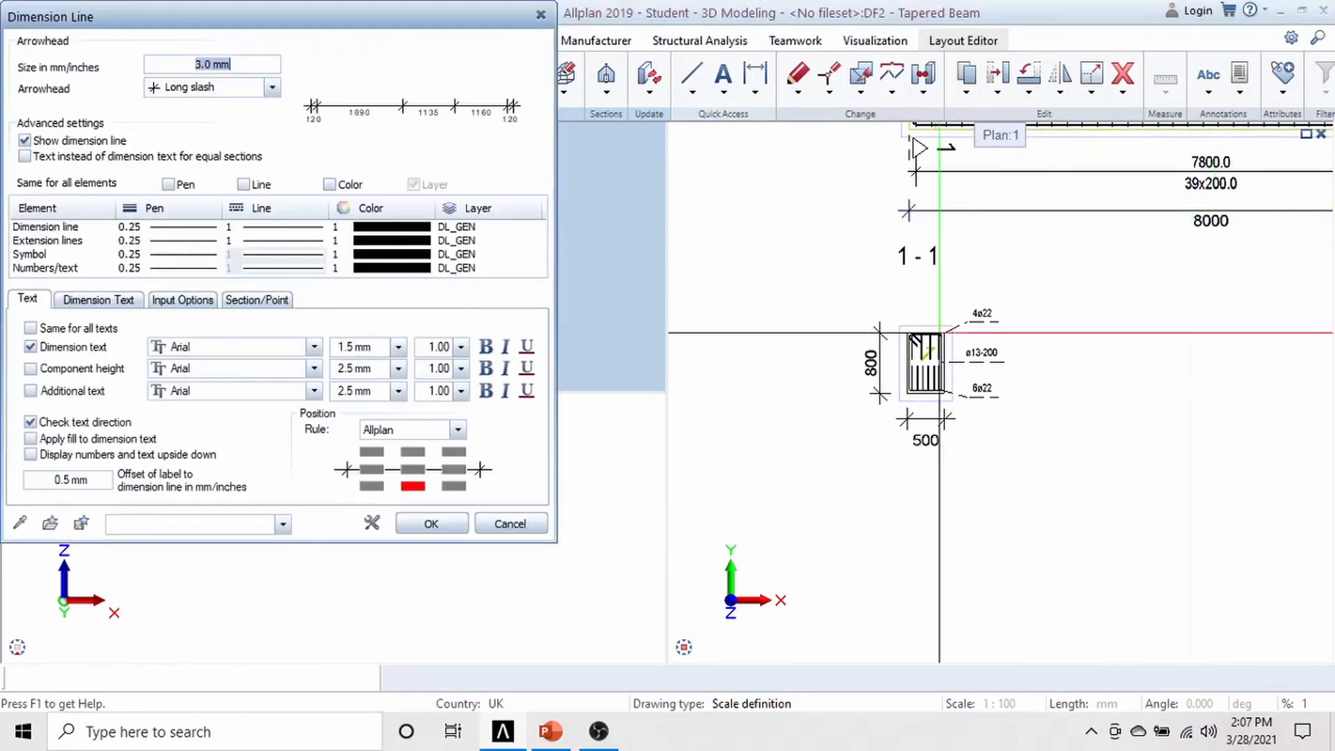
{"action": "left_click", "coordinate": [431, 523]}
{"action": "scroll", "coordinate": [1054, 353], "scroll_direction": "down", "scroll_amount": 3}
{"action": "mouse_move", "coordinate": [1150, 326]}
{"action": "middle_mouse_down"}
{"action": "mouse_move", "coordinate": [991, 453]}
{"action": "mouse_move", "coordinate": [1004, 464]}
{"action": "middle_mouse_up"}
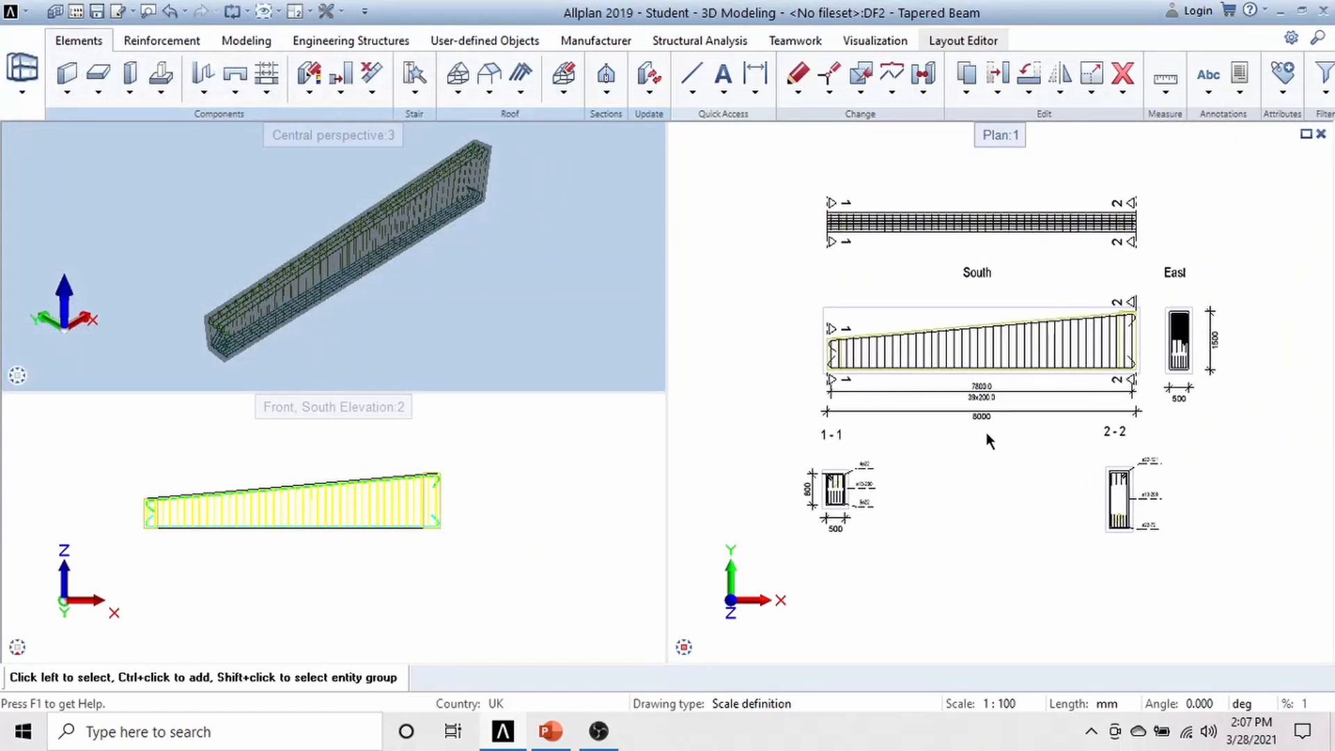
{"action": "left_click_drag", "start_coordinate": [288, 297], "coordinate": [326, 329]}
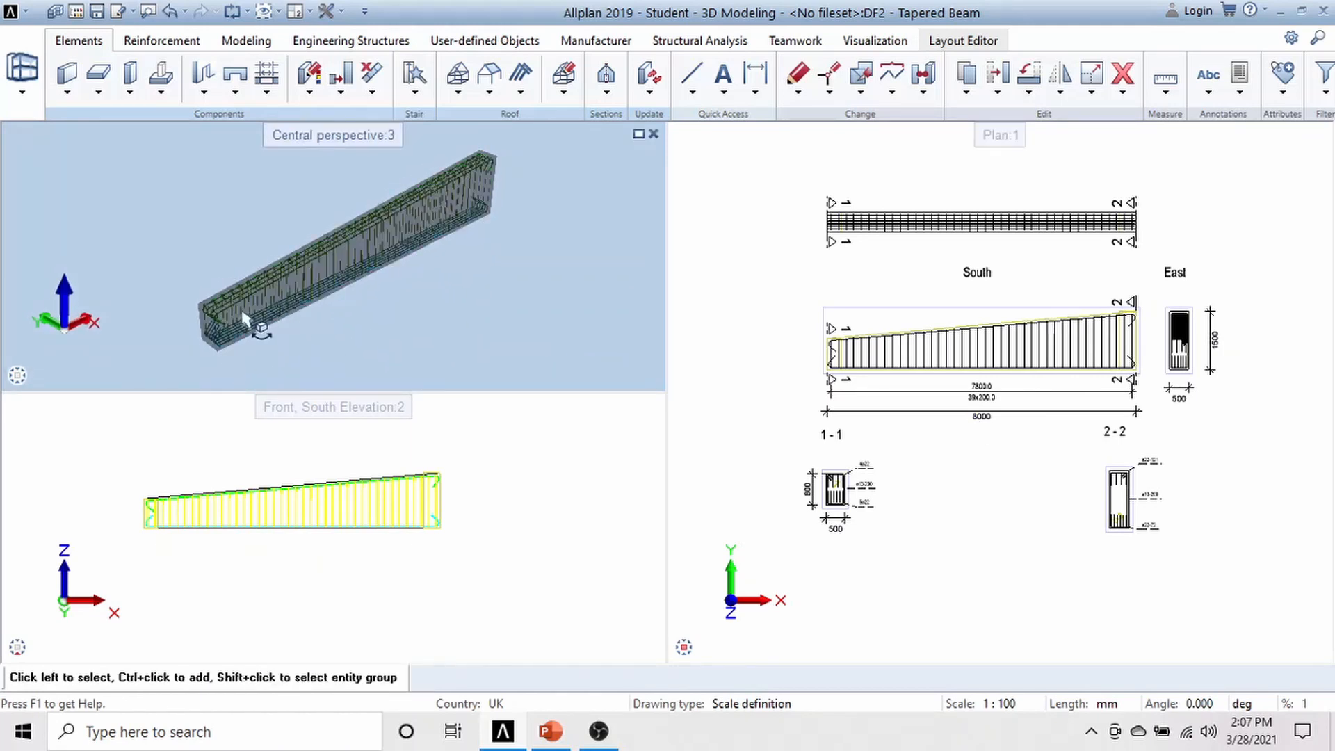
{"action": "scroll", "coordinate": [241, 306], "scroll_direction": "up", "scroll_amount": 2}
{"action": "left_click_drag", "start_coordinate": [382, 288], "coordinate": [387, 343]}
{"action": "scroll", "coordinate": [430, 269], "scroll_direction": "down", "scroll_amount": 2}
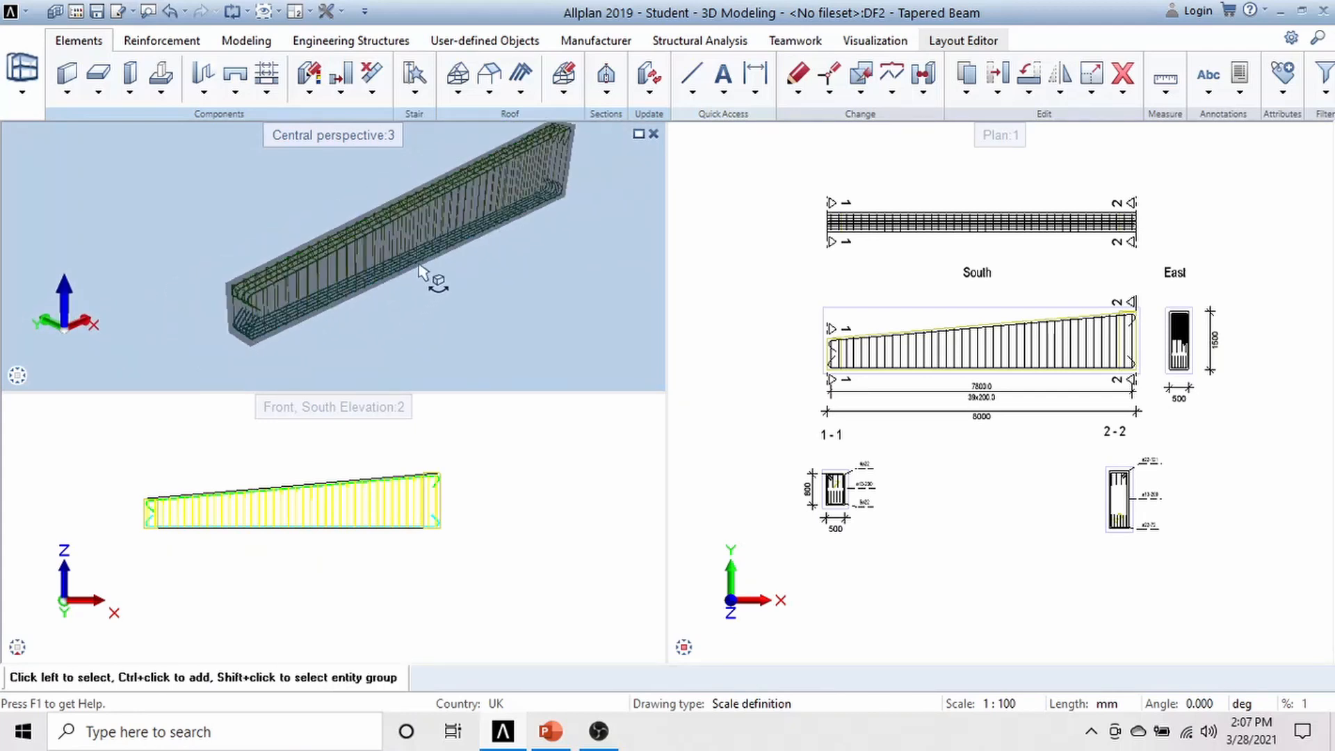